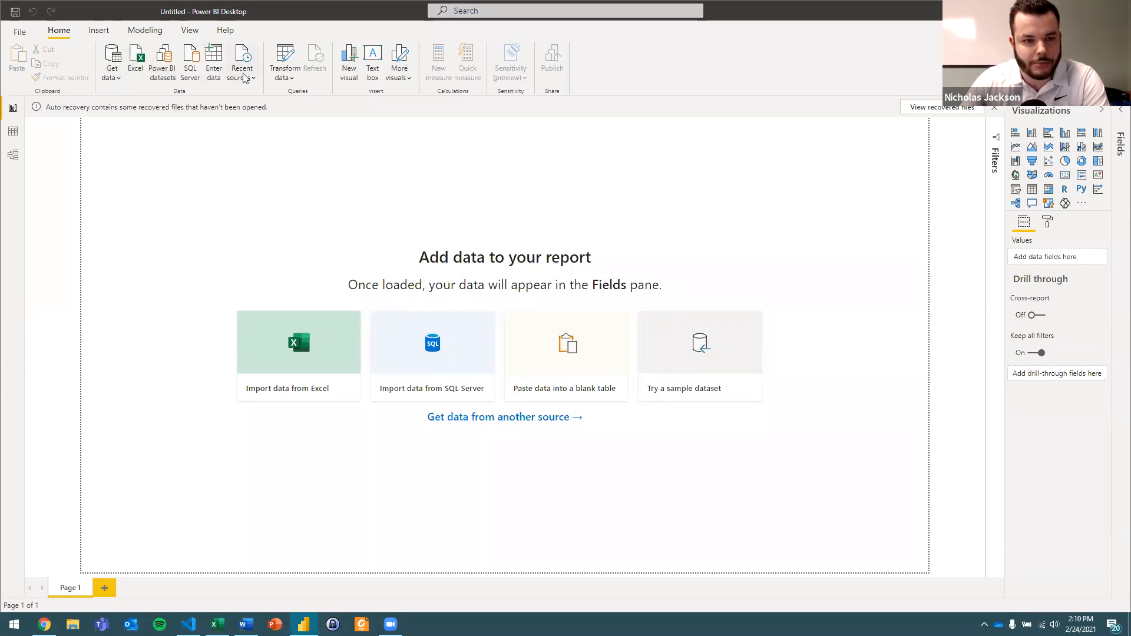
Browse the full list of available data source connectors without connecting to any.
left_click(114, 77)
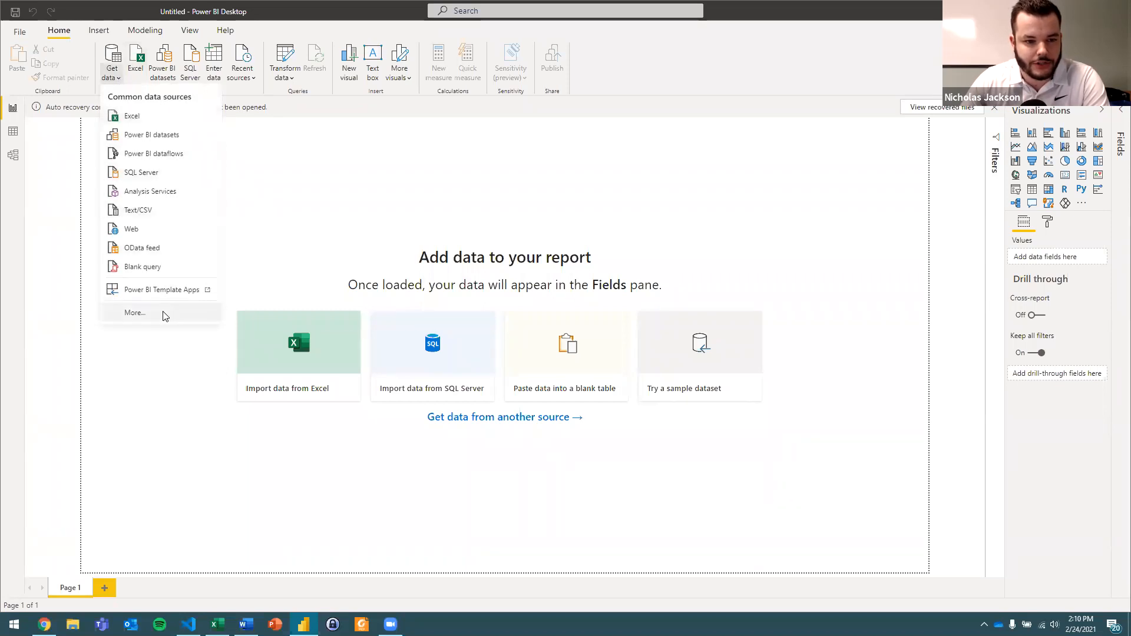
left_click(135, 313)
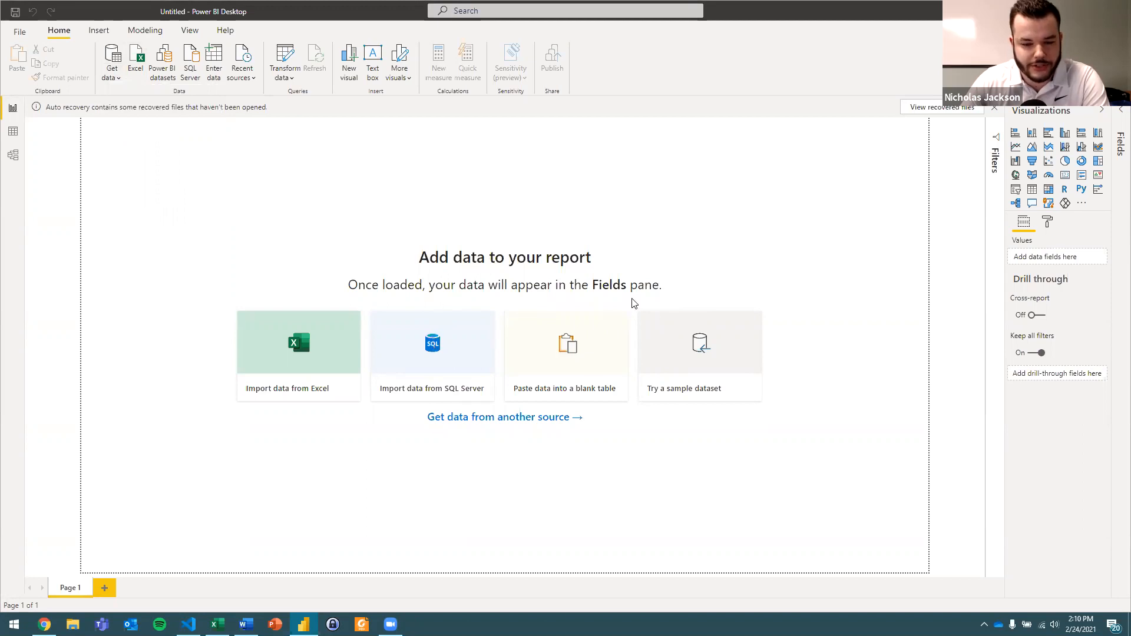
mouse_move(720, 200)
left_mouse_down()
mouse_move(717, 266)
mouse_move(733, 193)
left_mouse_up()
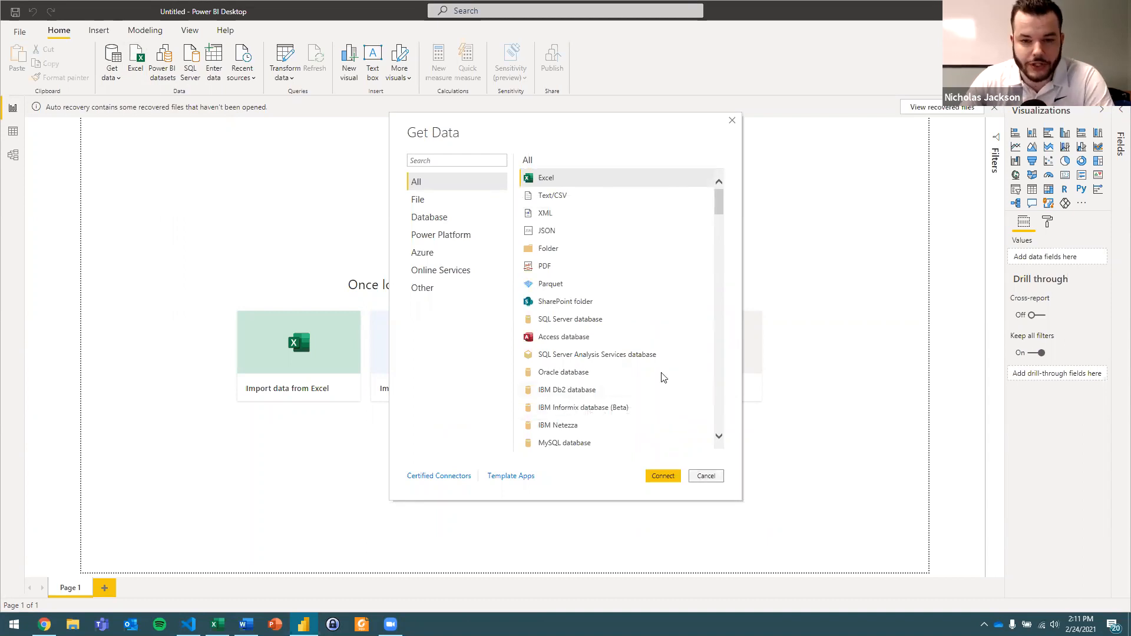
left_click(706, 478)
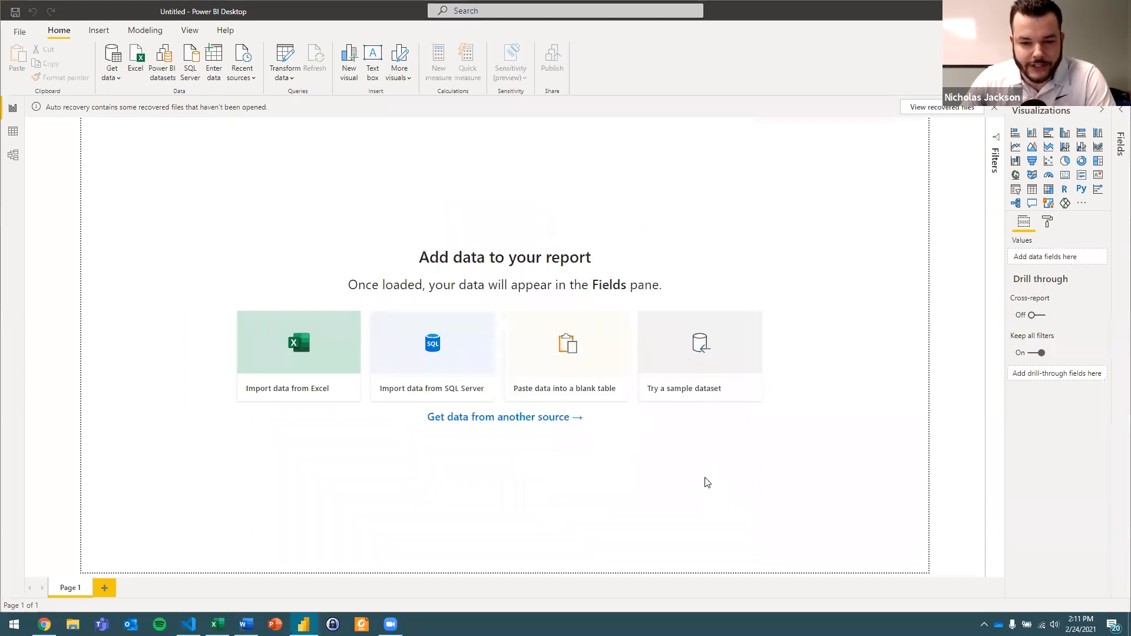
Switch to the Sales Data workbook in Excel and review its Sales Line, Salesperson, Salesperson Commission and Sales Header sheets.
mouse_move(218, 624)
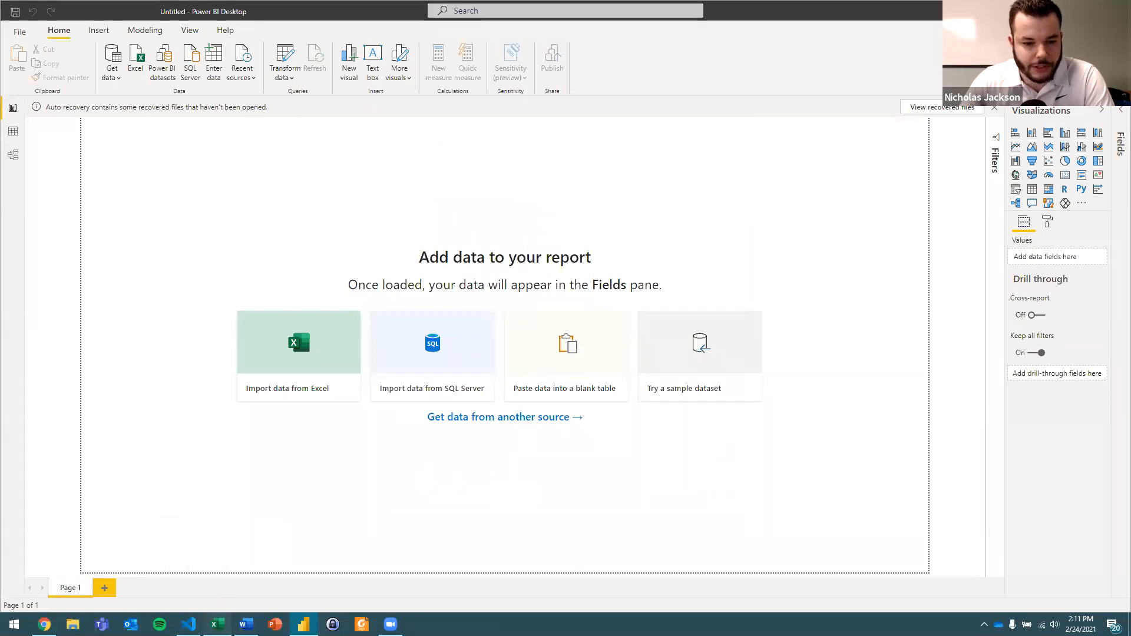
key("alt+Tab")
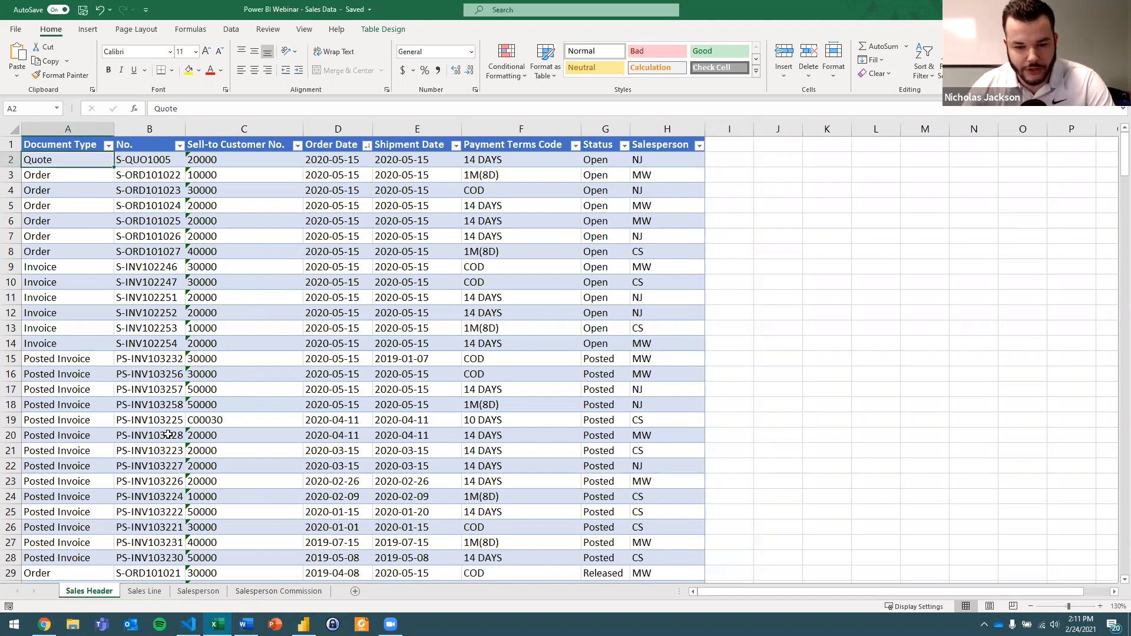
left_click(145, 592)
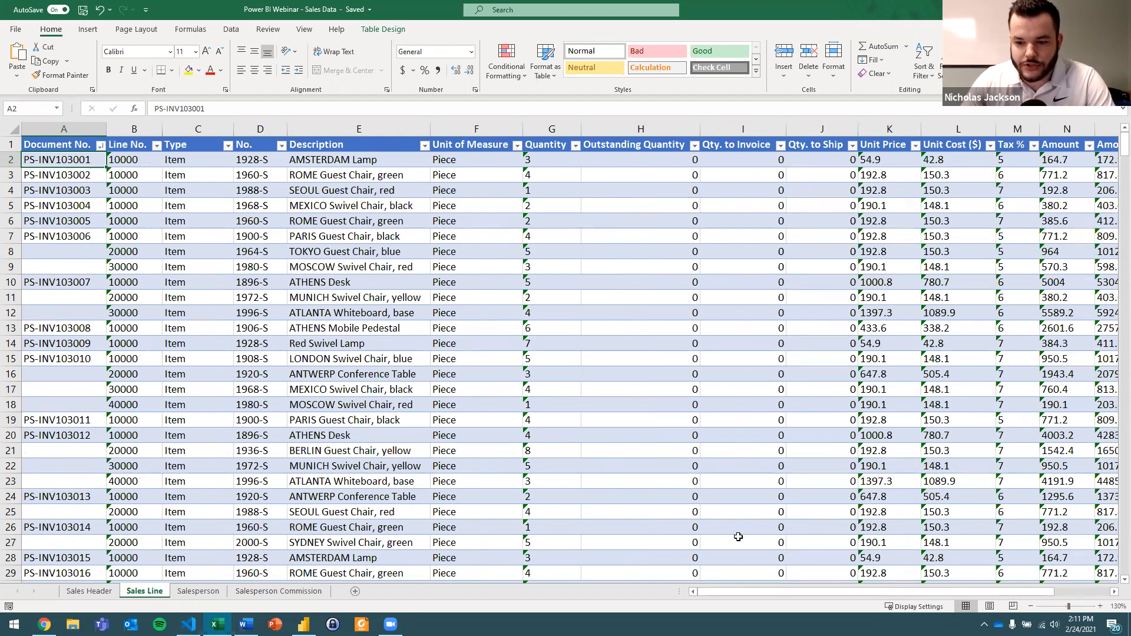
left_click_drag(759, 596, 772, 596)
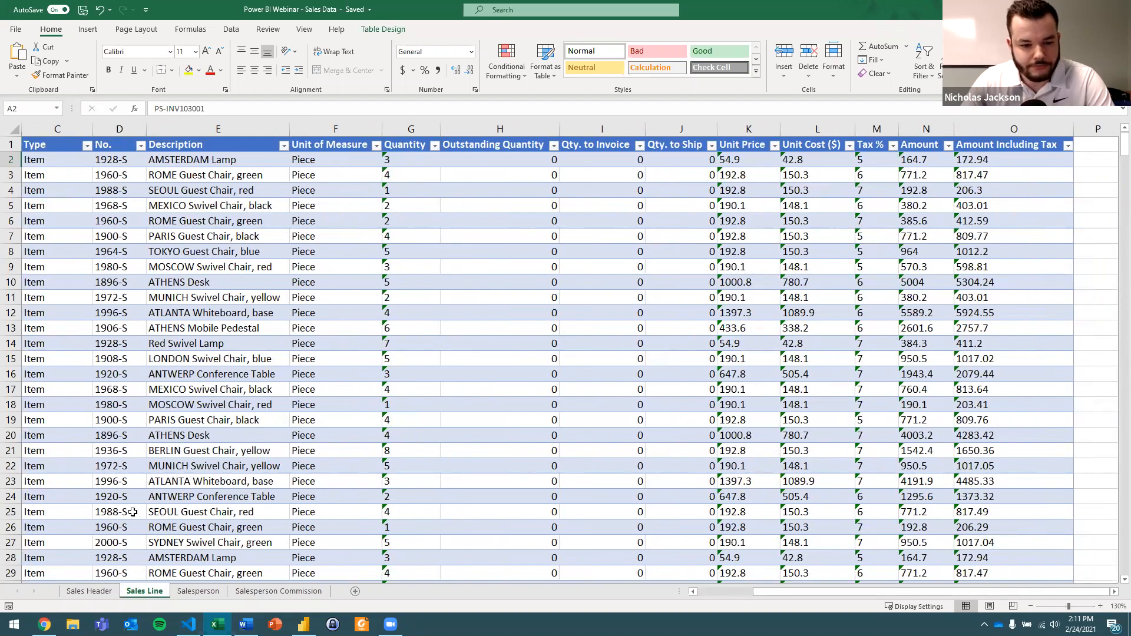
left_click(198, 592)
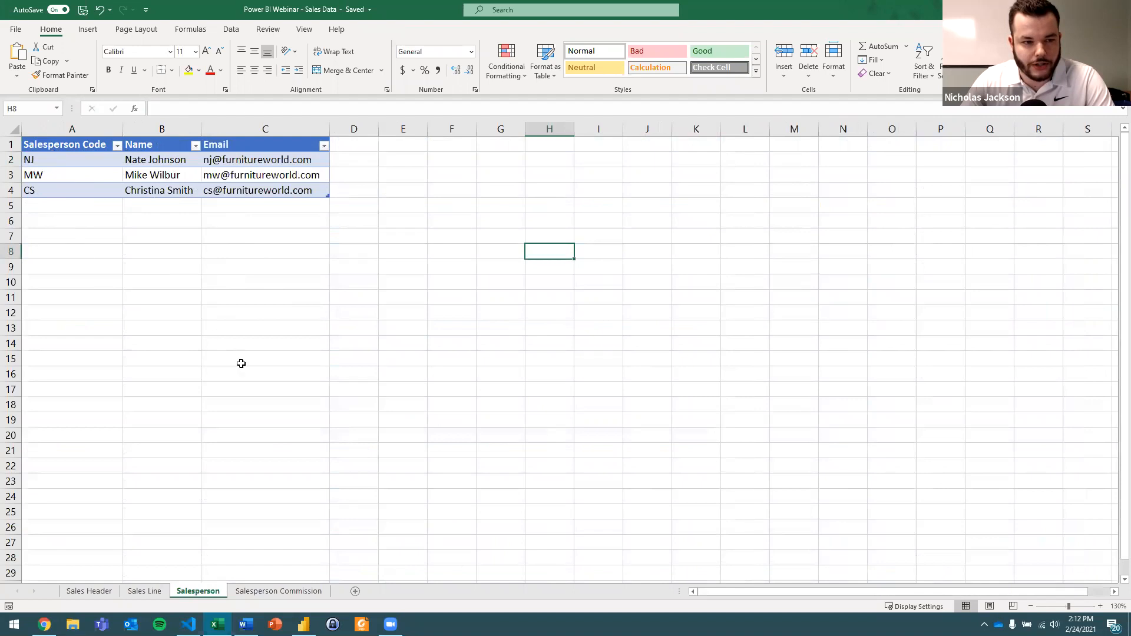
left_click(268, 592)
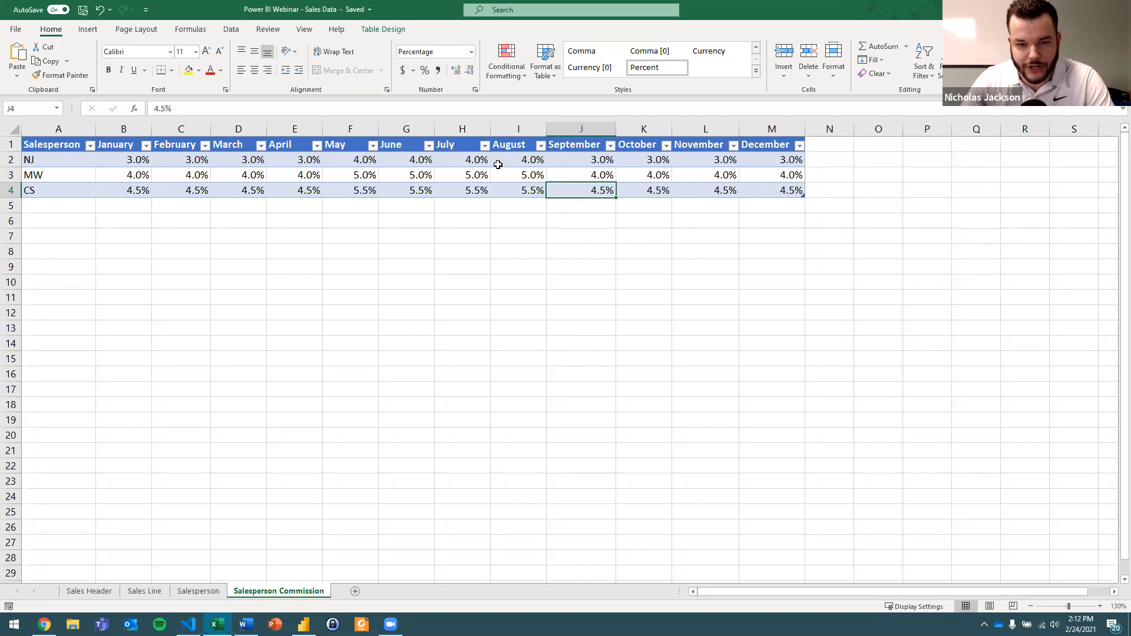
left_click(103, 591)
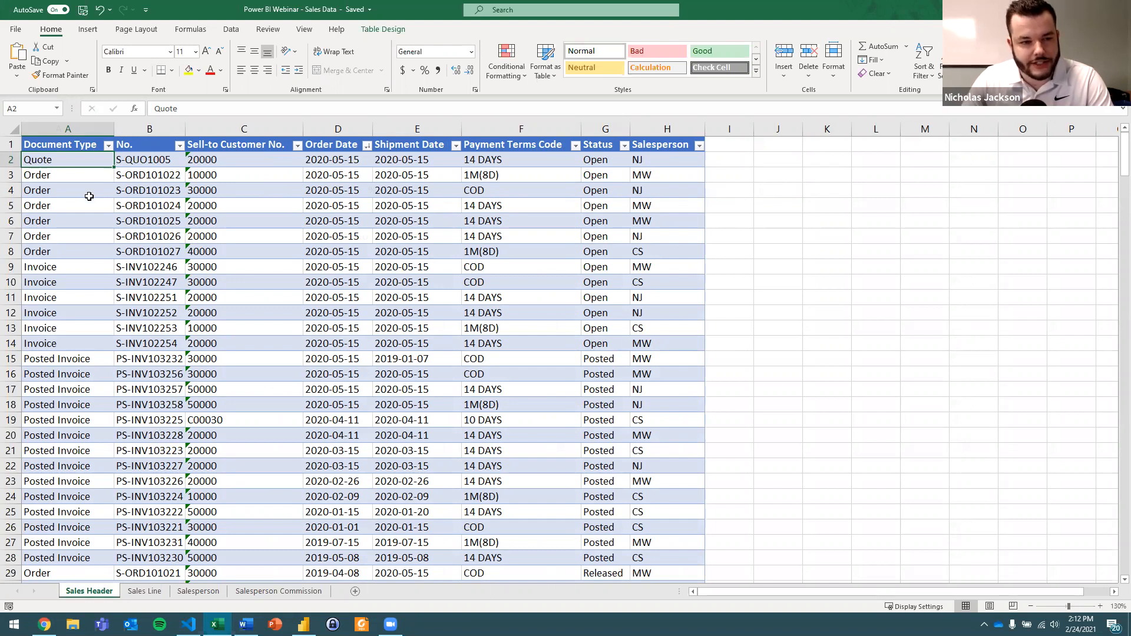
left_click(72, 146)
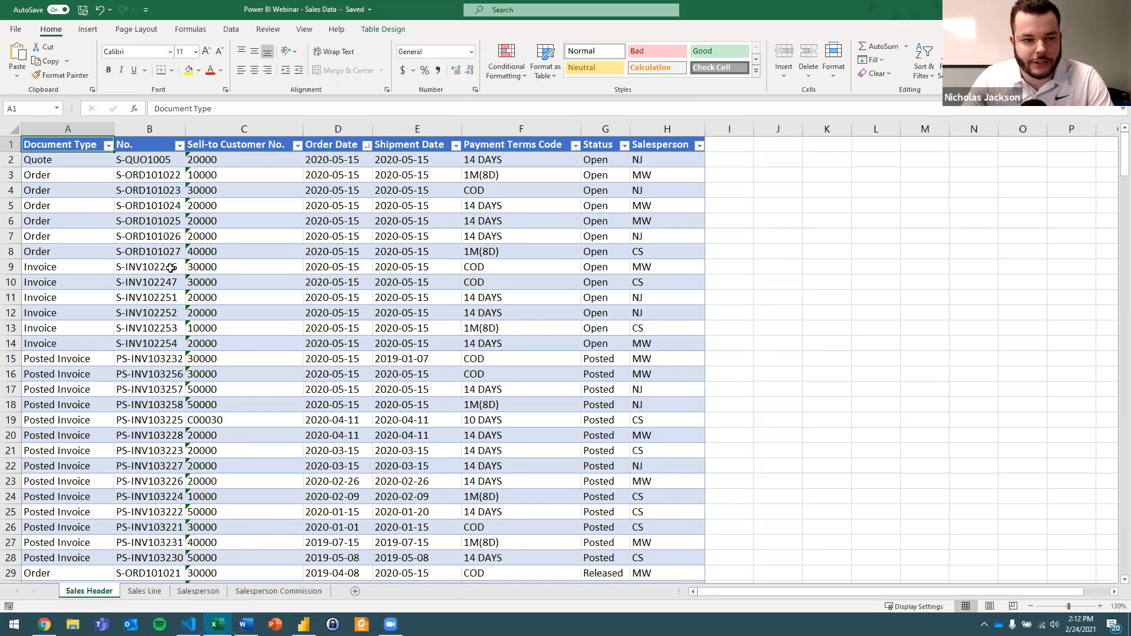
Format the range A1:C4 on the Salesperson sheet as a table with the blue Medium style that has banded rows.
left_click(200, 592)
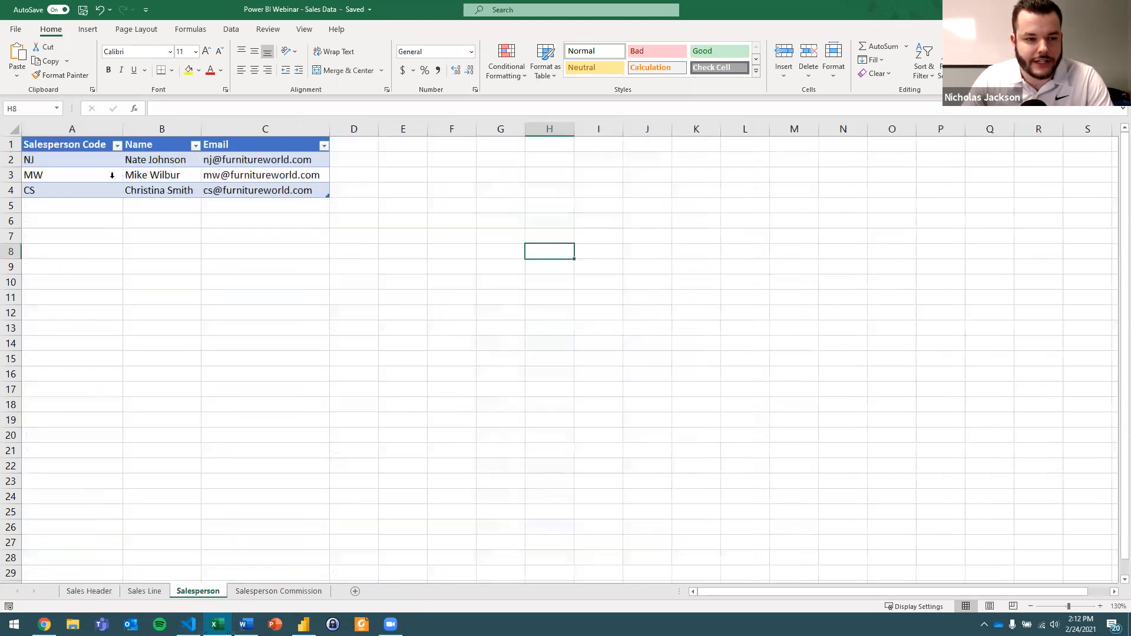
left_click(77, 149)
left_click(218, 194, "shift")
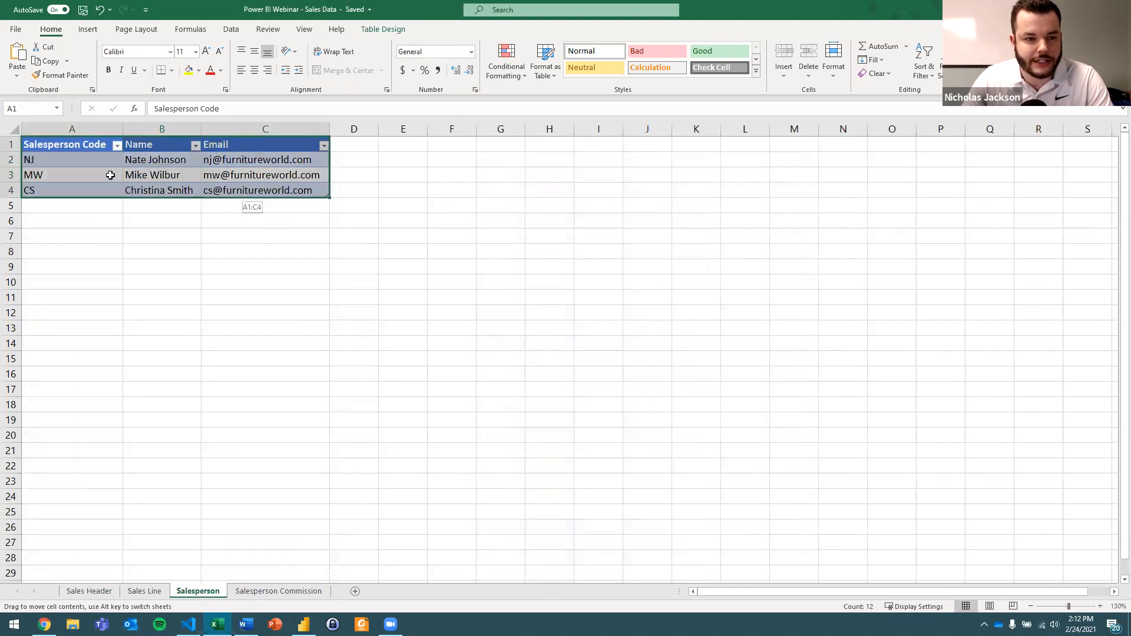
left_click(548, 75)
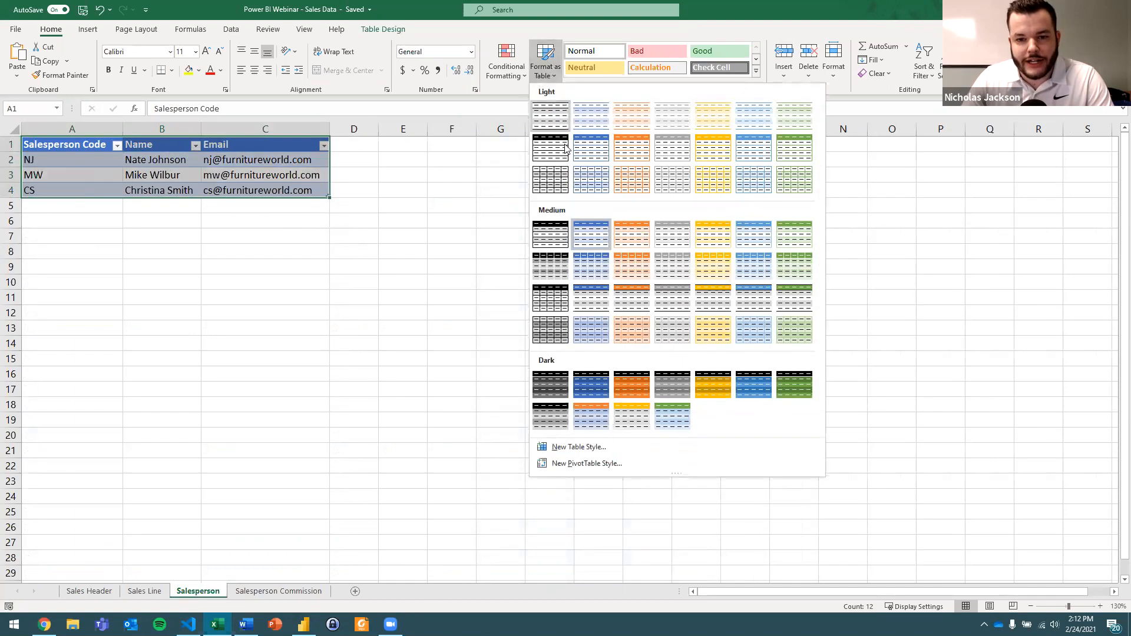
left_click(589, 226)
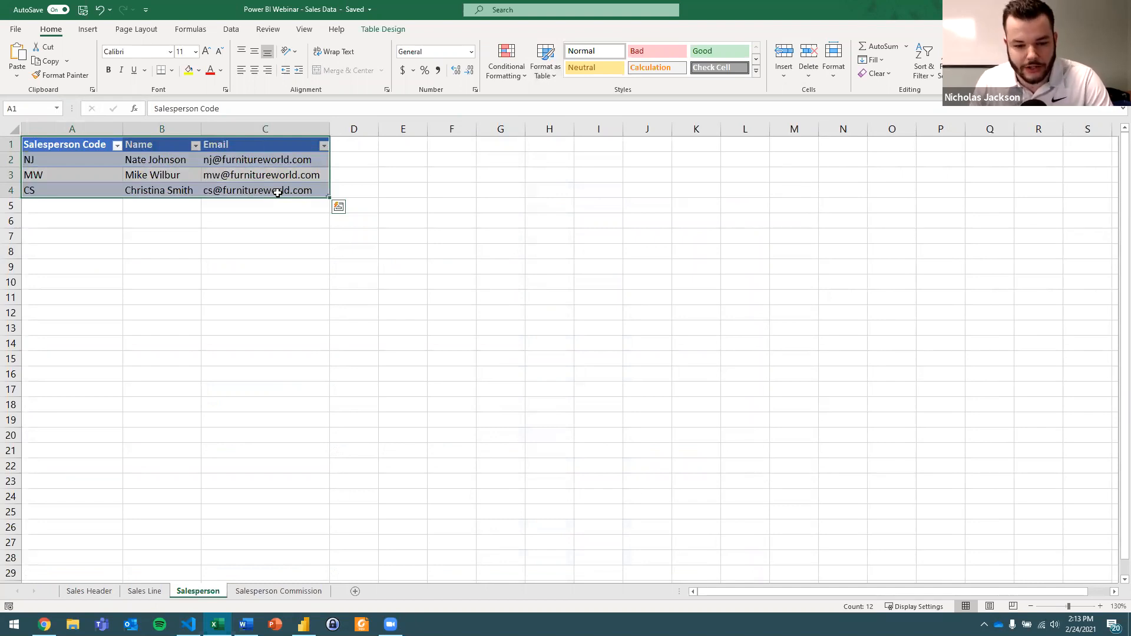
left_click(277, 192)
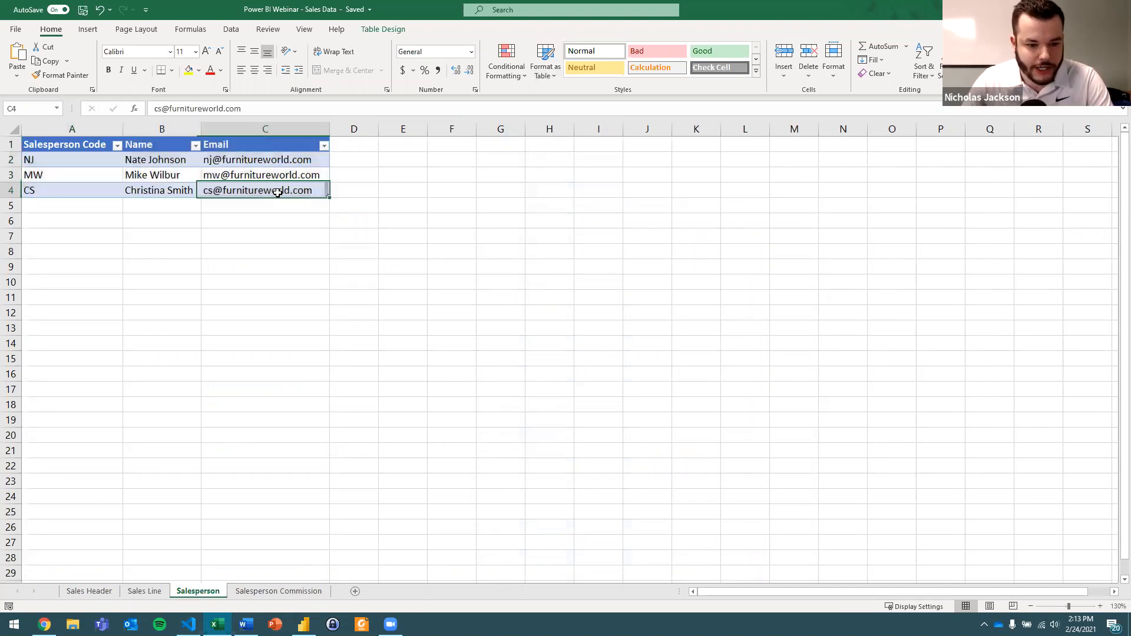
left_click(95, 147)
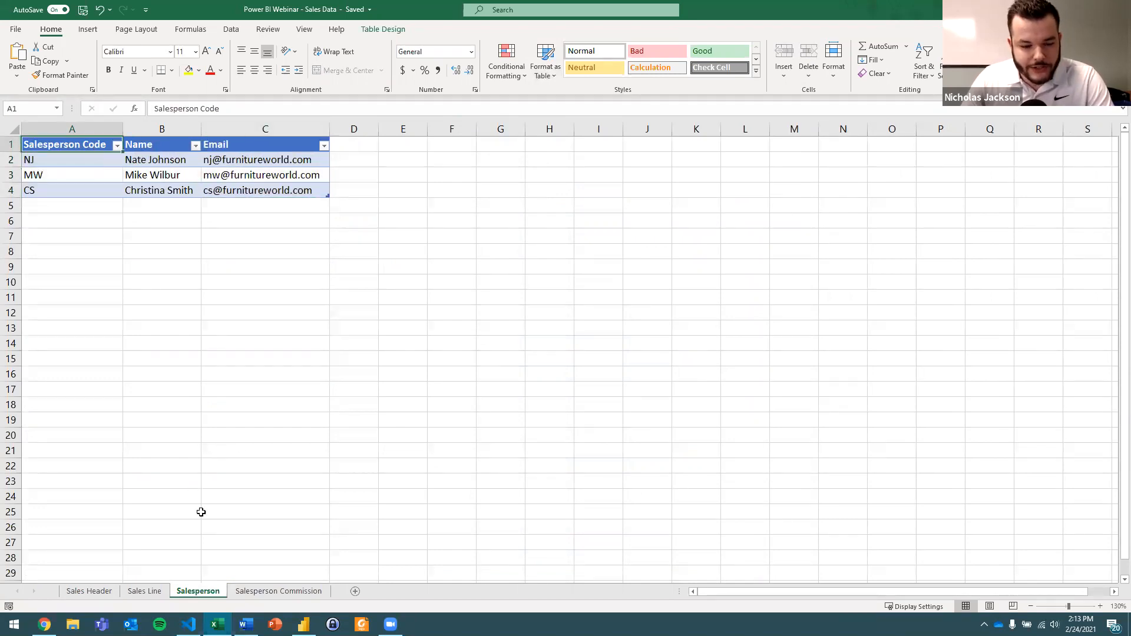
Examine the Payment Terms Code values on the Sales Header sheet.
left_click(89, 591)
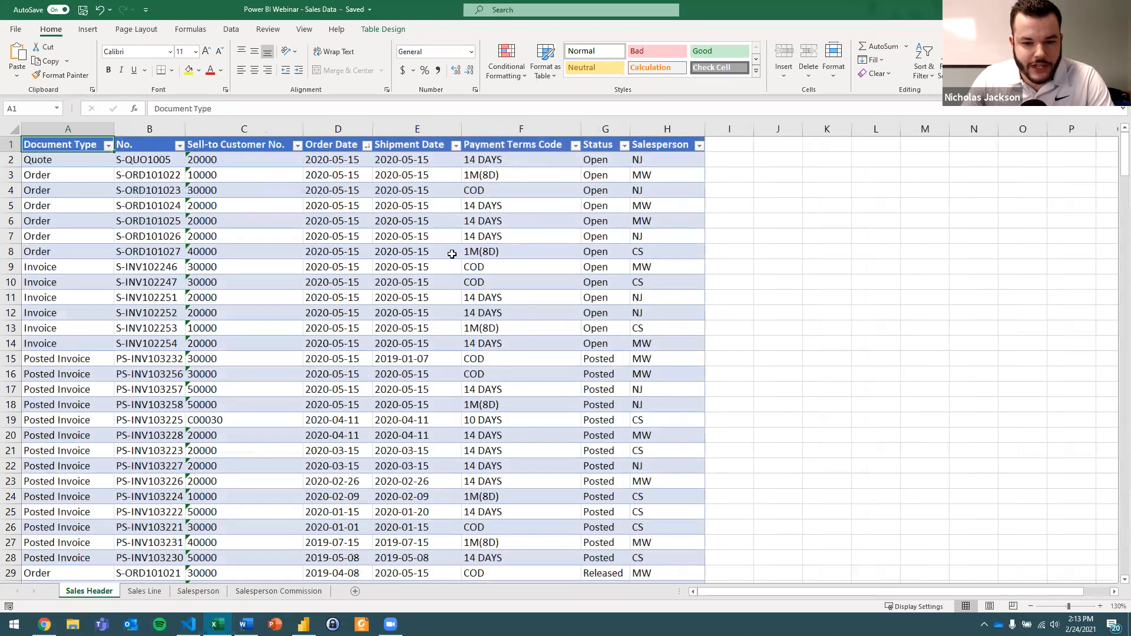
left_click_drag(517, 149, 528, 450)
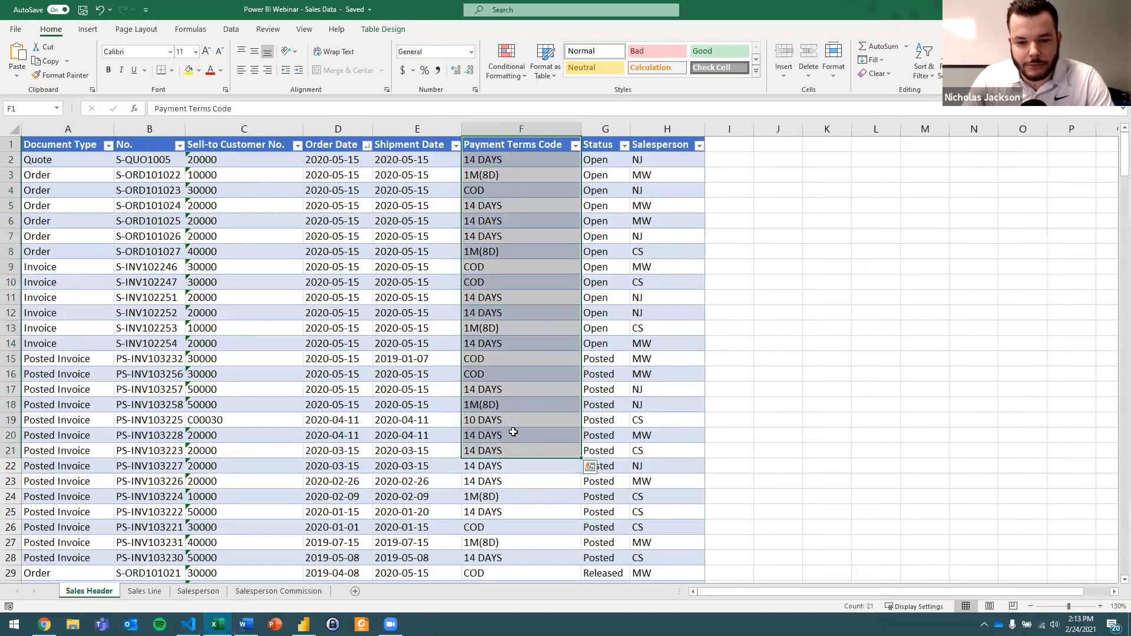
left_click(517, 434)
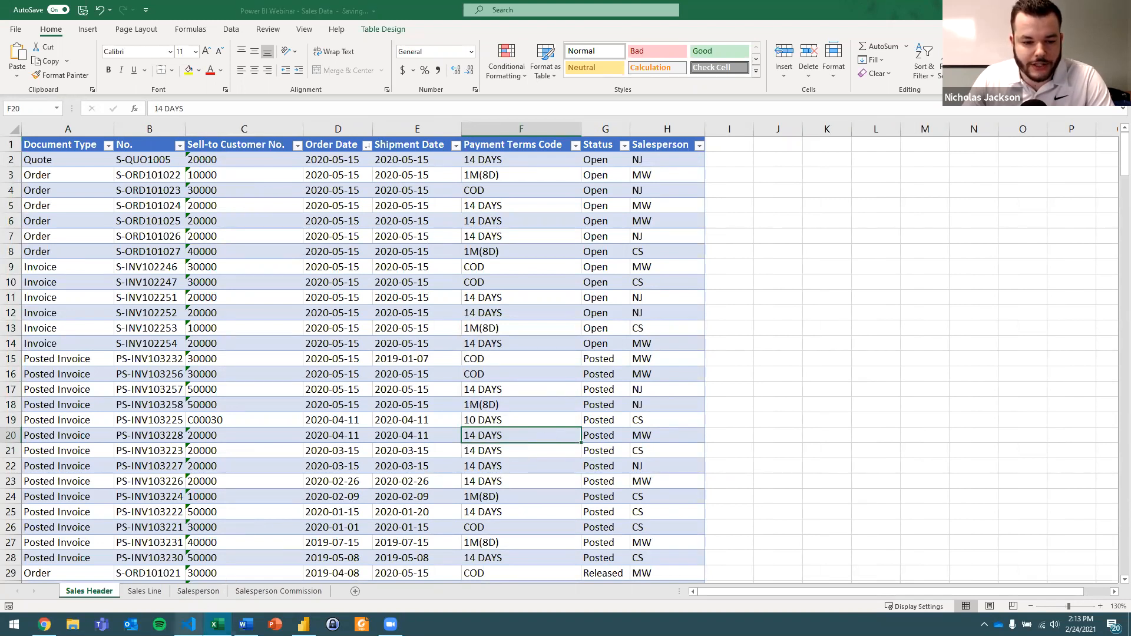
Switch to Visual Studio Code and examine the semicolon-separated header and rows of the Payment Method Codes text file.
left_click(188, 625)
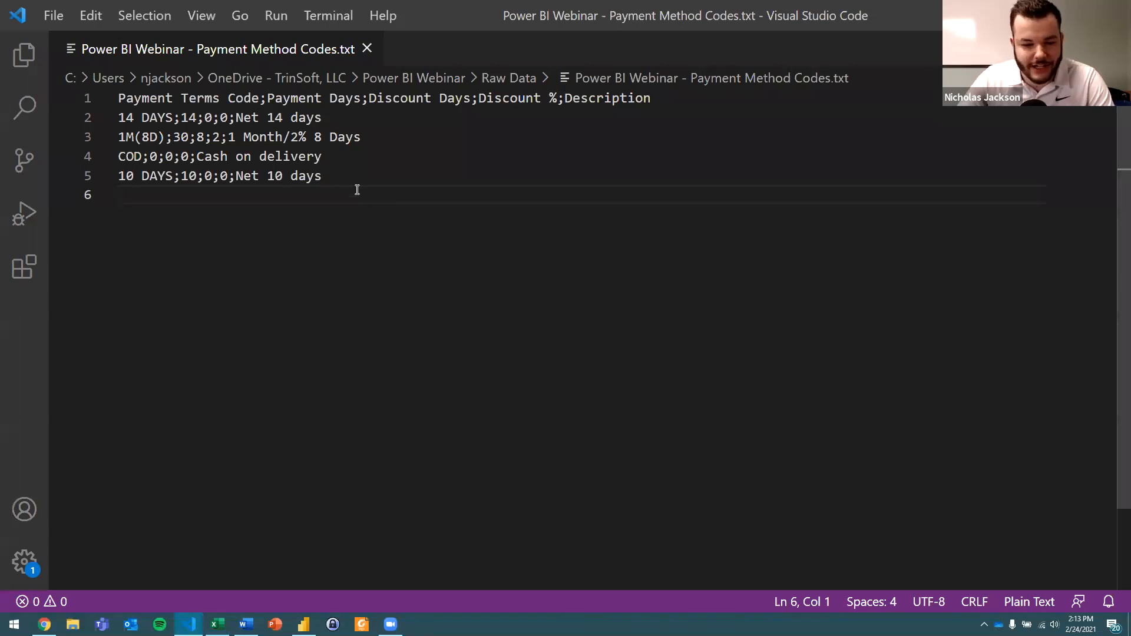
left_click(150, 100)
left_click(235, 100)
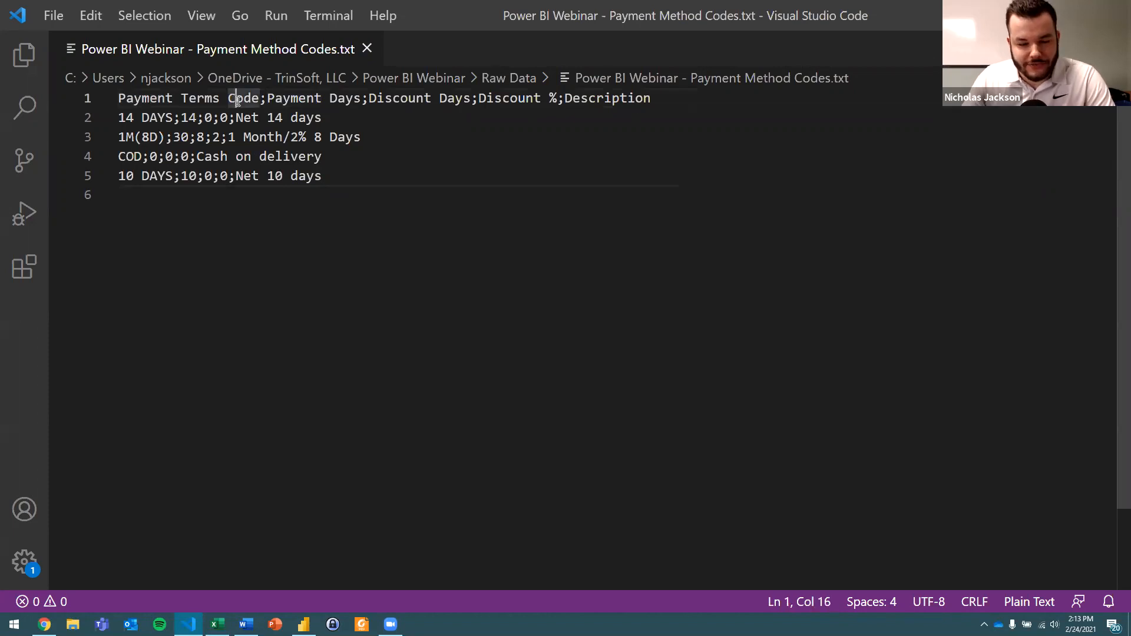
left_click_drag(263, 99, 268, 99)
left_click(421, 134)
left_click(419, 167)
key("Down")
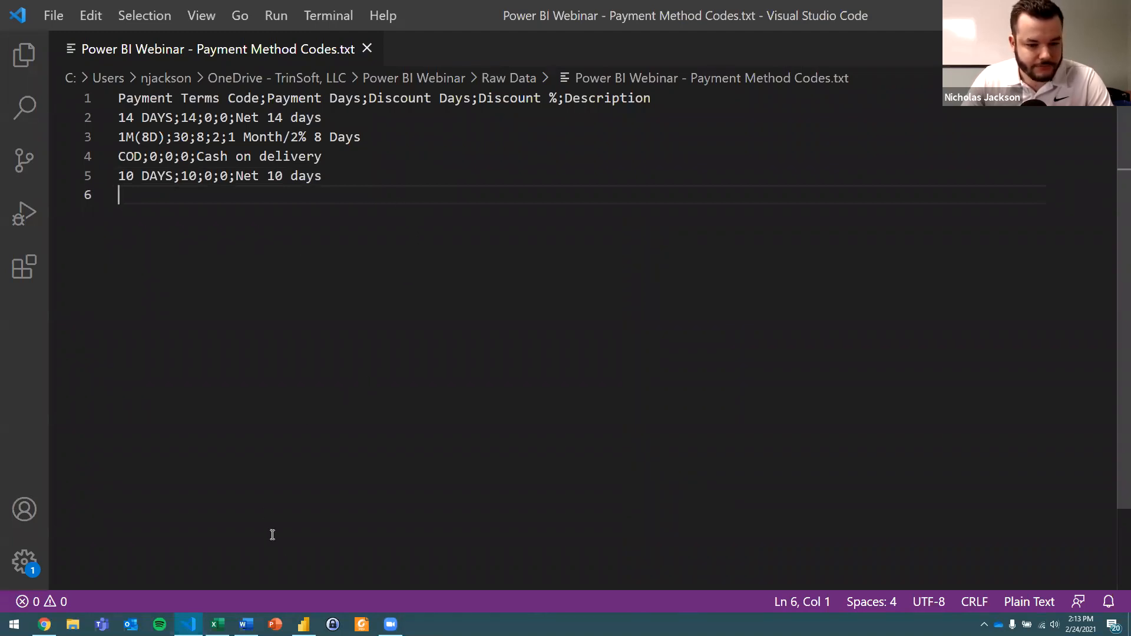
Switch to Power BI Desktop, start an Excel import and select the Power BI Webinar - Sales Data file in the Raw Data folder.
left_click(304, 624)
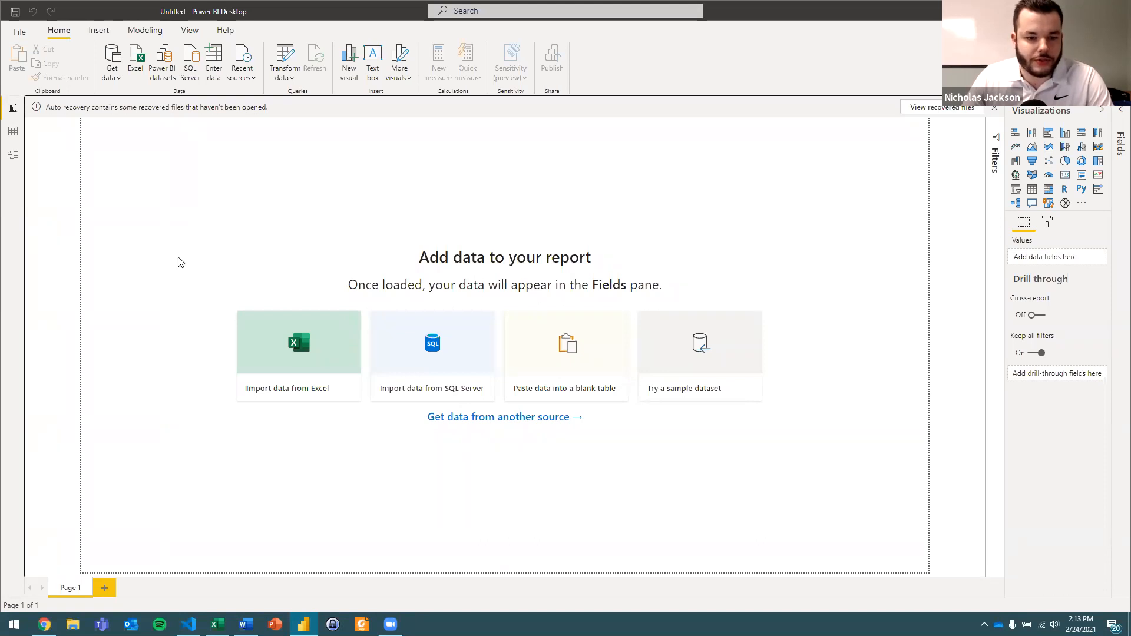
left_click(300, 392)
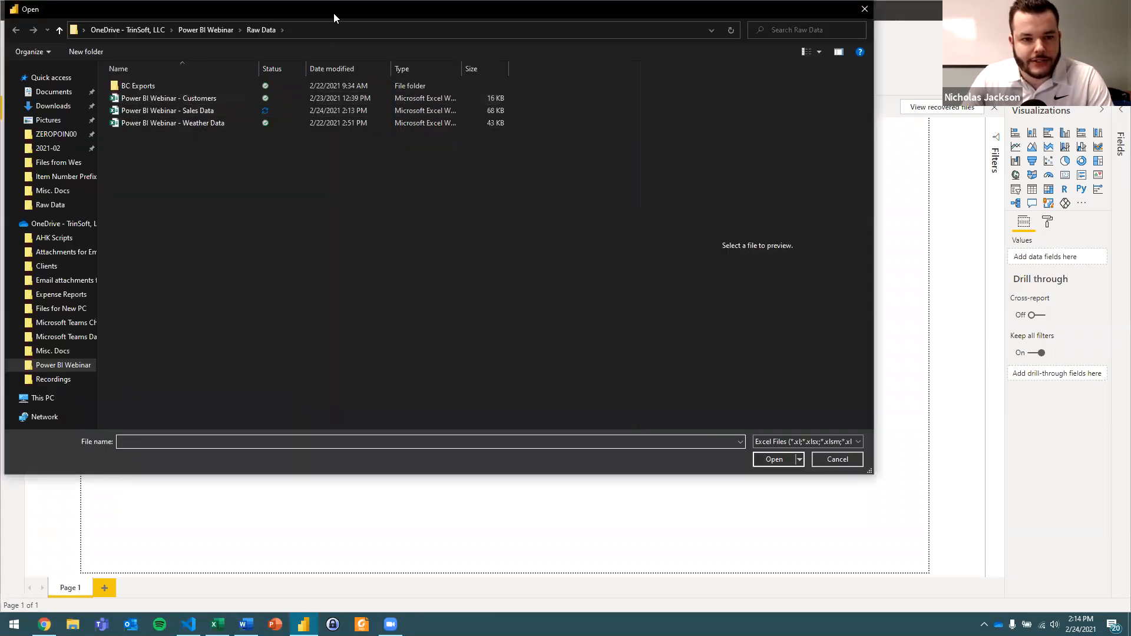
left_click_drag(338, 13, 353, 29)
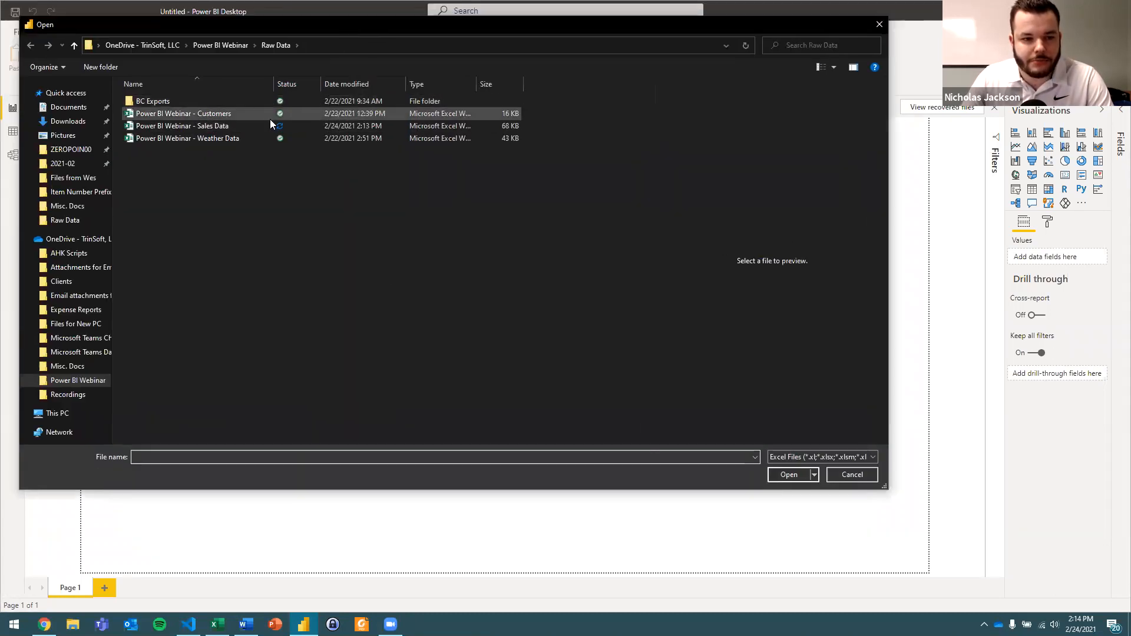
left_click(163, 117)
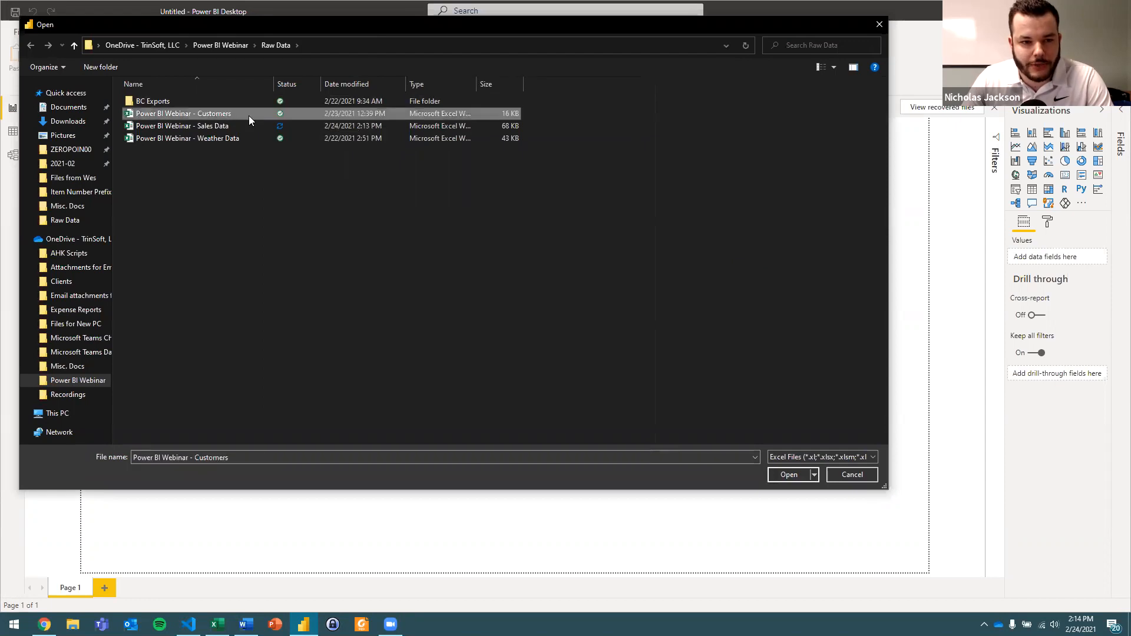
left_click(359, 137, "ctrl")
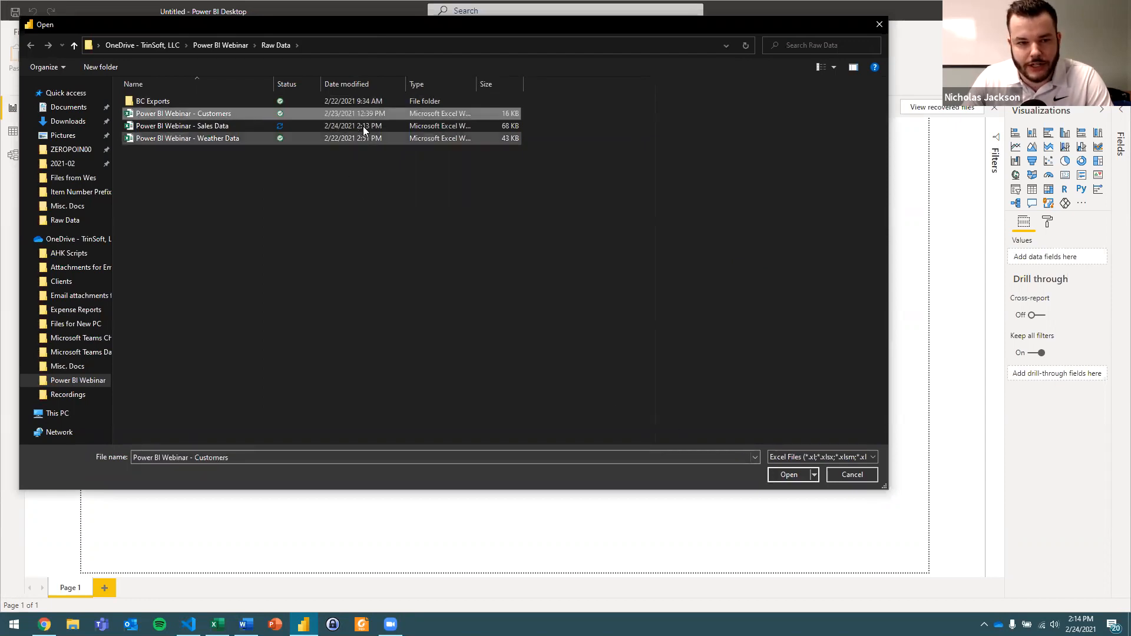
left_click(363, 126)
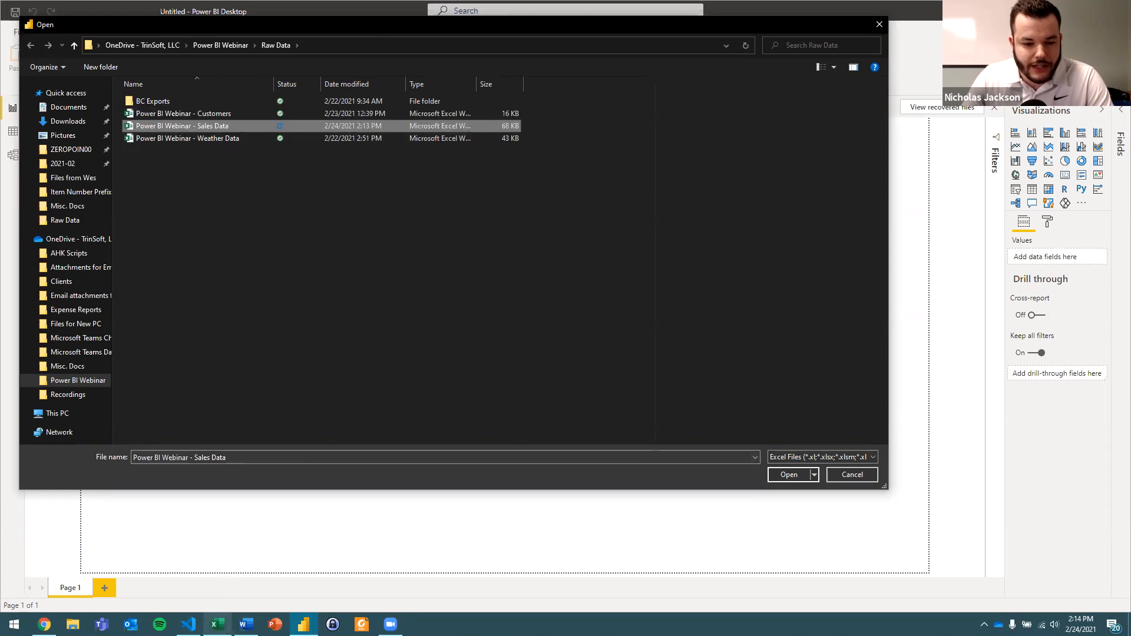
Close the Sales Data workbook in Excel and open the selected file as the import source in Power BI Desktop.
left_click(218, 624)
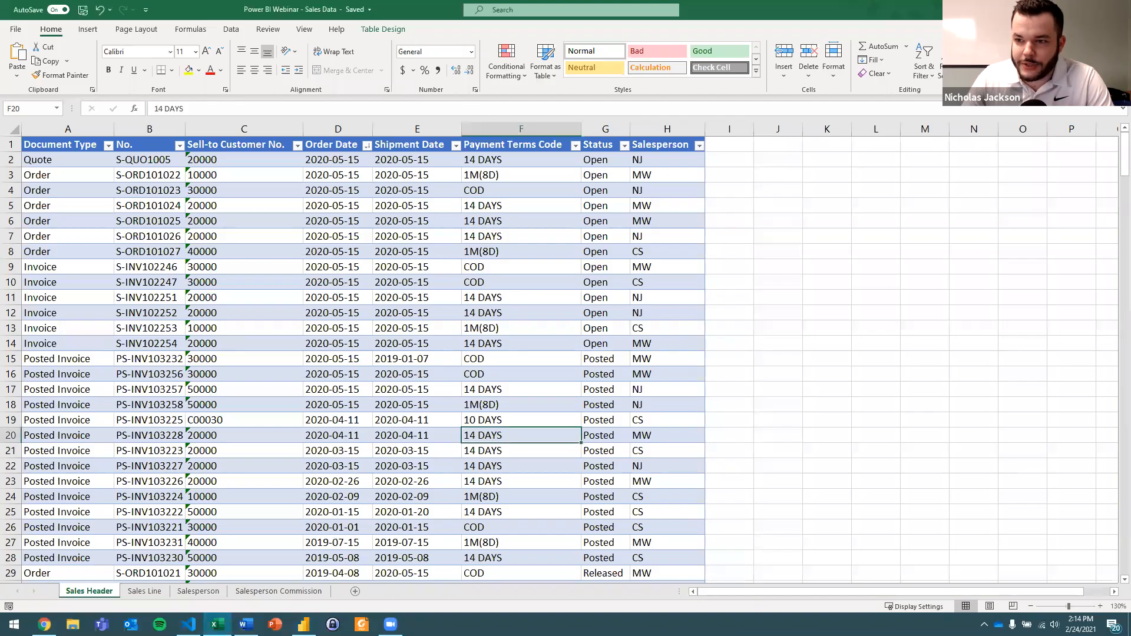
left_click(1117, 10)
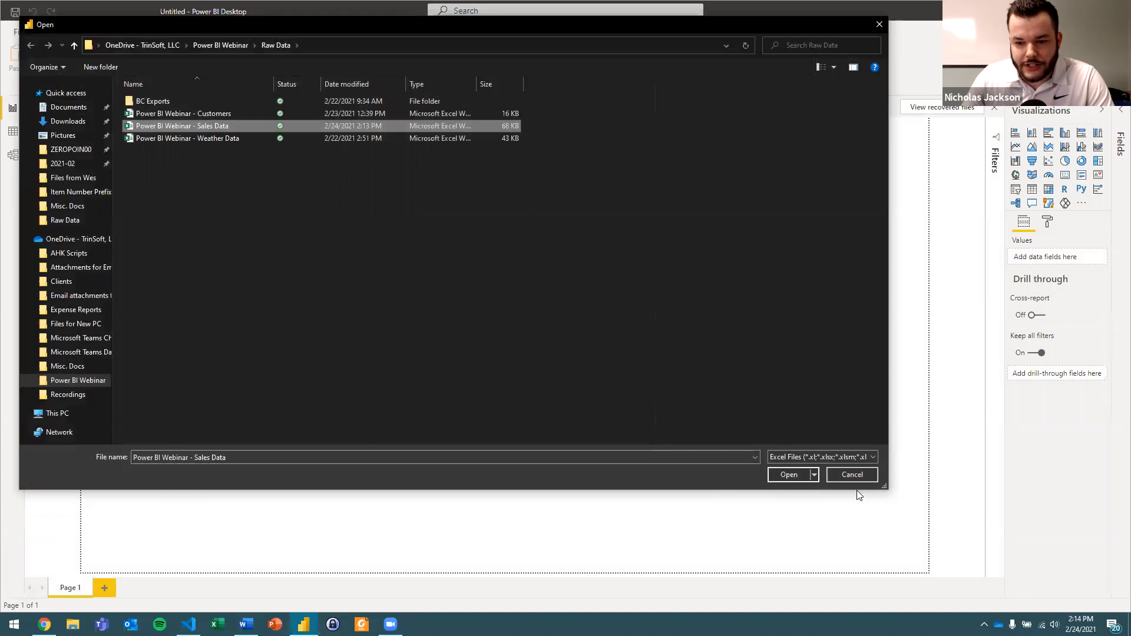
left_click(792, 475)
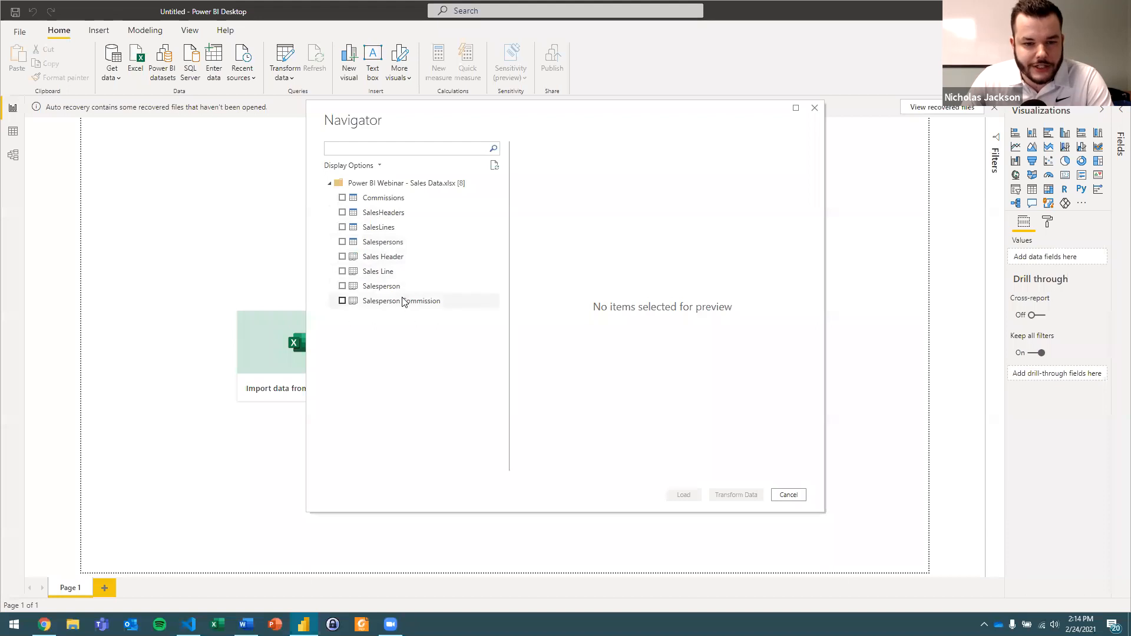
Preview the Commissions and SalesHeaders tables and the Sales Header sheet of the Sales Data workbook.
left_click(384, 200)
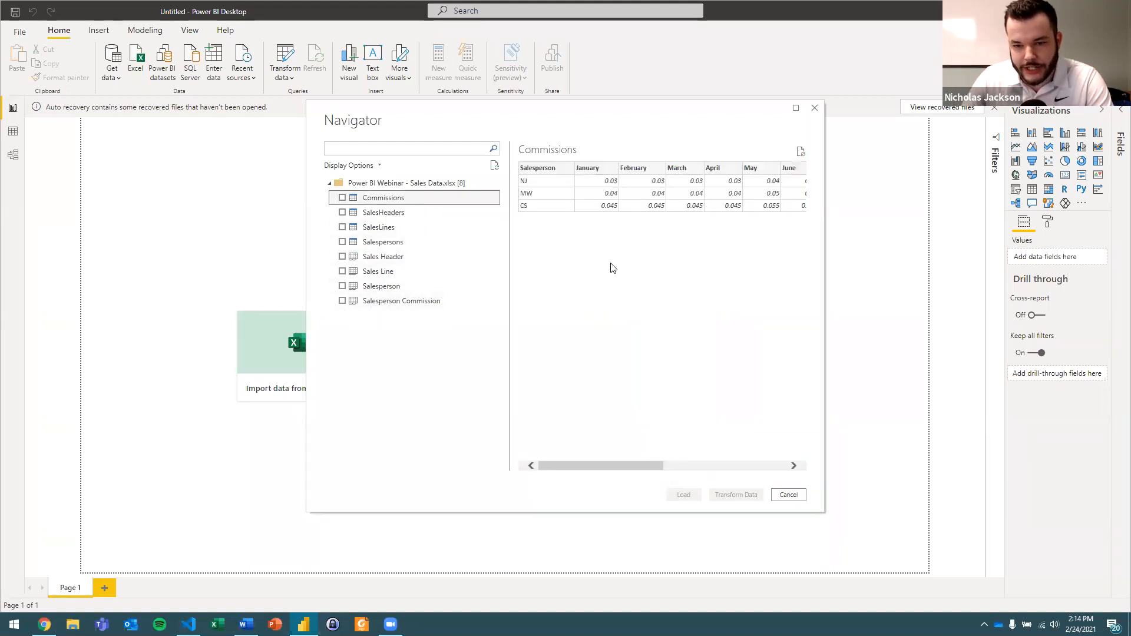
left_click(425, 216)
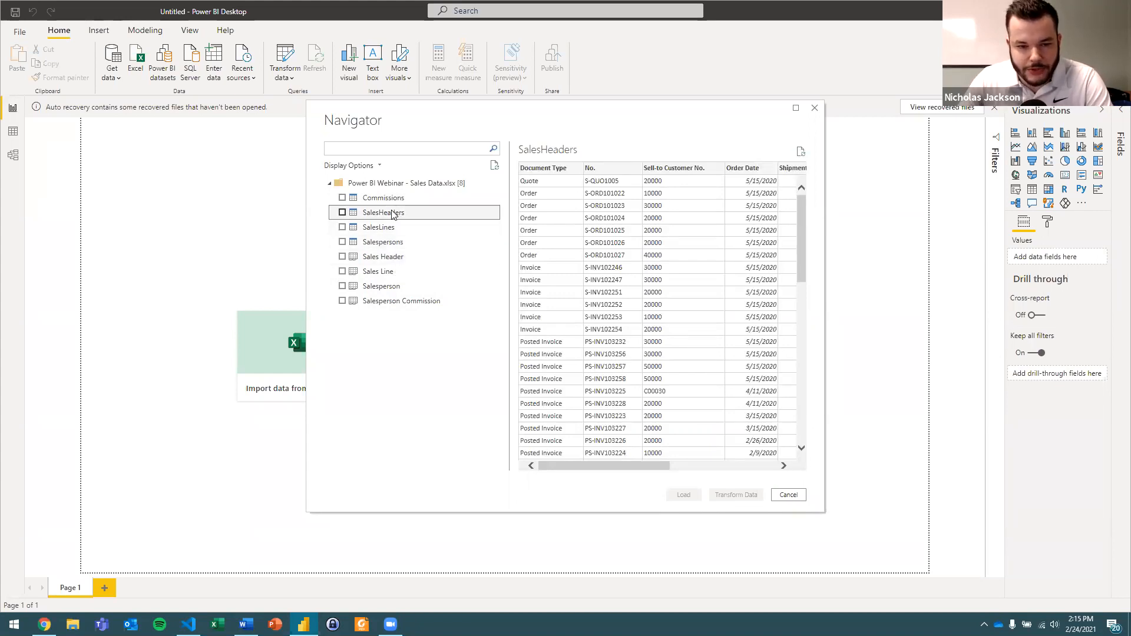
left_click(380, 257)
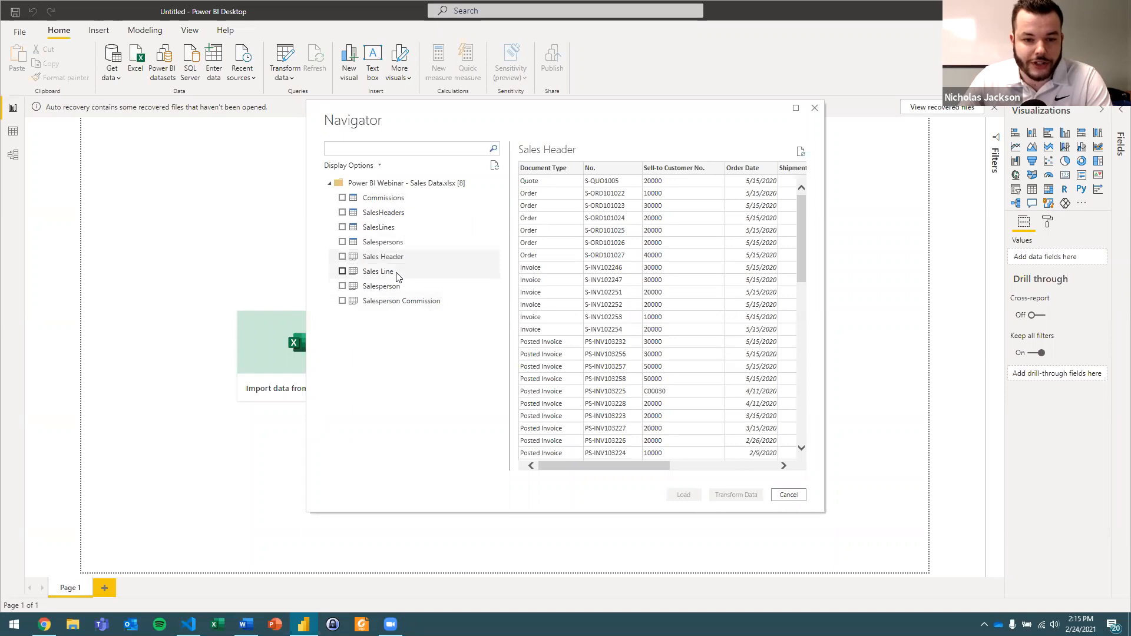
left_click(350, 204)
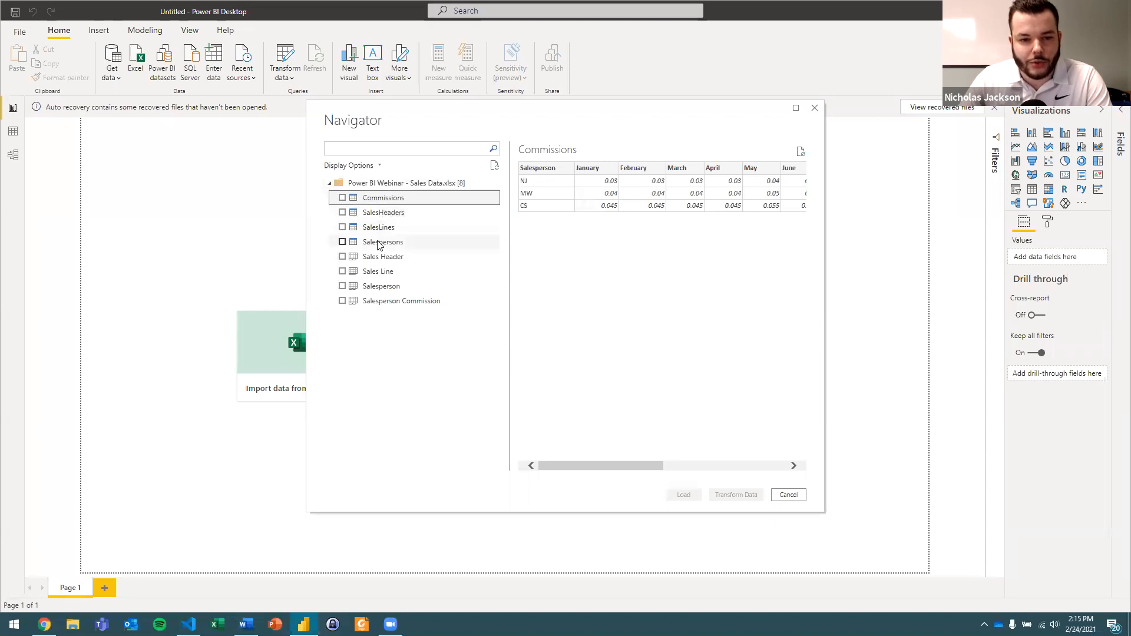
Select the Commissions, SalesHeaders, SalesLines and Salespersons tables and open them for transformation in Power Query Editor.
left_click(343, 198)
left_click(342, 212)
left_click(343, 228)
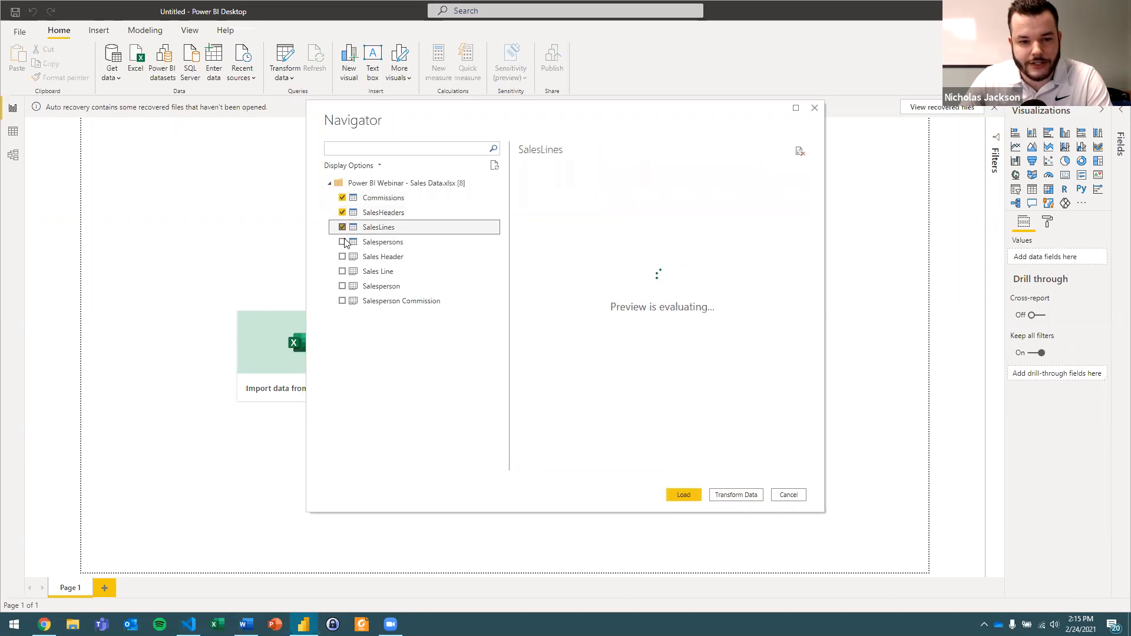
left_click(342, 243)
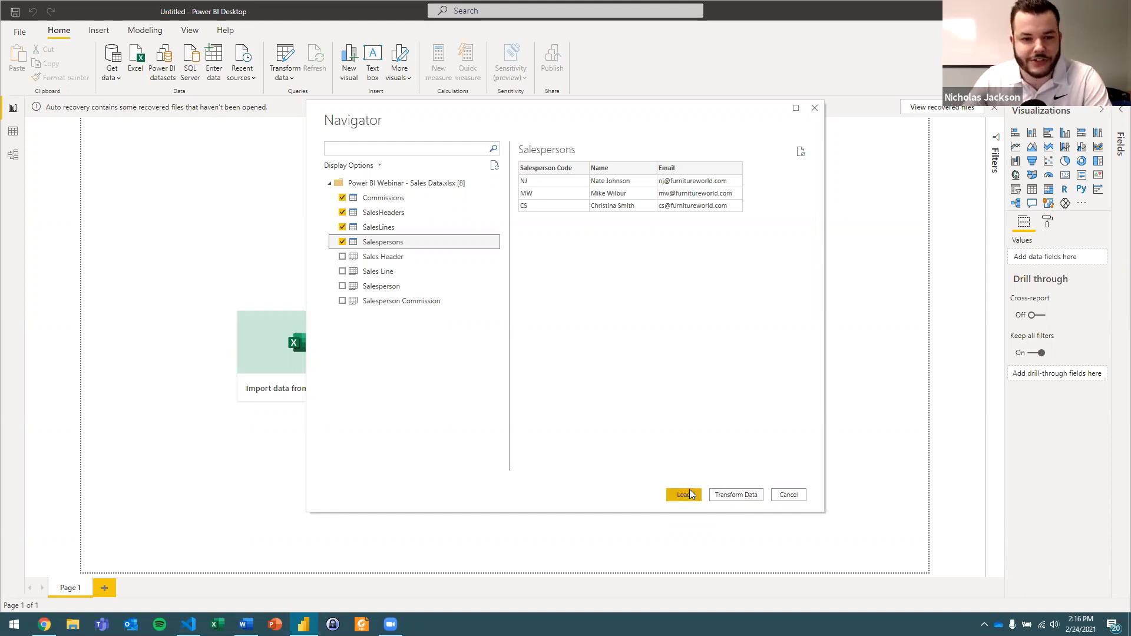
left_click(736, 498)
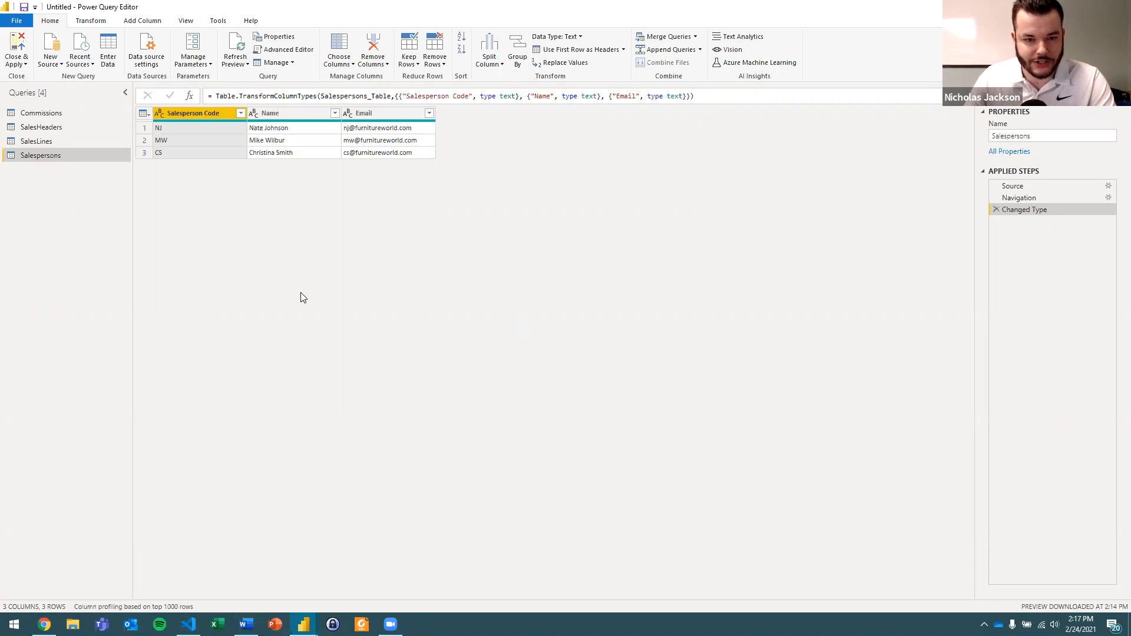
Switch to Excel and reopen the Power BI Webinar - Sales Data workbook from the recent files.
left_click(217, 624)
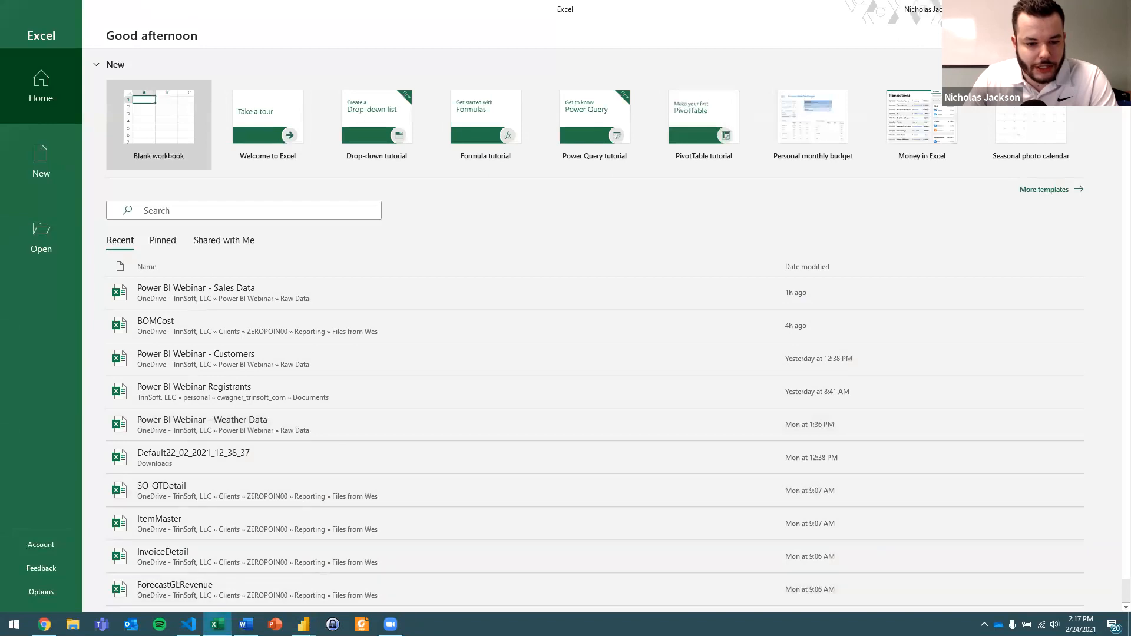
right_click(217, 624)
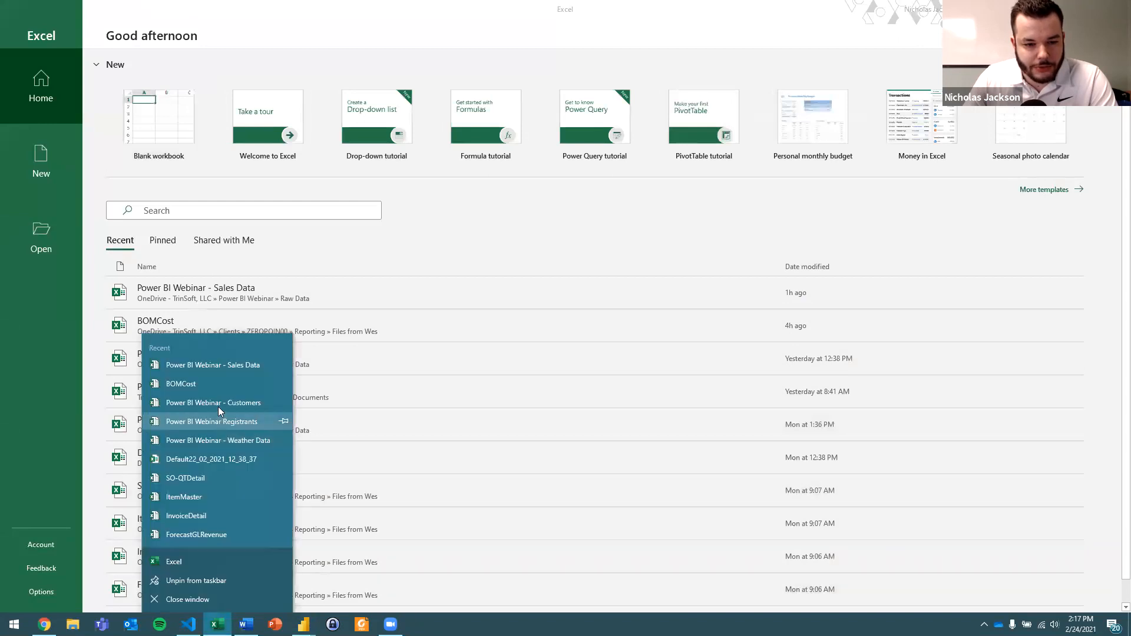
left_click(221, 367)
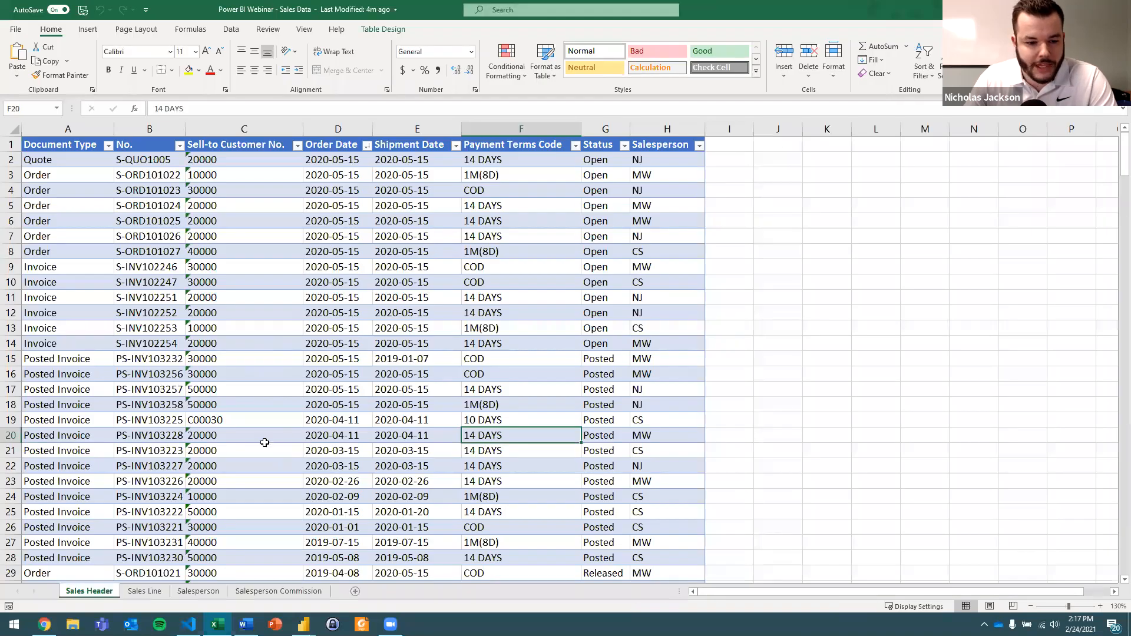
View the Sales Header sheet's table in Excel's Power Query Editor and close that editor without keeping the query.
left_click(78, 148)
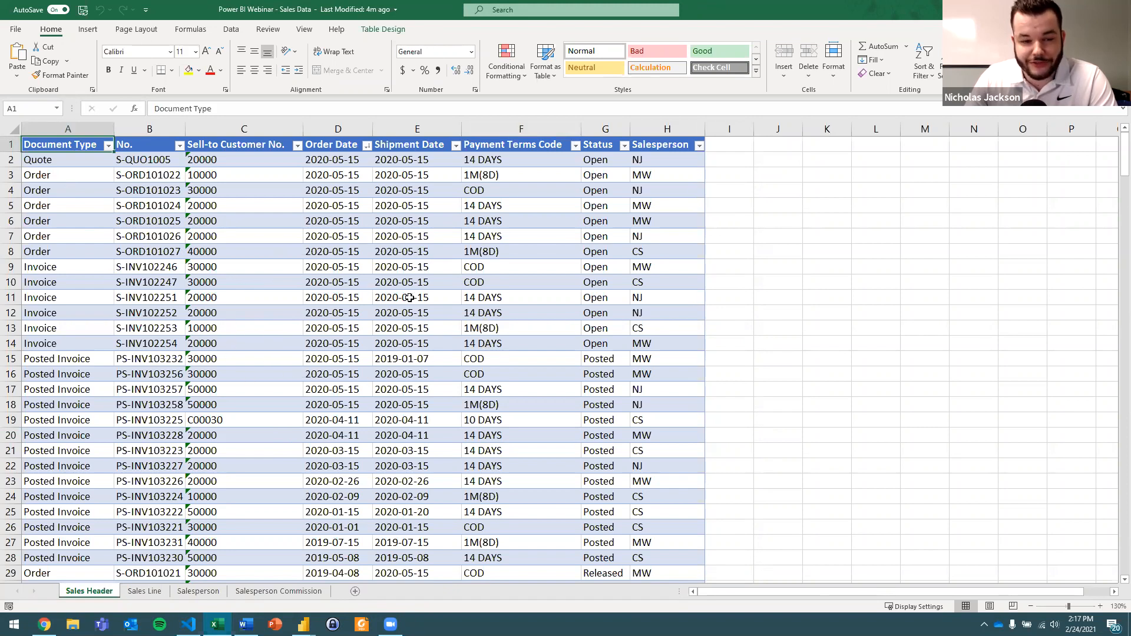
left_click(231, 30)
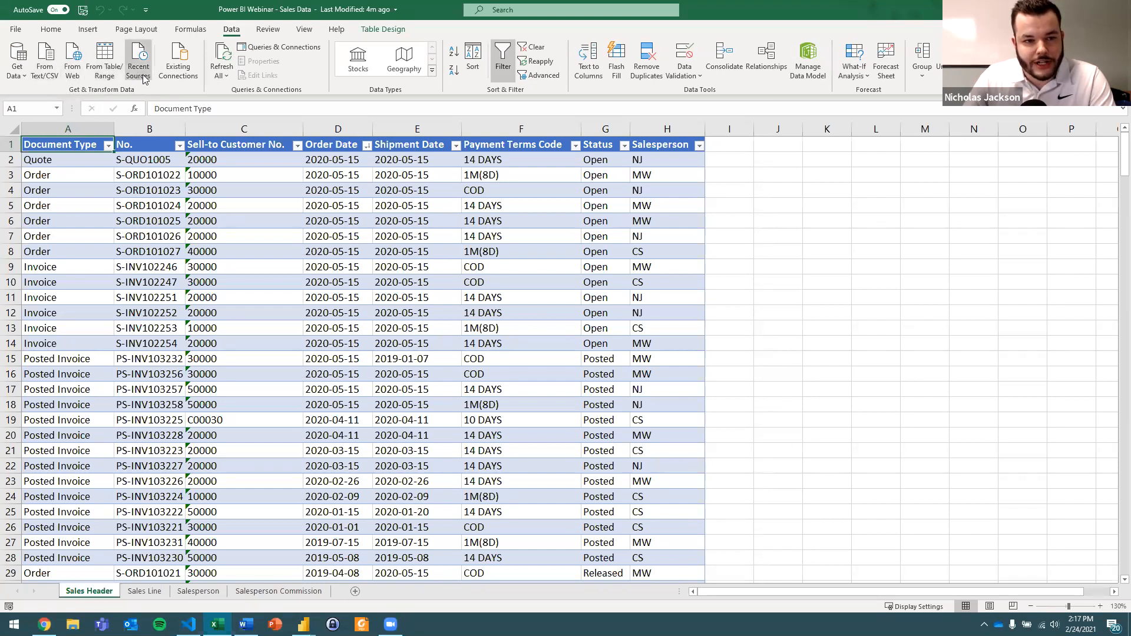
left_click(166, 223)
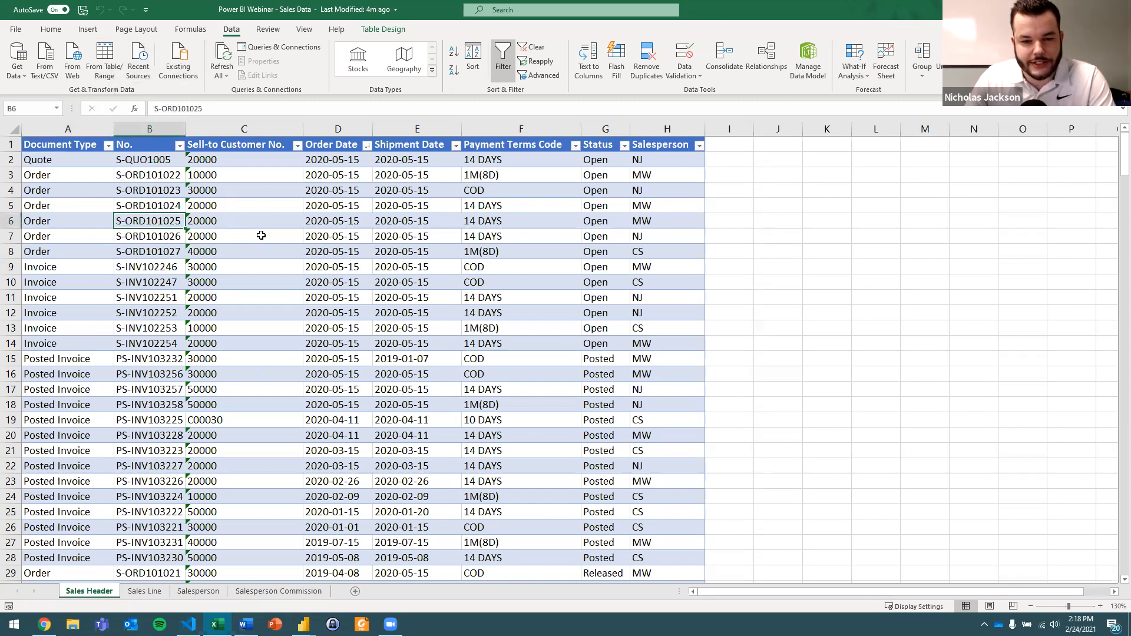
left_click(108, 71)
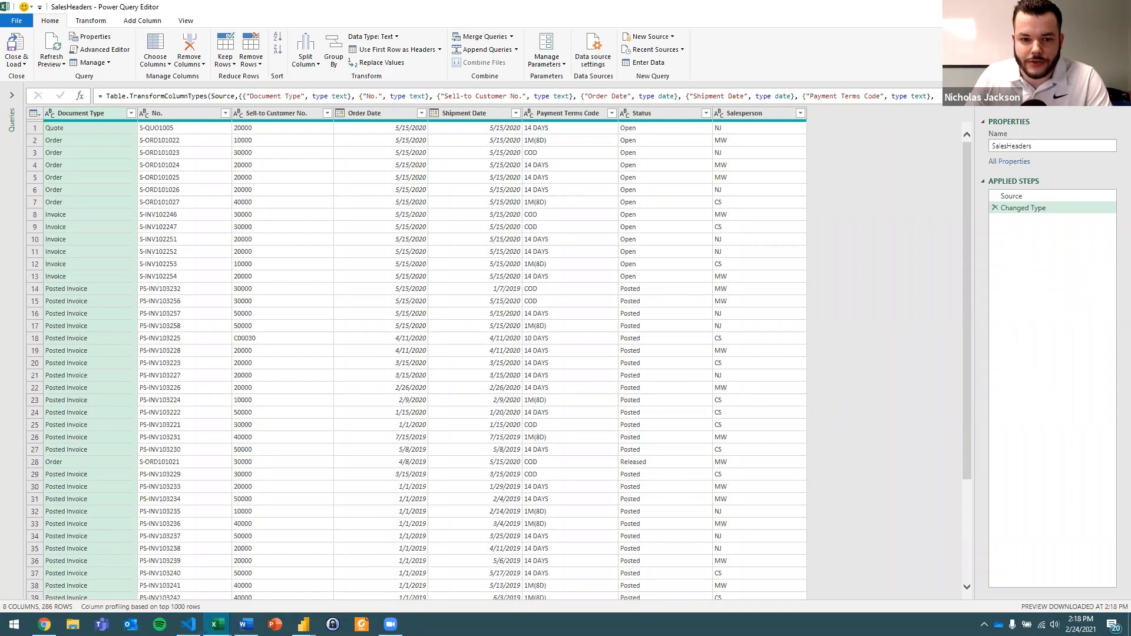
key("alt+F4")
left_click(619, 329)
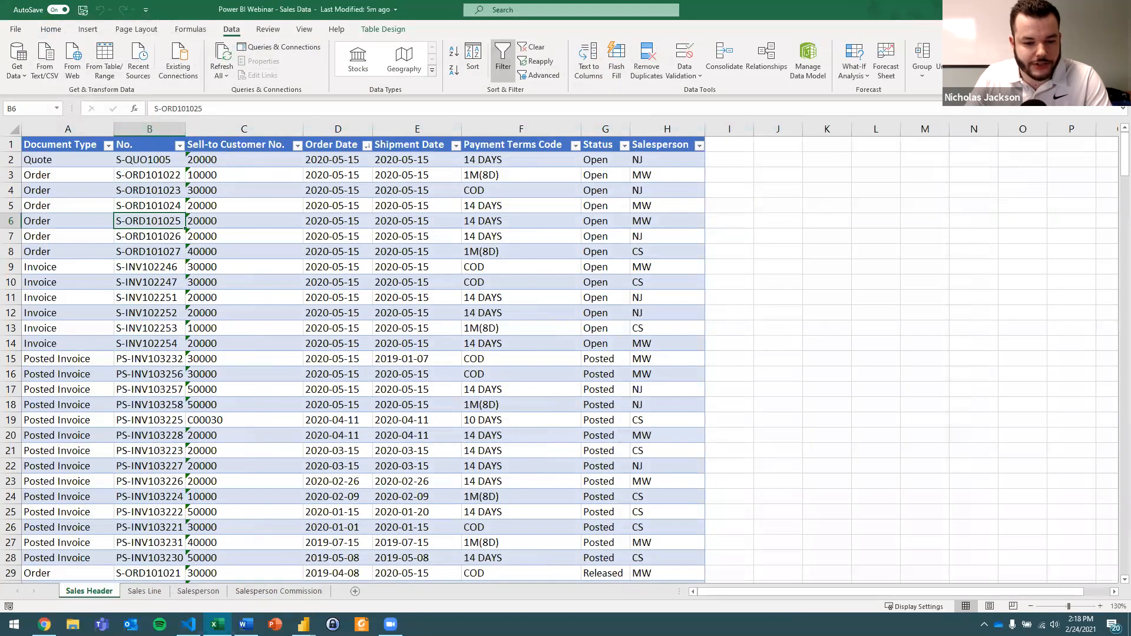
Switch back to Power BI's Power Query Editor, display the SalesHeaders query and close the Sales Data workbook in Excel.
left_click(303, 624)
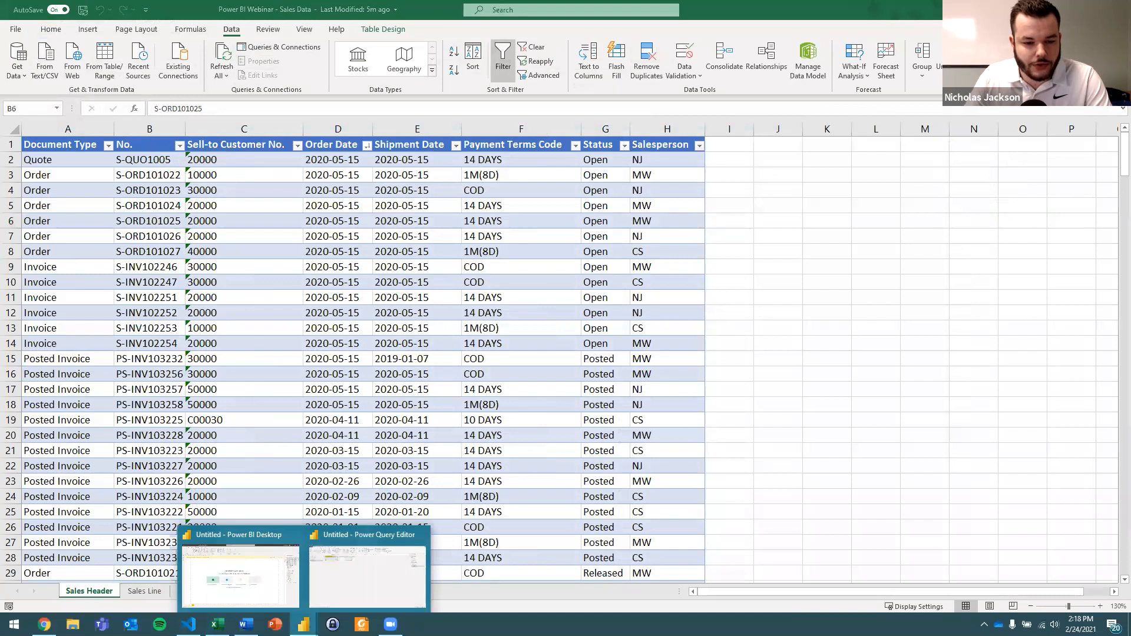
left_click(330, 599)
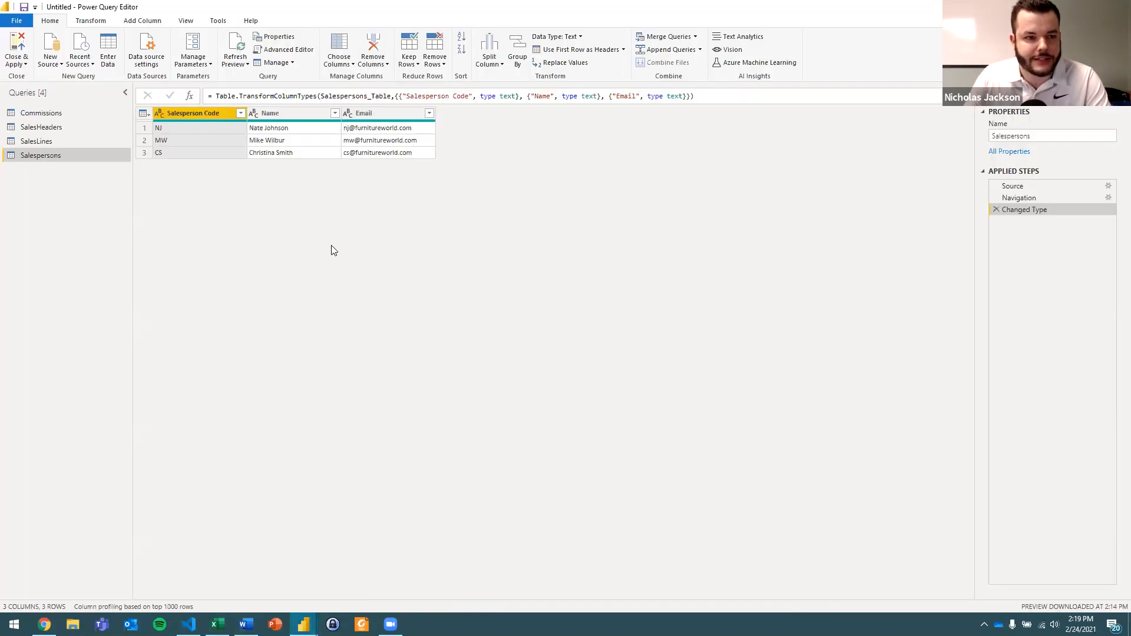
left_click(246, 625)
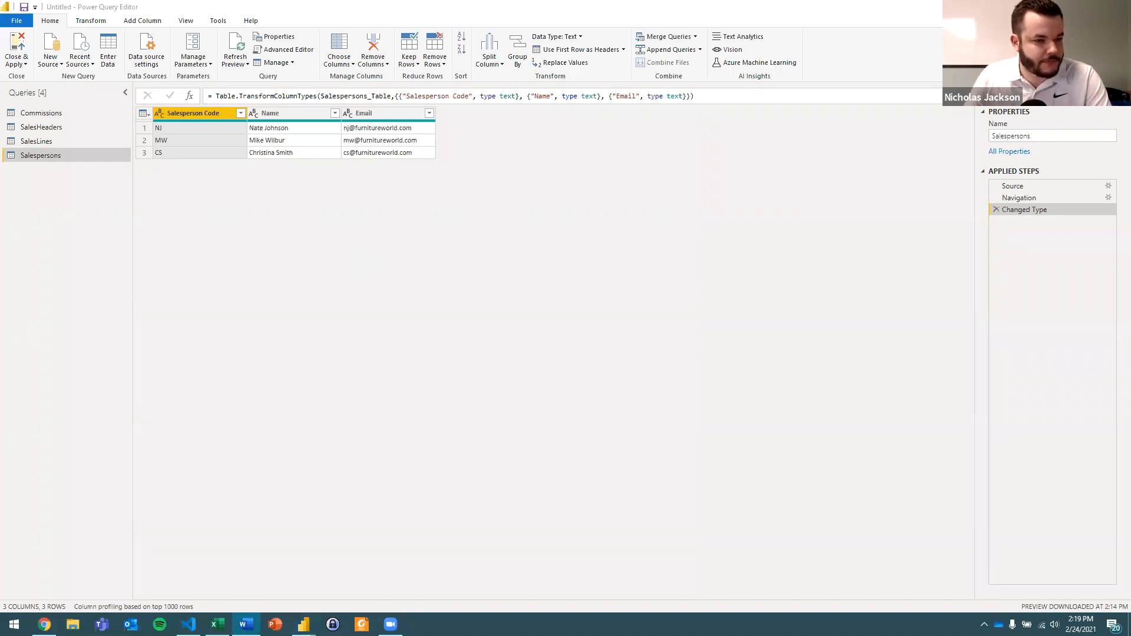
left_click(495, 328)
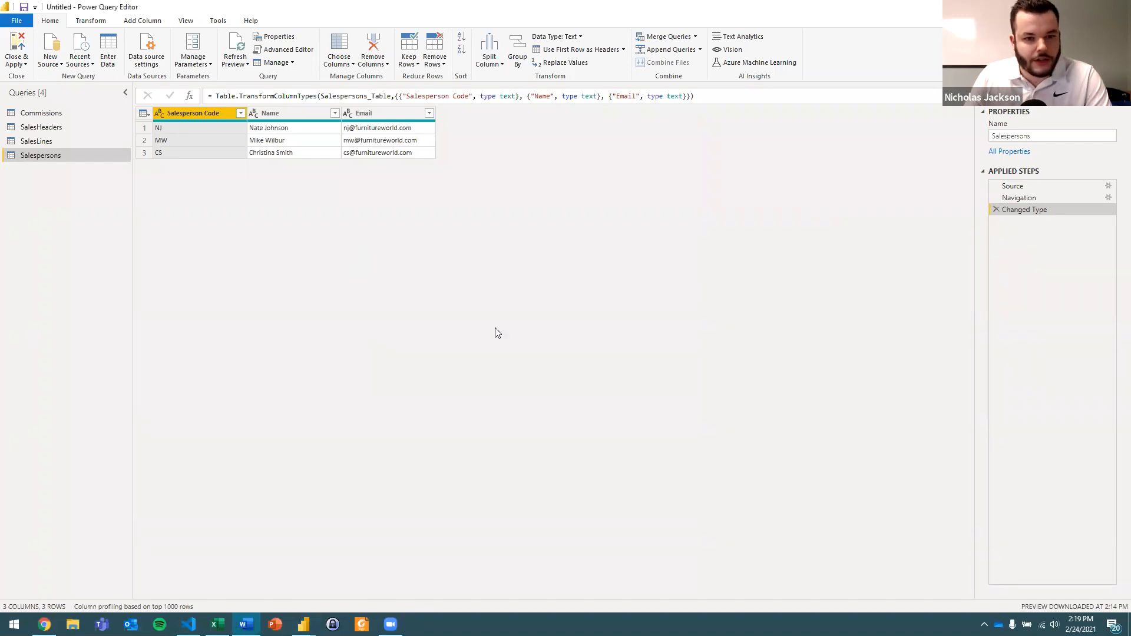
left_click(56, 133)
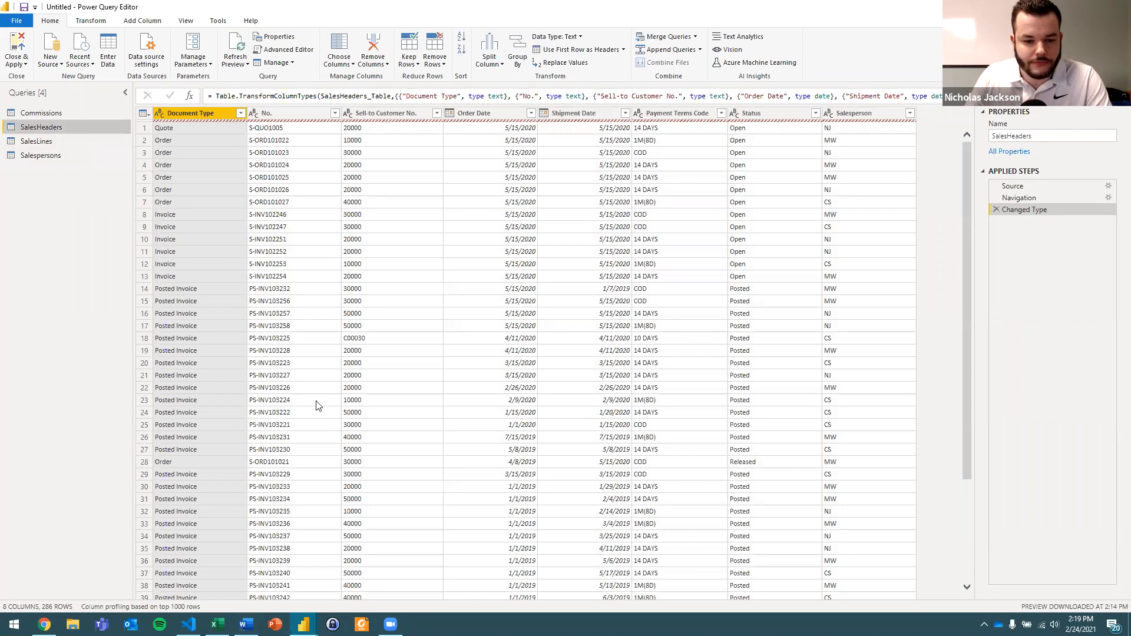
right_click(217, 625)
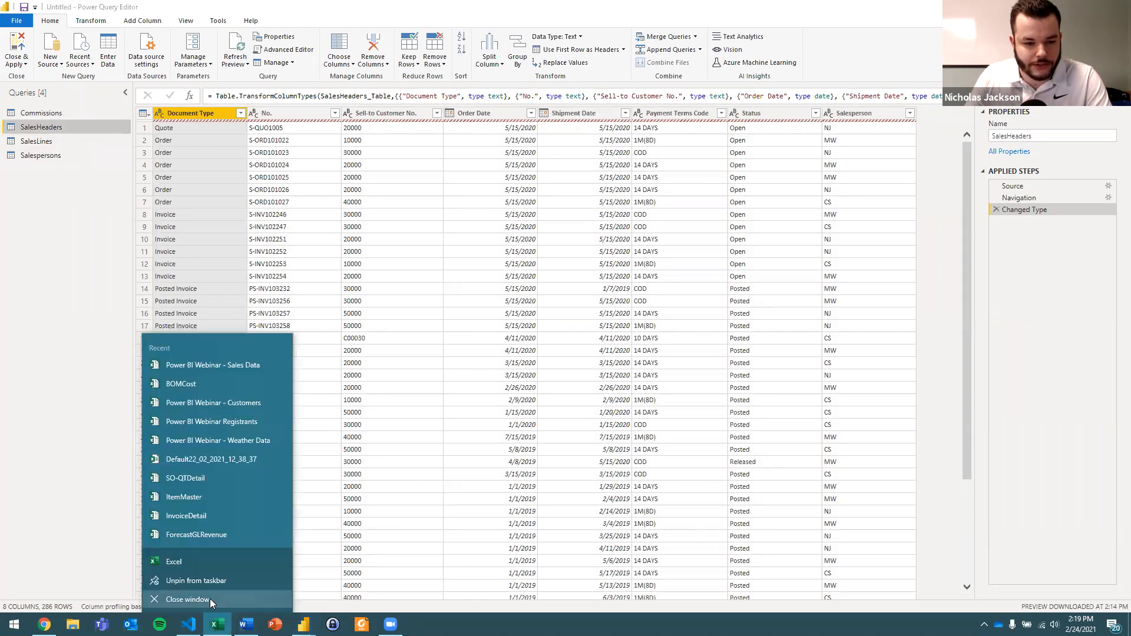
left_click(210, 598)
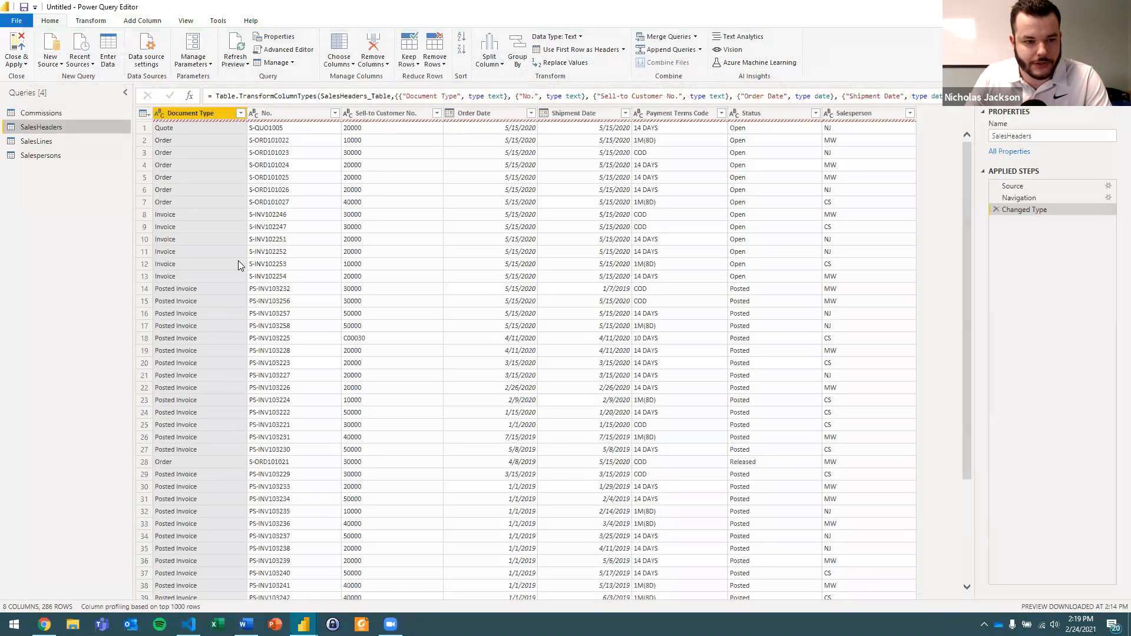
Examine the distinct Document Type values in the SalesHeaders query's column filter and cancel without filtering.
left_click(202, 129)
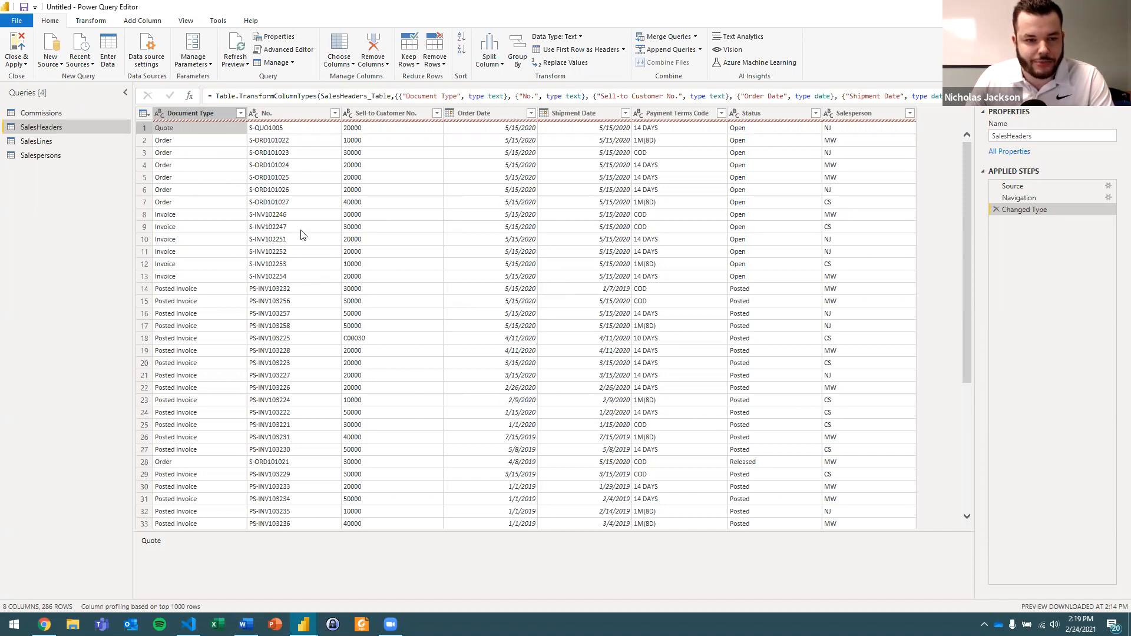
left_click(291, 115, "ctrl")
left_click(238, 115)
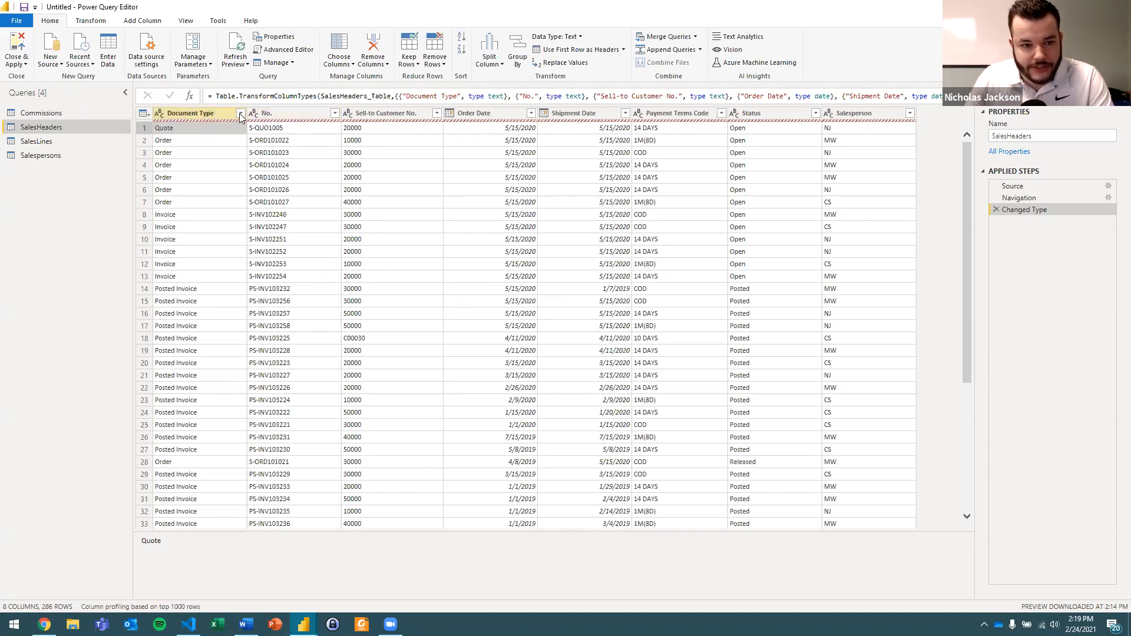
left_click(240, 113)
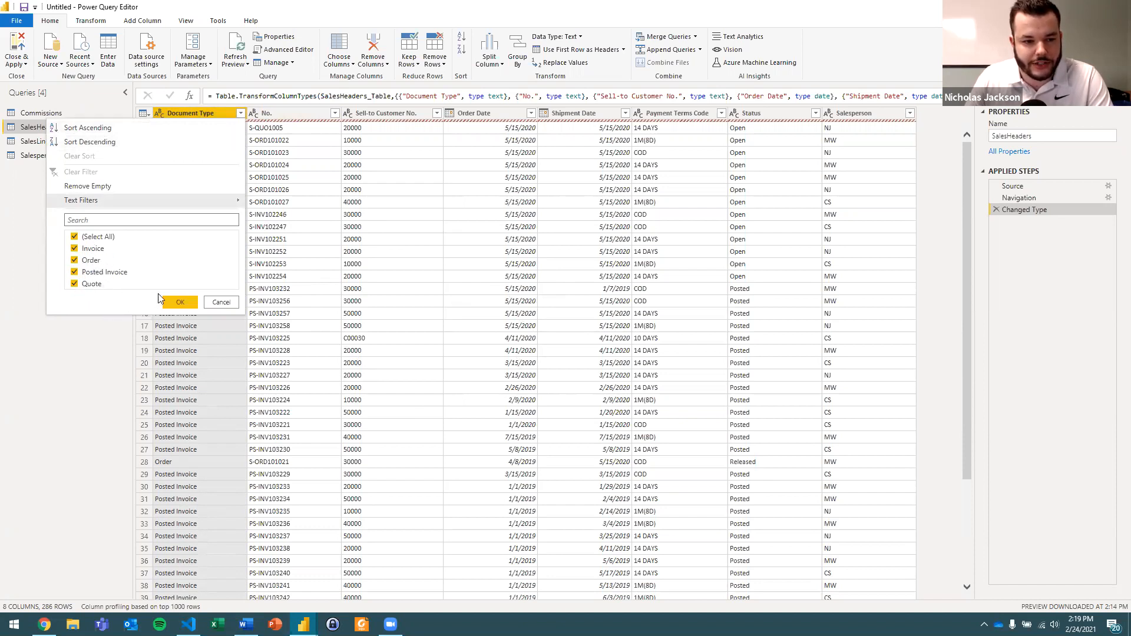
left_click(218, 302)
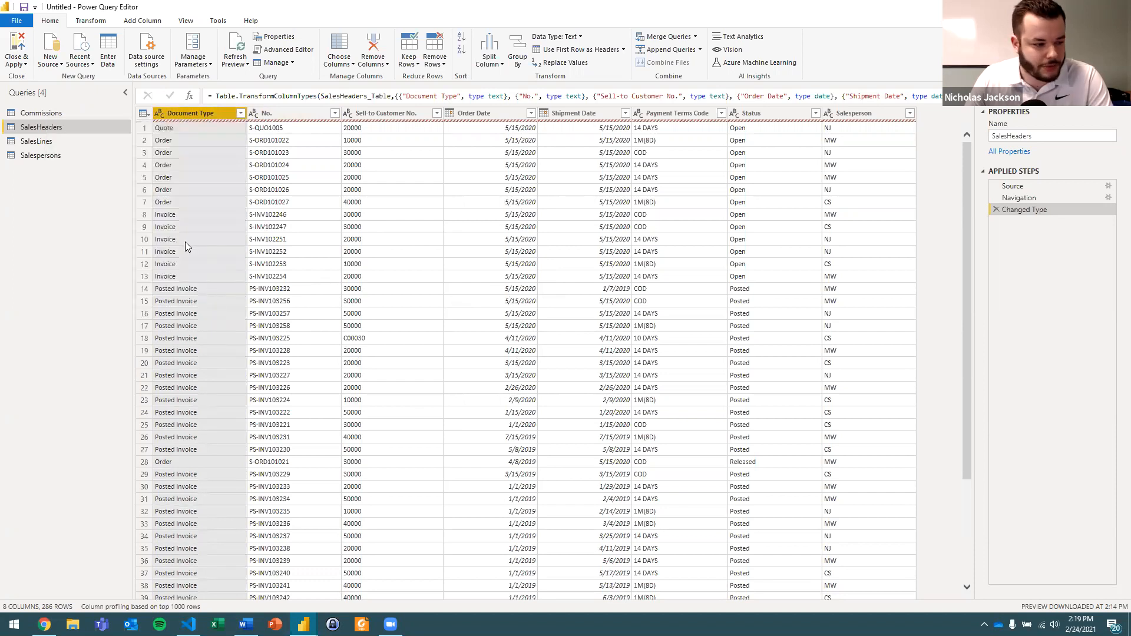
Examine the Document Type, No. and Sell-to Customer No. values across the quote, invoice and posted invoice rows.
left_click(191, 129)
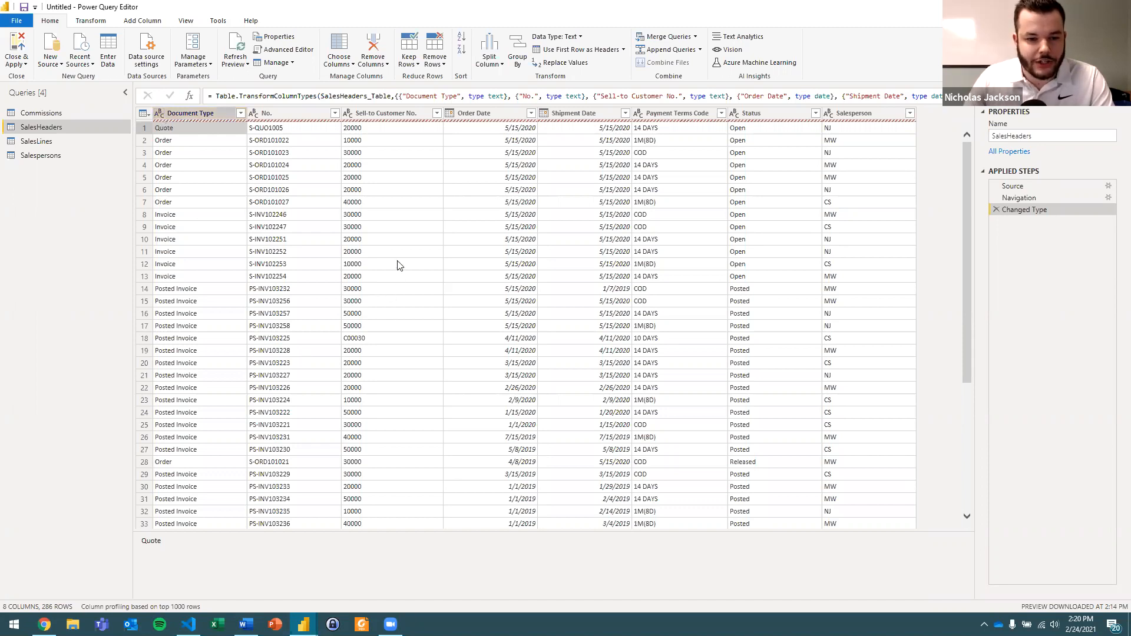
left_click(359, 252)
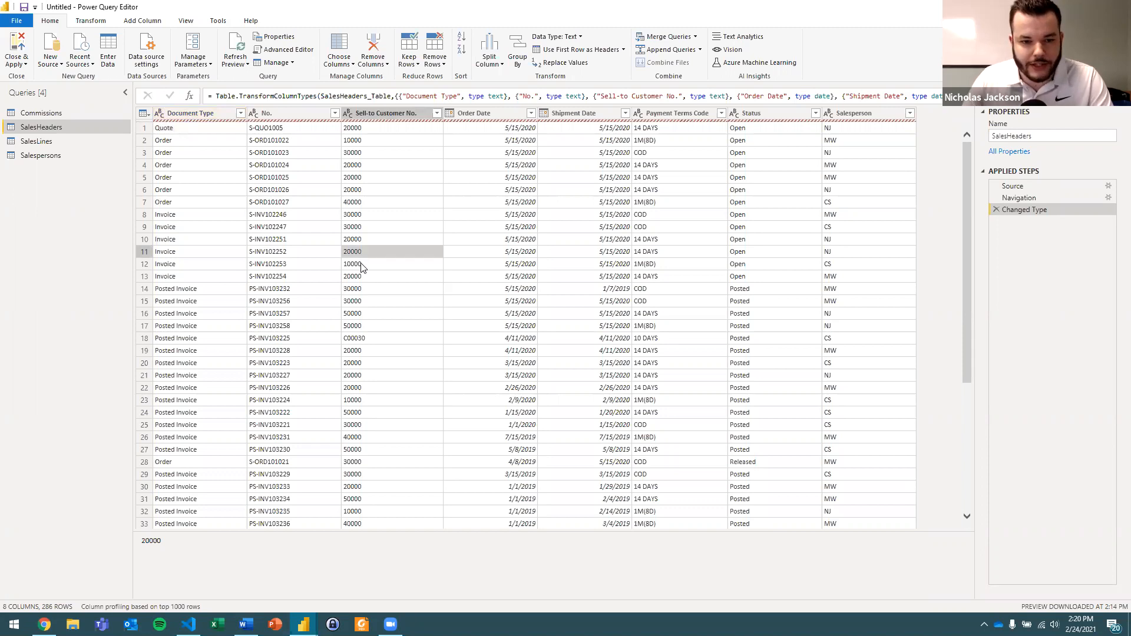
left_click(360, 265)
left_click(361, 279)
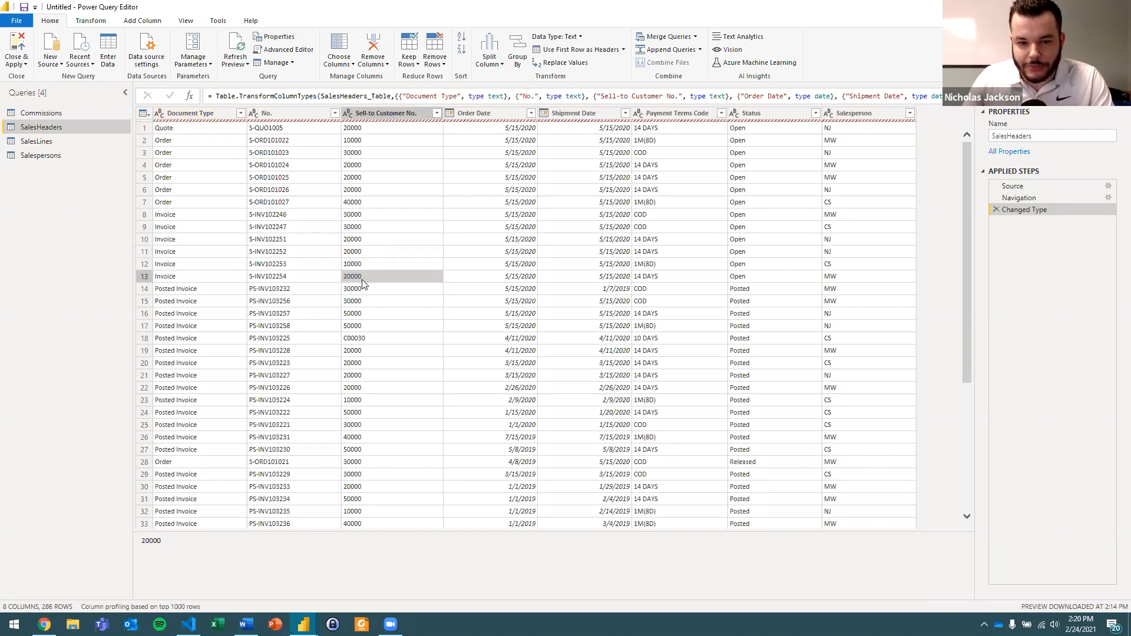
left_click(358, 340)
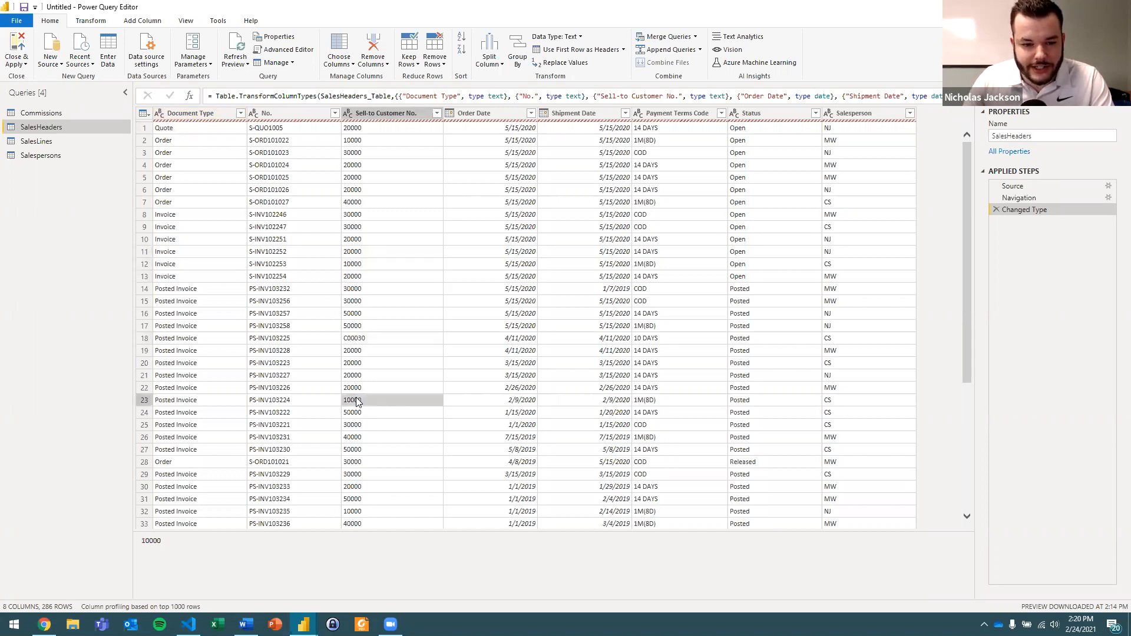
left_click(280, 340)
left_click(219, 314)
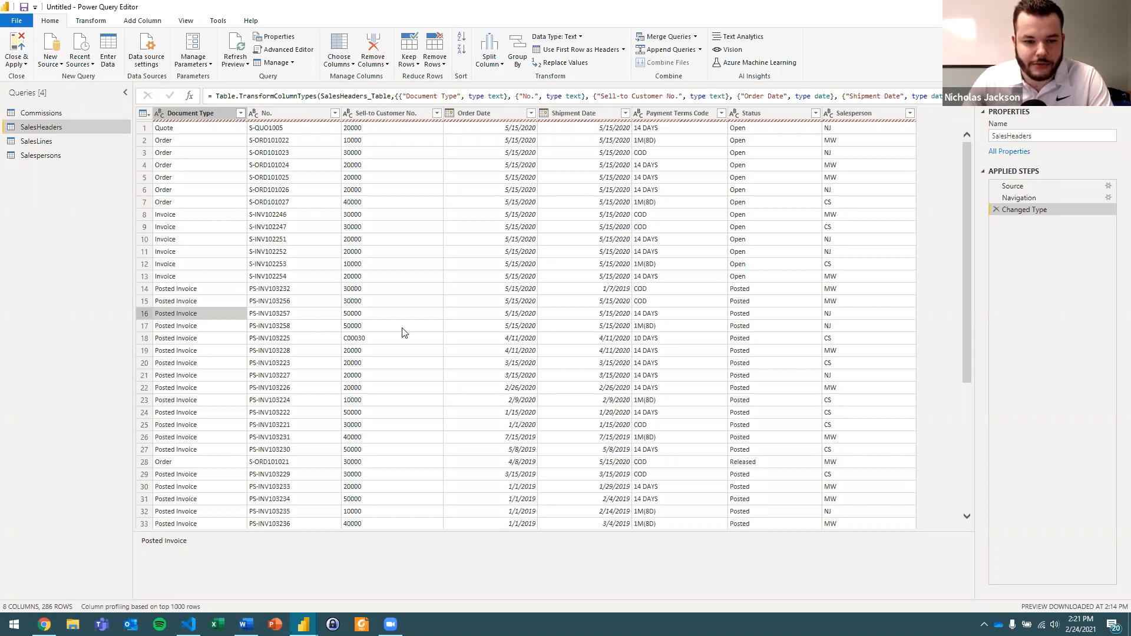
left_click(360, 302)
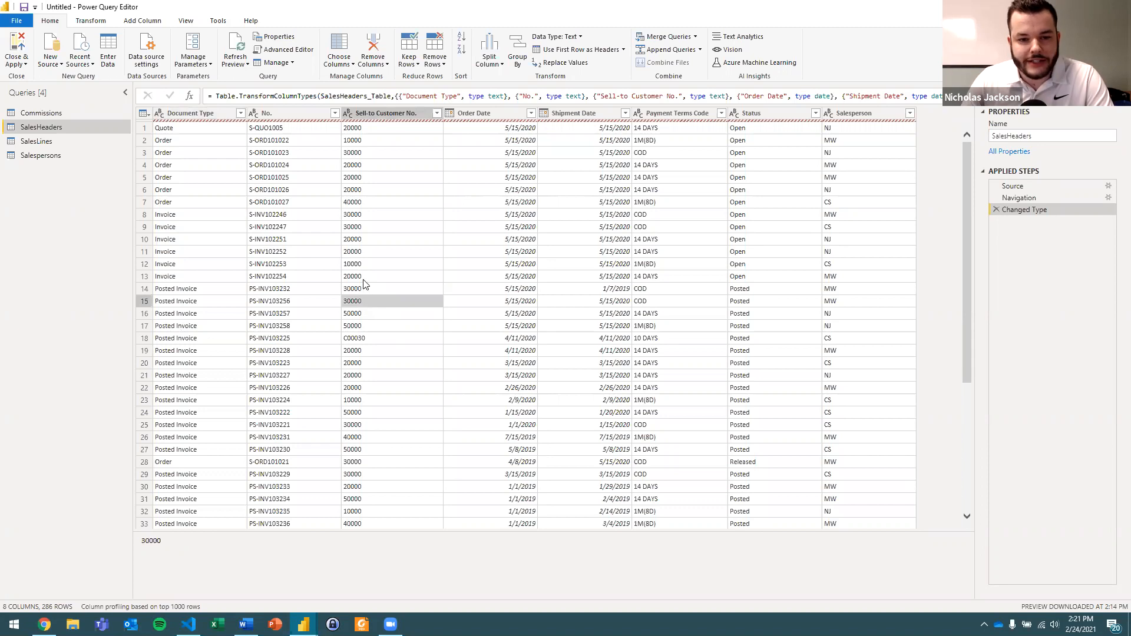
left_click(355, 277)
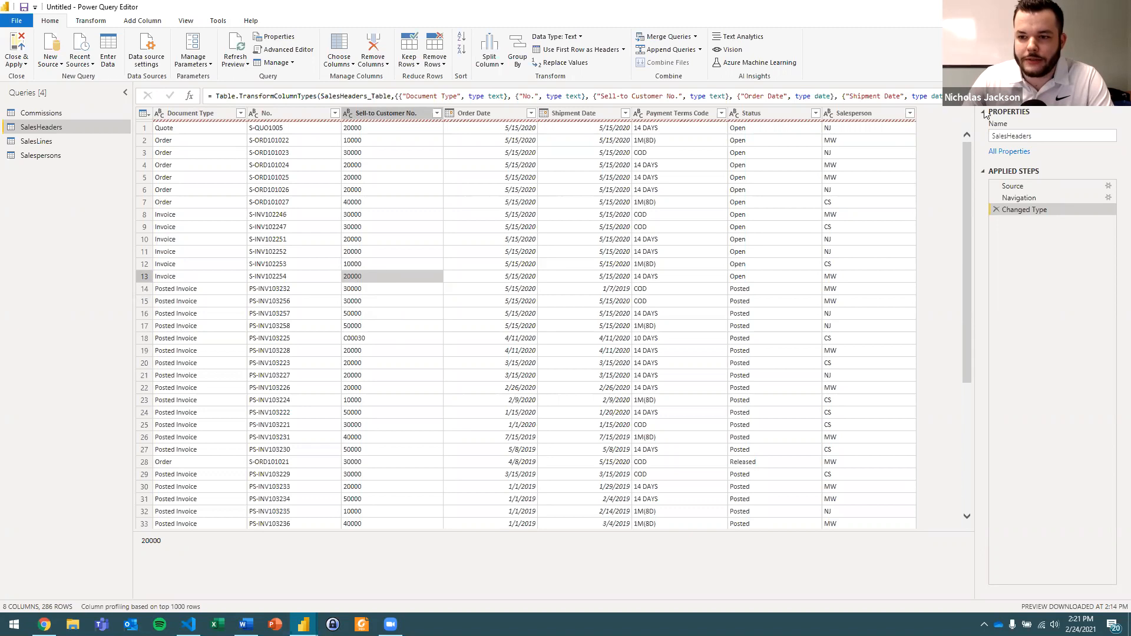
Check the SalesHeaders query's name in its properties.
left_click(1010, 136)
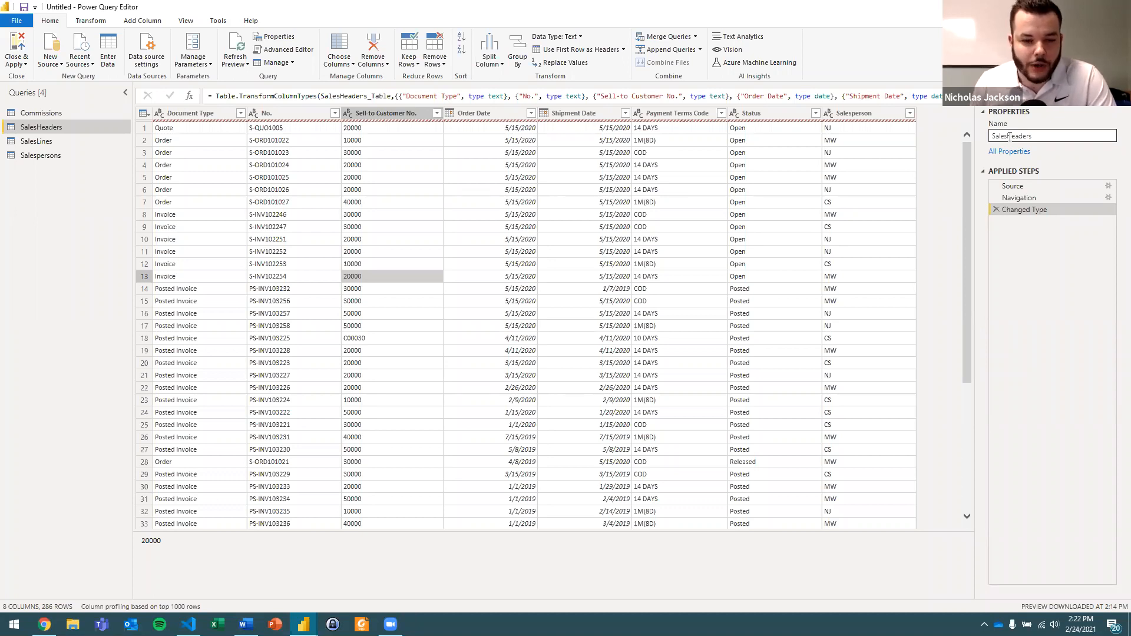
key("Return")
left_click(1016, 139)
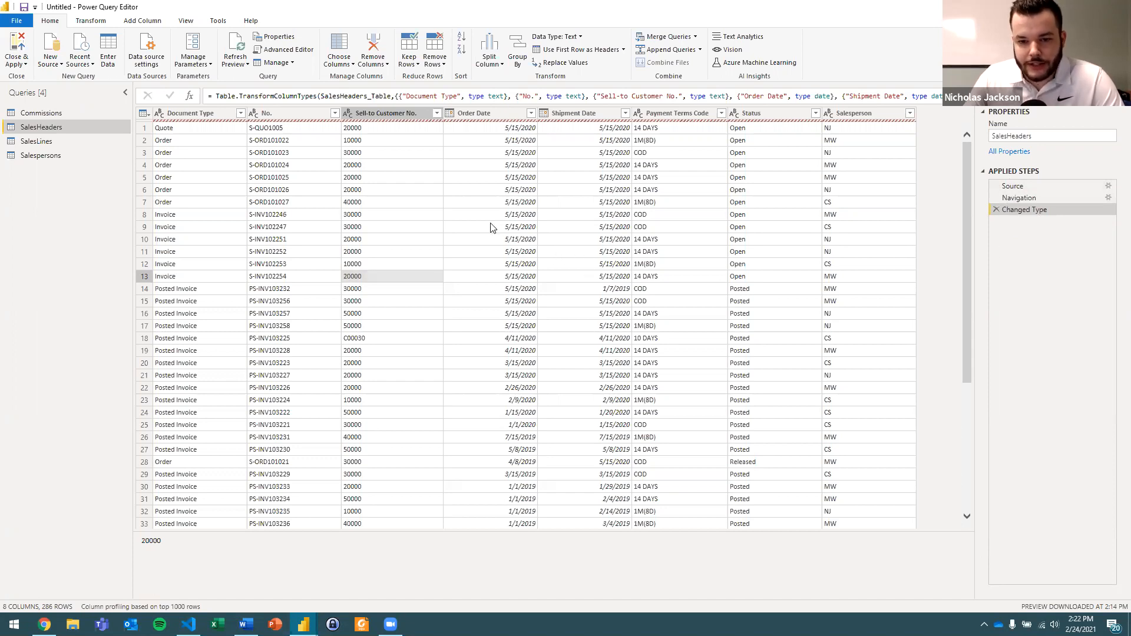
Move the Sell-to Customer No. column after Shipment Date and delete the resulting Reordered Columns step.
left_click(396, 115)
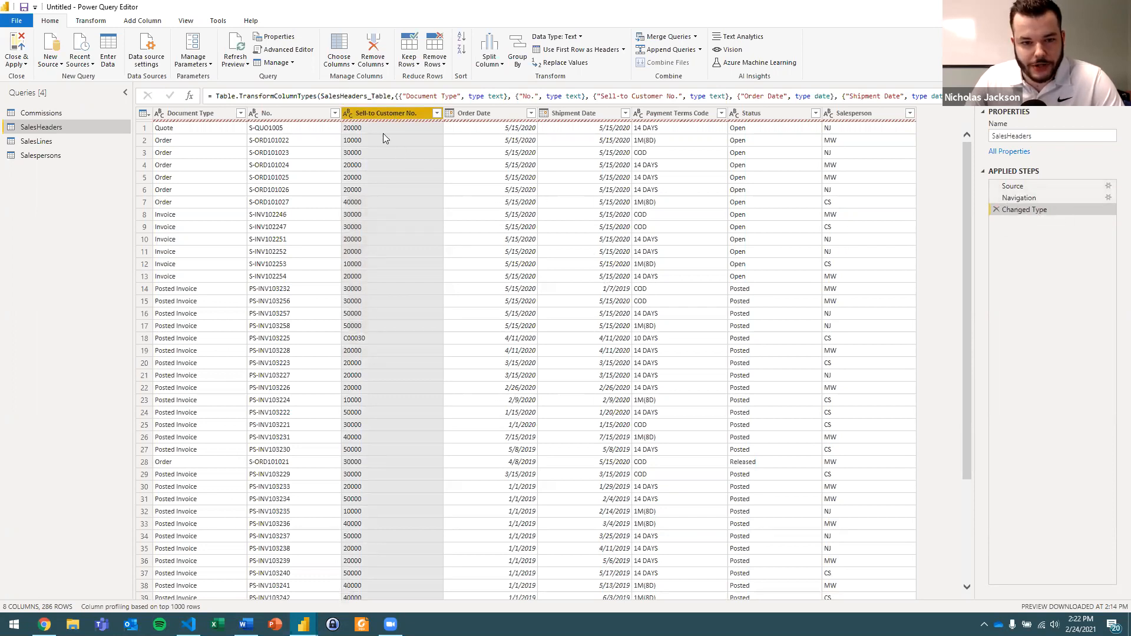
left_click_drag(380, 112, 636, 112)
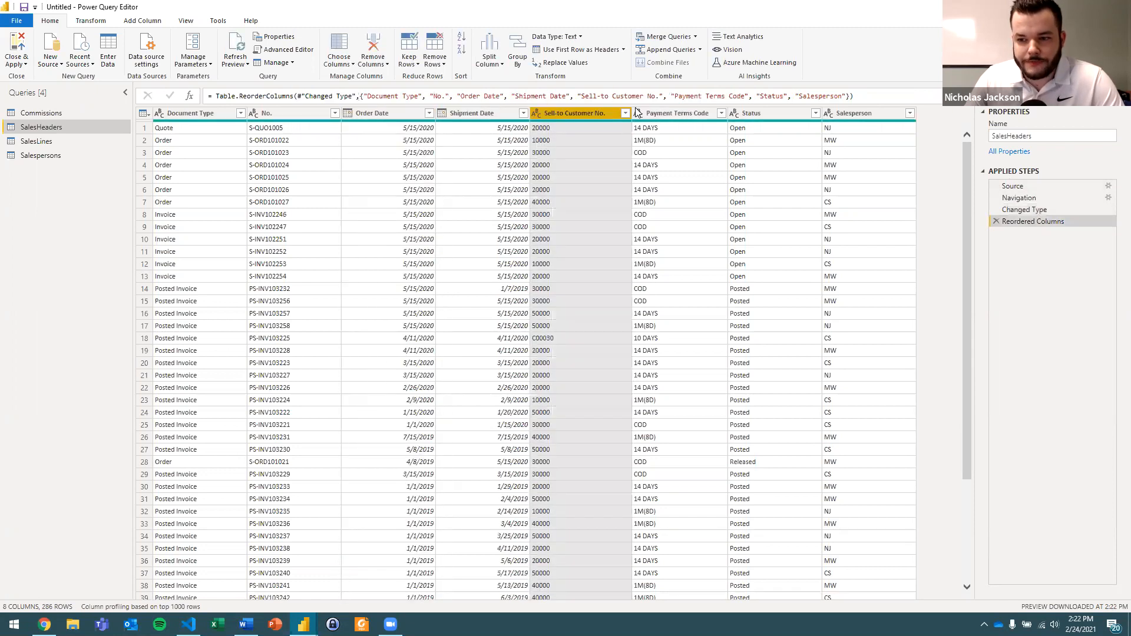
left_click(996, 220)
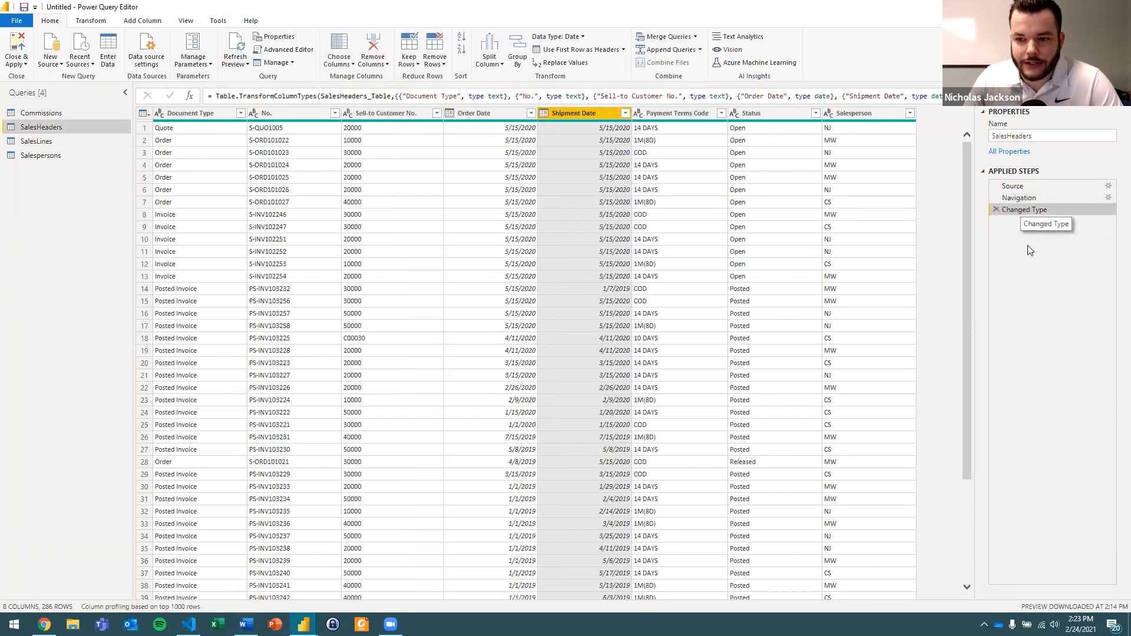
Move the Order Date column after Payment Terms Code, compare the column order before and after that step, and delete the Reordered Columns step.
left_click(533, 117)
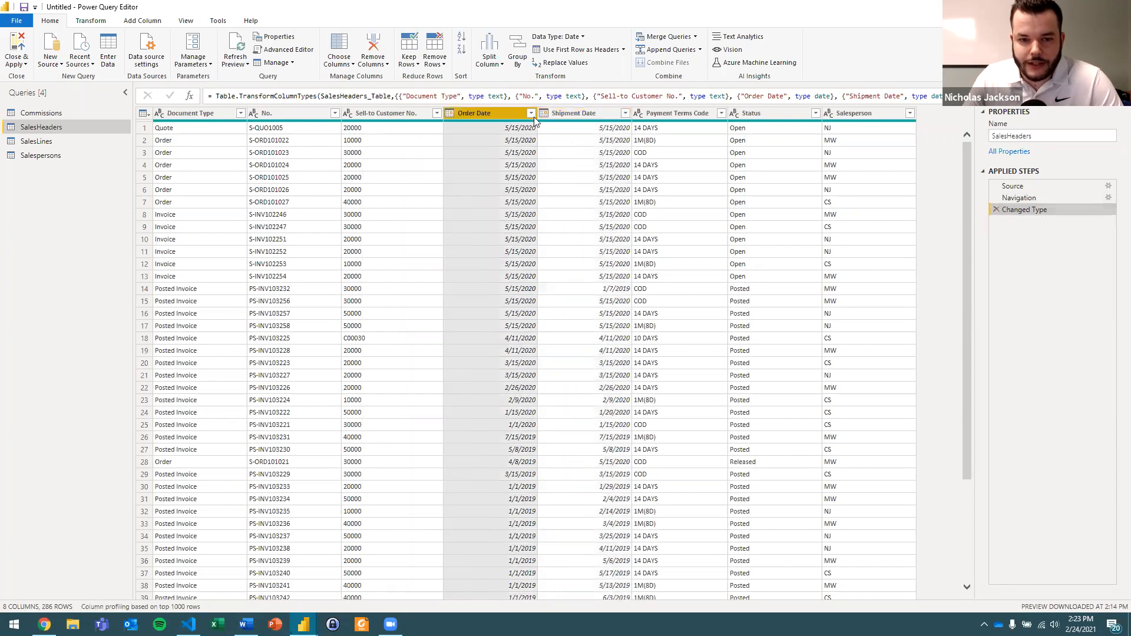
left_click_drag(499, 113, 701, 124)
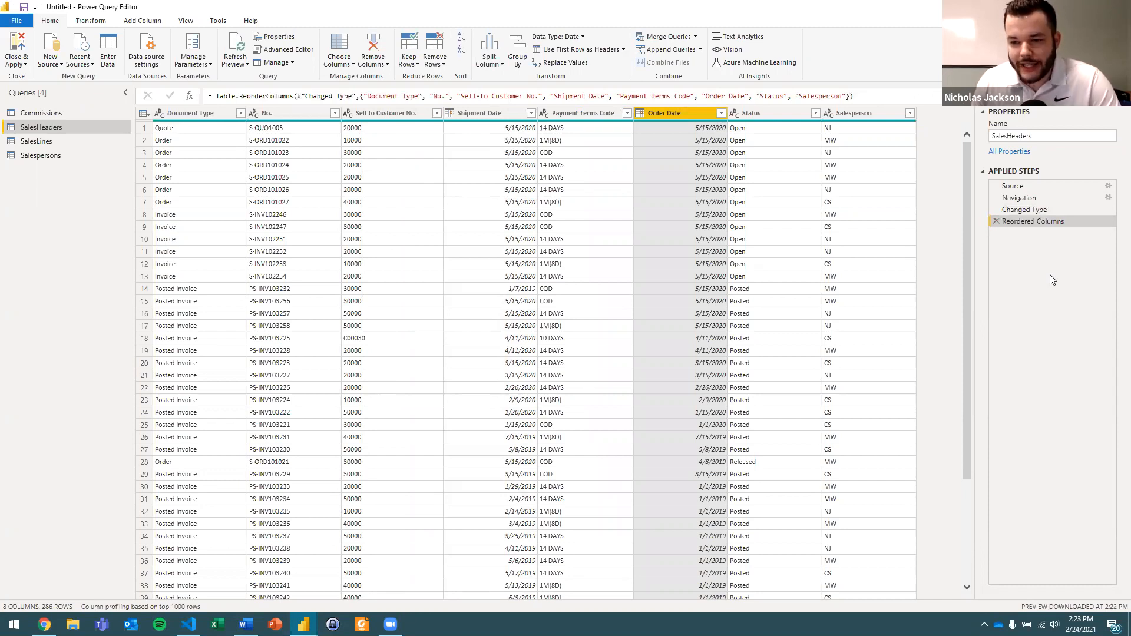
left_click(1032, 213)
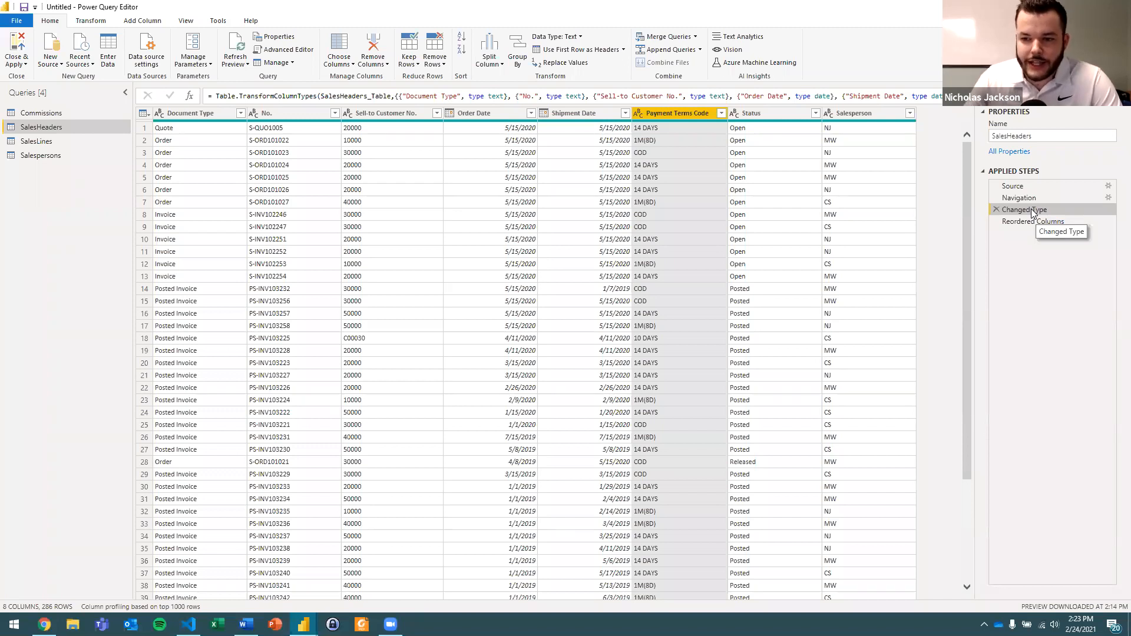
left_click(1068, 222)
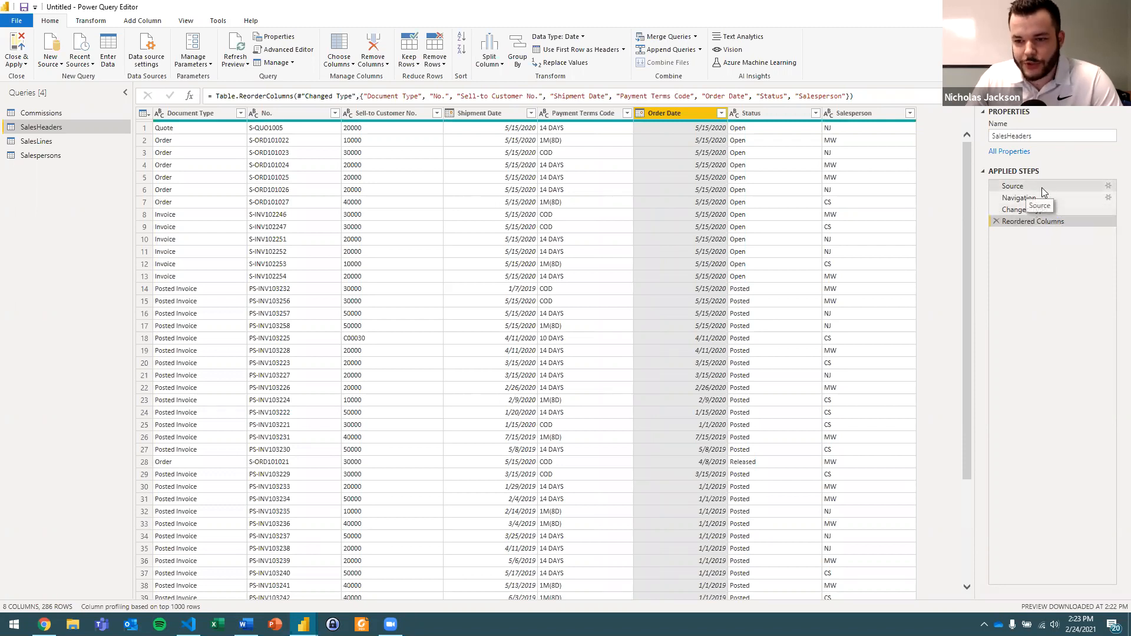
left_click(996, 221)
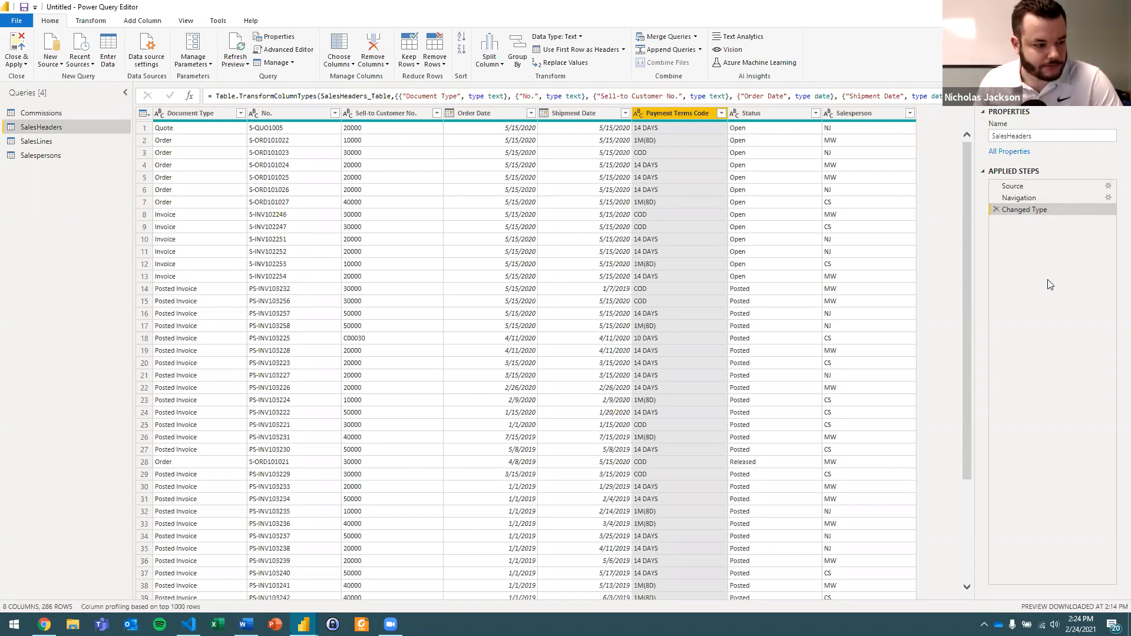
key("alt+Tab")
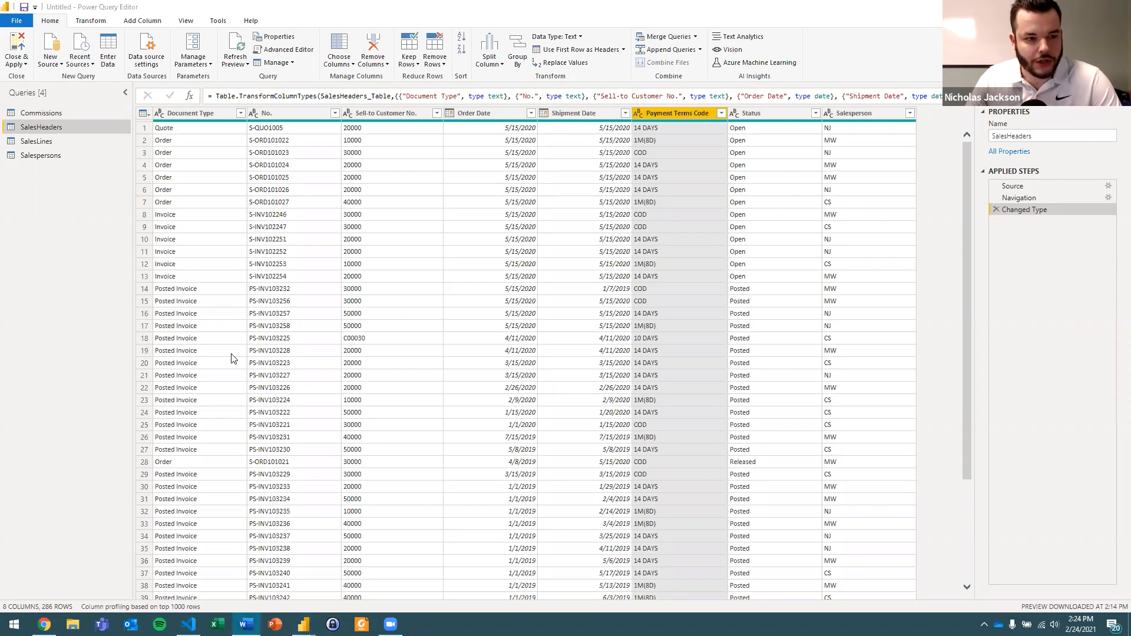
left_click(103, 198)
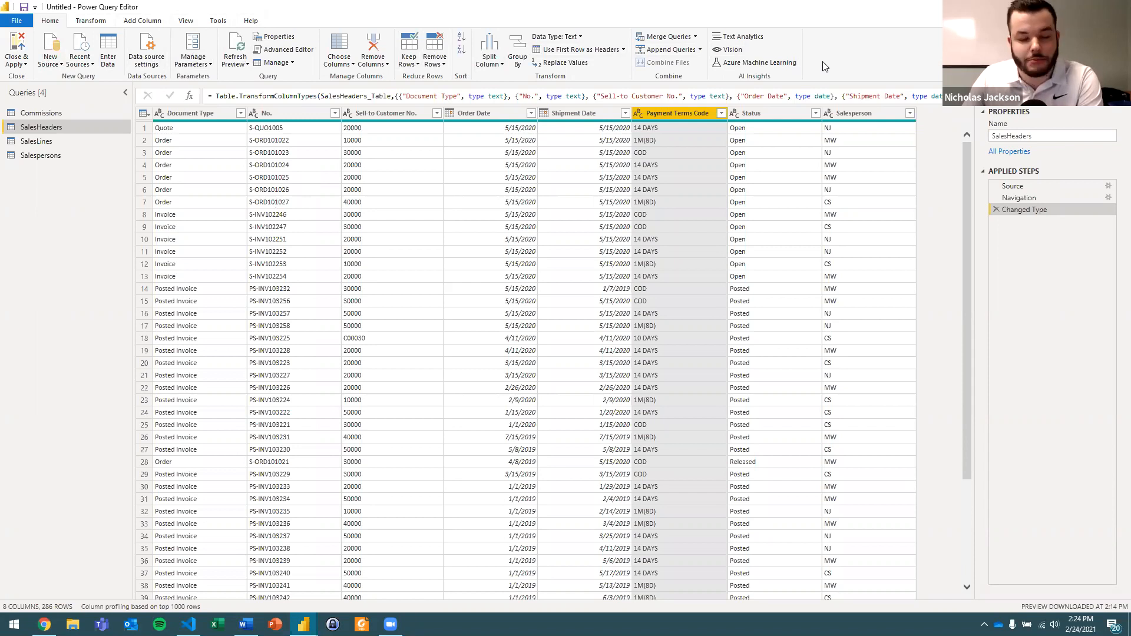
key("alt+Tab")
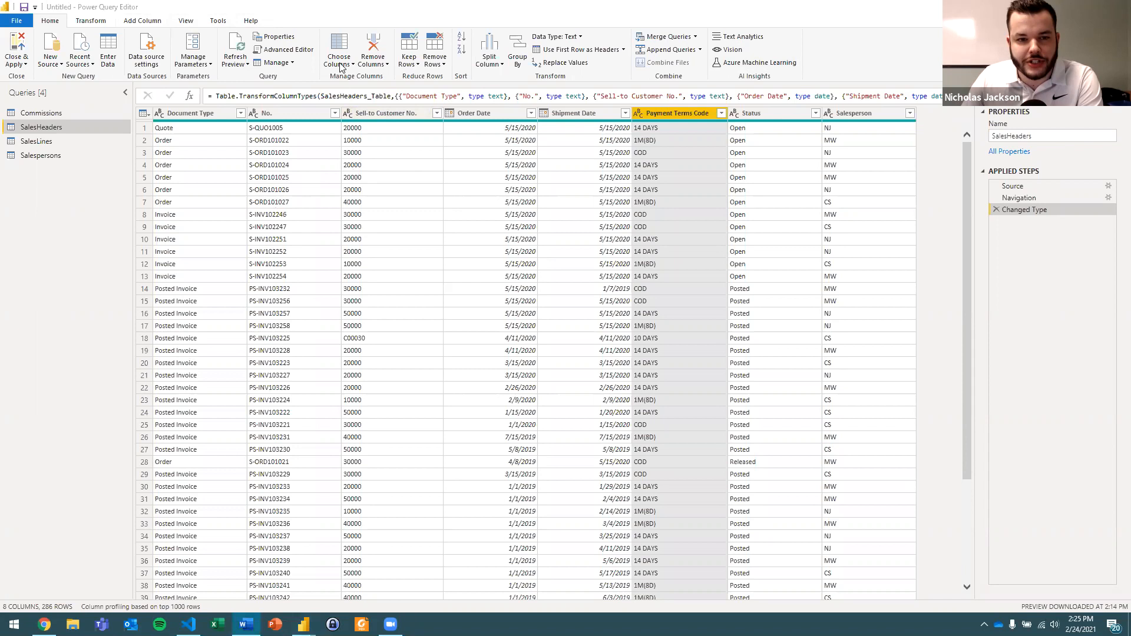
left_click(350, 15)
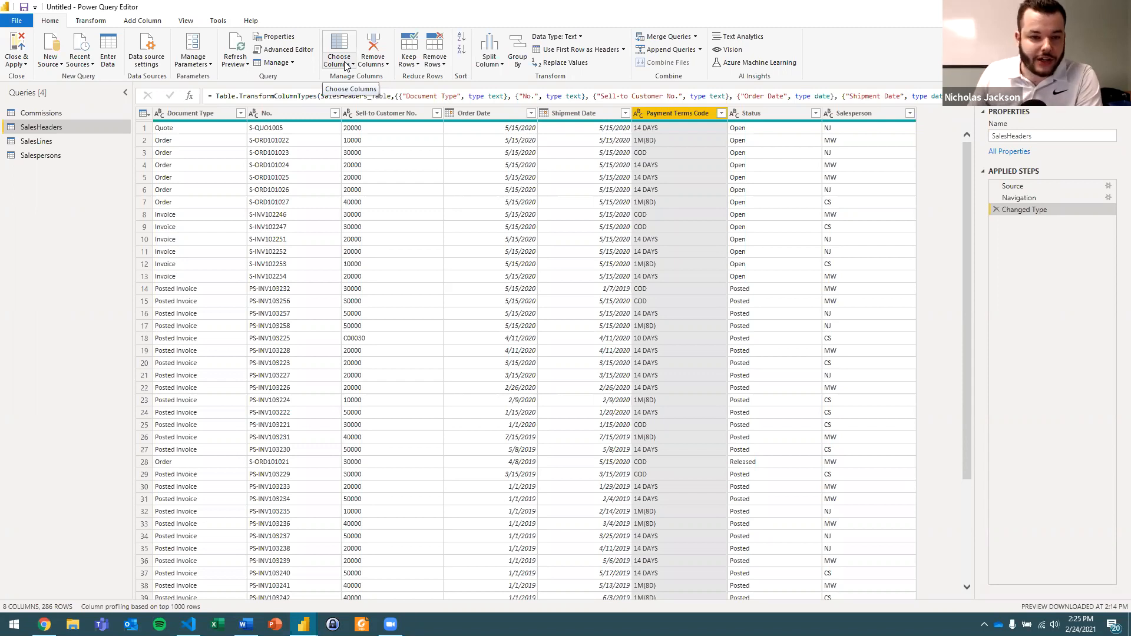
Review the SalesHeaders columns offered for keeping in Choose Columns and cancel without removing any.
left_click(346, 66)
left_click(357, 77)
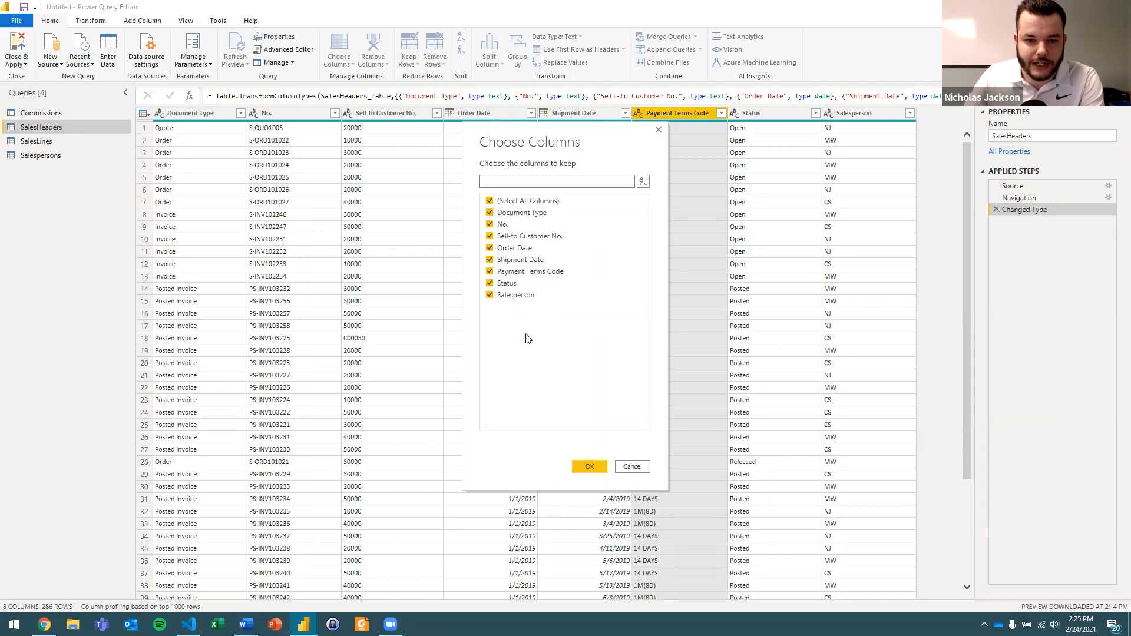
left_click(627, 468)
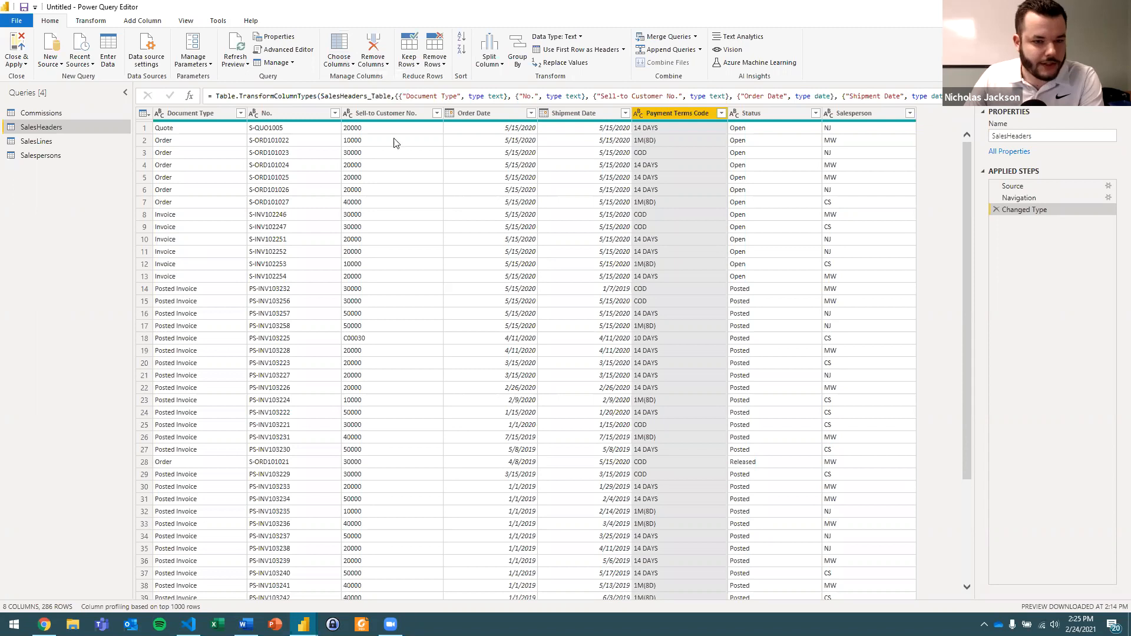
Review the options for keeping rows, removing rows and splitting the Payment Terms Code column without applying any.
left_click(417, 66)
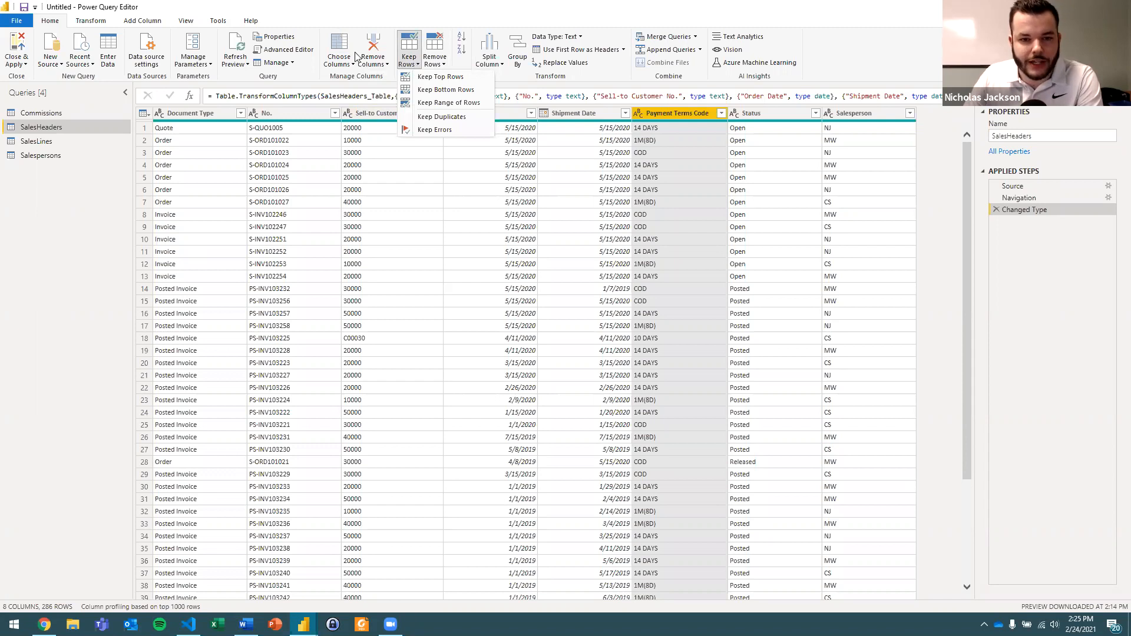
left_click(439, 64)
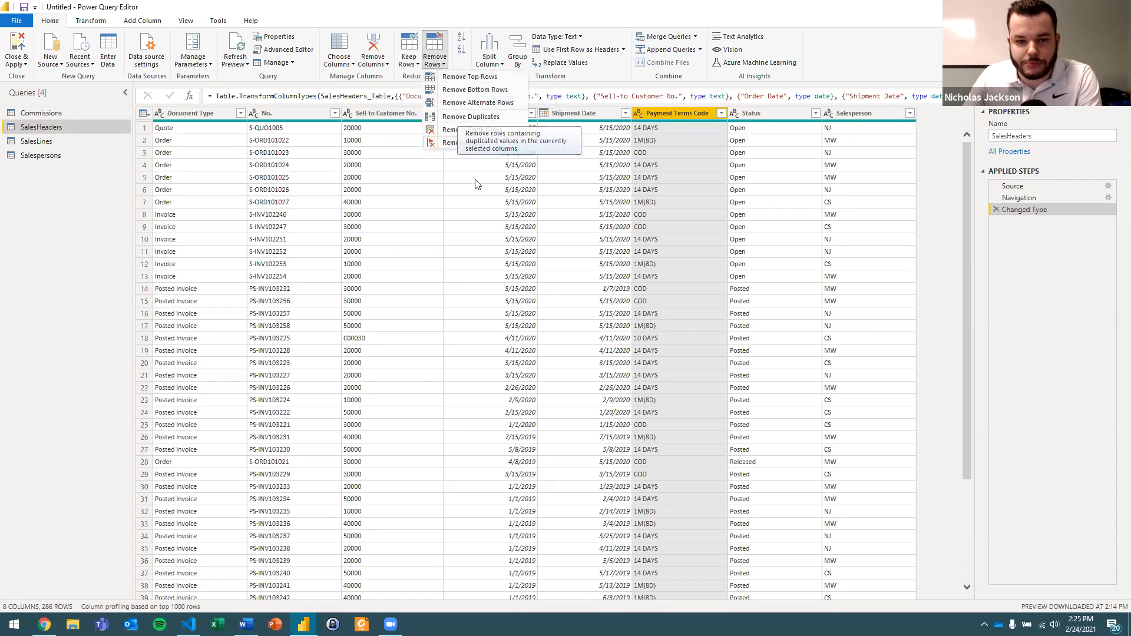
left_click(485, 228)
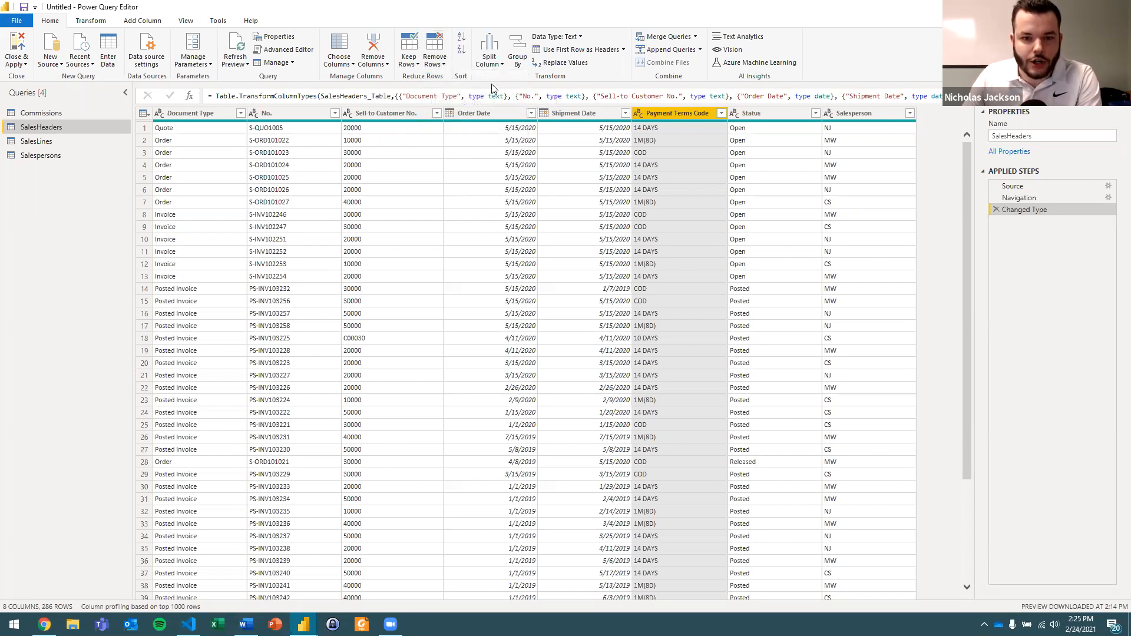
left_click(488, 62)
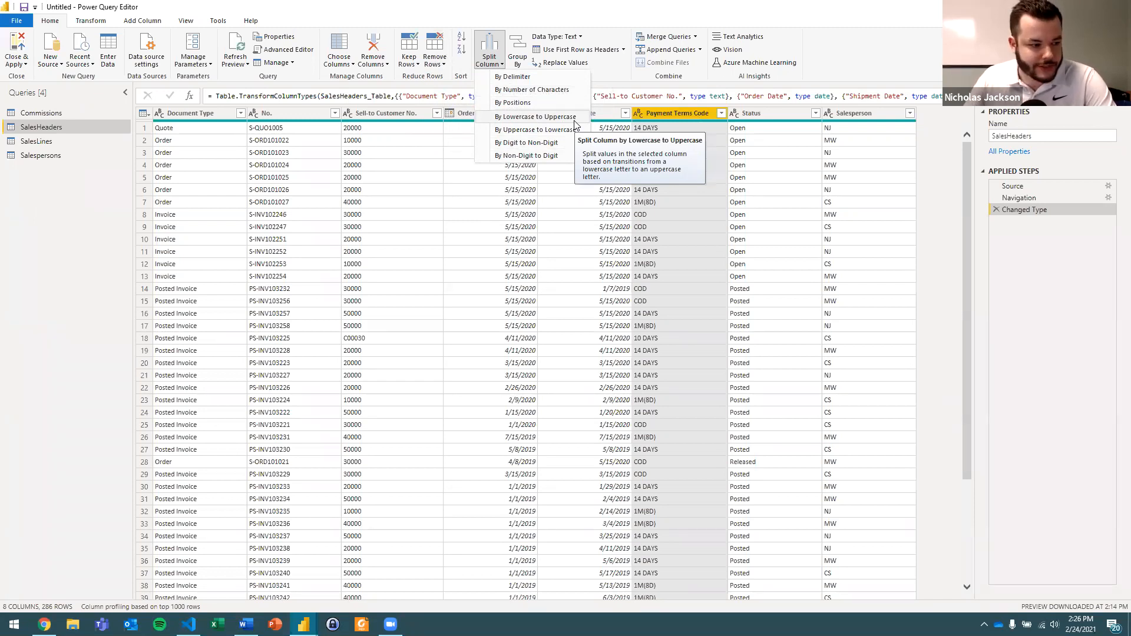
left_click(663, 128)
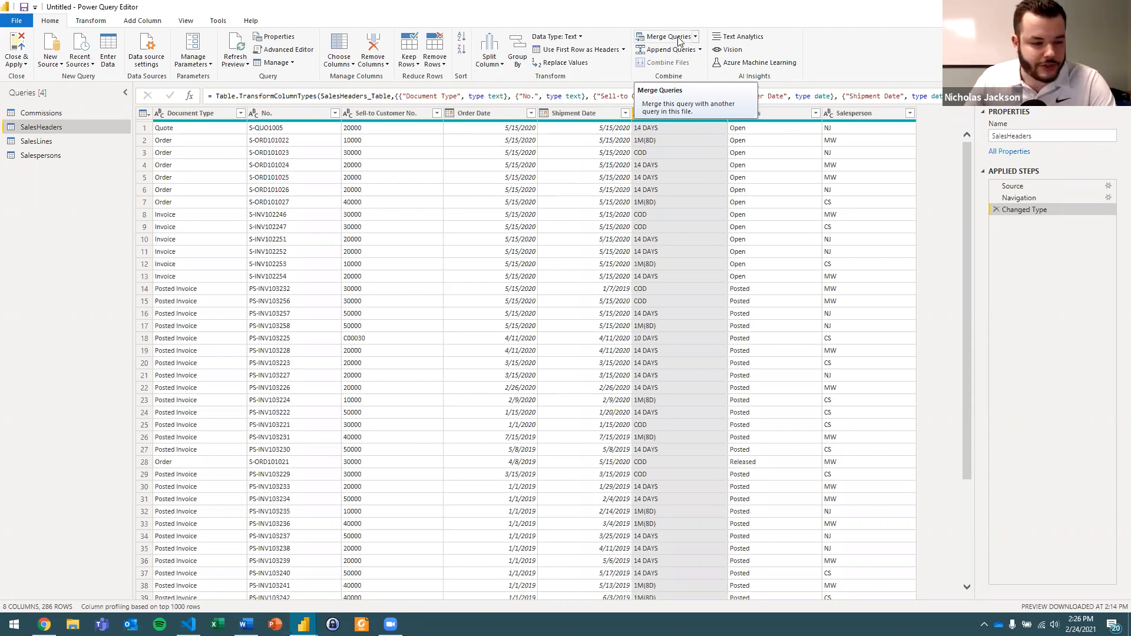
left_click(586, 180)
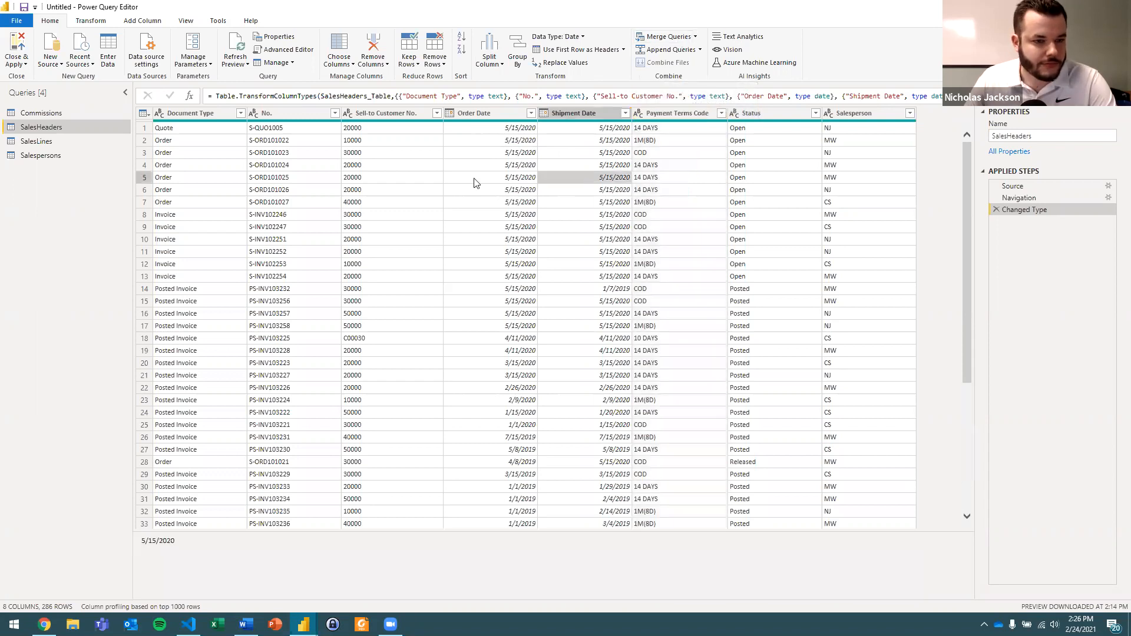
Review the commands for transforming existing columns, including Unpivot Columns, without changing the SalesHeaders query.
left_click(92, 22)
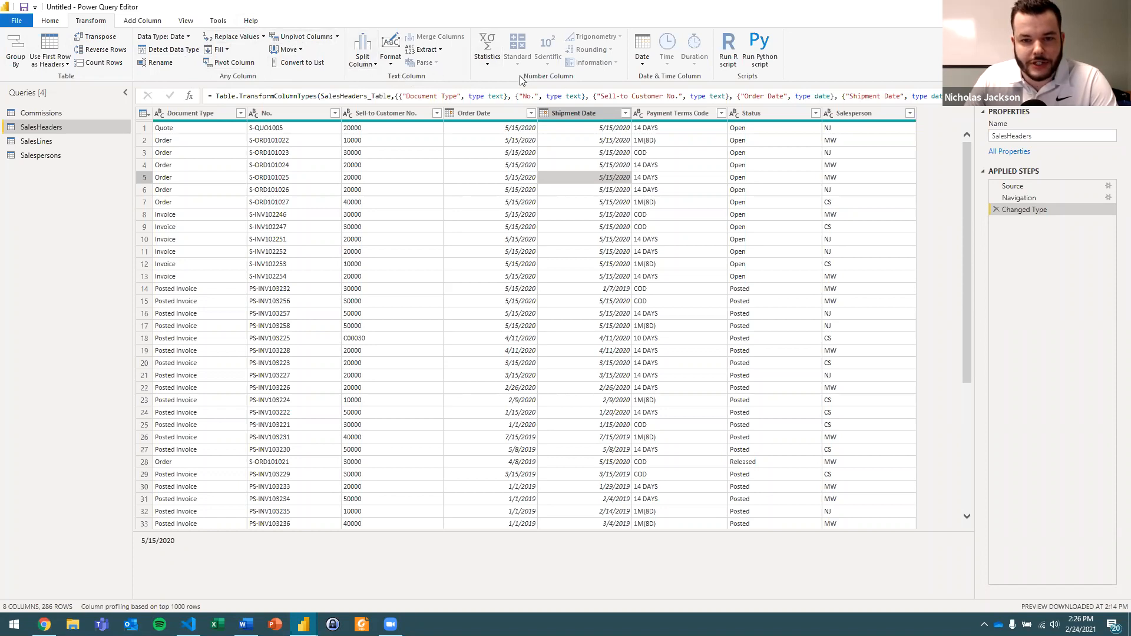
left_click(573, 165)
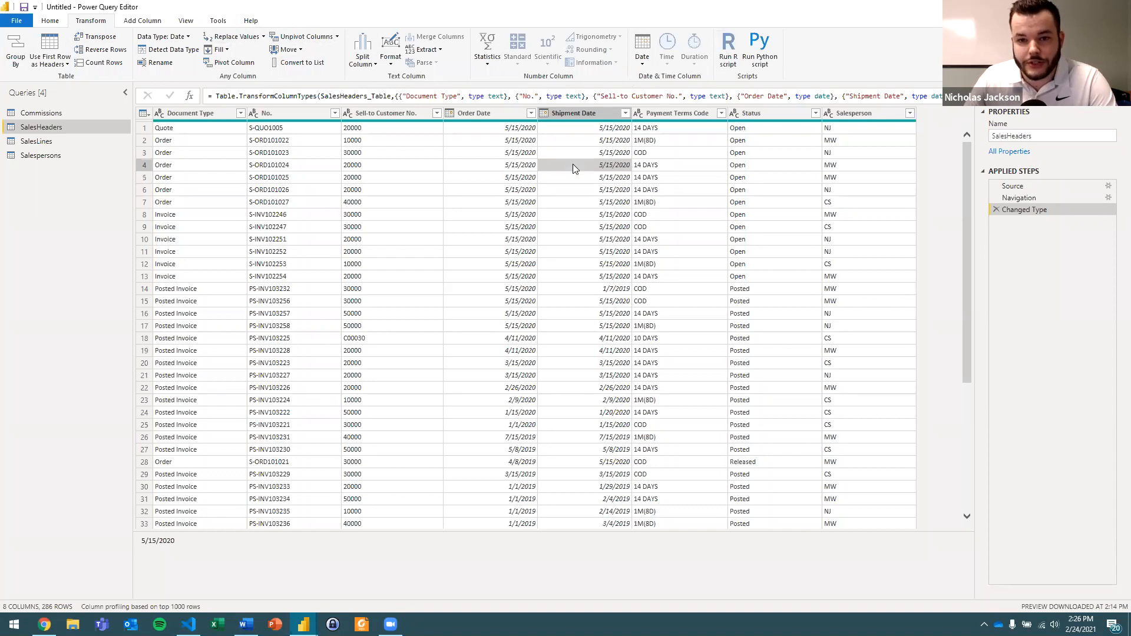
left_click(564, 128)
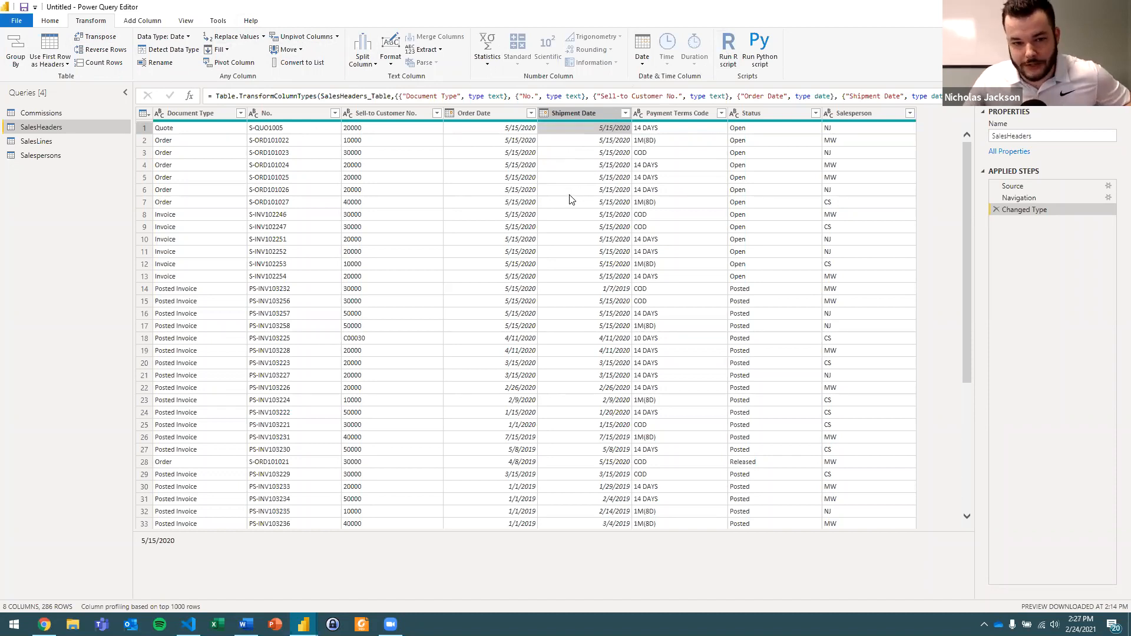
left_click(417, 130)
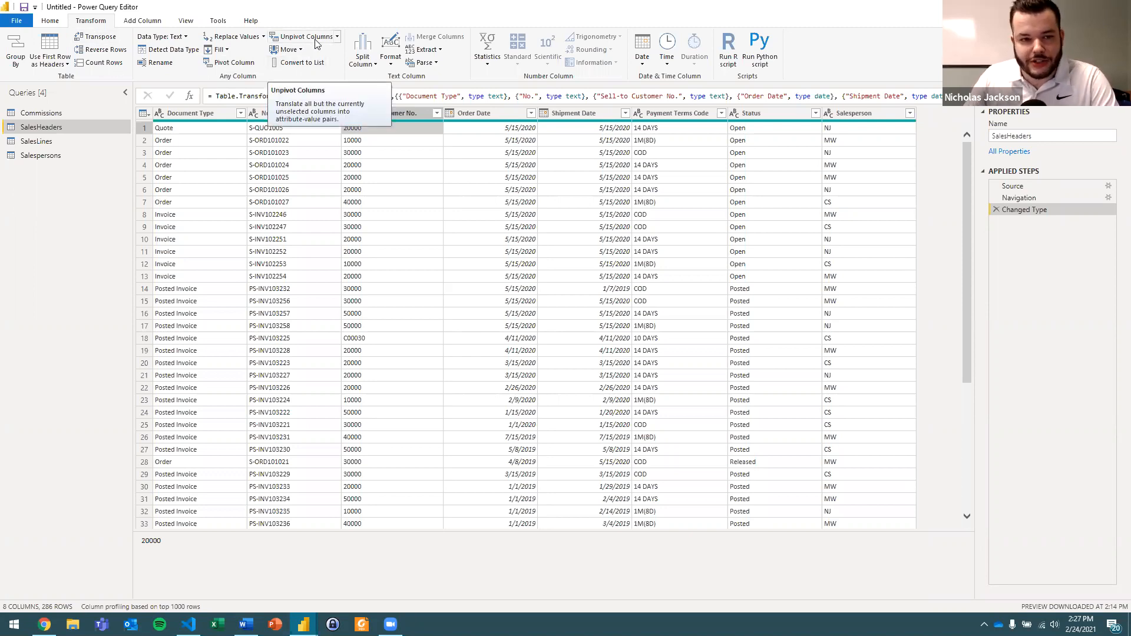
key("alt+Tab")
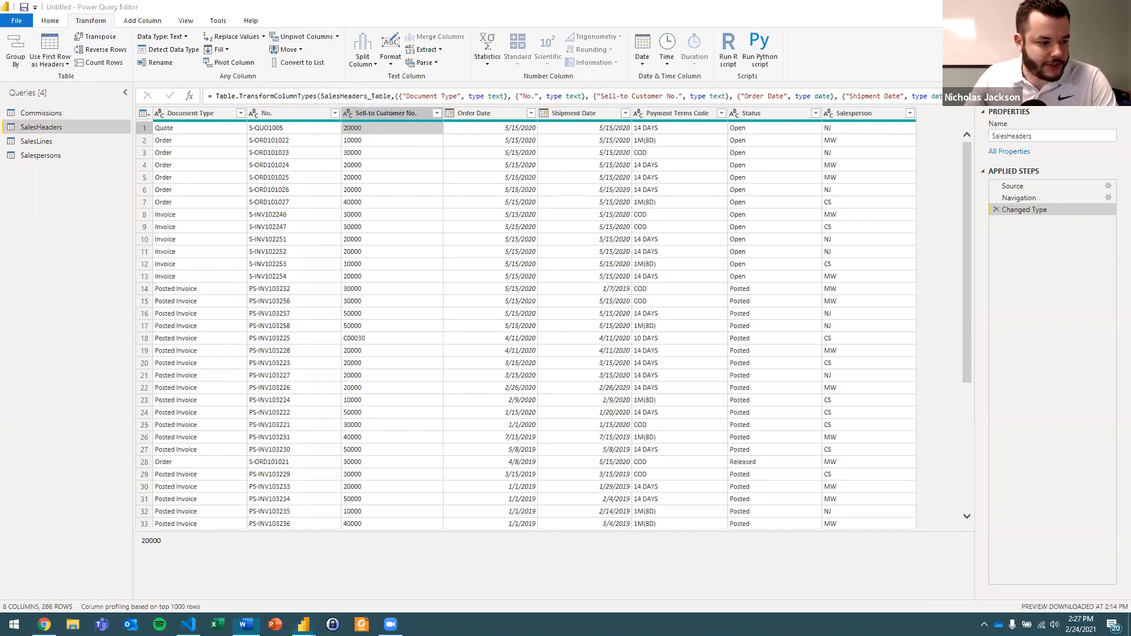
key("alt+Tab")
Review the commands for adding new columns to the SalesHeaders query without adding one.
left_click(142, 21)
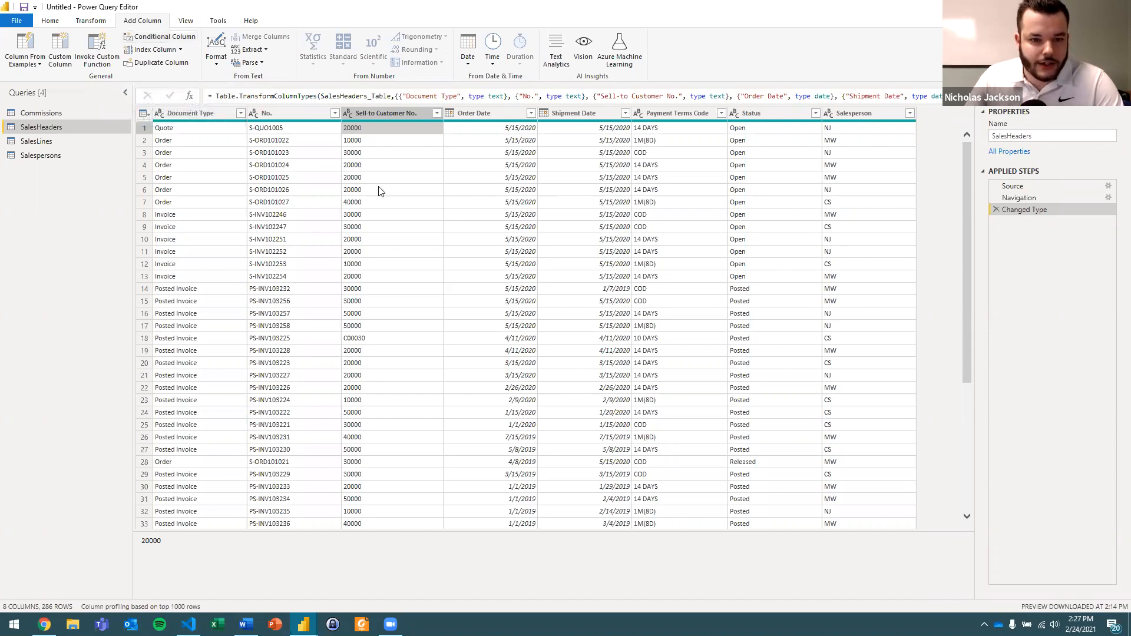
left_click(399, 165)
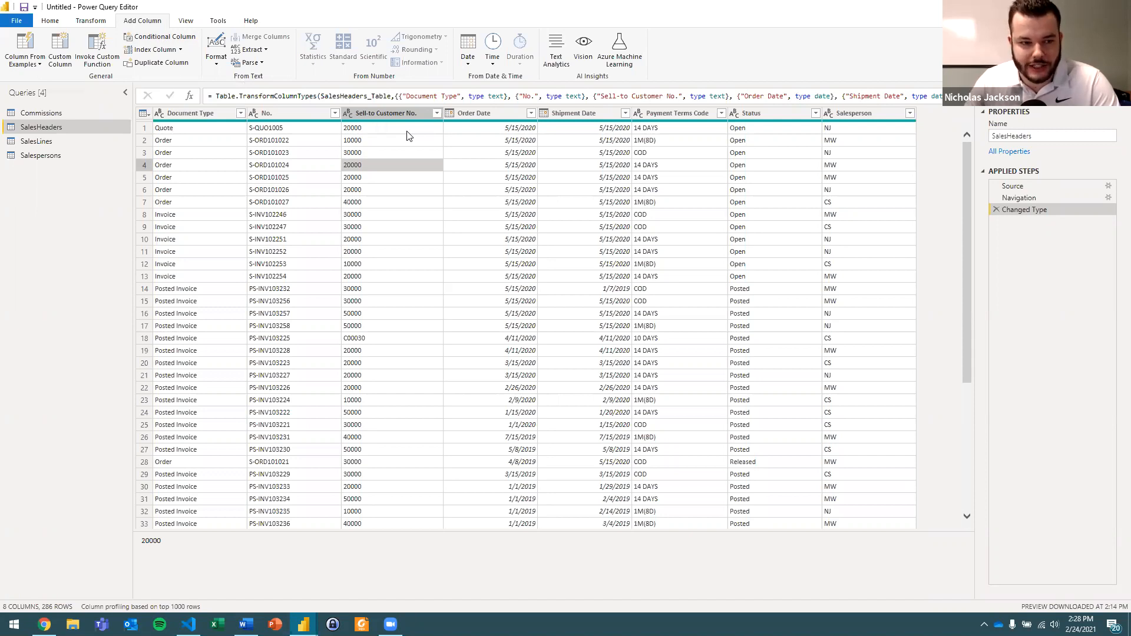
key("alt+Tab")
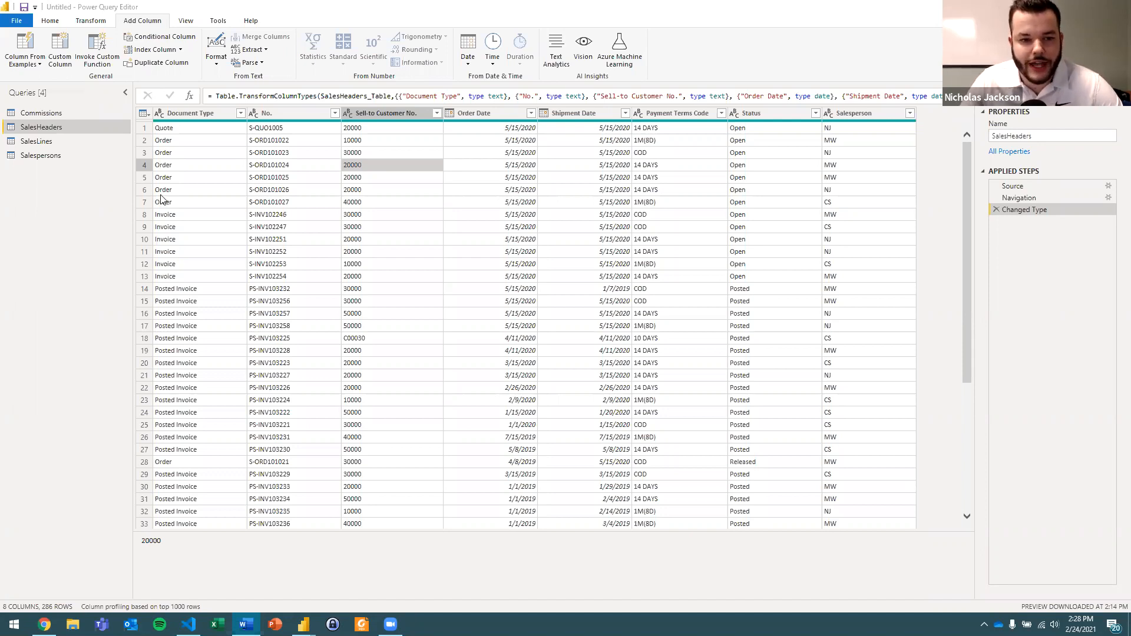
left_click(104, 241)
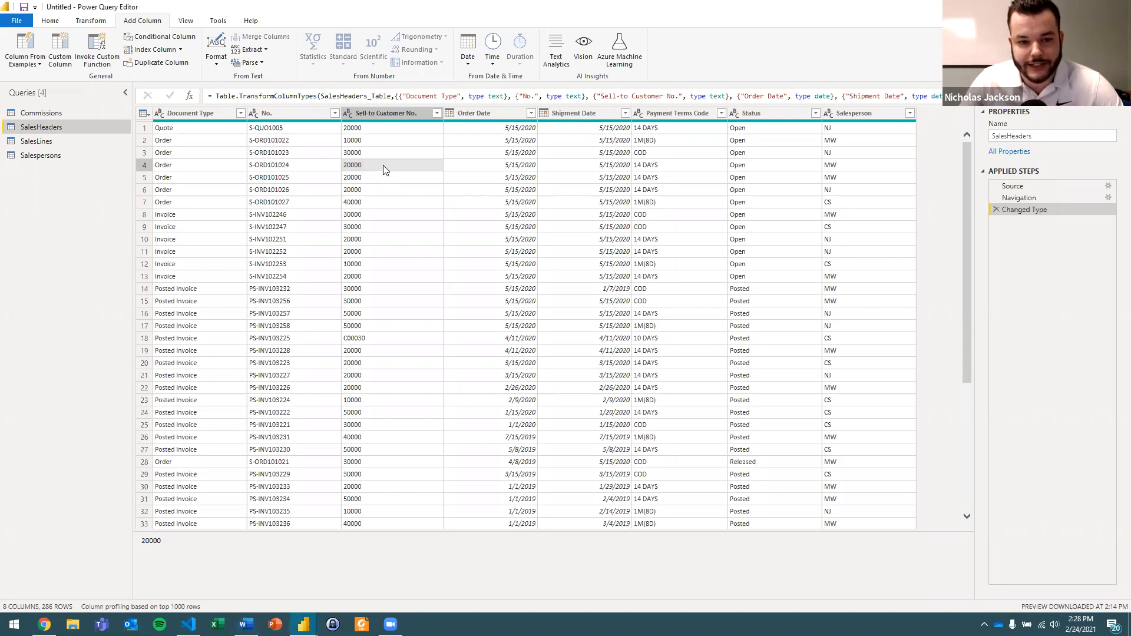
Show the column quality details, check the Document Type column's valid, error and empty figures, and hide the details again.
left_click(187, 22)
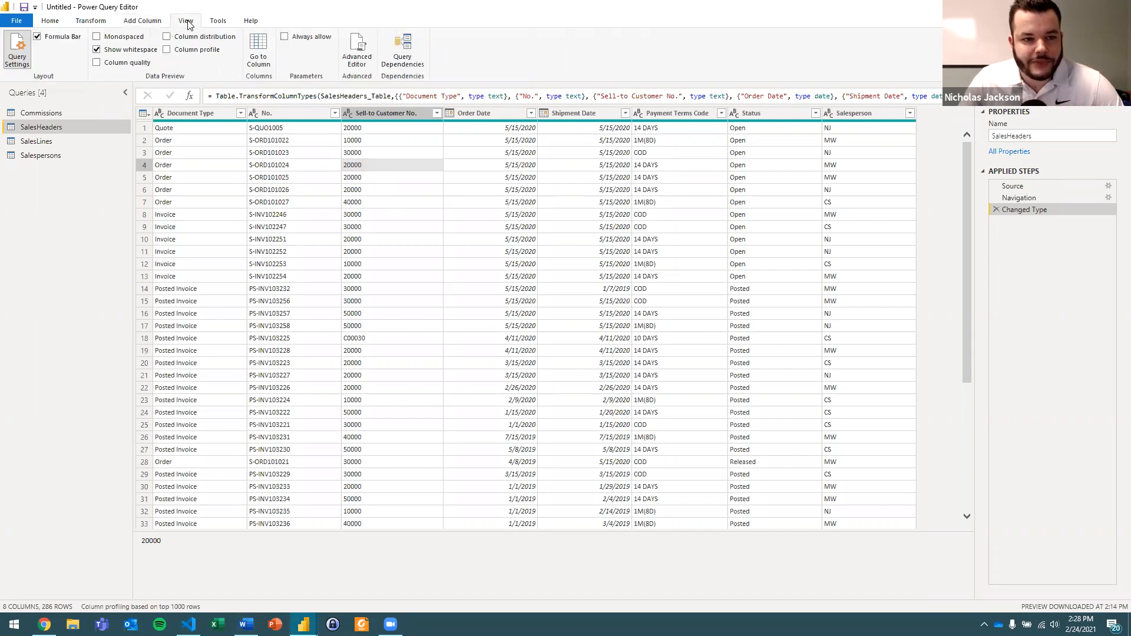
left_click(126, 64)
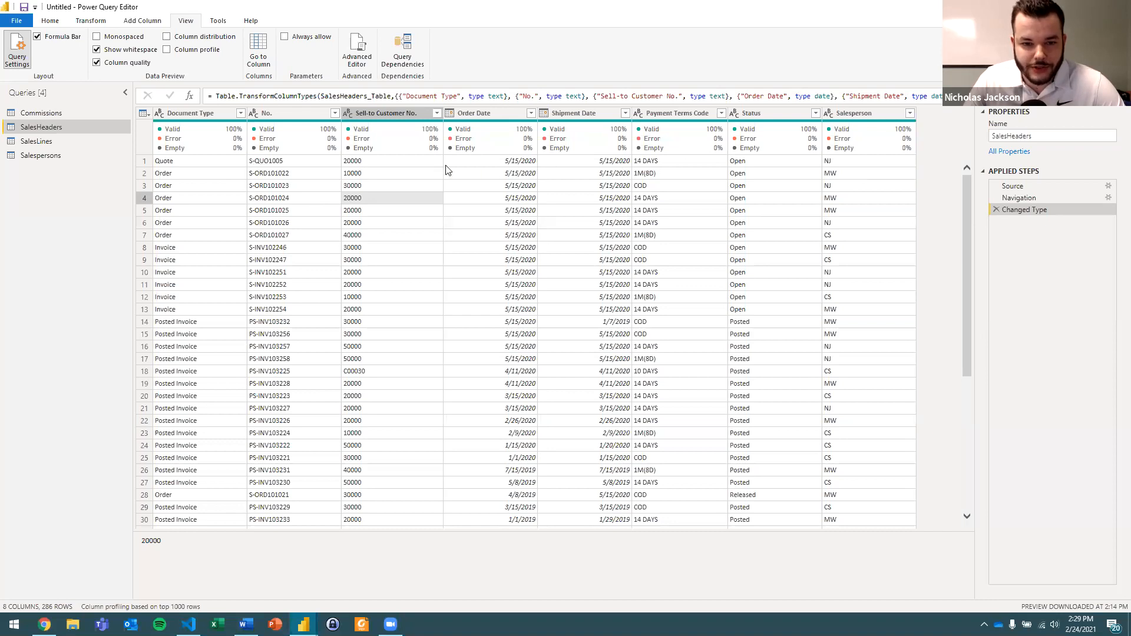
mouse_move(243, 133)
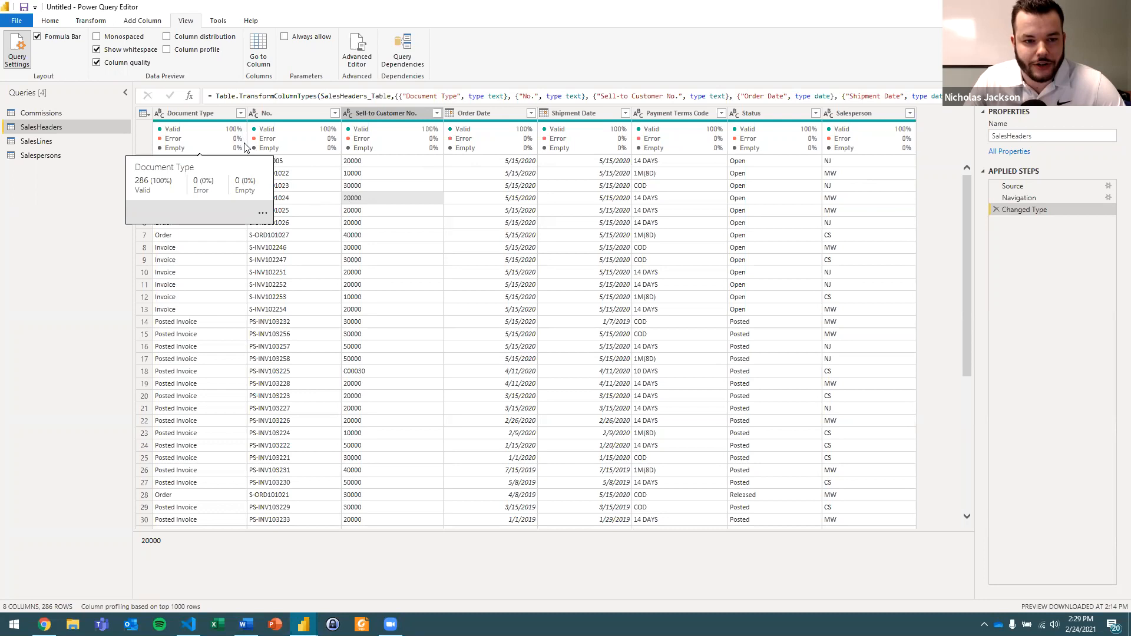
left_click(295, 187)
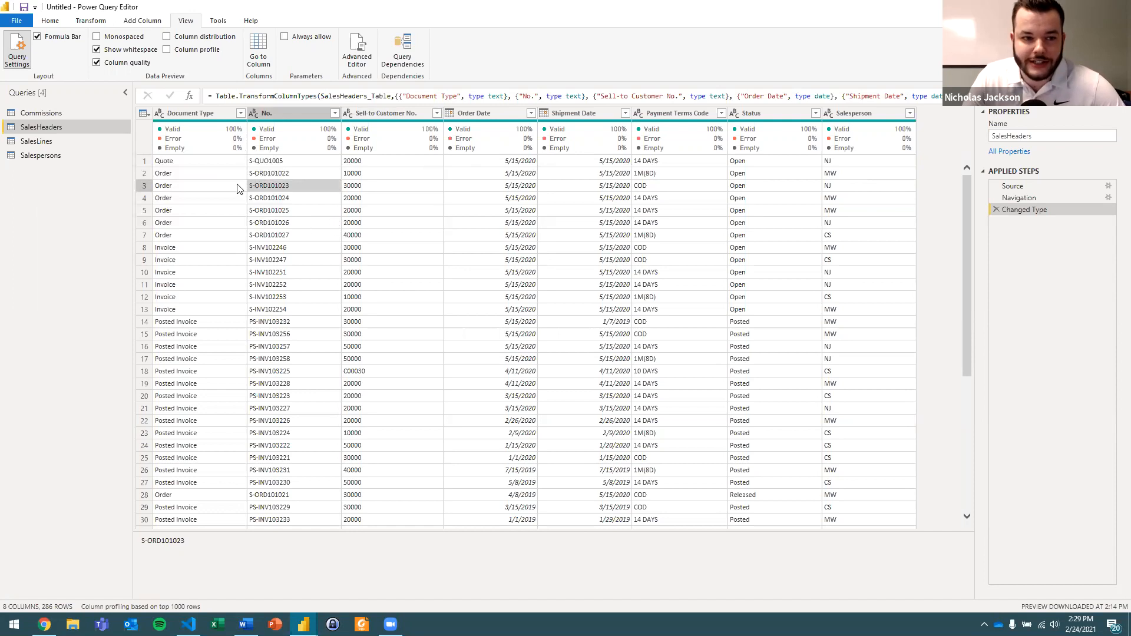
left_click(136, 64)
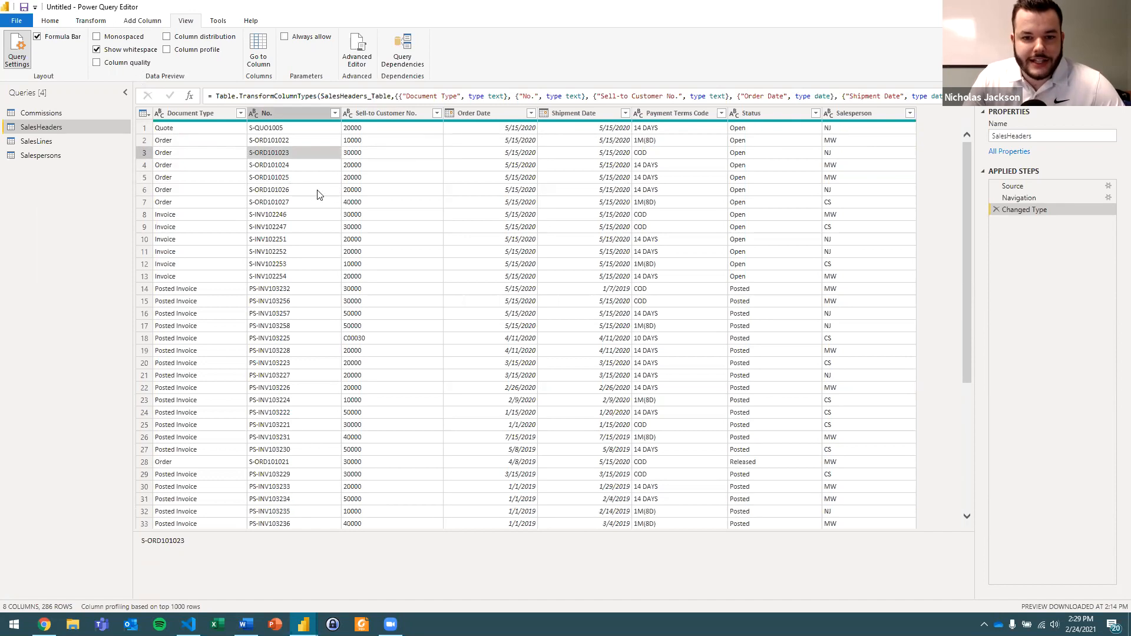
left_click(172, 129)
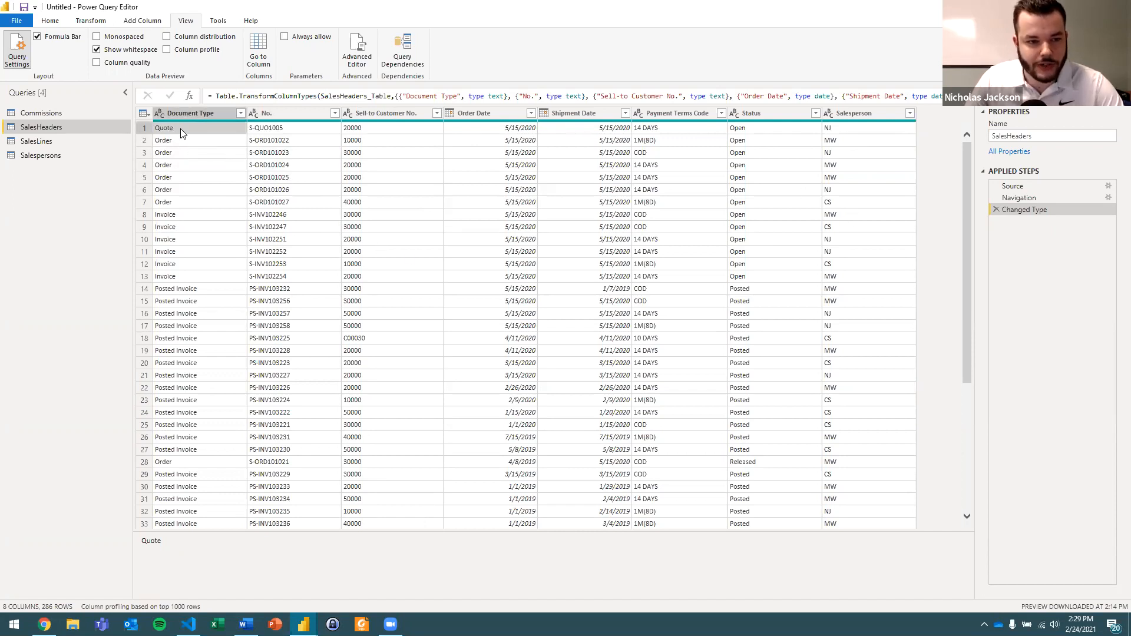
Examine the values in the SalesHeaders columns from No. through Status, including the differently formatted customer number in row 18.
left_click(275, 129)
left_click(372, 131)
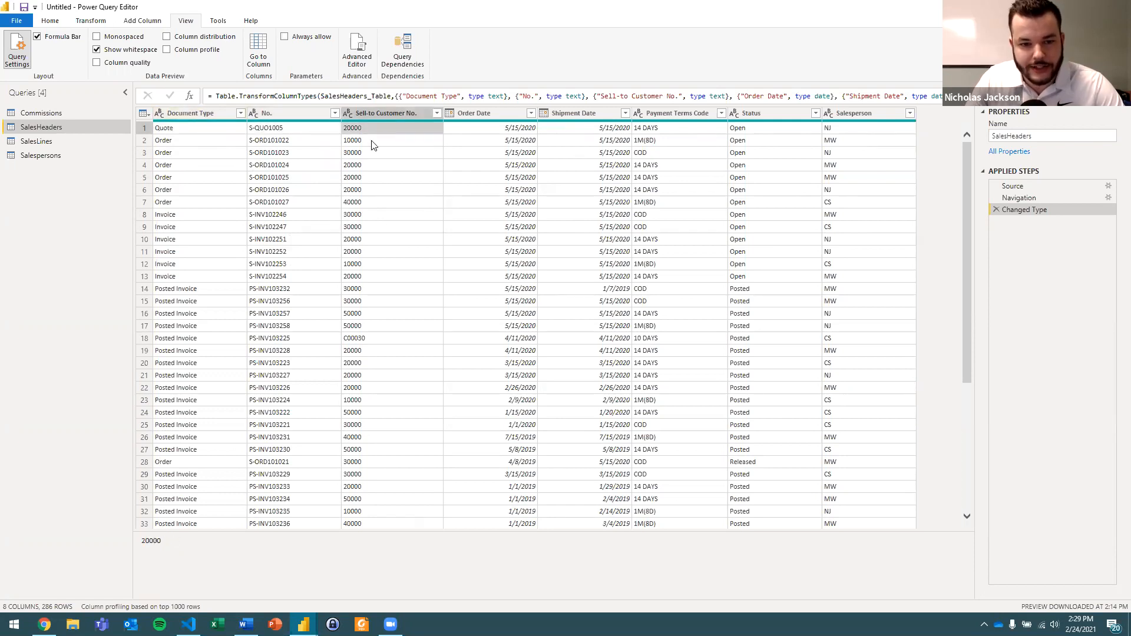
left_click(343, 342)
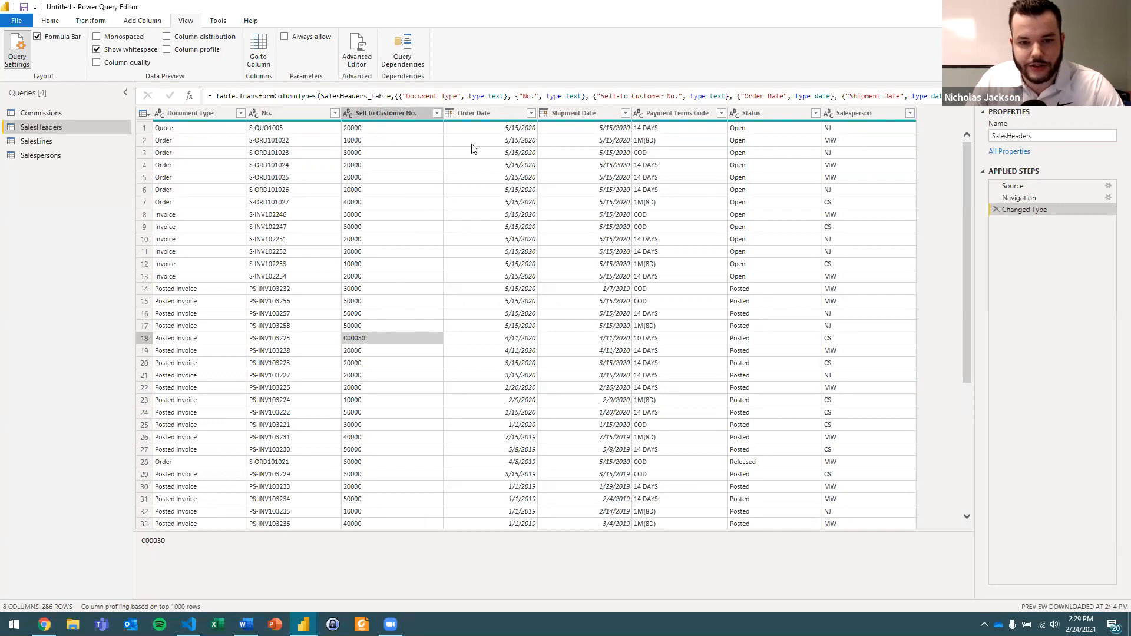
left_click(484, 129)
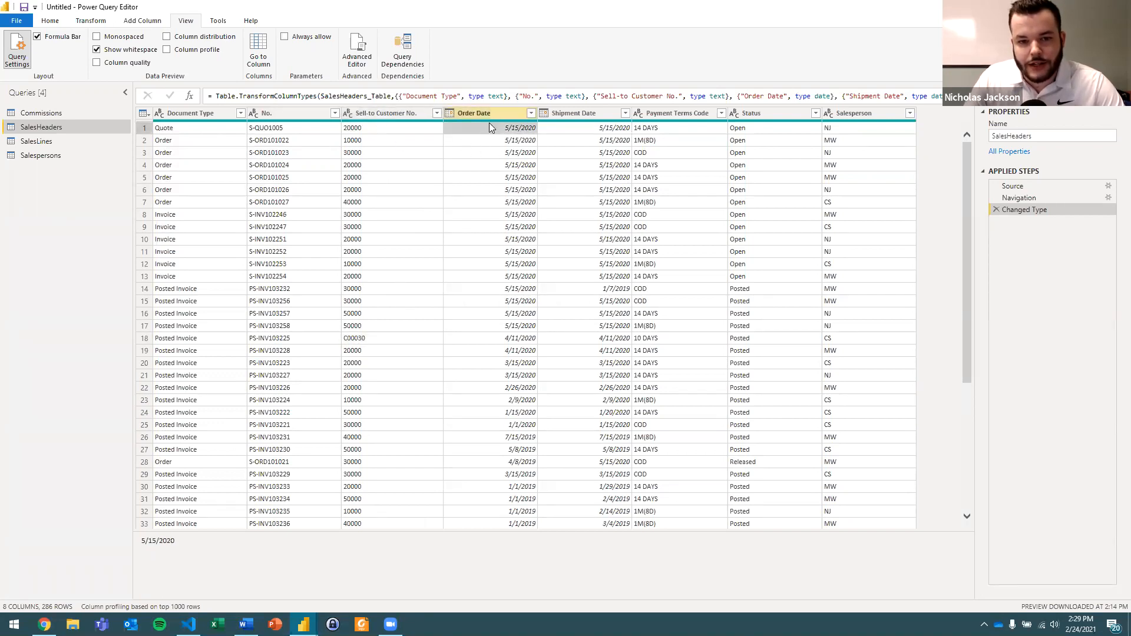
left_click(581, 133)
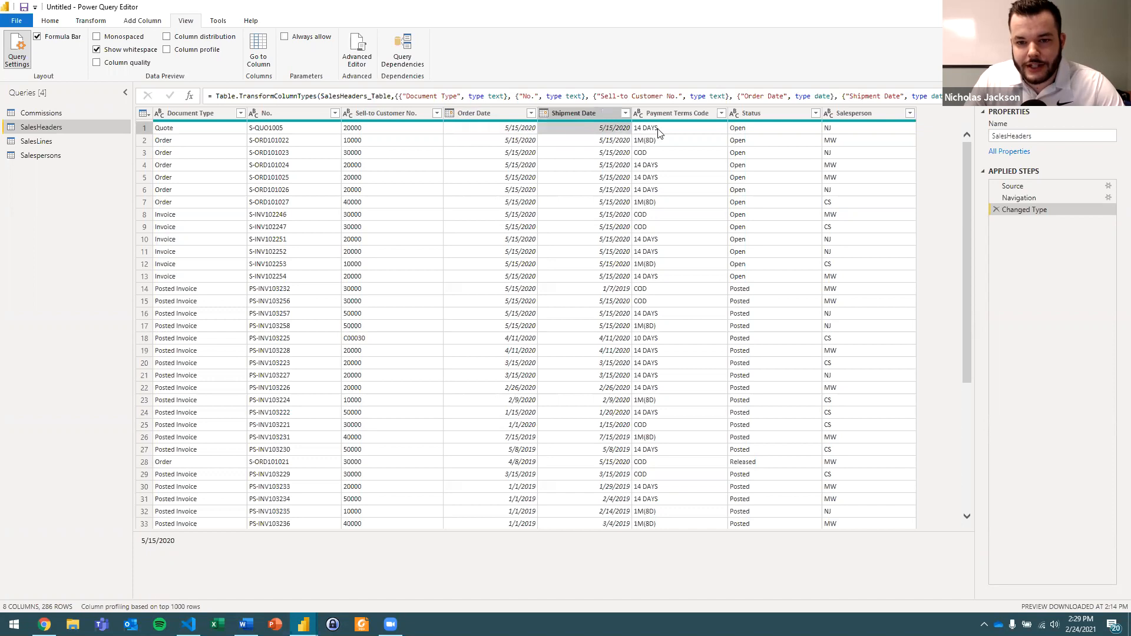
left_click(658, 133)
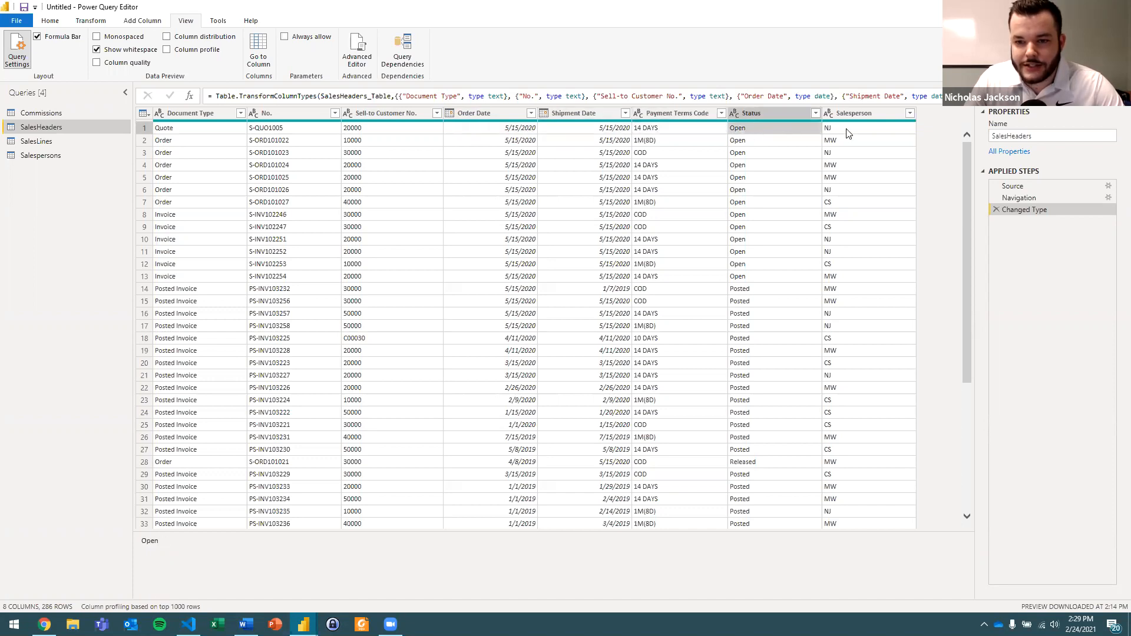
Review the data type options for the Salesperson column without changing it, and look over the Document Type and No. values.
left_click(830, 116)
left_click(829, 114)
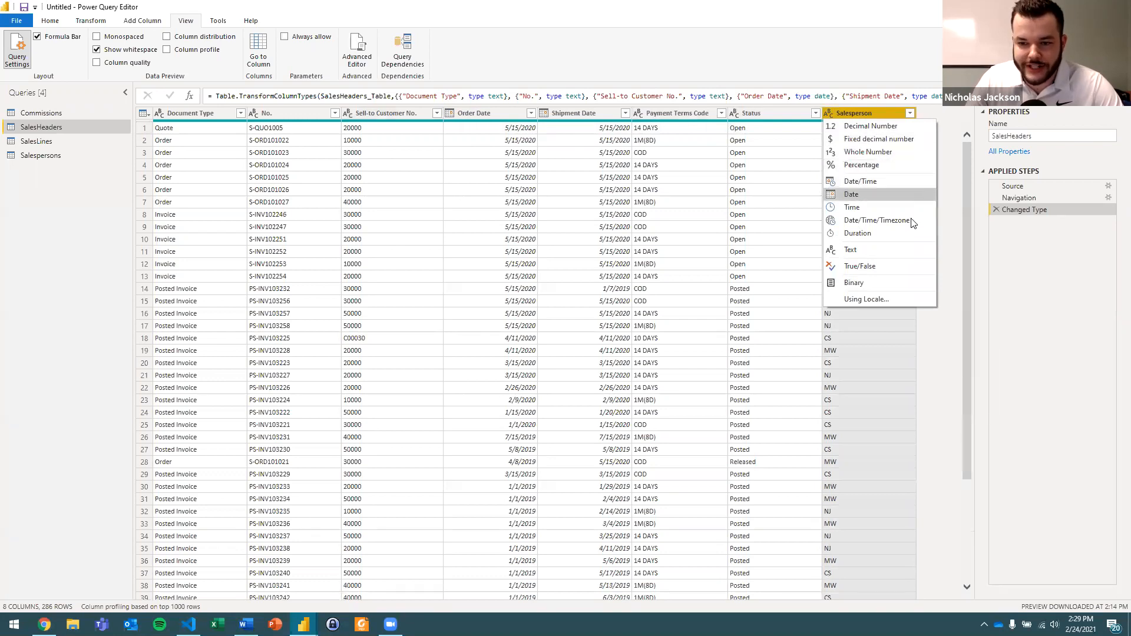
left_click(792, 250)
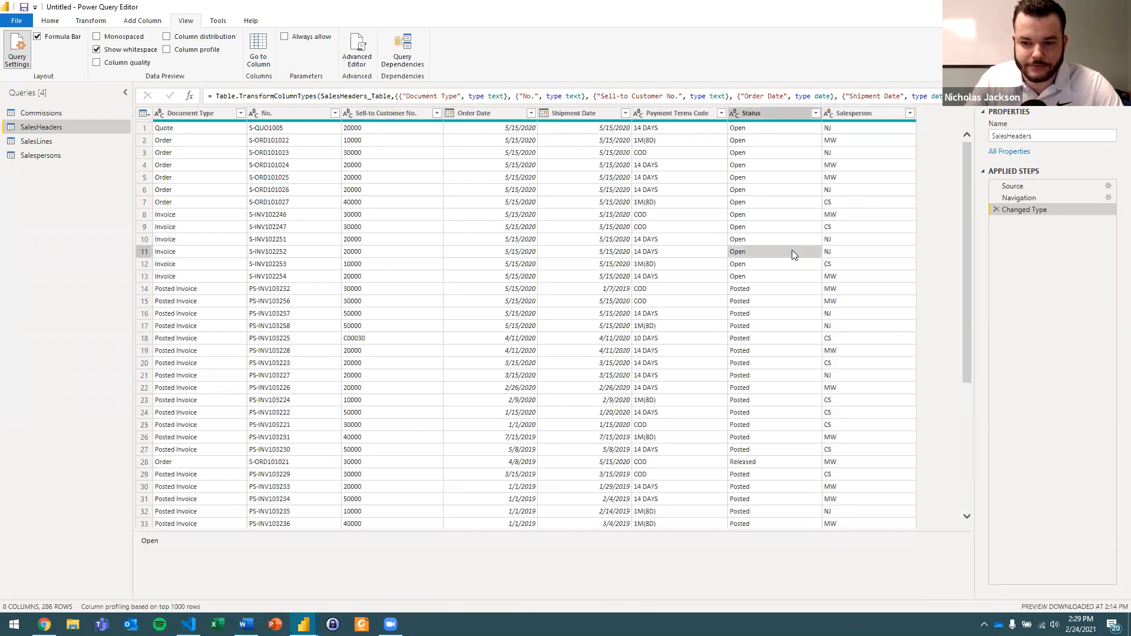
left_click(875, 129)
left_click(222, 127)
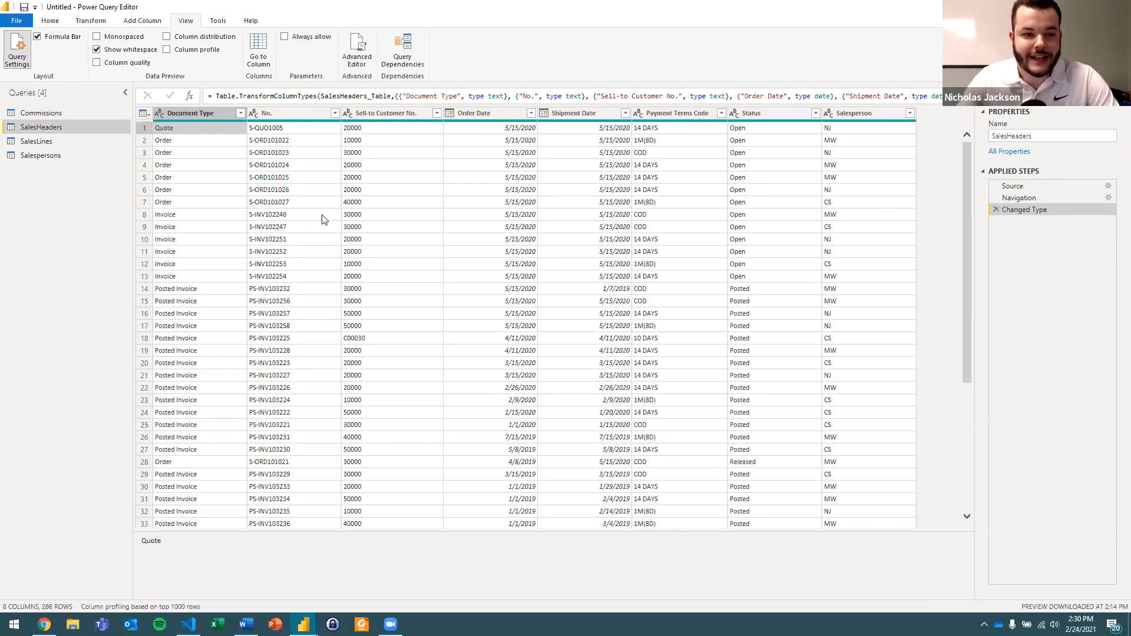
left_click(313, 201)
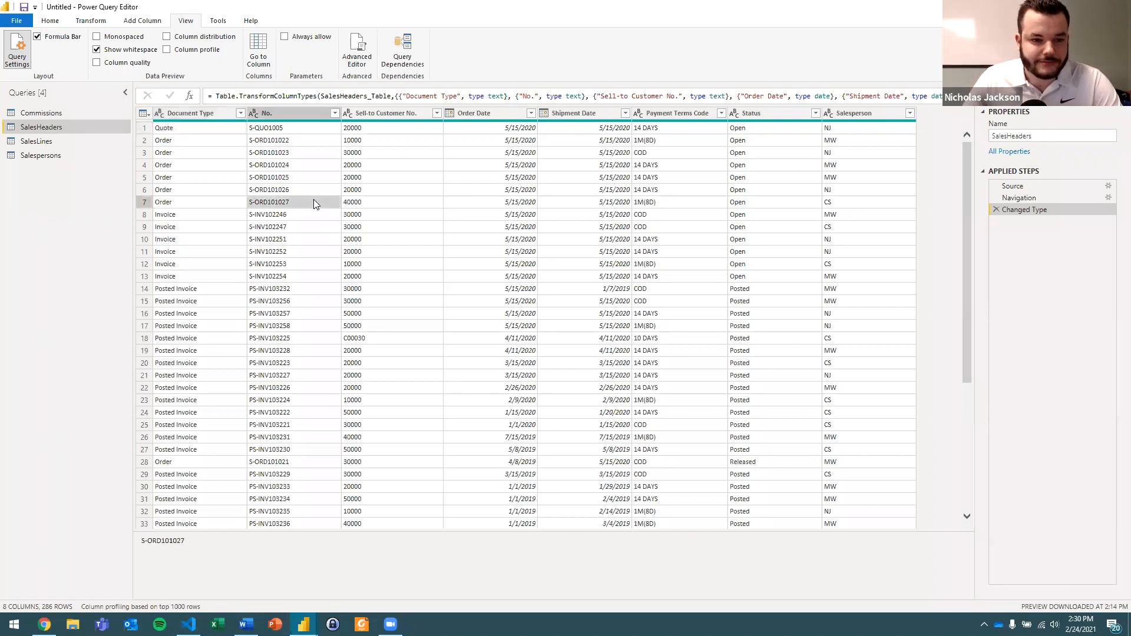
Open the SalesLines query and examine the Document No. column for blank cells in rows 8 to 17.
left_click(40, 141)
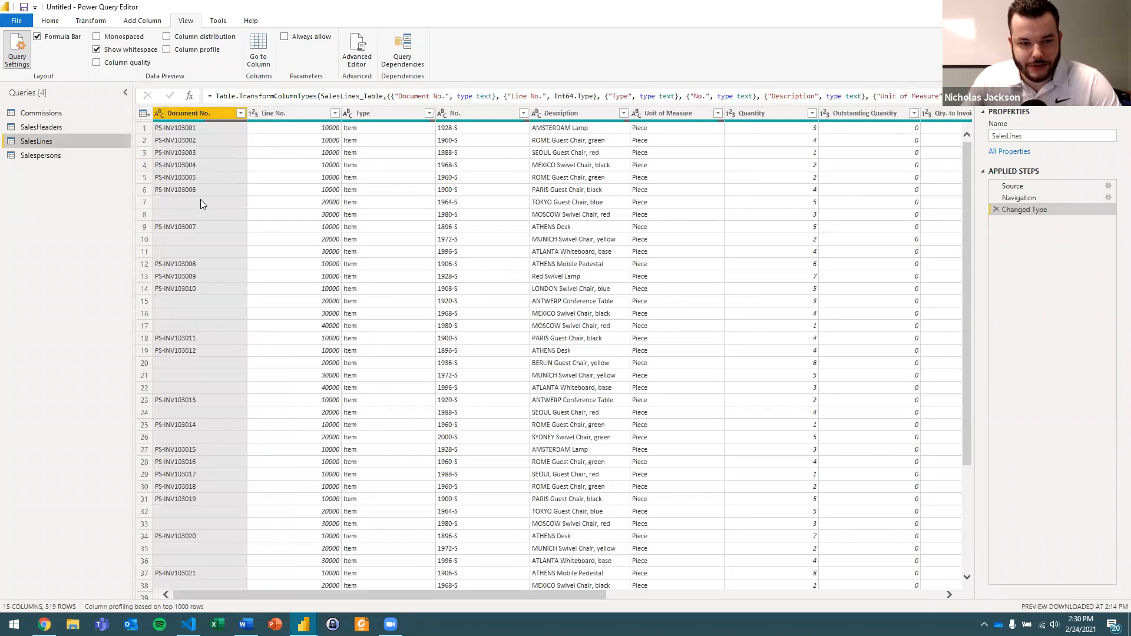
left_click(202, 214)
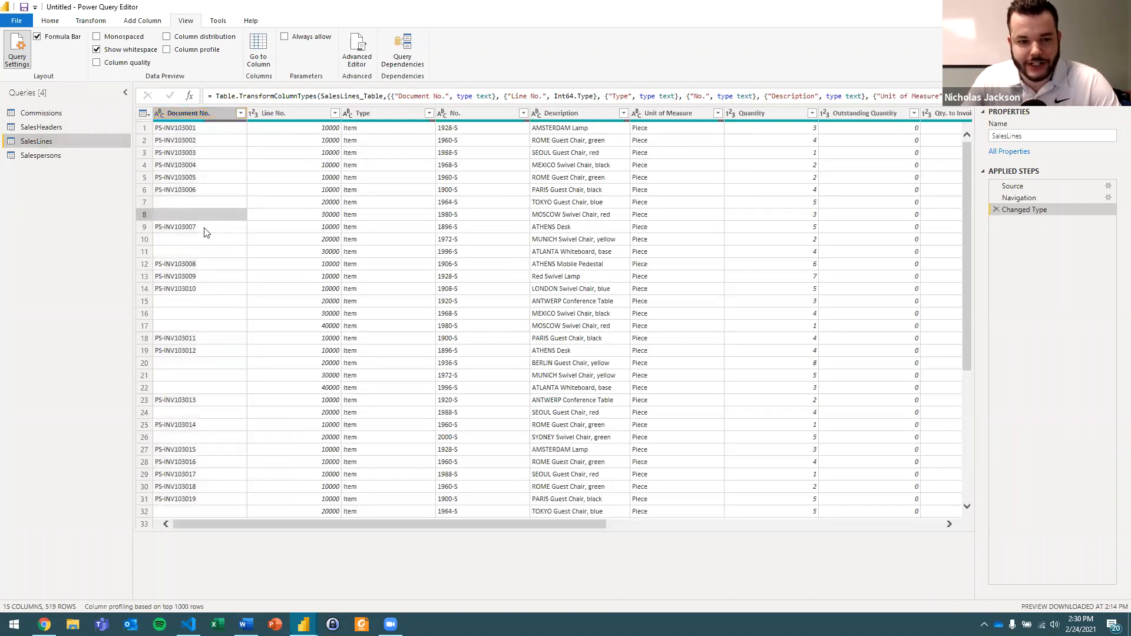
left_click(204, 228)
left_click(206, 240)
left_click(204, 251)
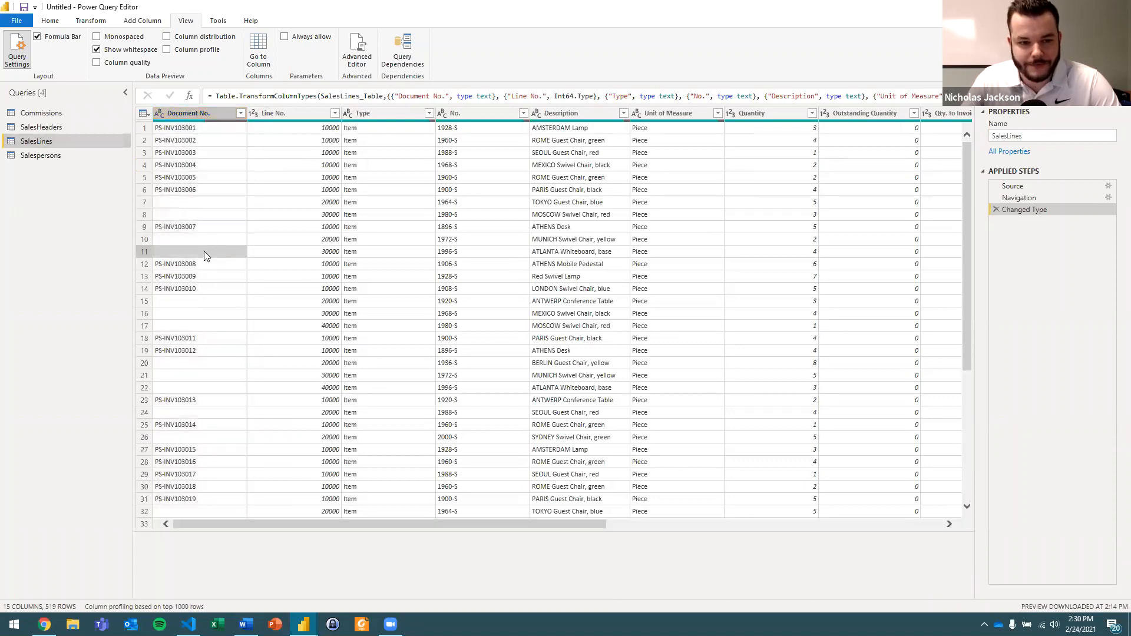
left_click(211, 300)
left_click(214, 315)
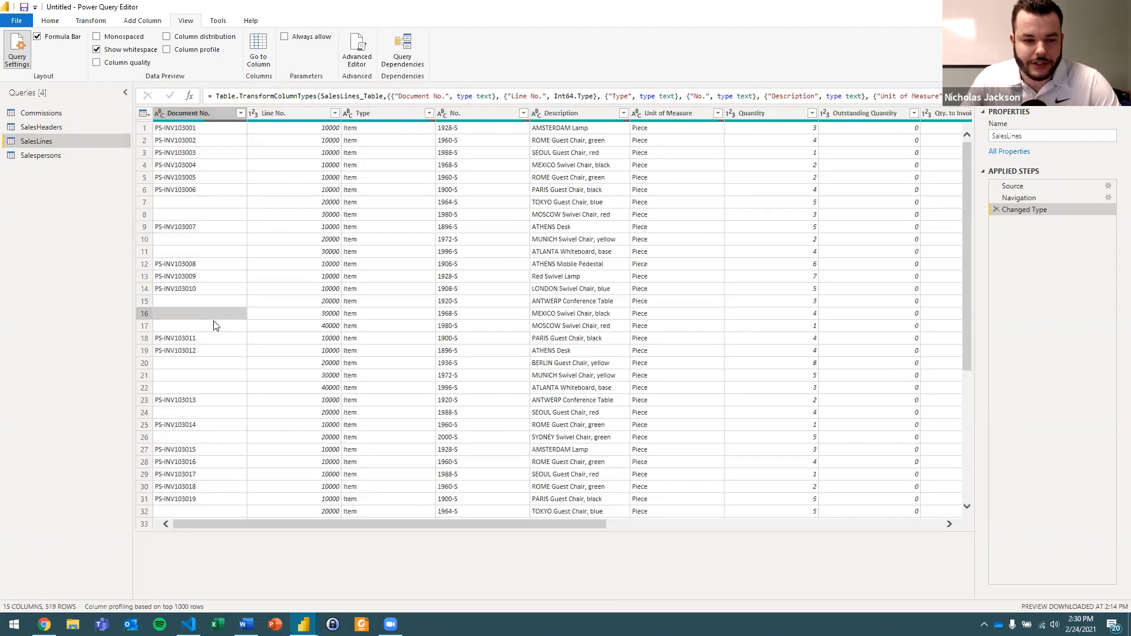
left_click(210, 325)
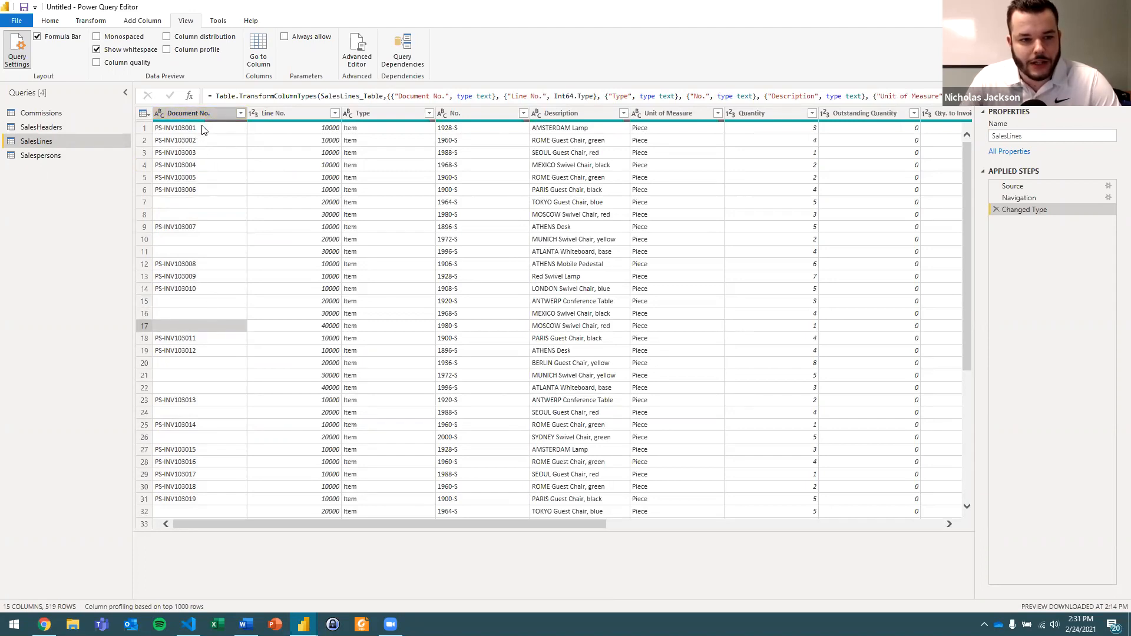
Compare the filled and blank Document No. cells in rows 6 to 18 to see which lines belong to each invoice.
left_click(193, 201)
left_click(189, 215)
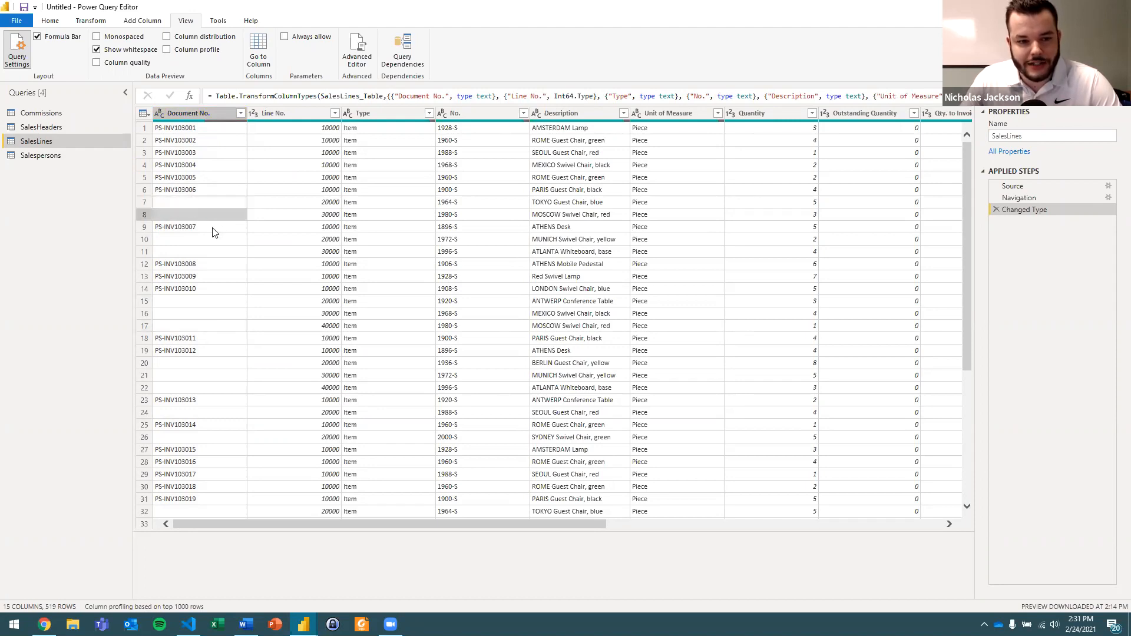
left_click(213, 228)
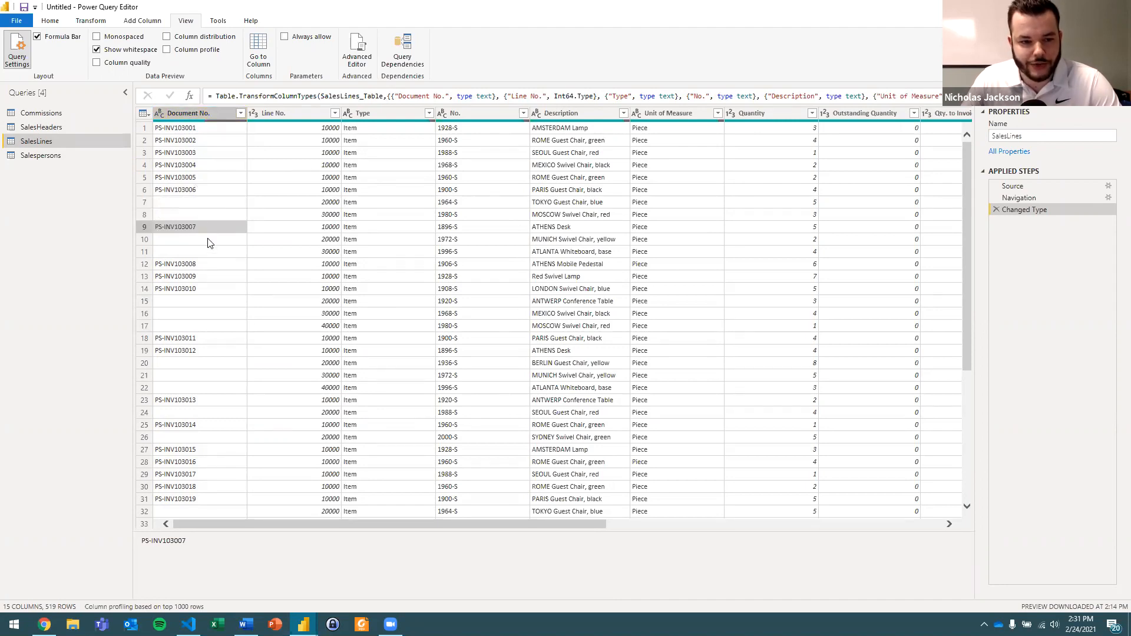
left_click(212, 240)
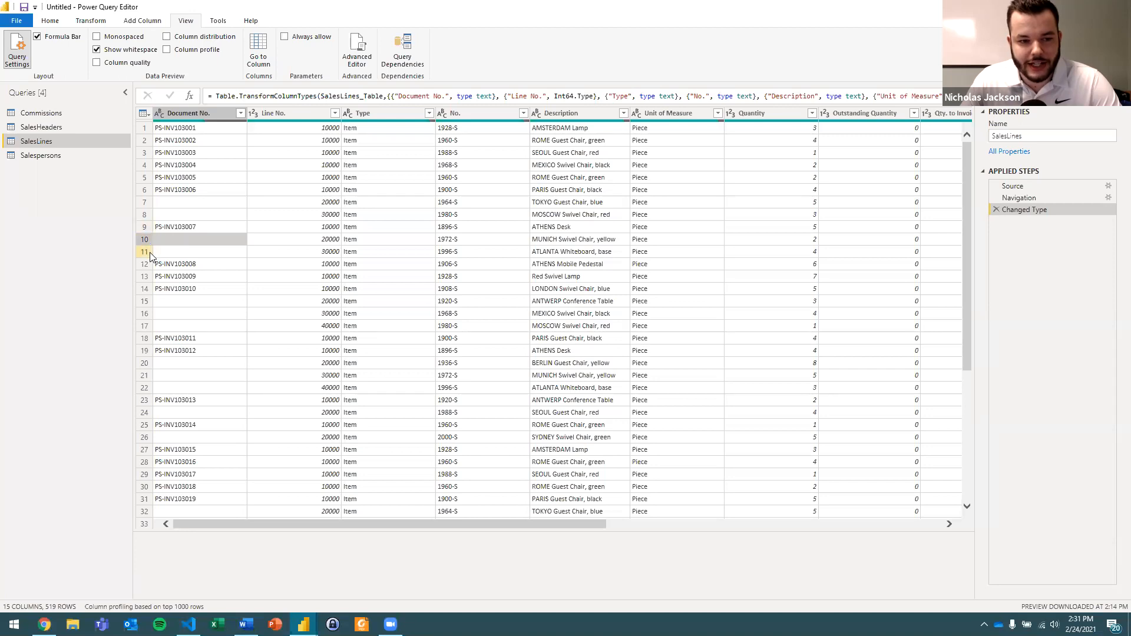
left_click(196, 264)
left_click(195, 276)
left_click(200, 290)
left_click(199, 301)
left_click(202, 314)
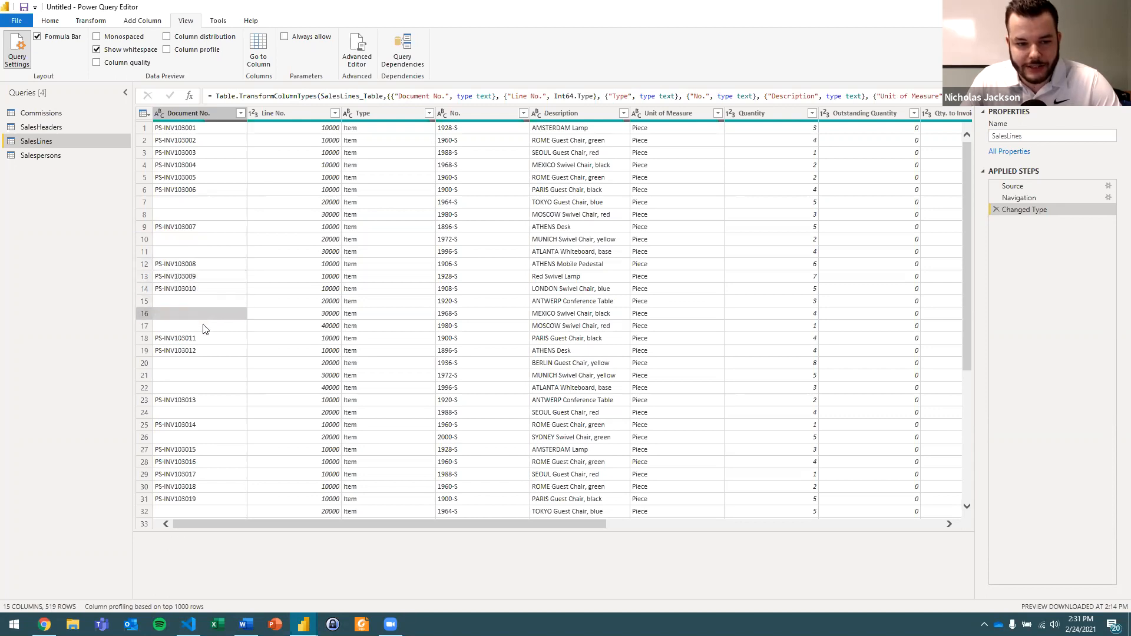
left_click(193, 326)
left_click(201, 341)
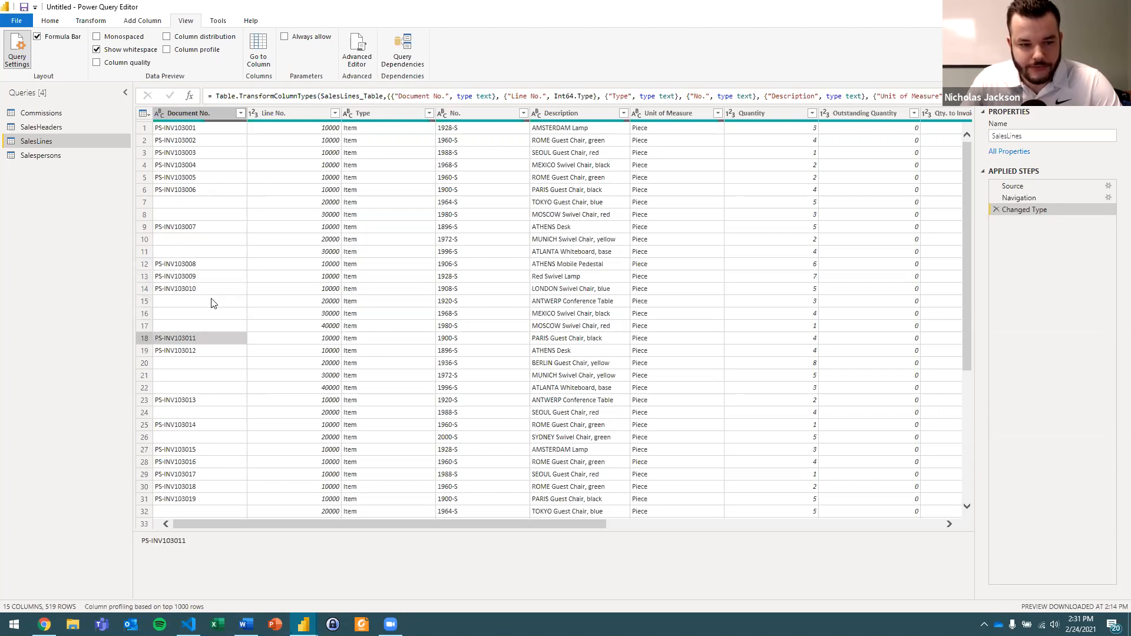
left_click(214, 301)
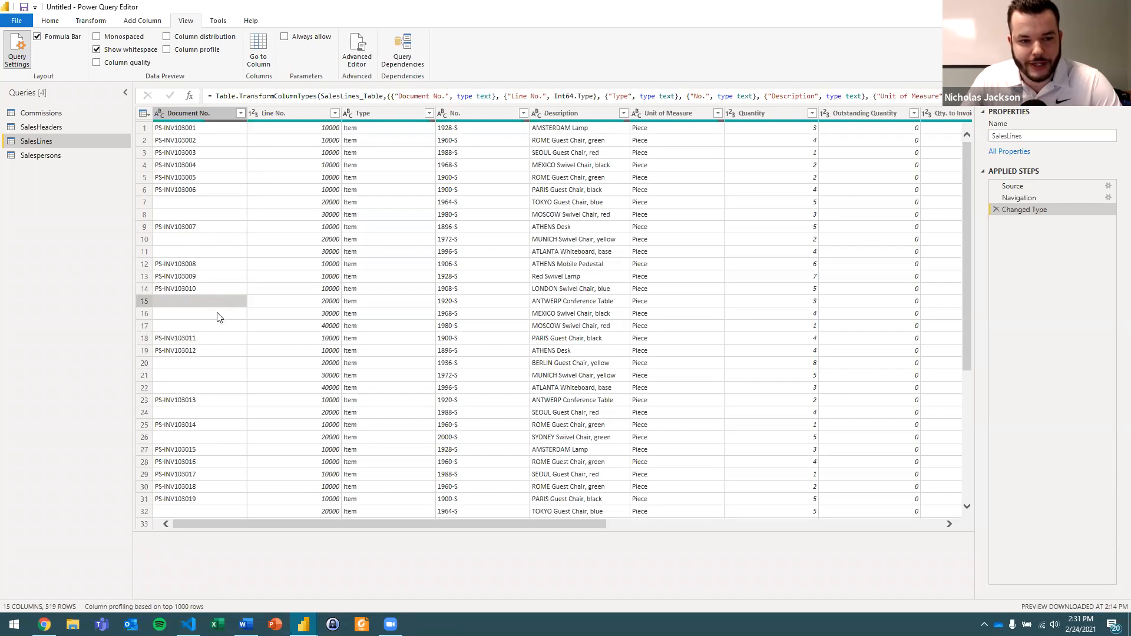
left_click(220, 338)
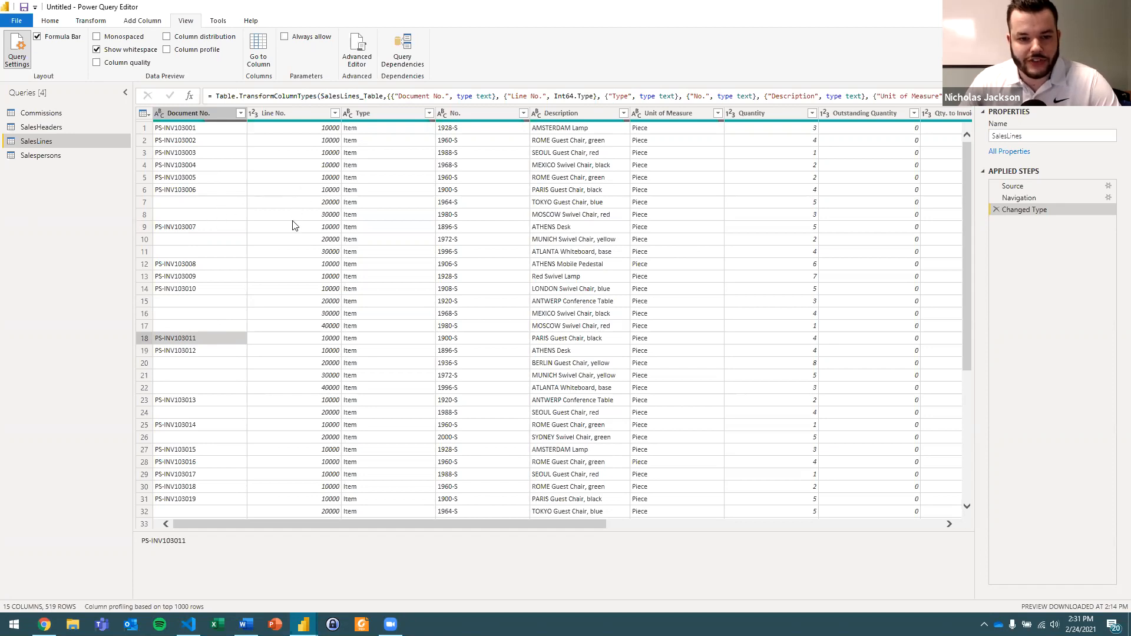
left_click(193, 215)
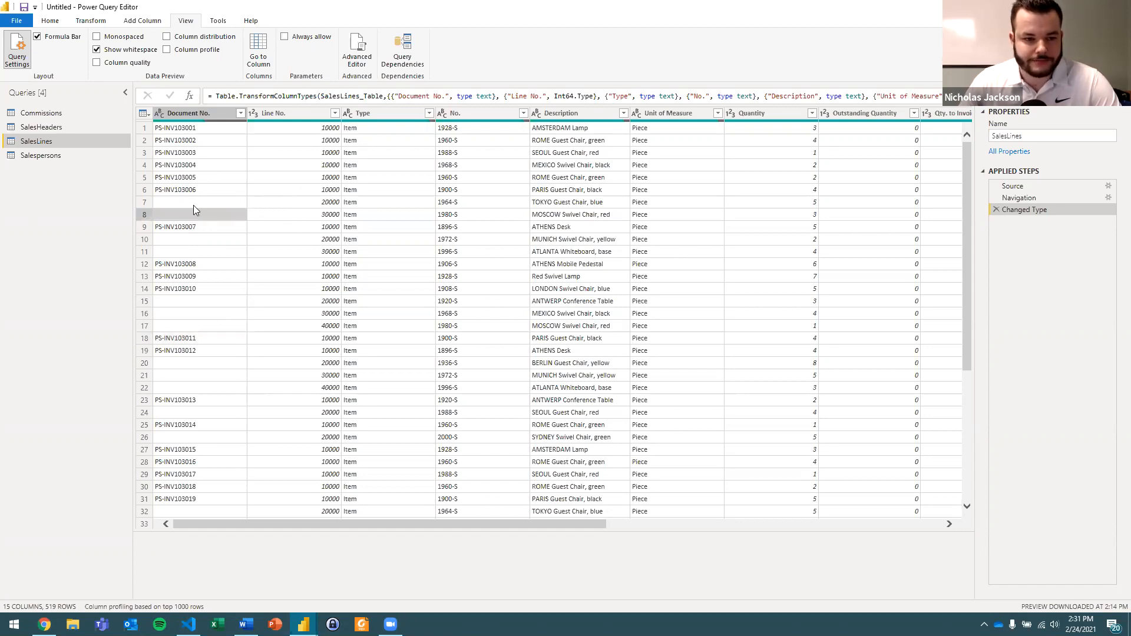
left_click(199, 190)
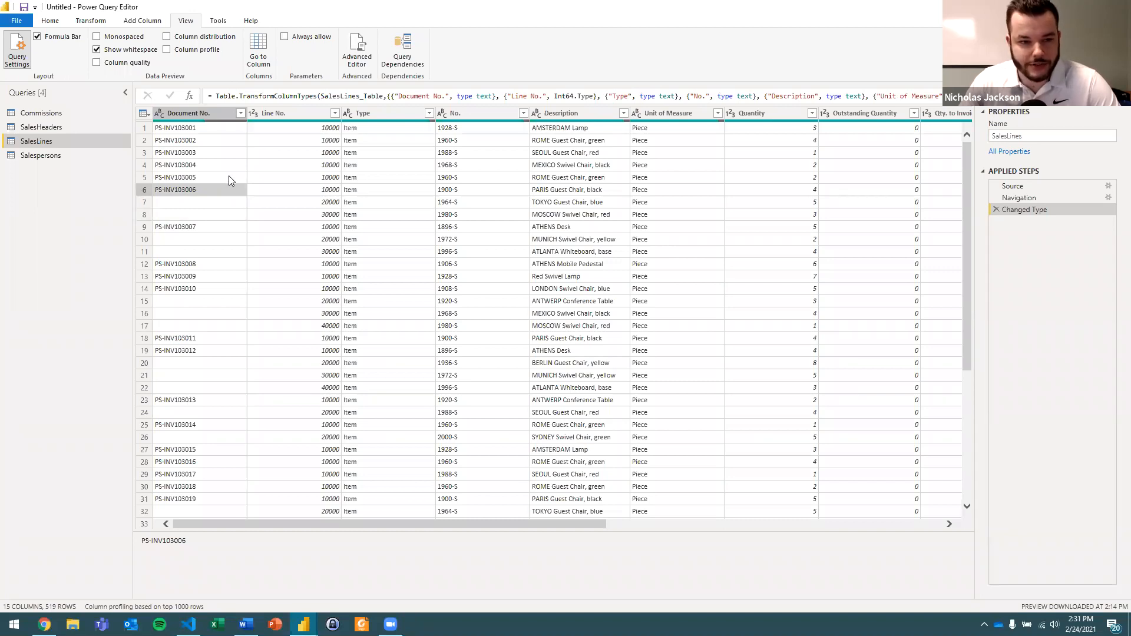
Review the Fill directions available for the SalesLines Document No. column without applying one.
left_click(201, 117)
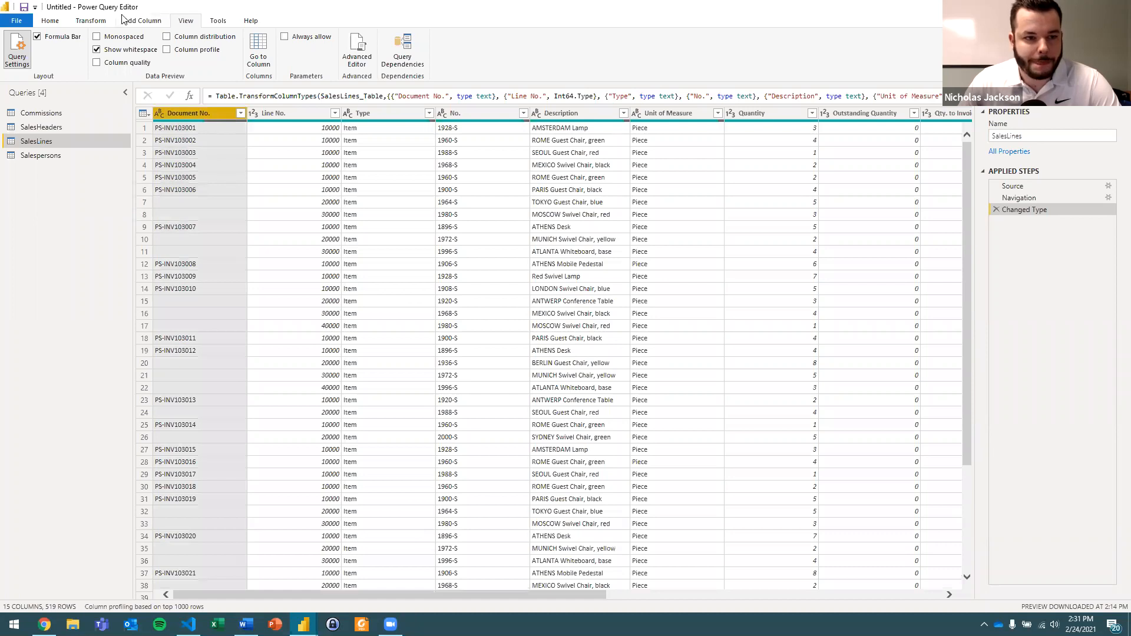
left_click(89, 20)
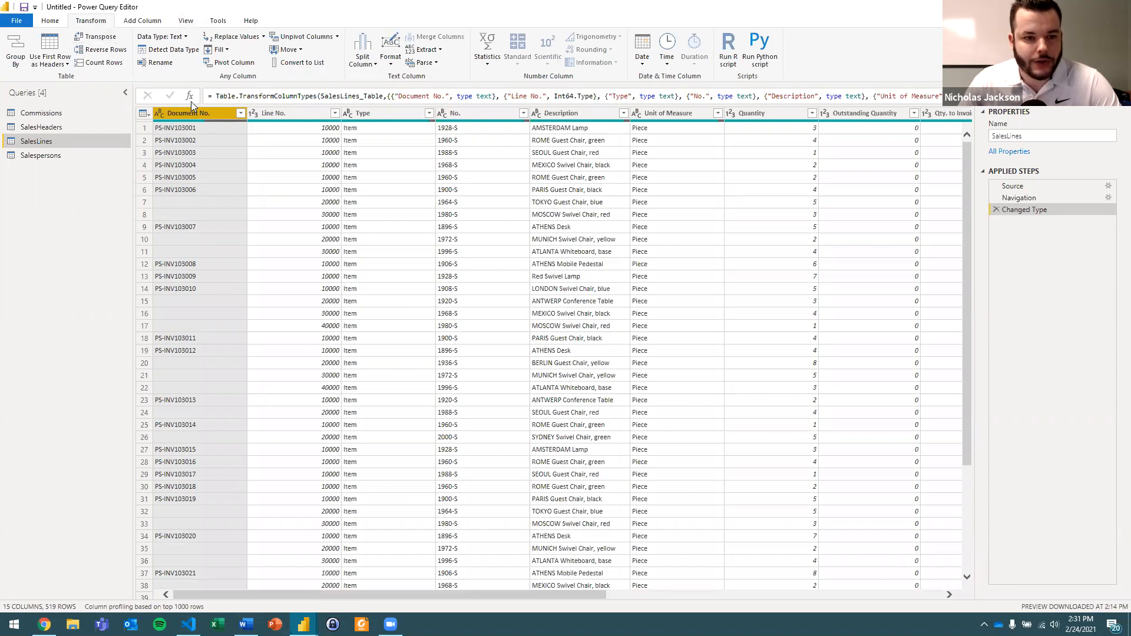
left_click(225, 52)
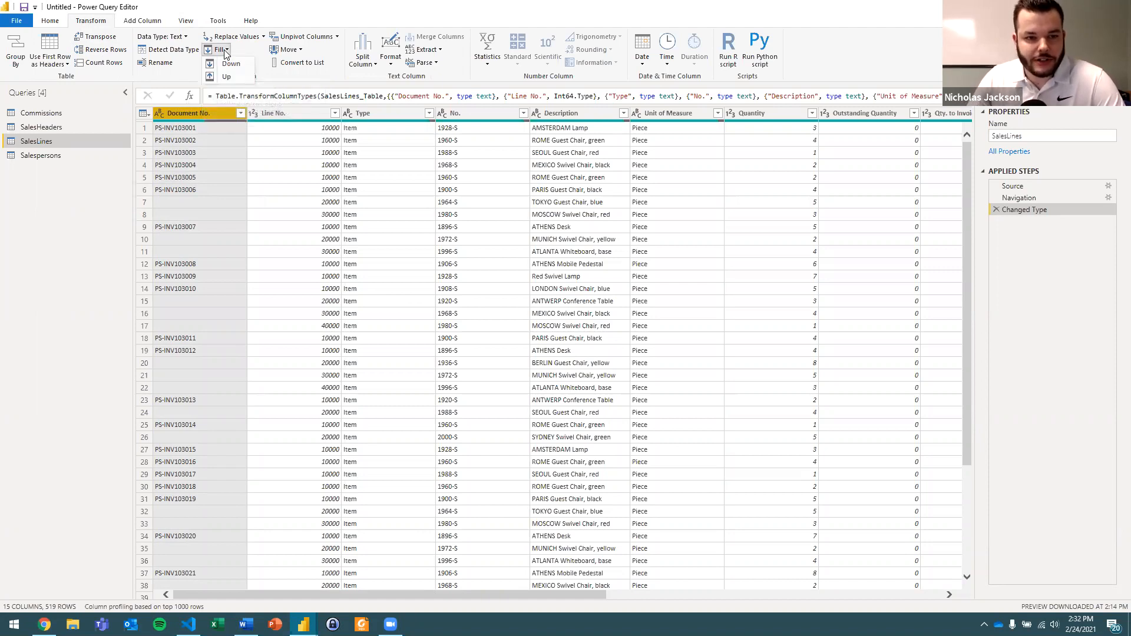
left_click(212, 191)
left_click(214, 190)
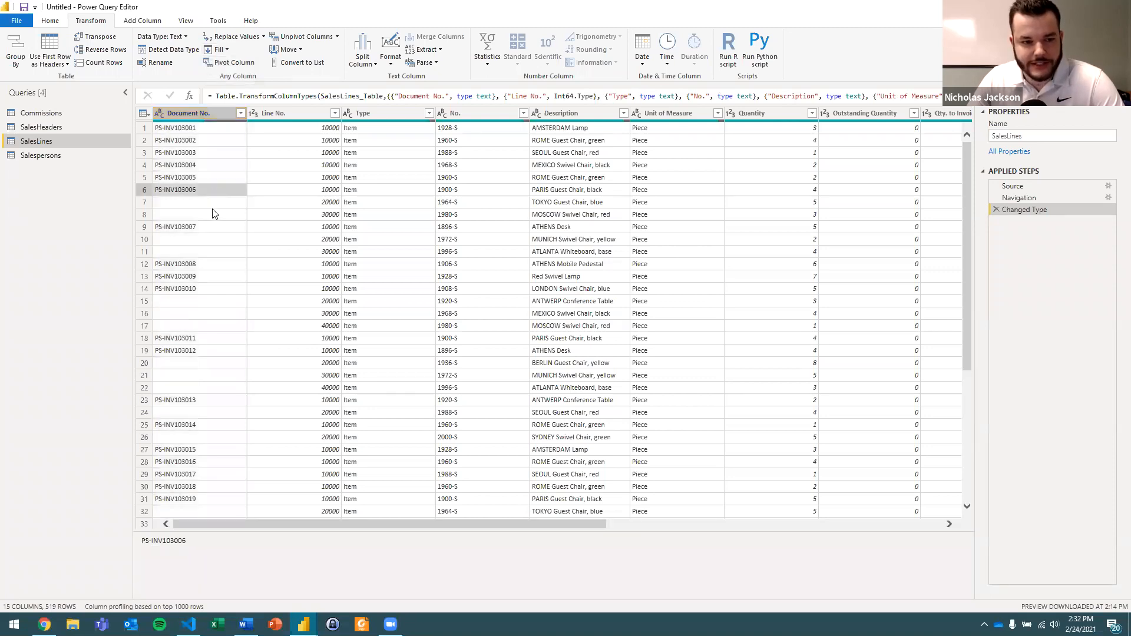
Examine the blank Document No. cells in rows 7 and 8 against the invoices above and below and their Line No. values.
left_click(186, 215)
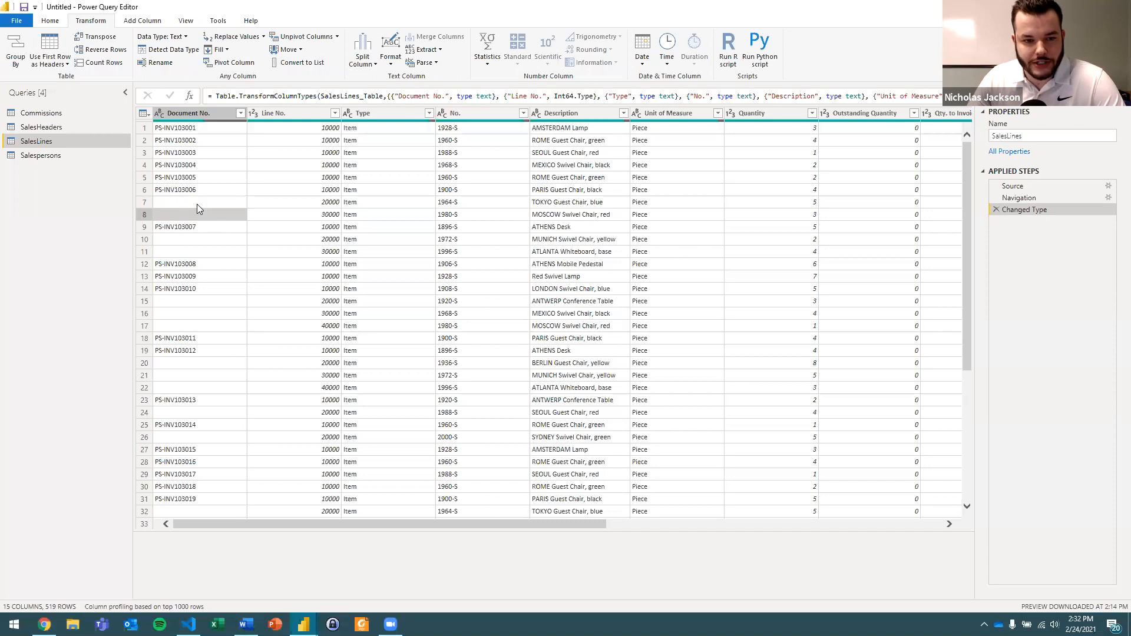
left_click(207, 204)
left_click(184, 227)
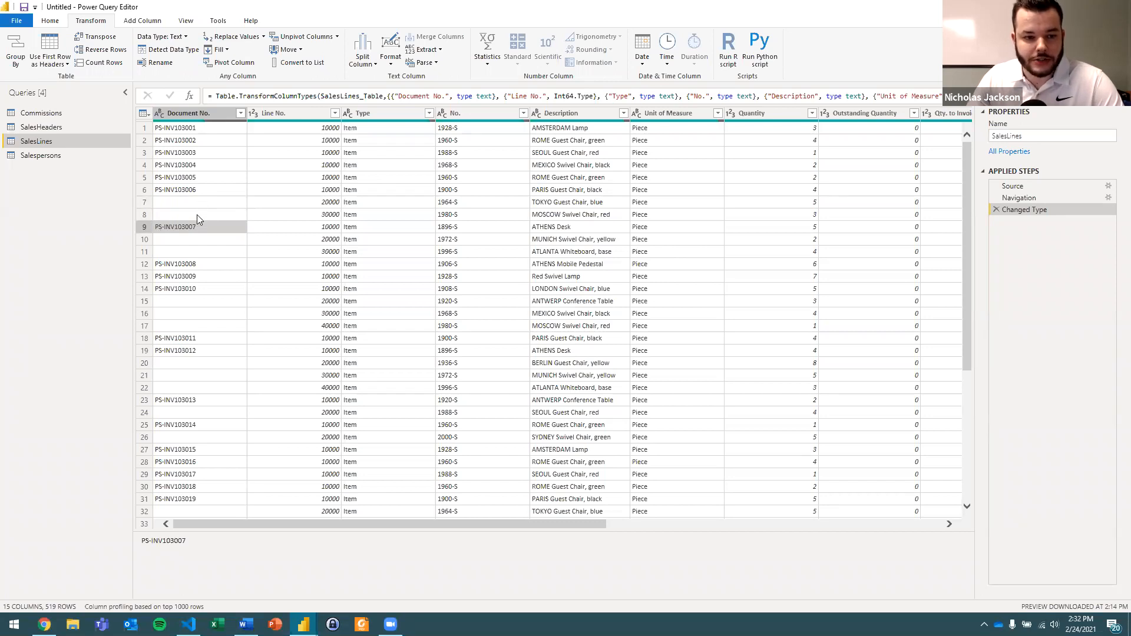
left_click(197, 214)
left_click(208, 203)
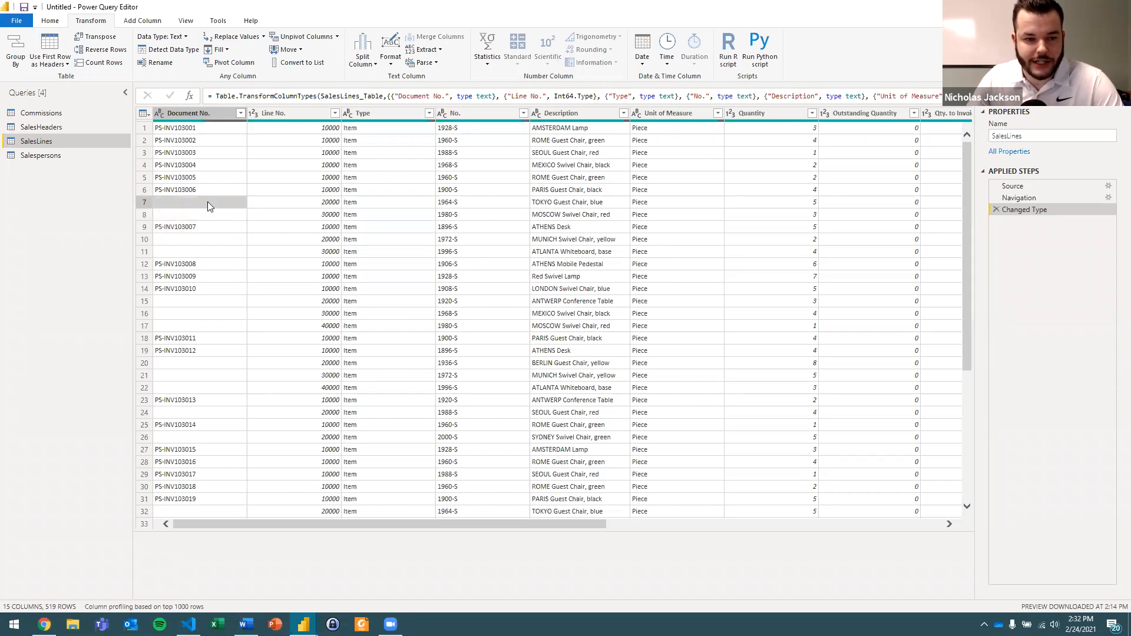
left_click(156, 191)
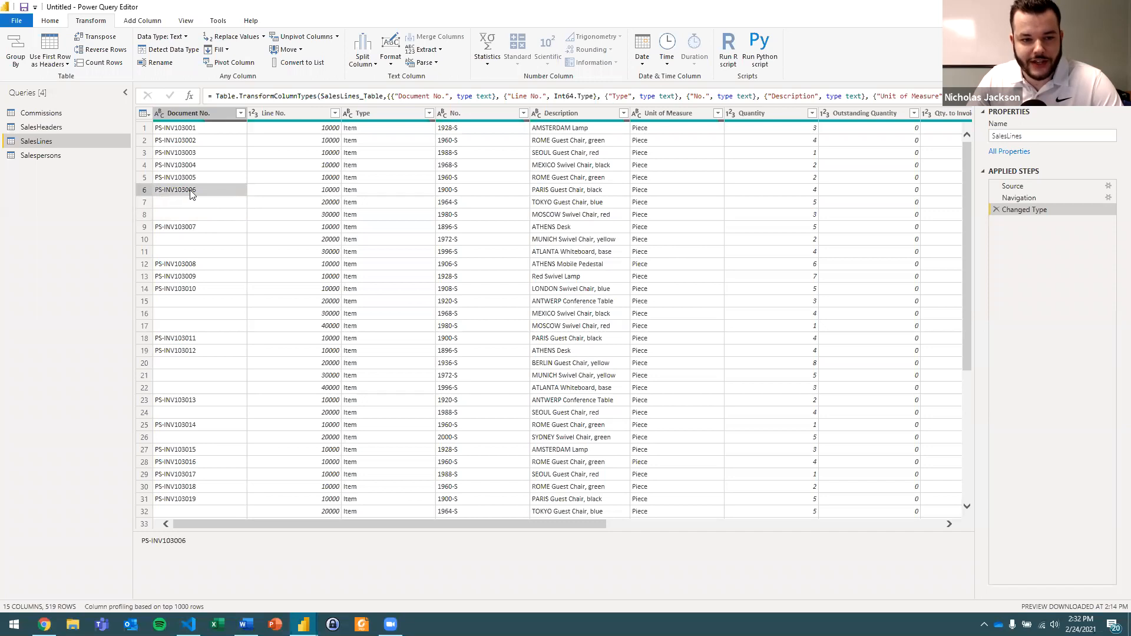
left_click(219, 213)
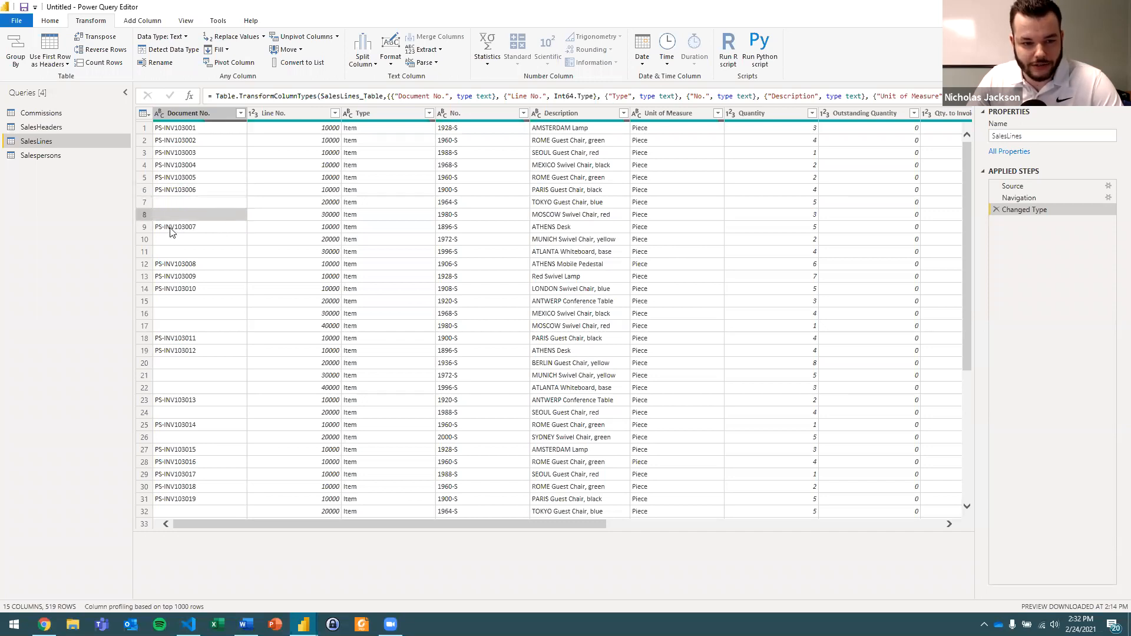
left_click(194, 193)
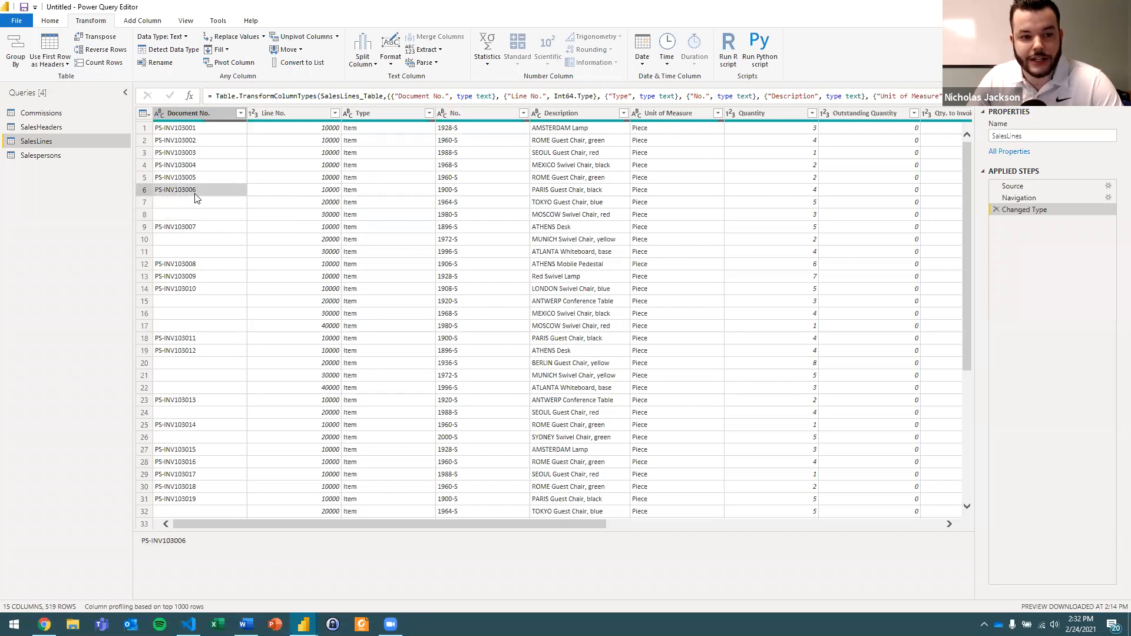
left_click(204, 203)
left_click(207, 212)
left_click(196, 194)
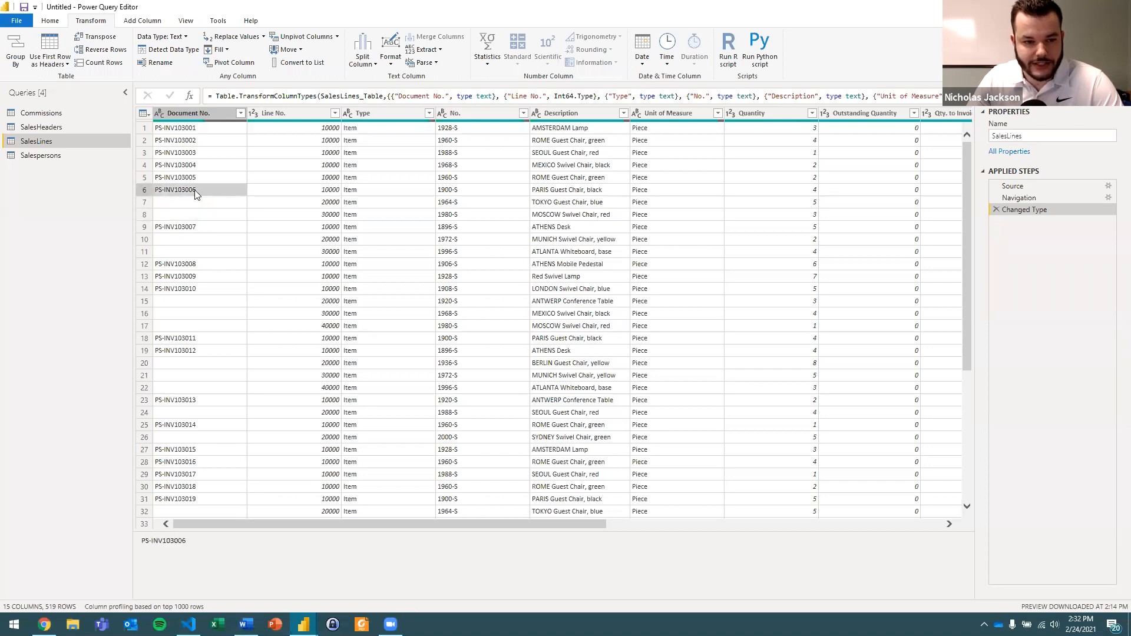
left_click(295, 202)
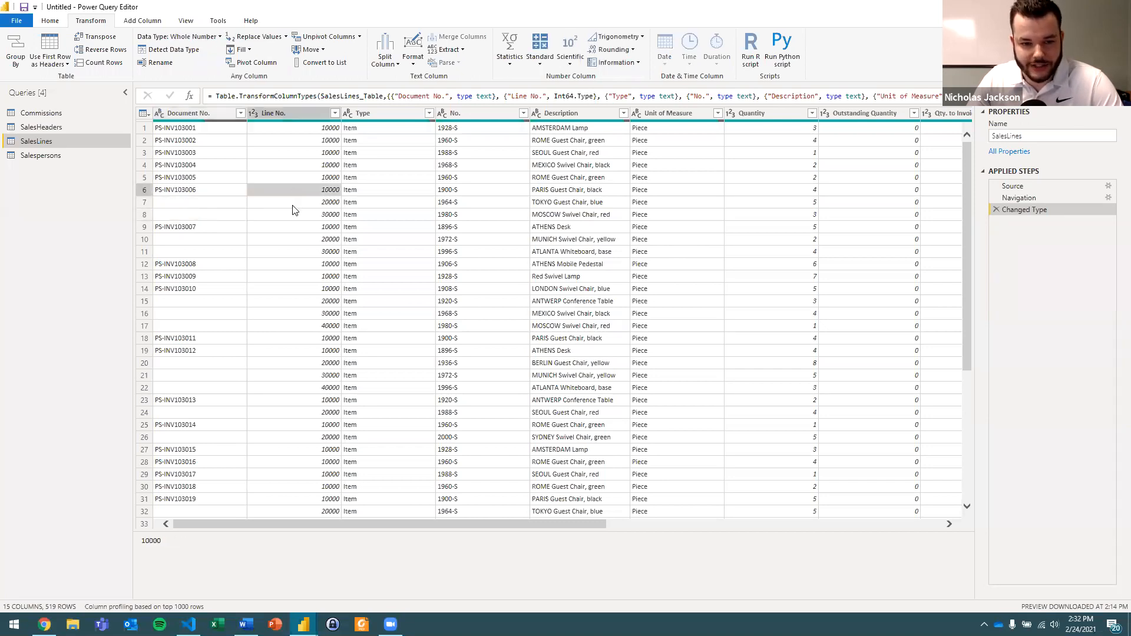
Try to fill the SalesLines Document No. values down into the blank cells below each invoice number.
left_click(210, 190)
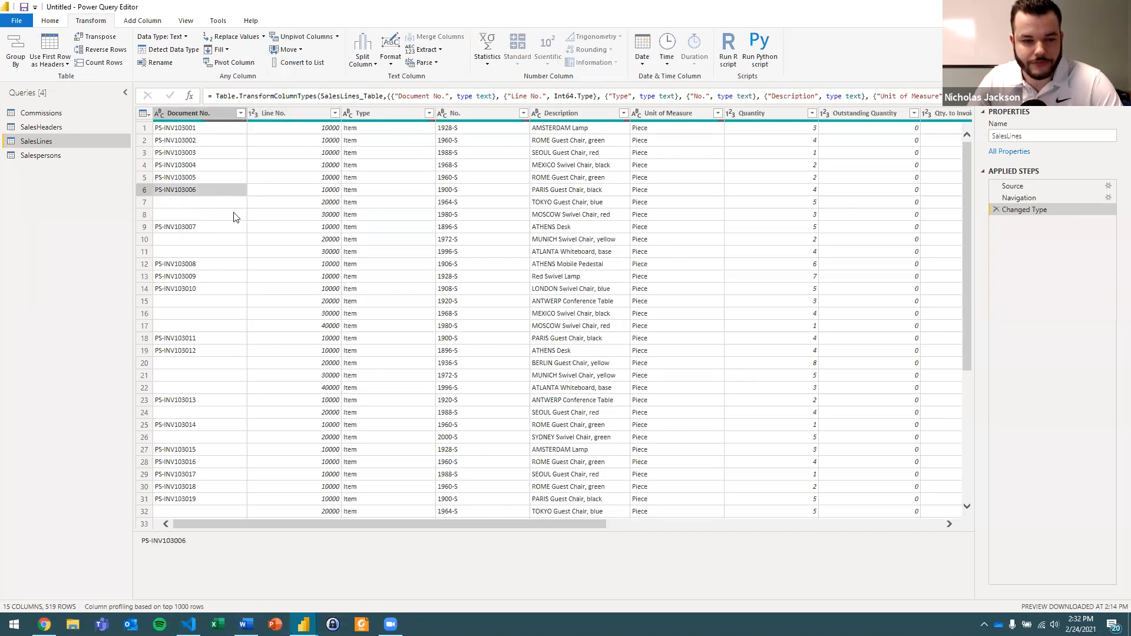
left_click(193, 114)
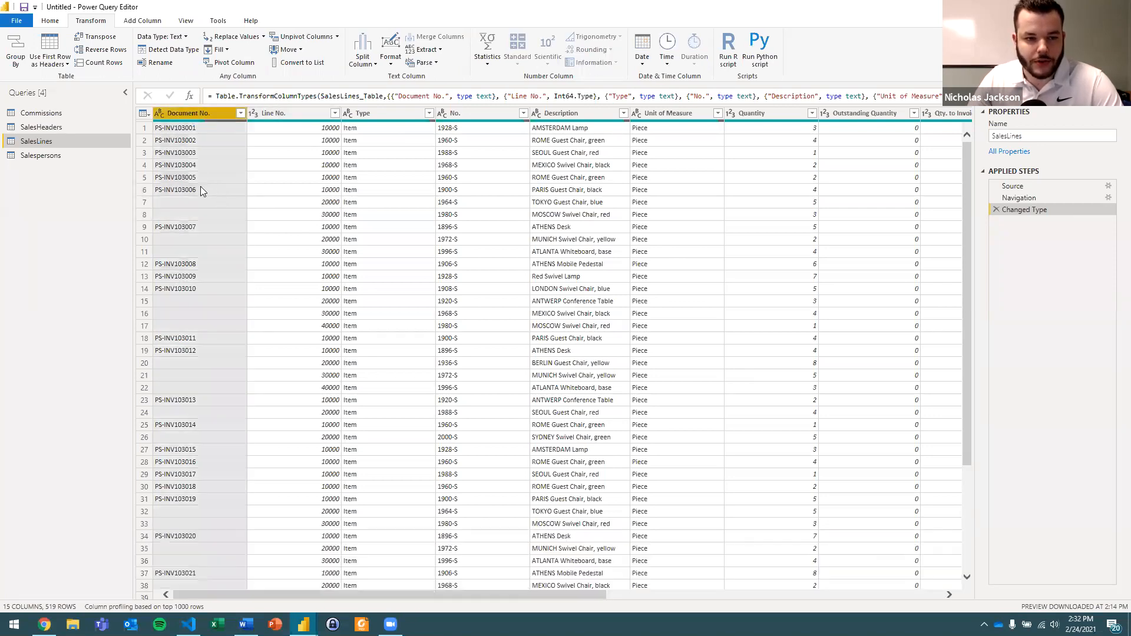
left_click(227, 52)
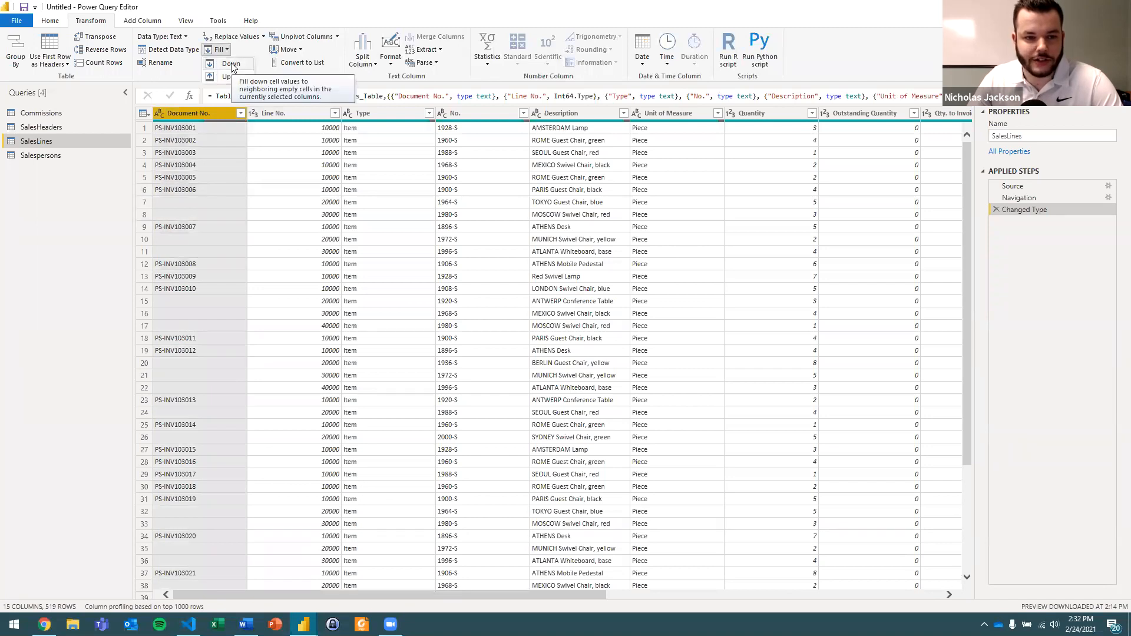
left_click(231, 65)
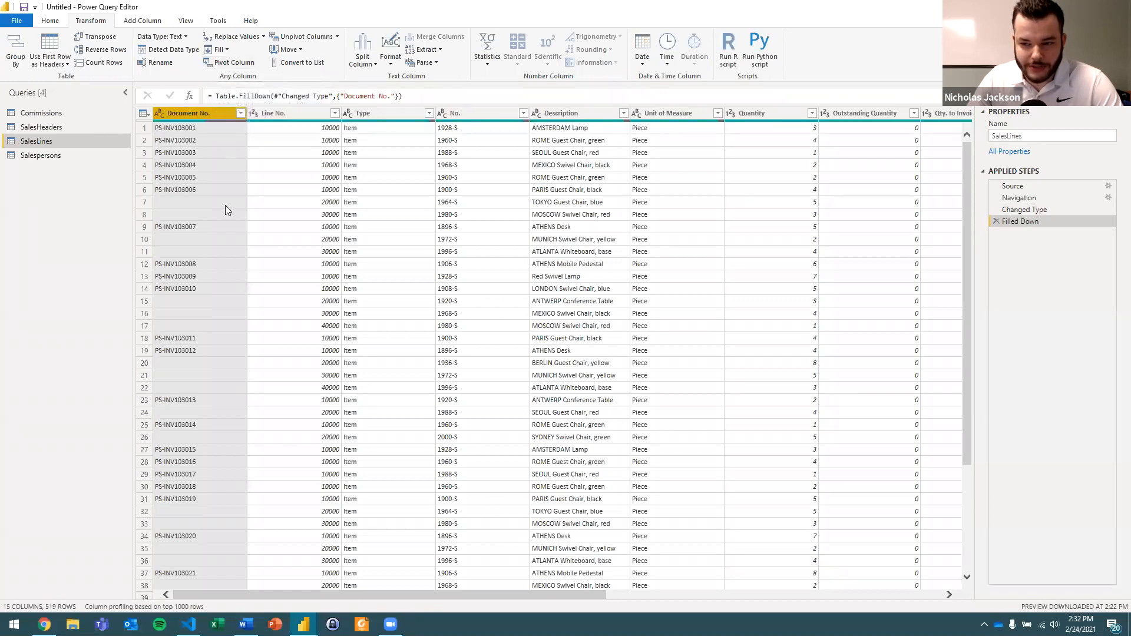
Compare the Changed Type and Filled Down steps and examine the Document No. cells in rows 6 to 8.
left_click(1025, 210)
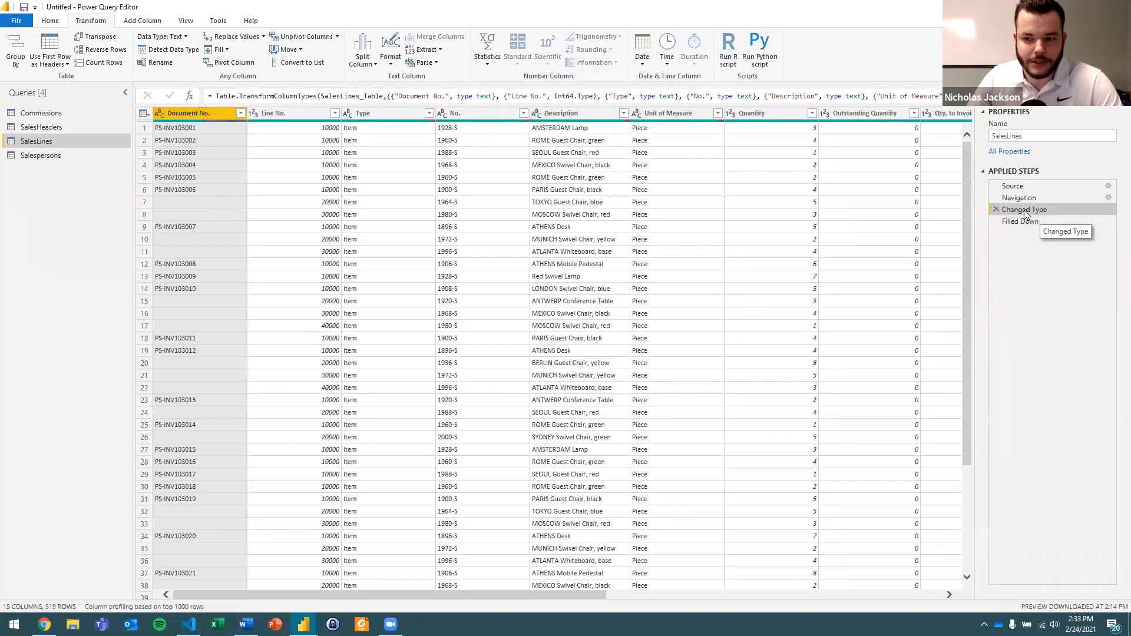
left_click(1031, 224)
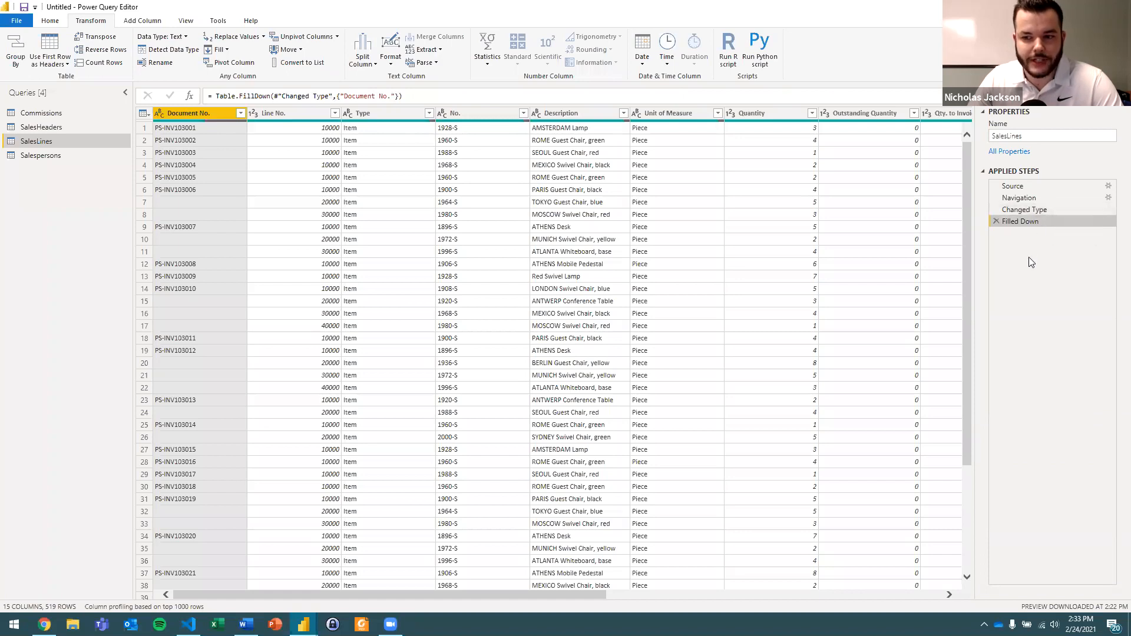
left_click(211, 200)
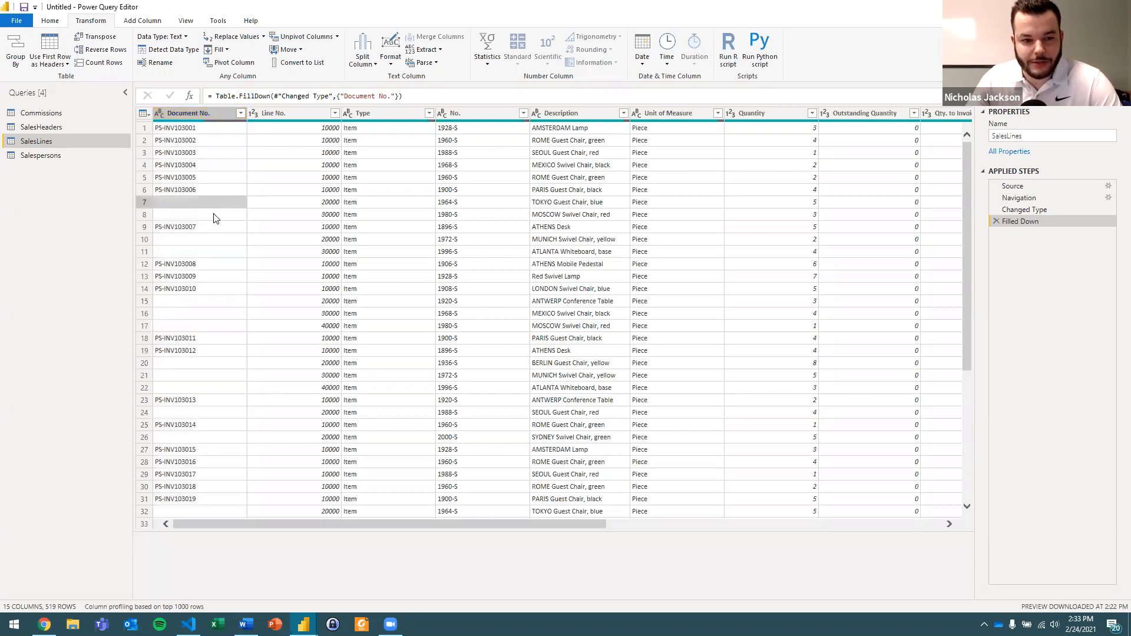
left_click(196, 190)
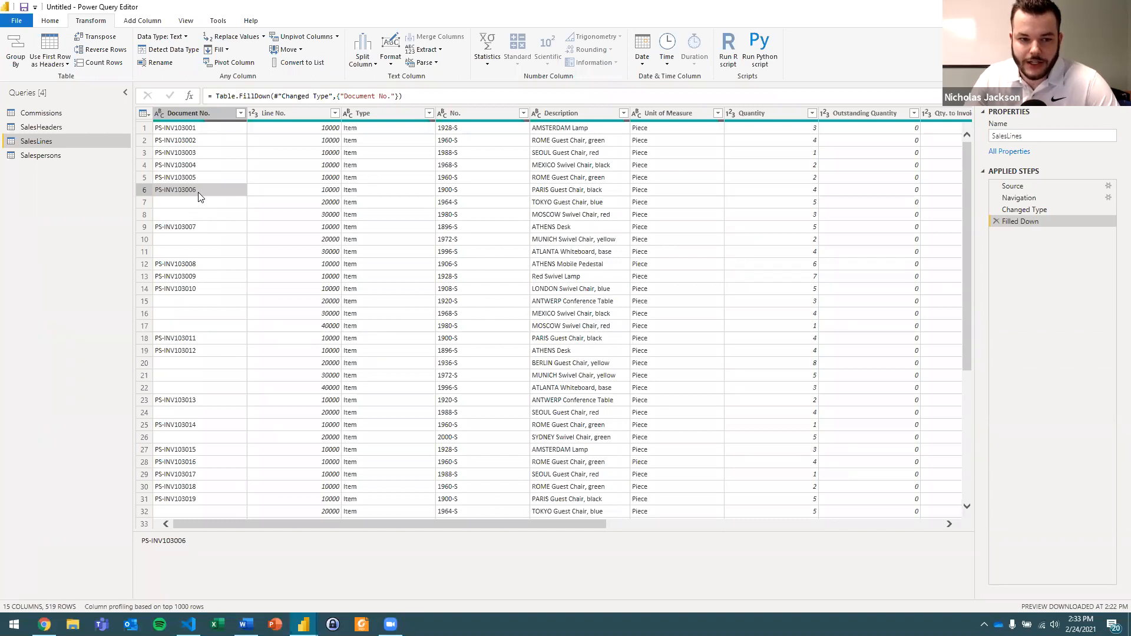
left_click(203, 214)
left_click(226, 204)
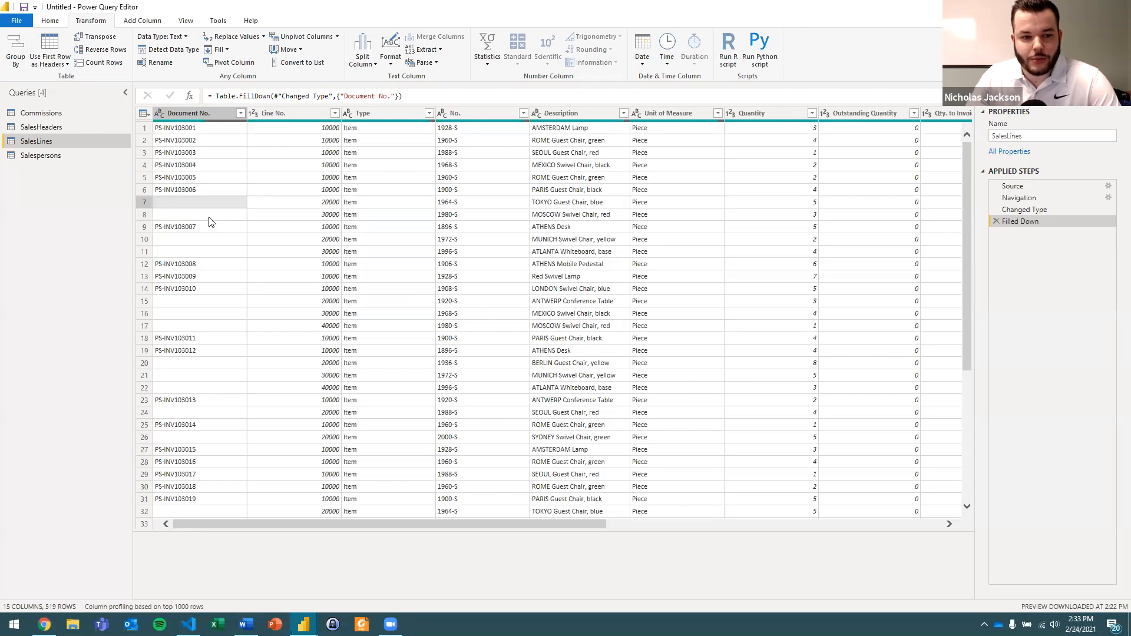
left_click(209, 215)
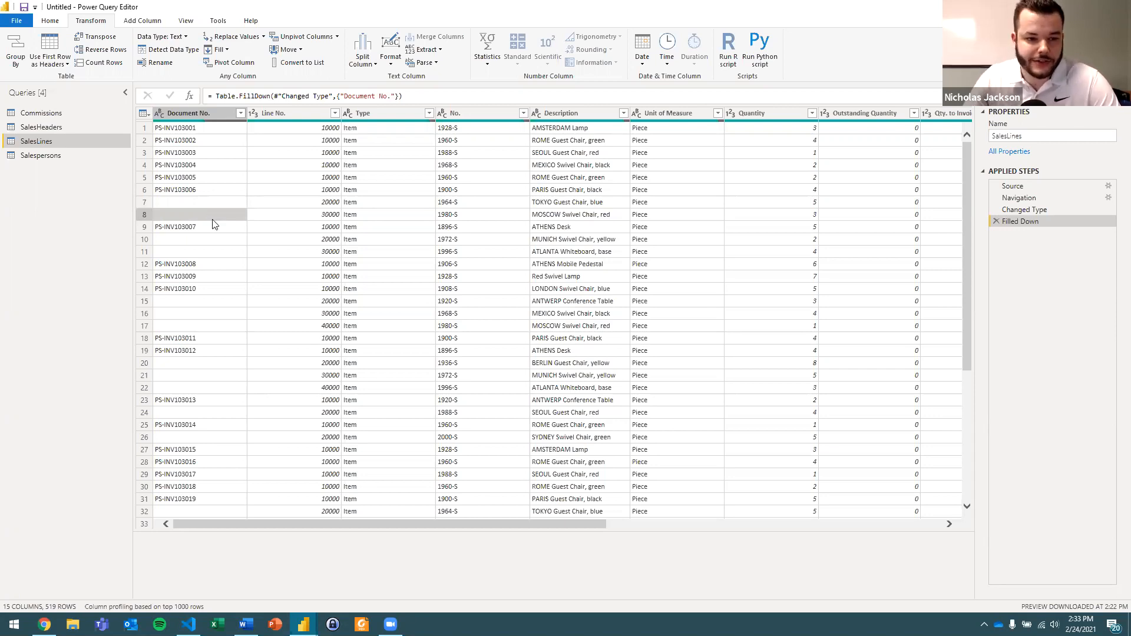
left_click(210, 203)
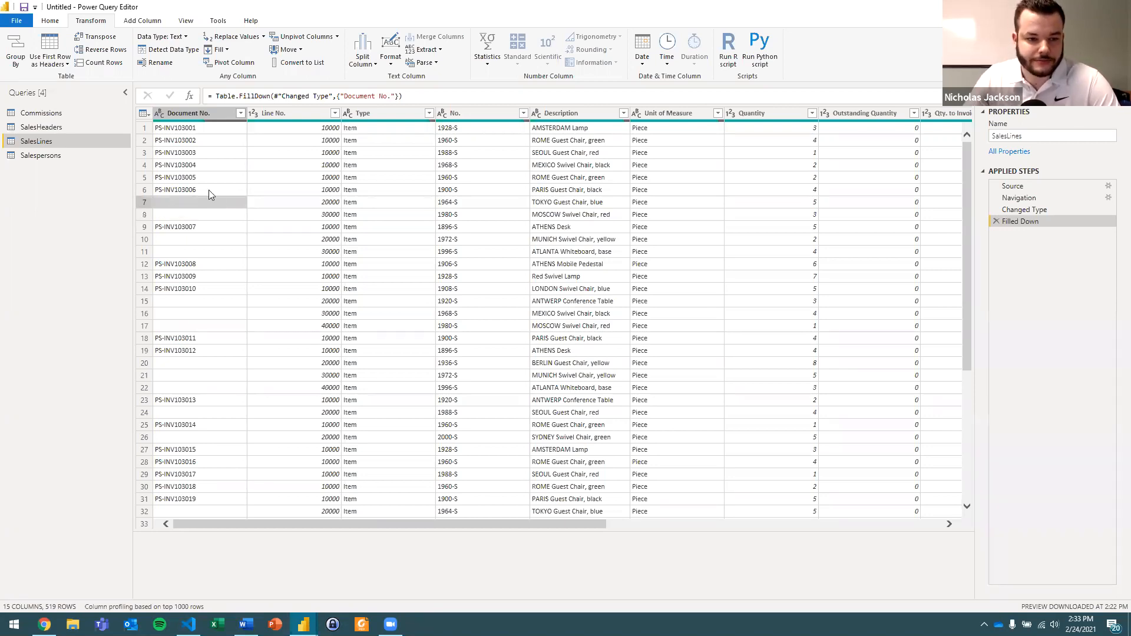
Replace the empty values in the Document No. column with null and check the replaced cells in rows 7 to 15.
left_click(197, 117)
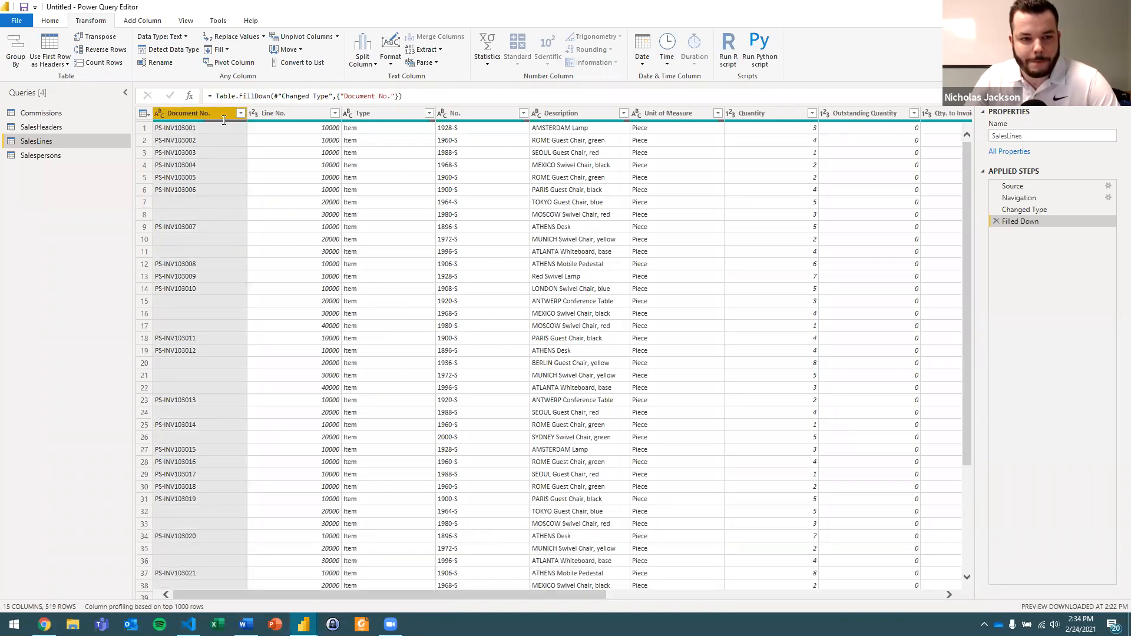
left_click(231, 38)
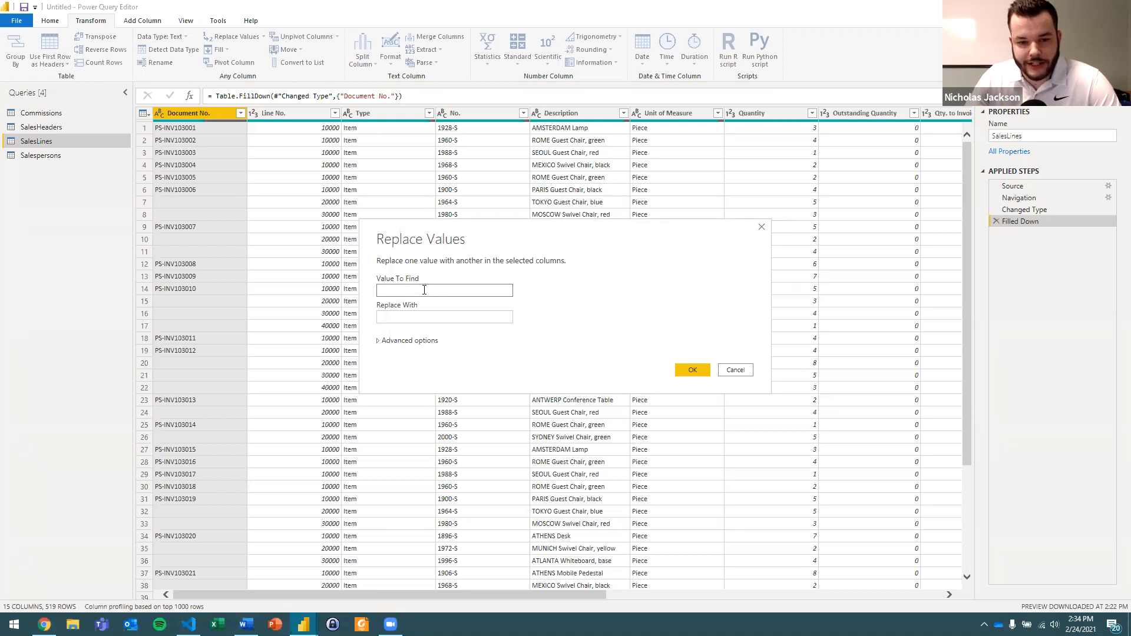
left_click(439, 316)
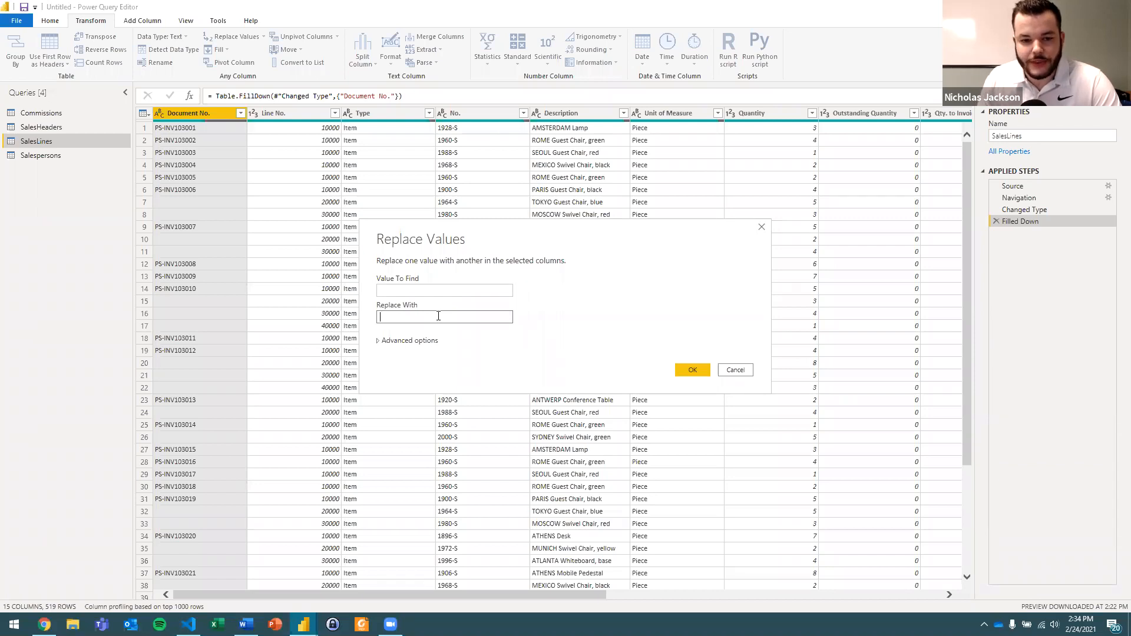
type("null")
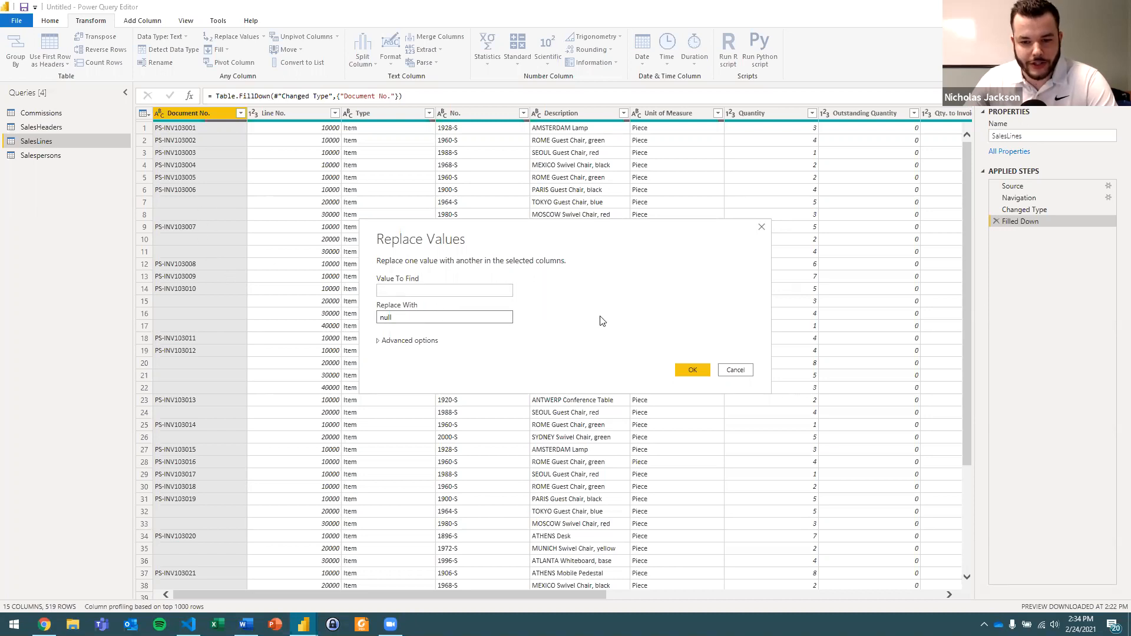
left_click(688, 371)
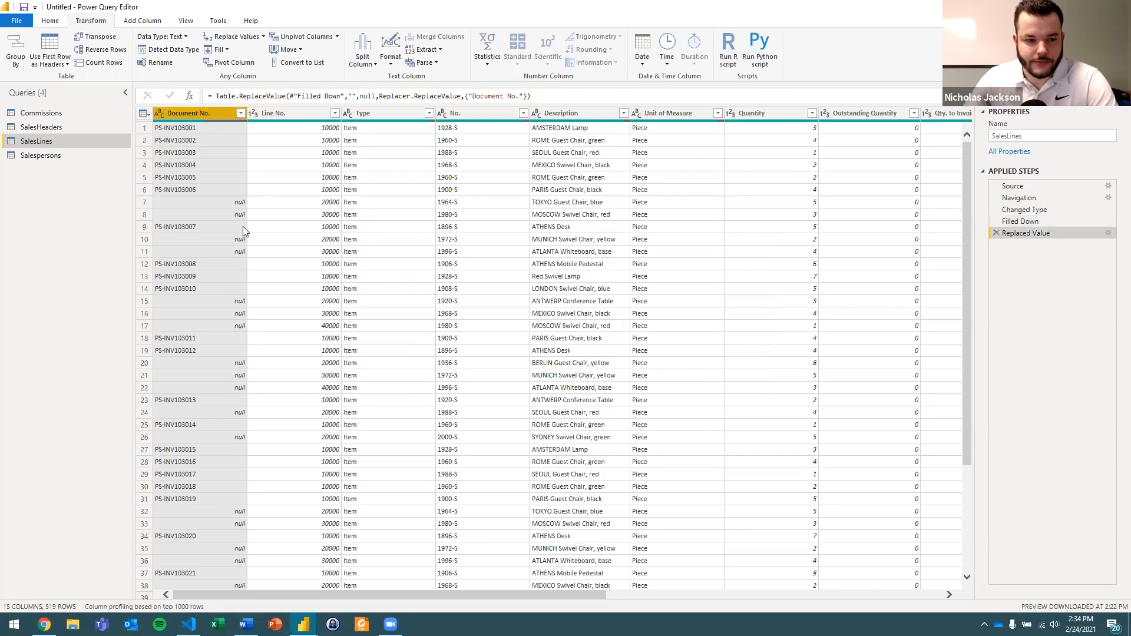
left_click(234, 205)
left_click(236, 215)
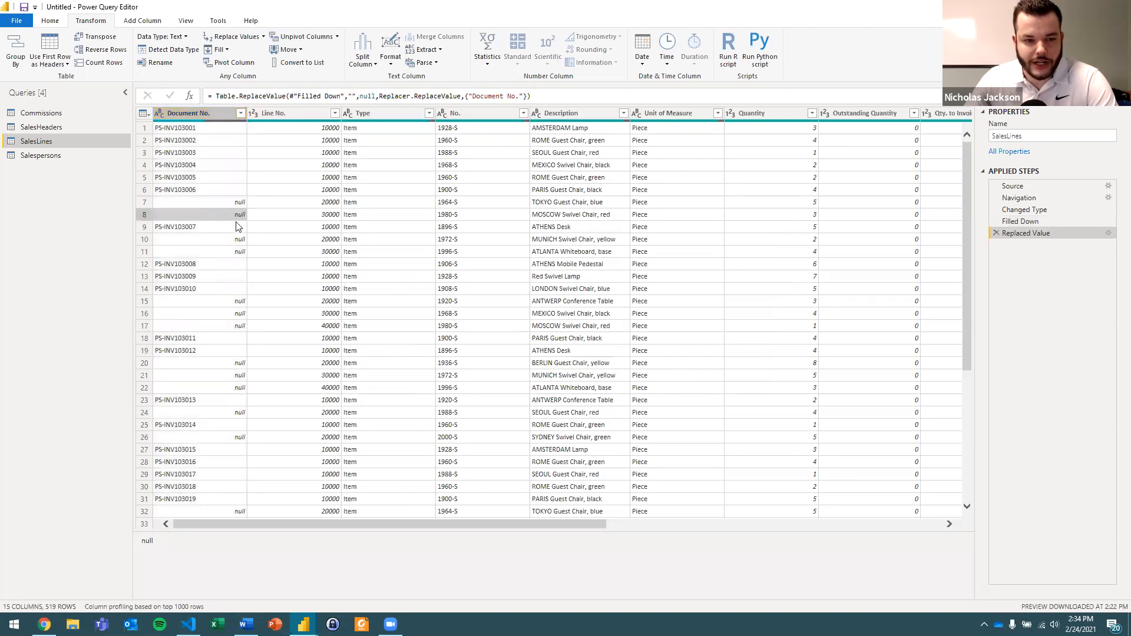
left_click(239, 240)
left_click(239, 252)
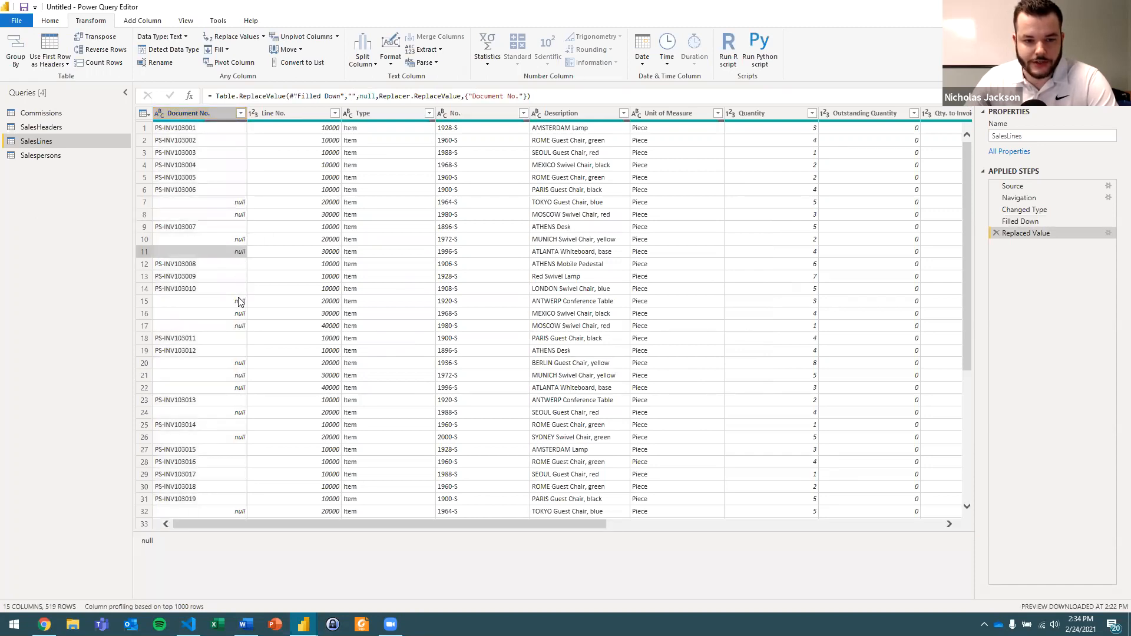
left_click(238, 300)
left_click(224, 207)
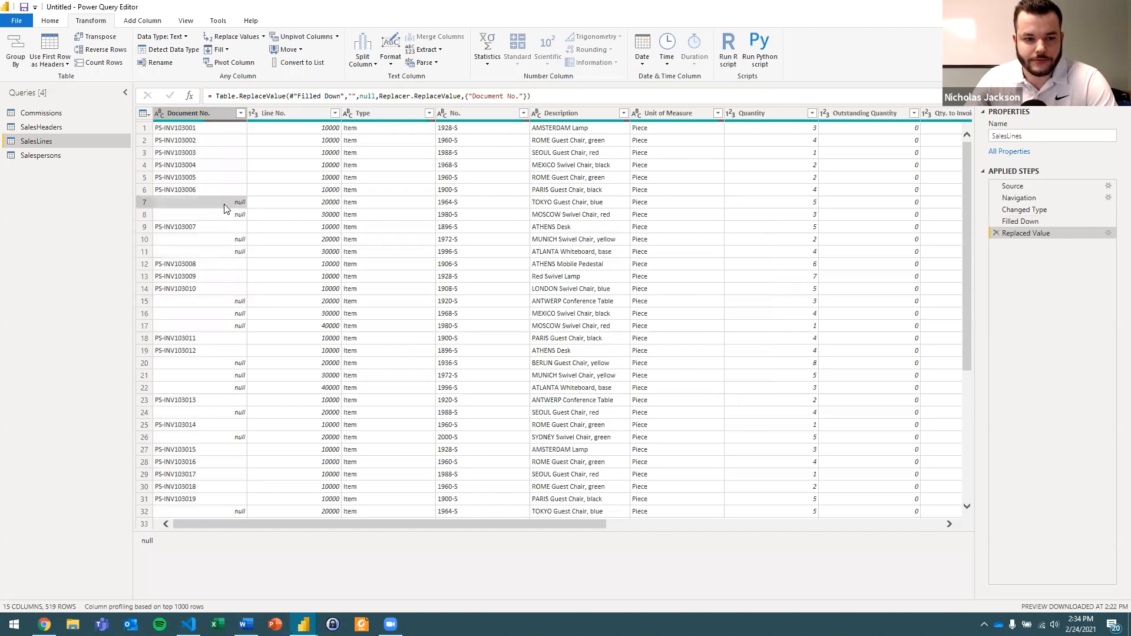
Fill the Document No. column down over its null cells and compare the result with the preceding Replaced Value step.
left_click(206, 114)
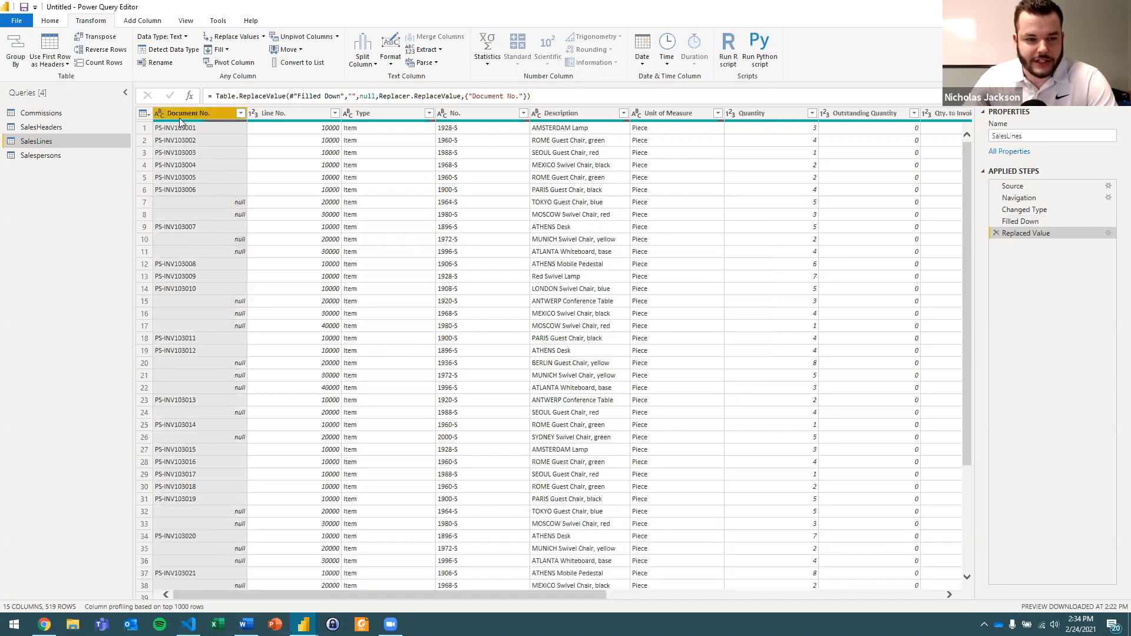
left_click(221, 50)
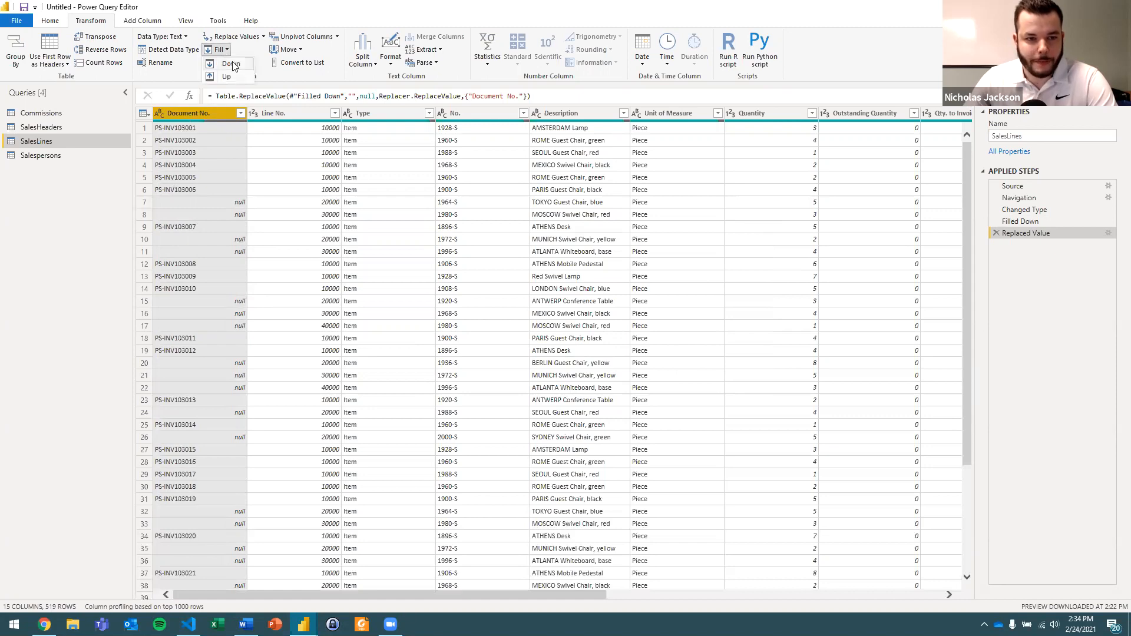
left_click(233, 65)
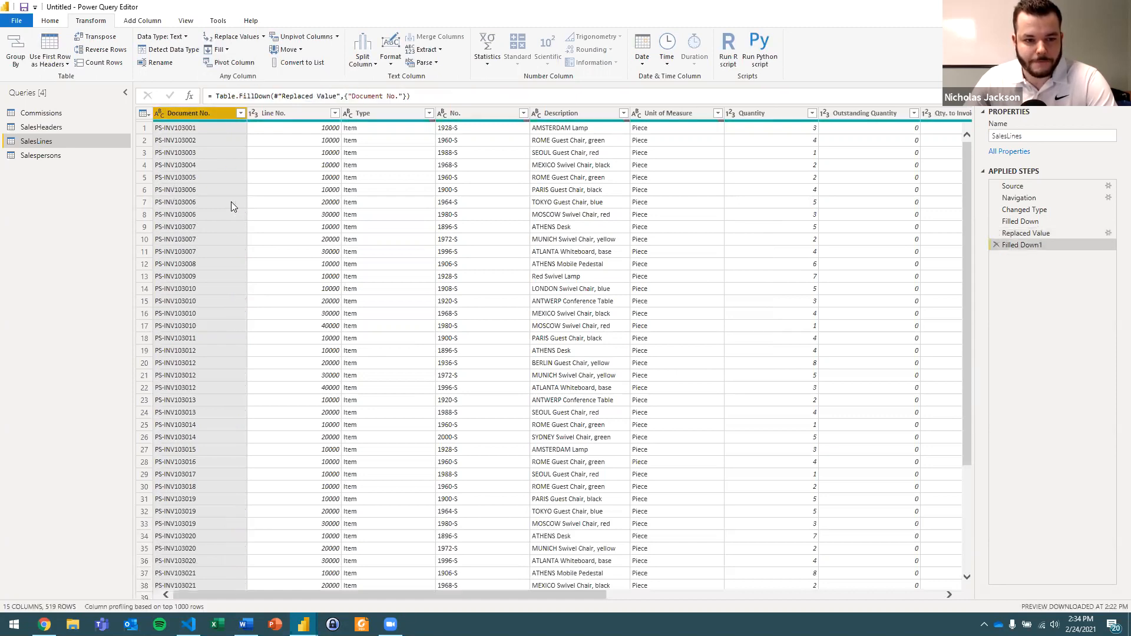
left_click(222, 216)
left_click(223, 191)
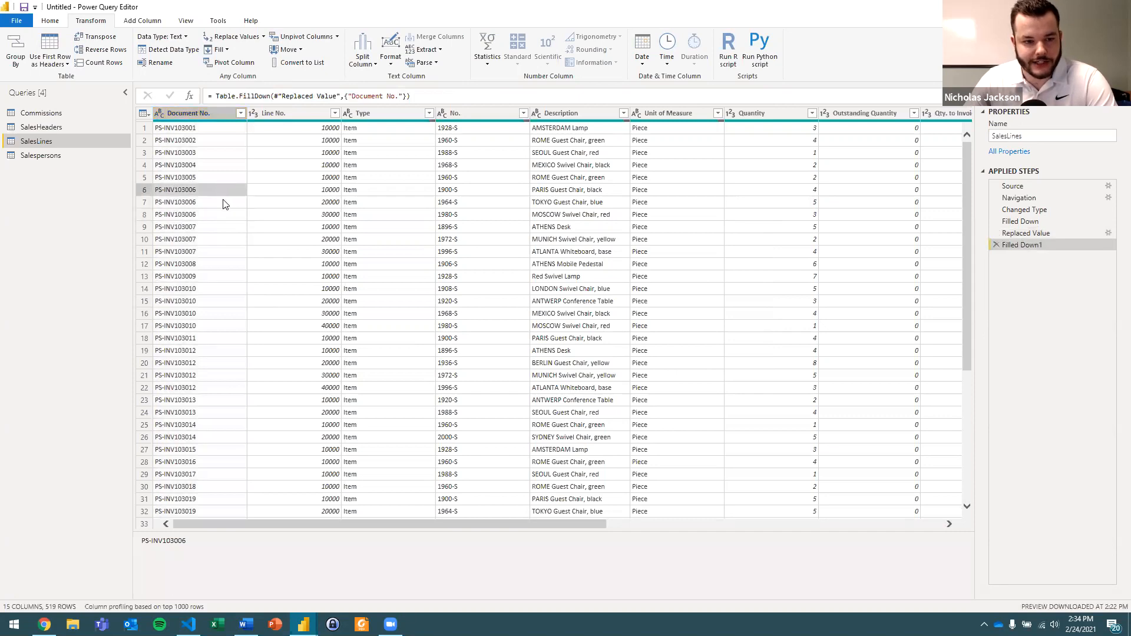
left_click(221, 217)
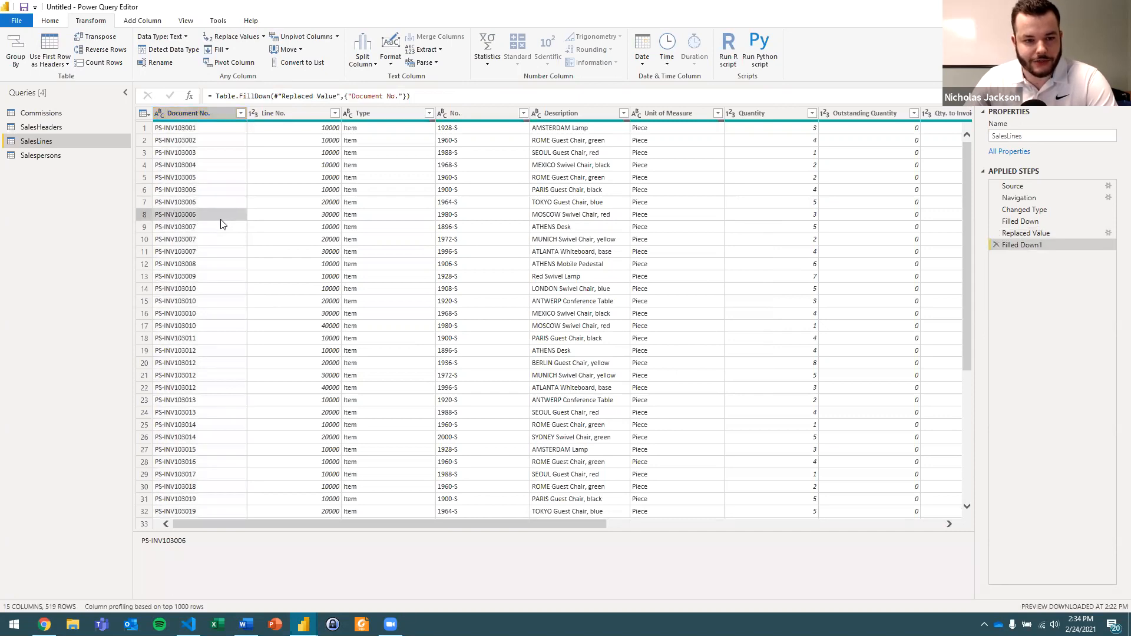
left_click(1024, 239)
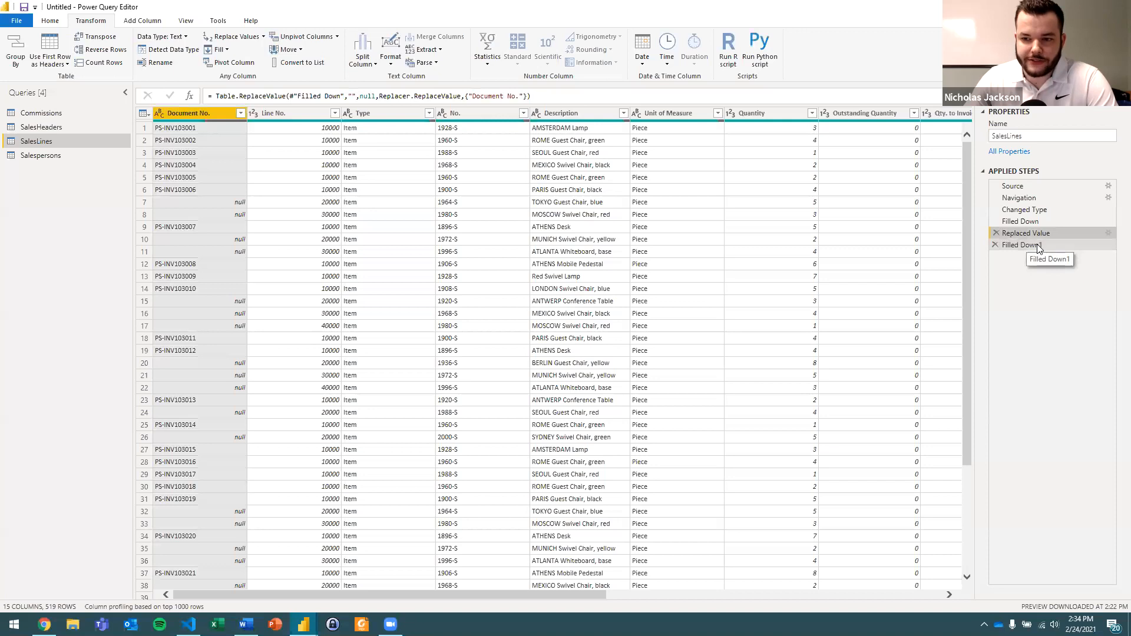
left_click(1037, 245)
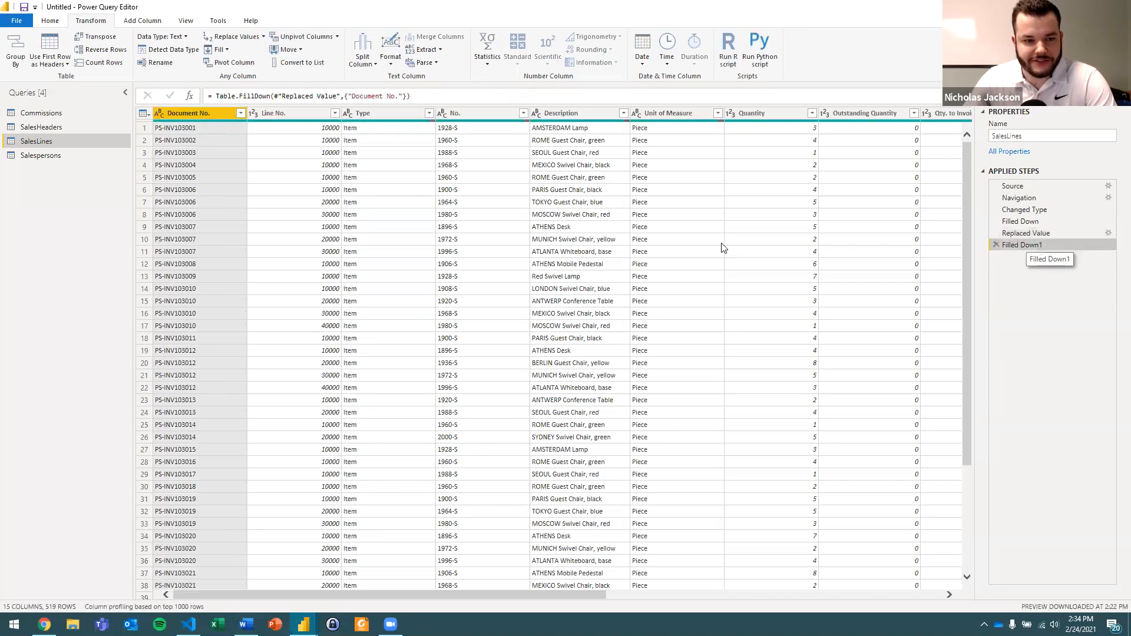
left_click(223, 214)
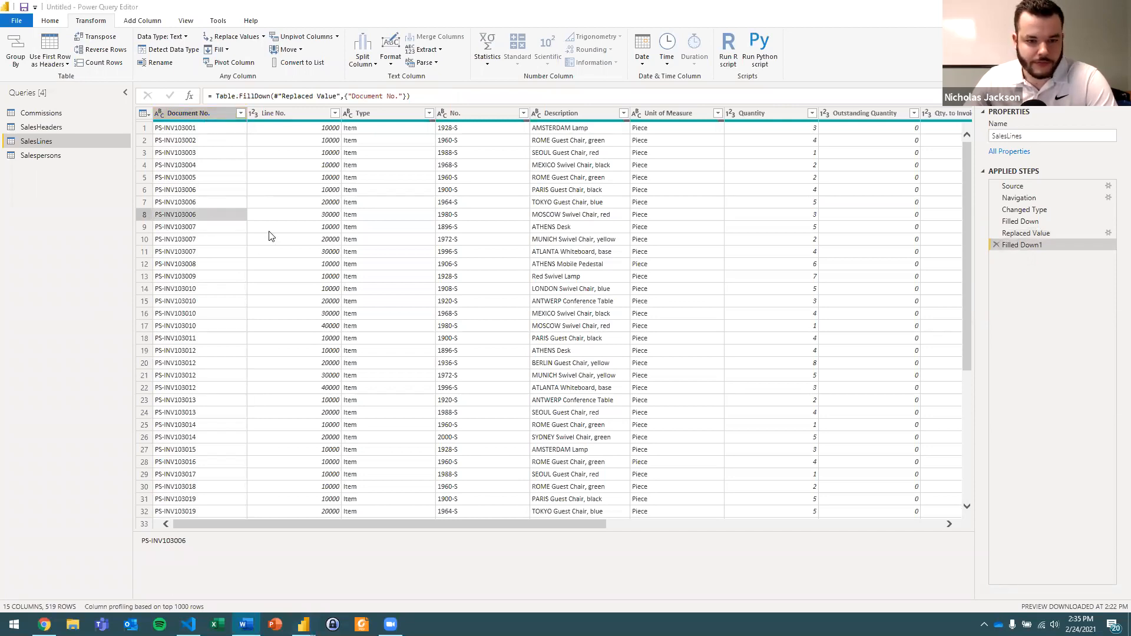
Change the data type of the Line No. column to Text.
left_click(191, 130)
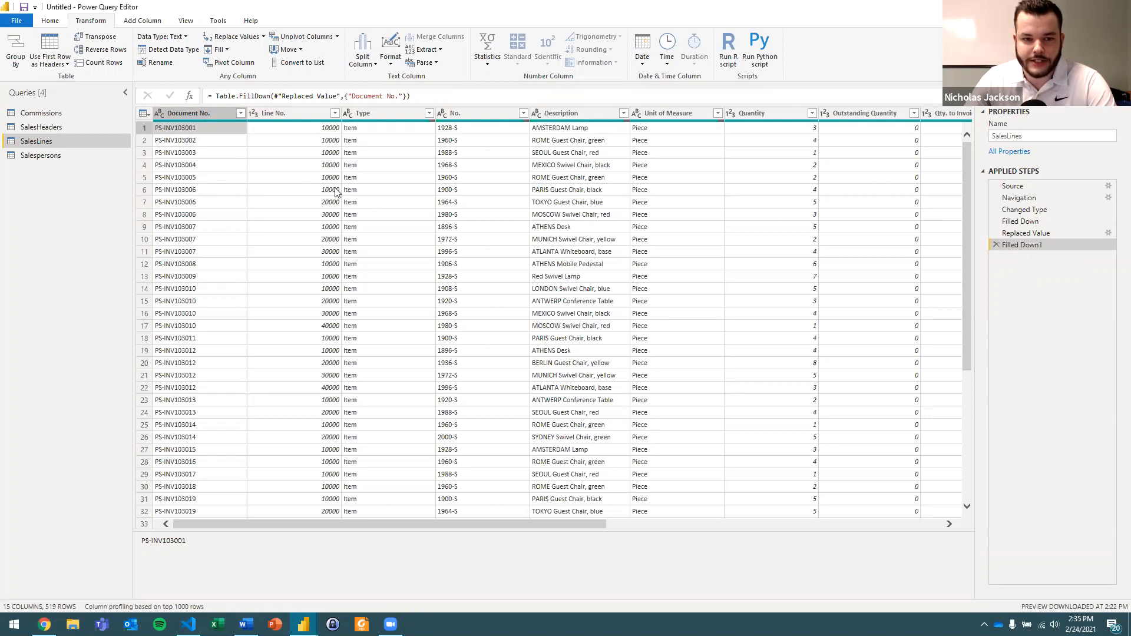
left_click(296, 131)
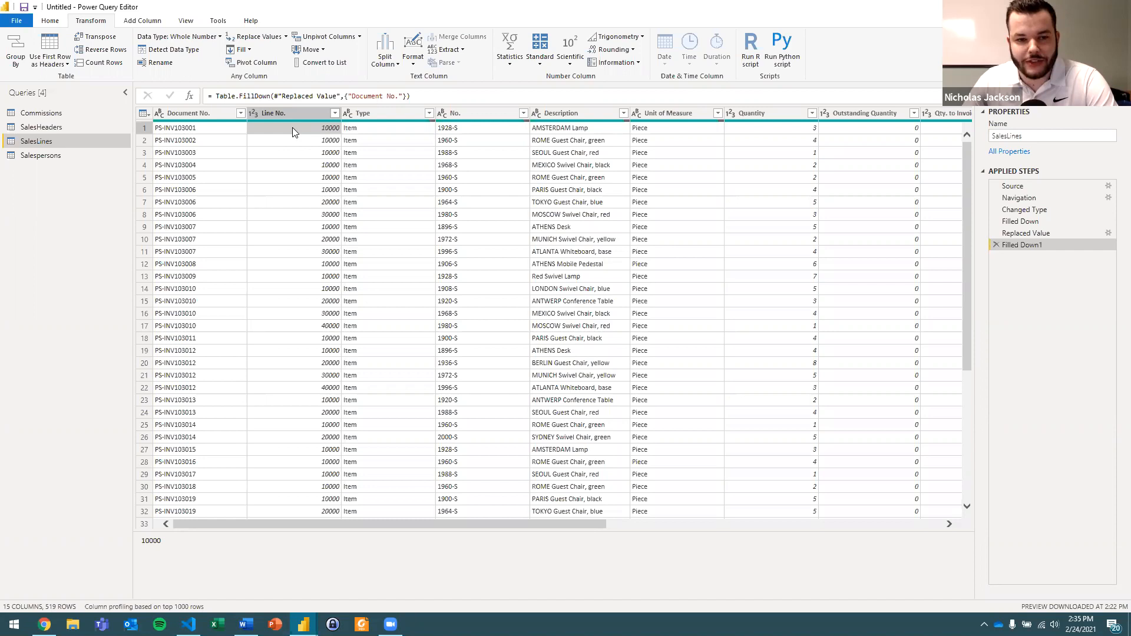
left_click(254, 115)
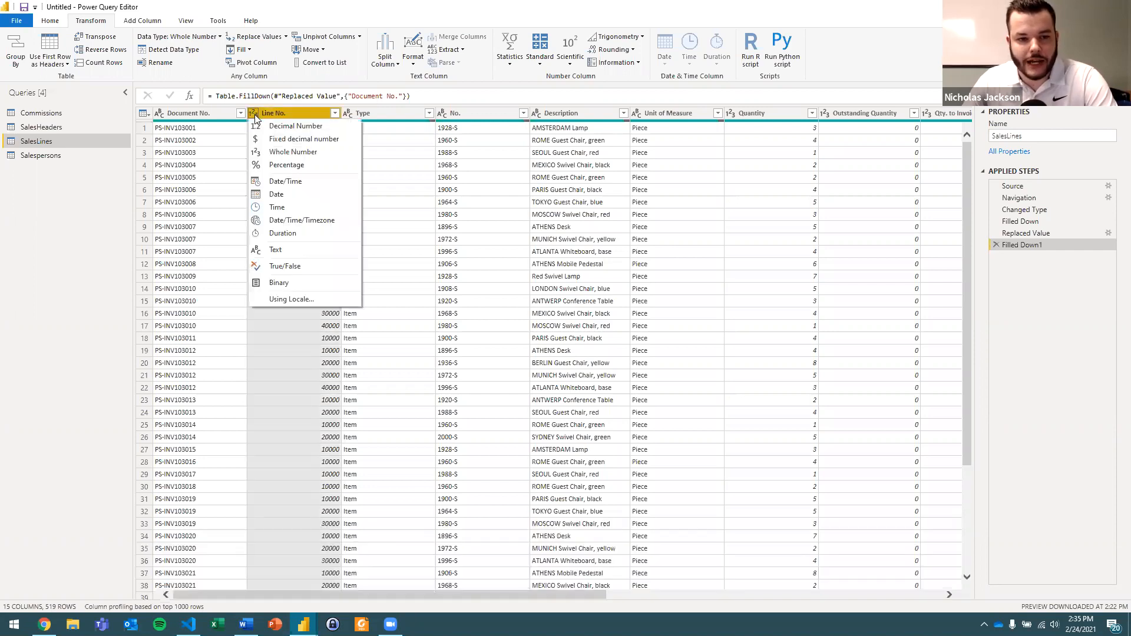
left_click(288, 251)
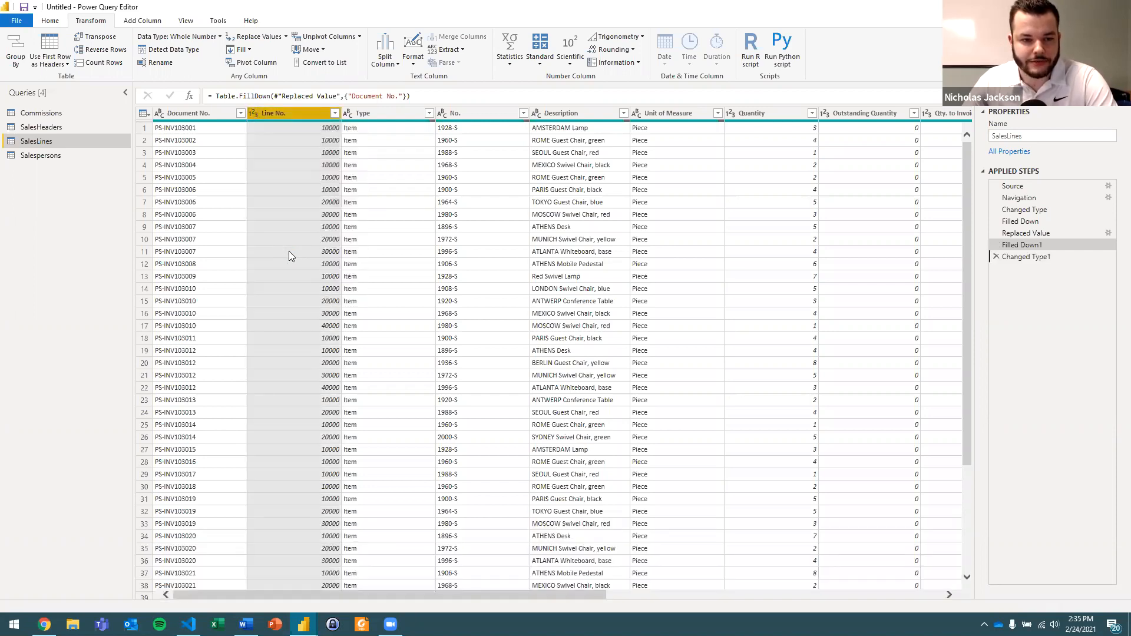
left_click(317, 129)
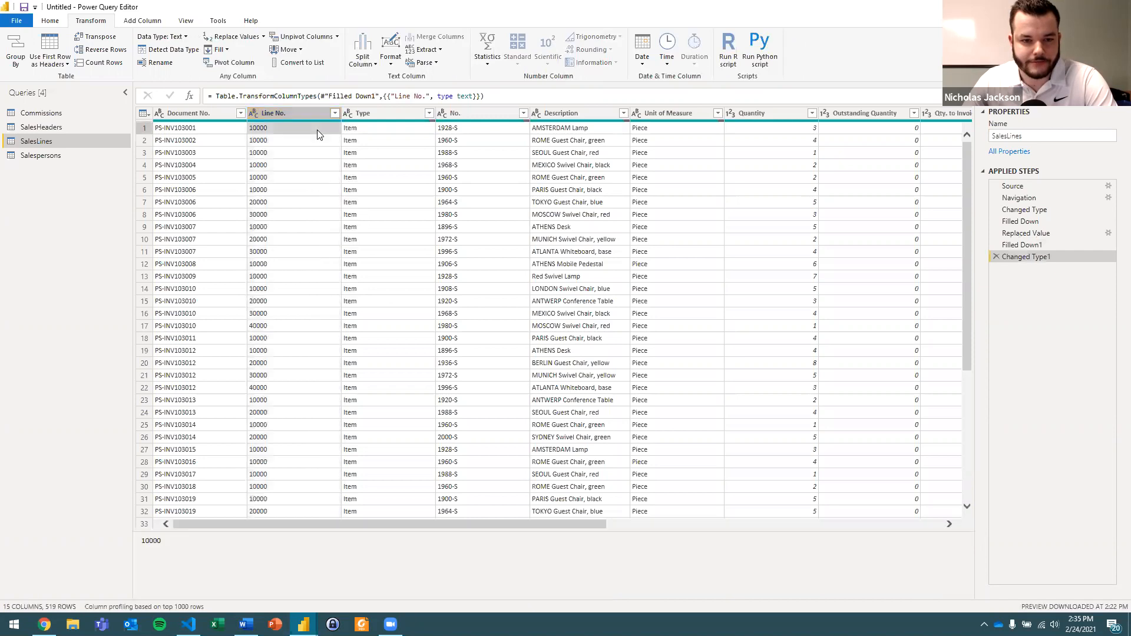
Change the data types of the Unit Price and Unit Cost ($) columns to Fixed decimal number.
left_click(380, 128)
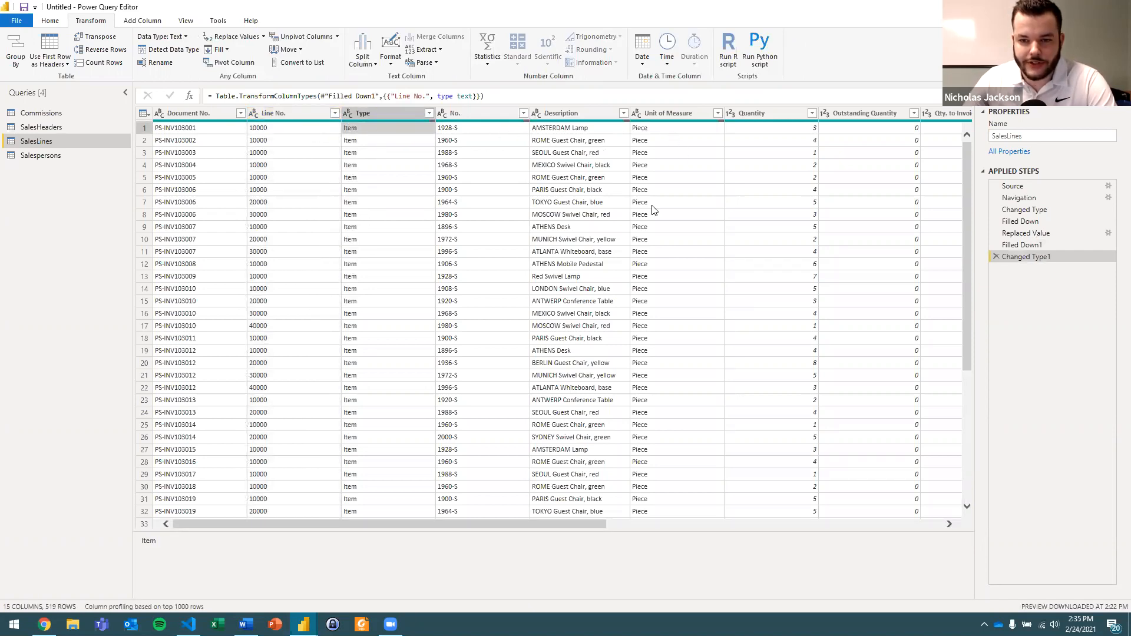
left_click_drag(586, 523, 806, 528)
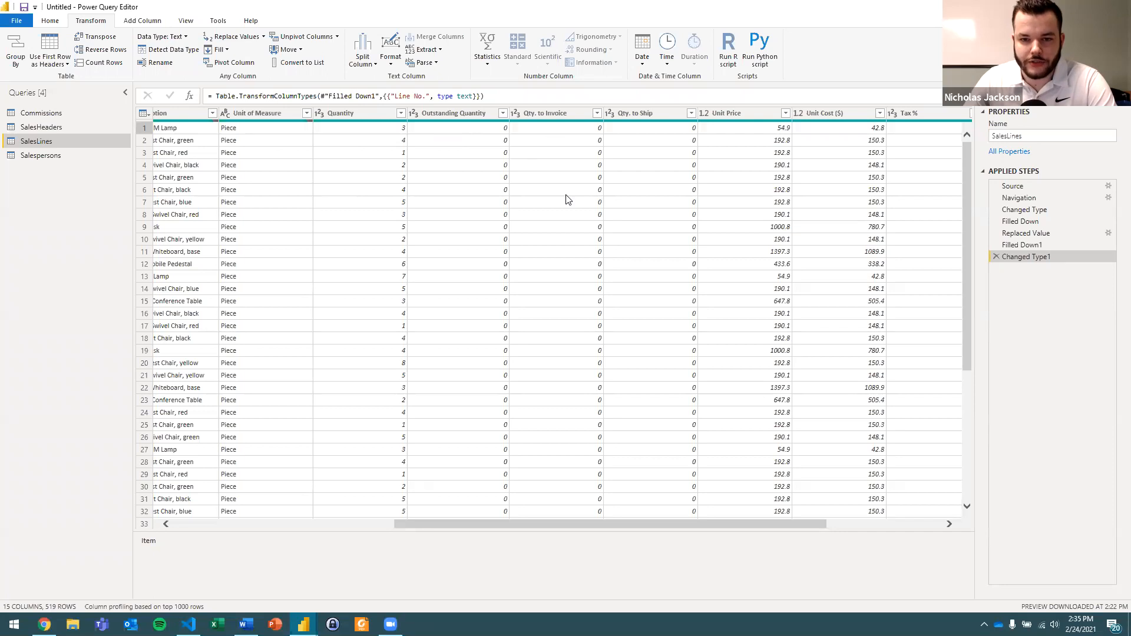
left_click(740, 127)
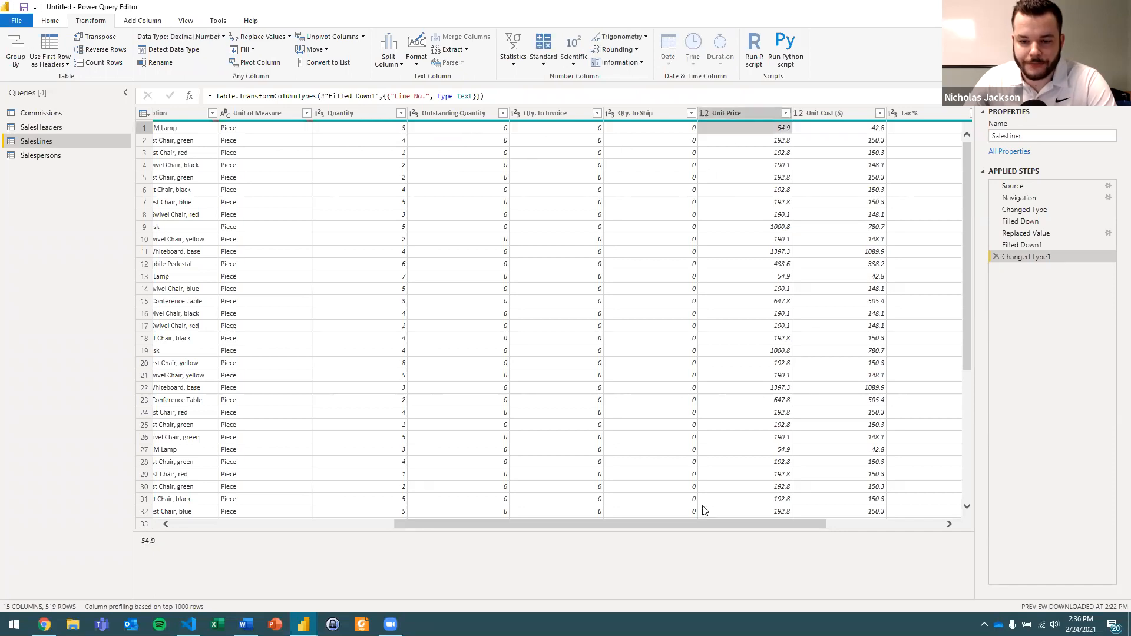
left_click_drag(719, 526, 883, 524)
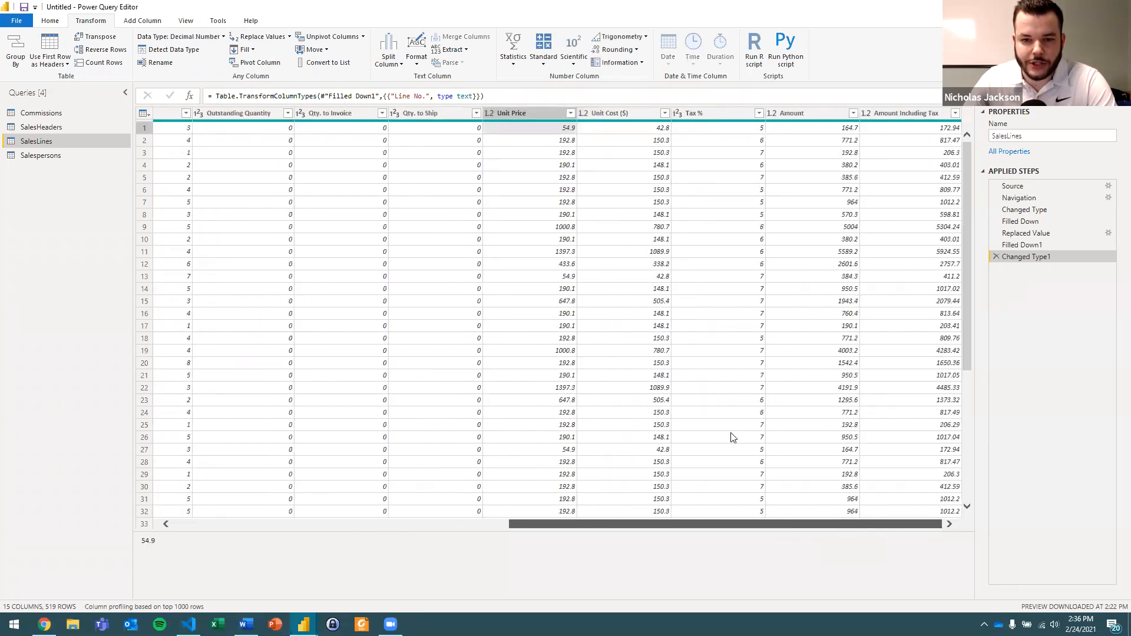
left_click(488, 113)
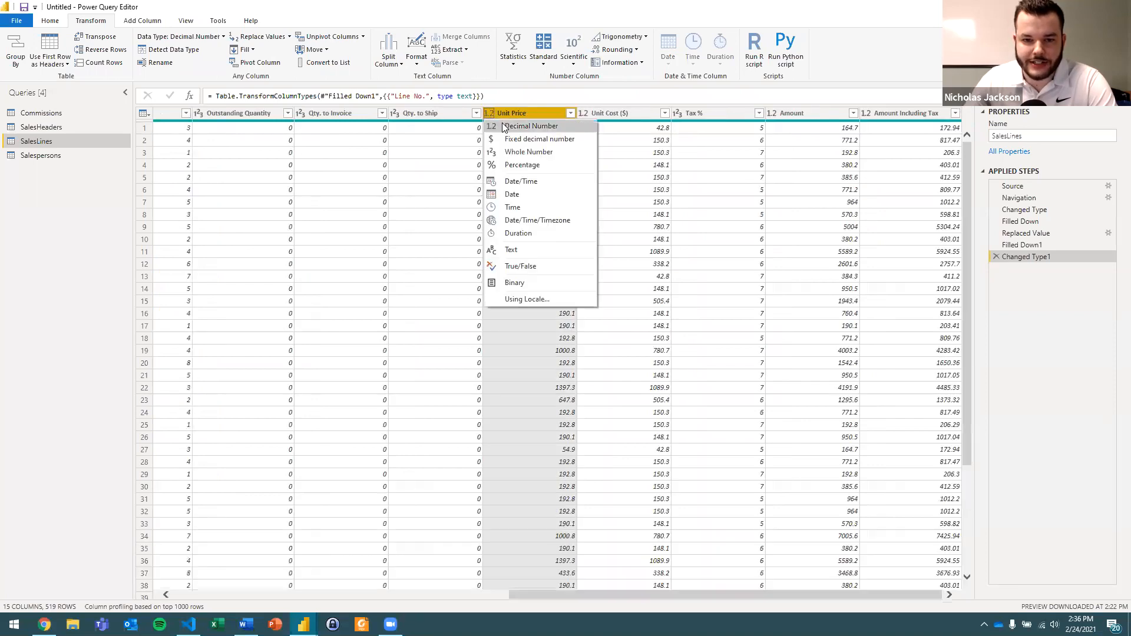
left_click(561, 140)
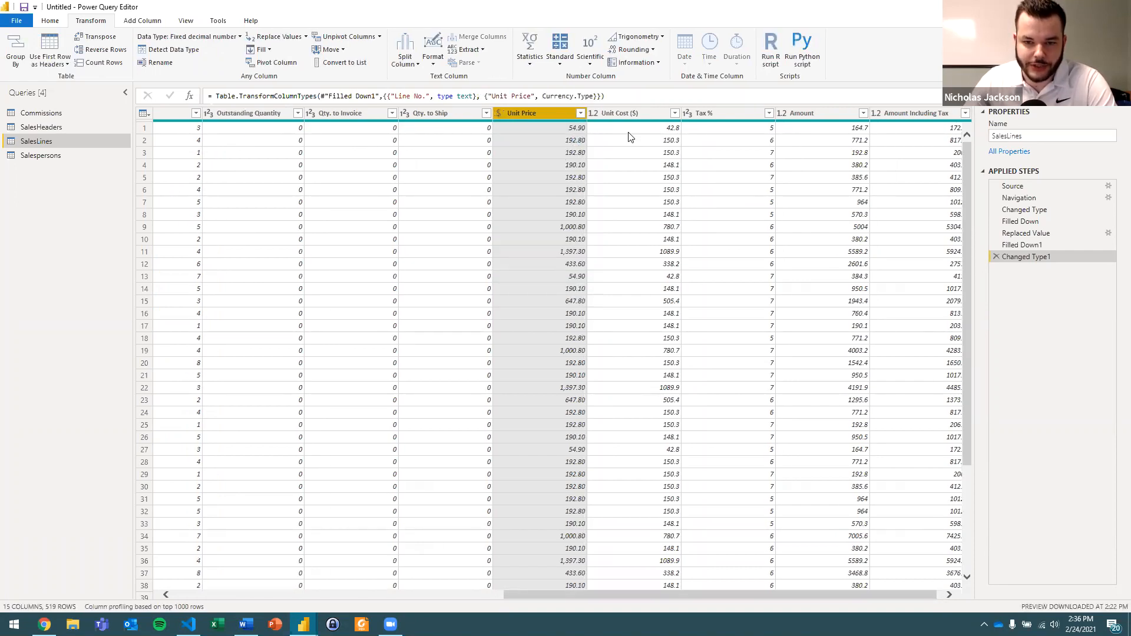
left_click(607, 115)
left_click(594, 114)
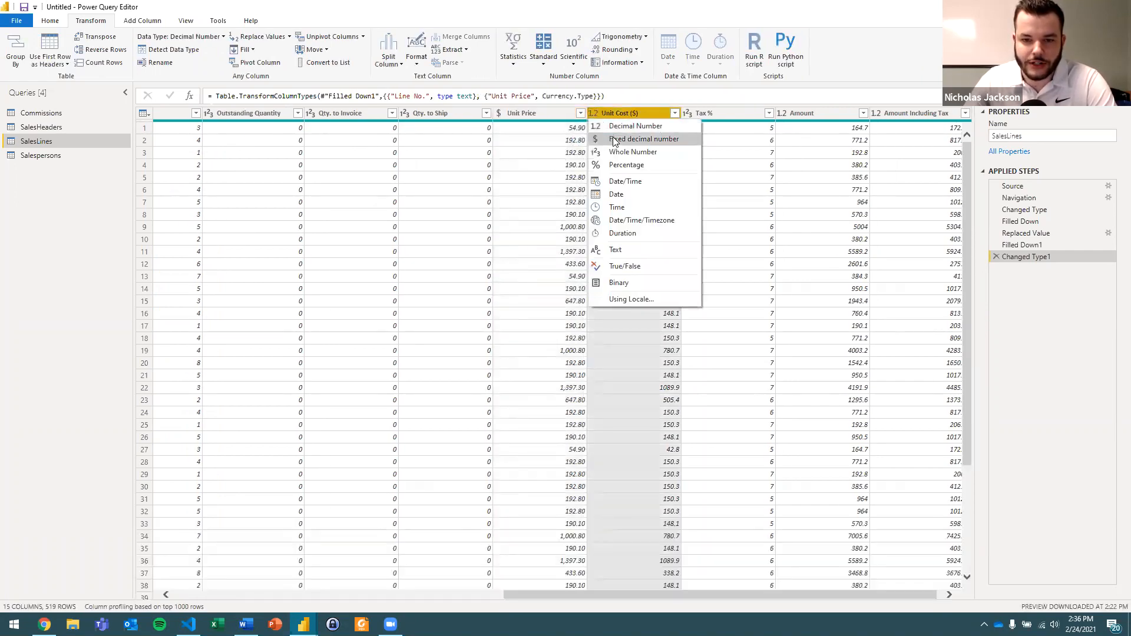
left_click(614, 140)
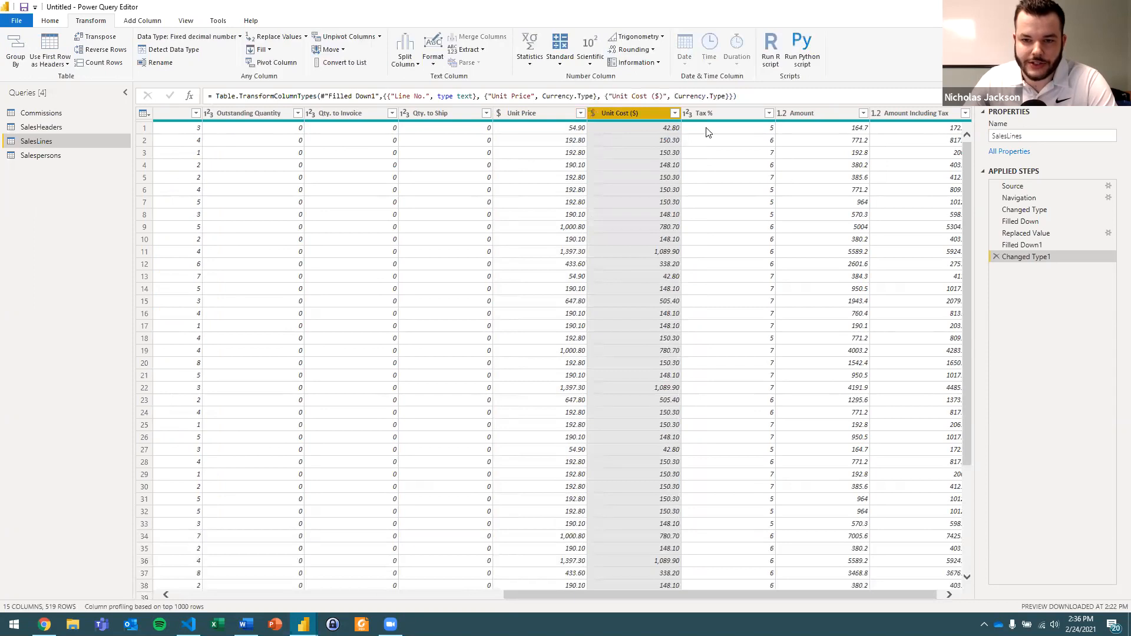
Change the data type of the Tax % column to Percentage and check its first two rows.
left_click(708, 133)
left_click_drag(810, 526, 855, 523)
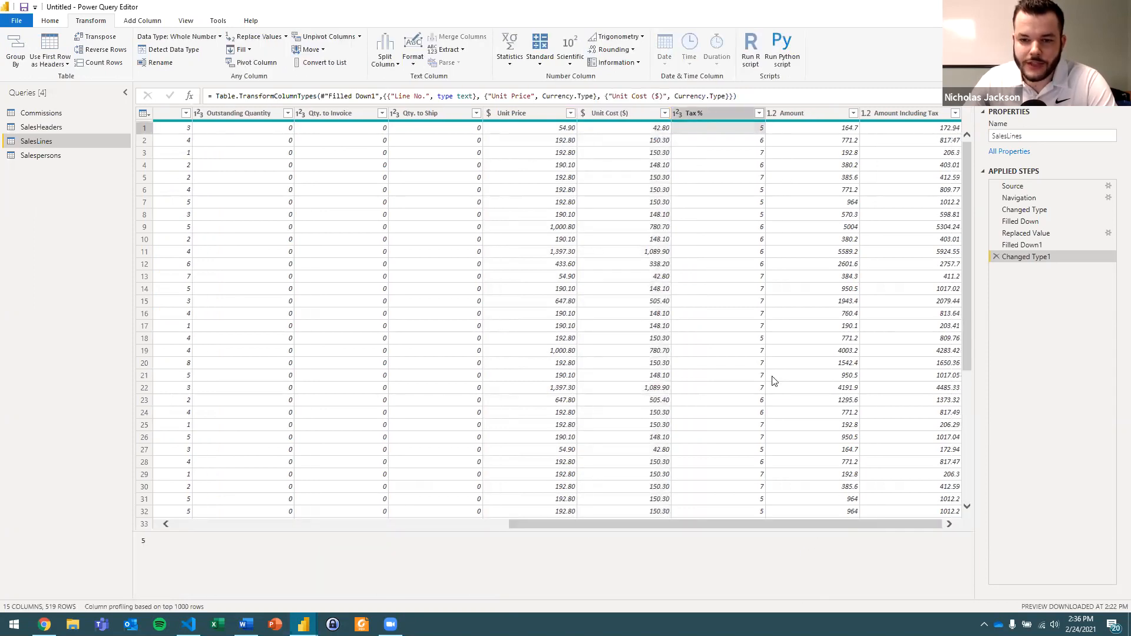
left_click(677, 113)
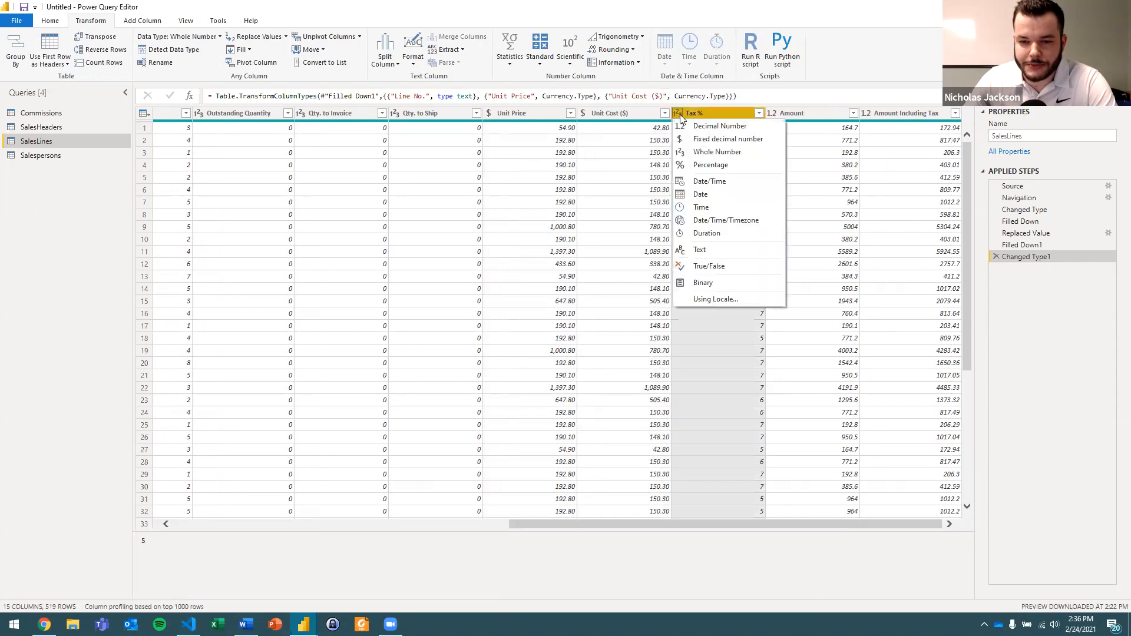
left_click(708, 166)
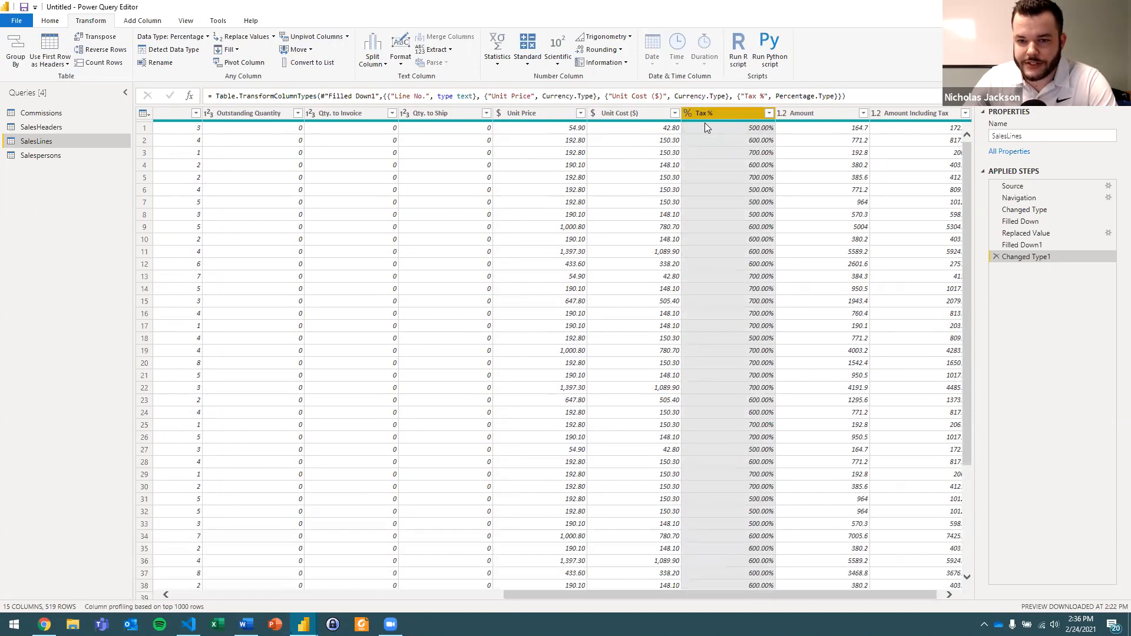
left_click(734, 129)
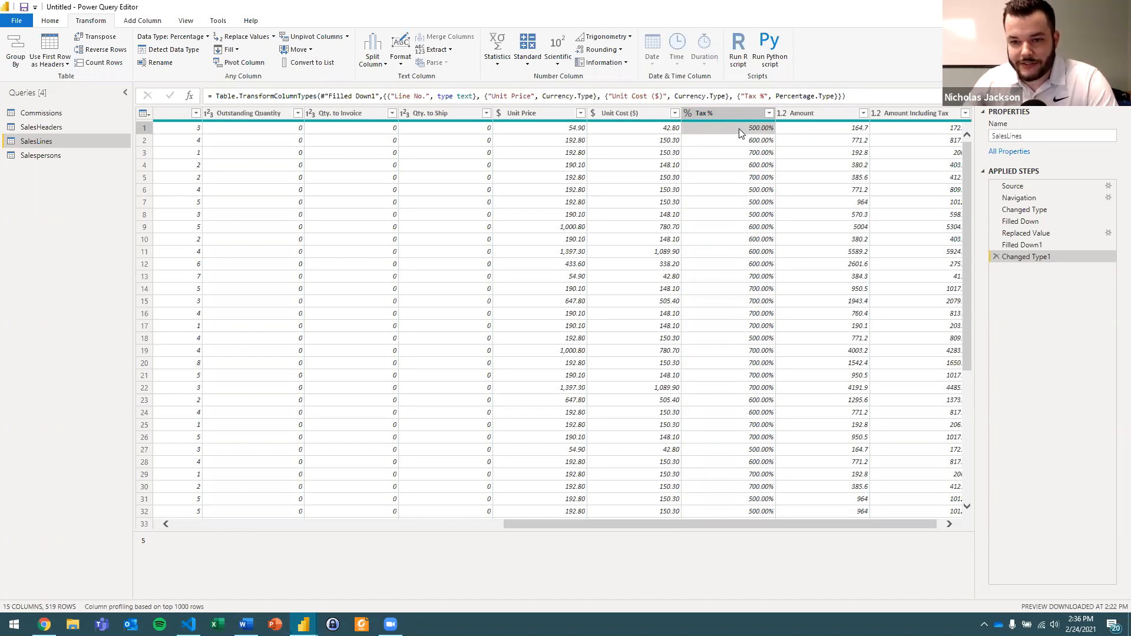
left_click(740, 140)
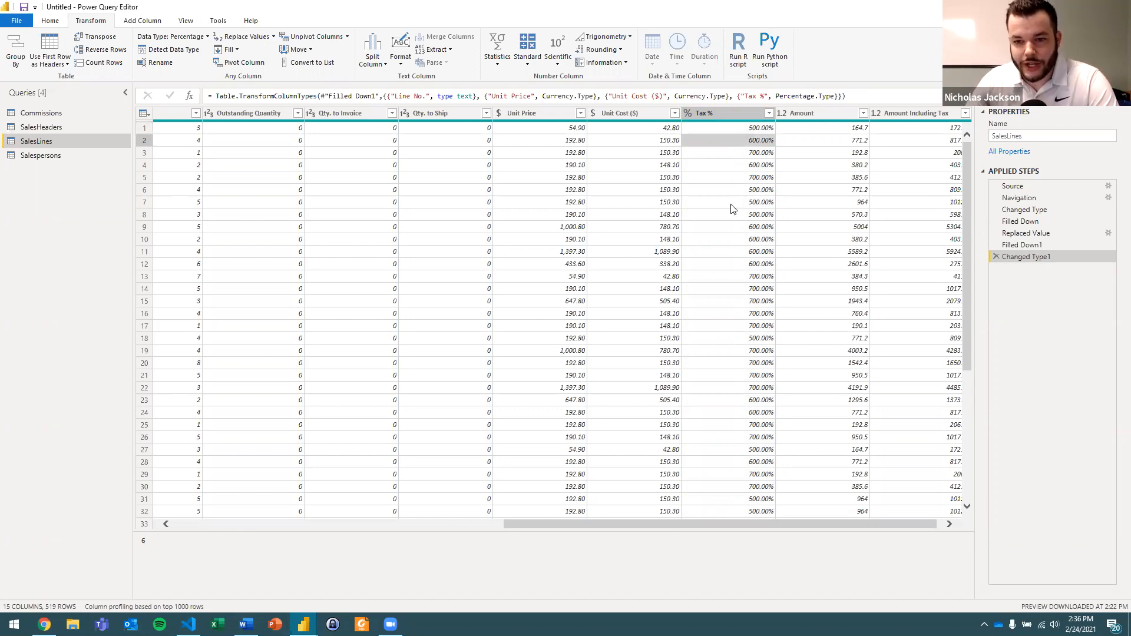
Divide every value in the Tax % column by 100 and check the first three rows.
left_click(715, 112)
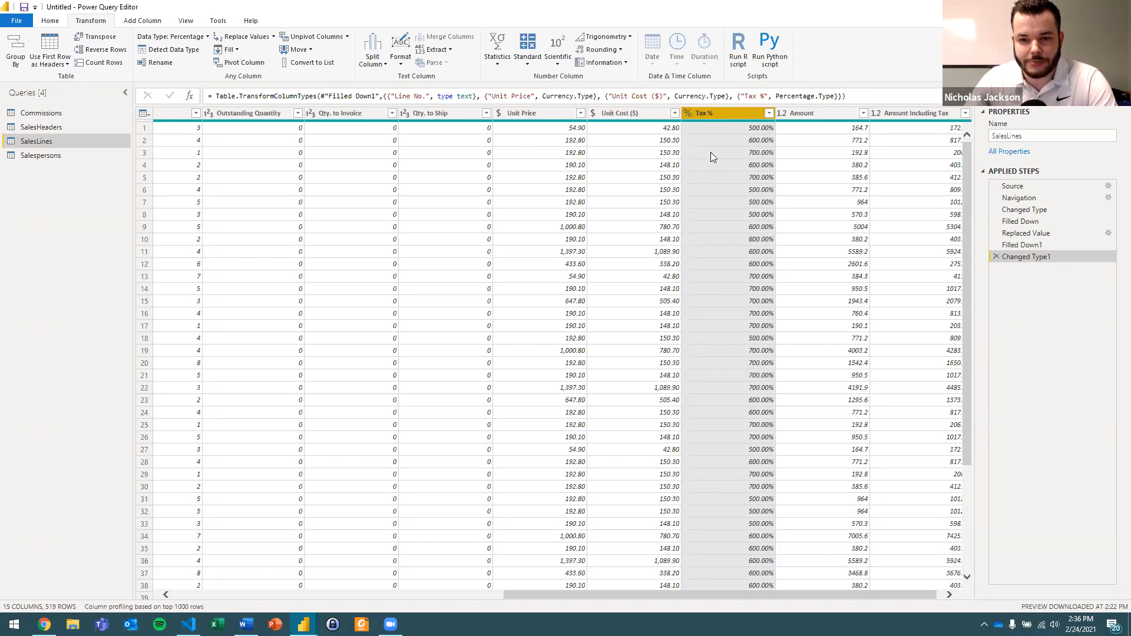
left_click(530, 62)
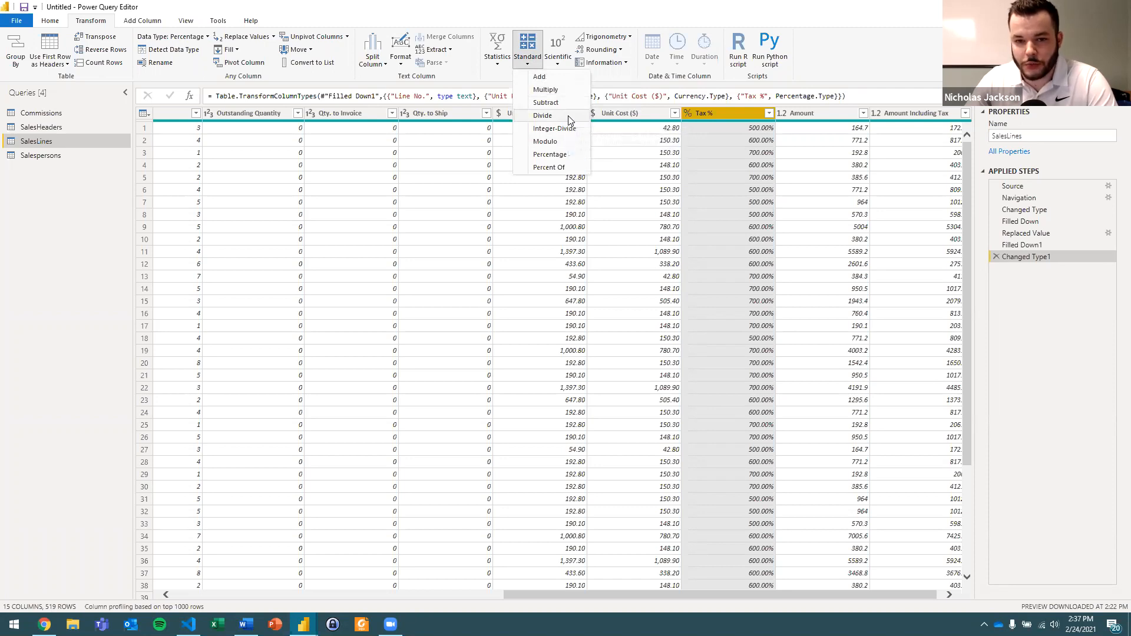
left_click(543, 116)
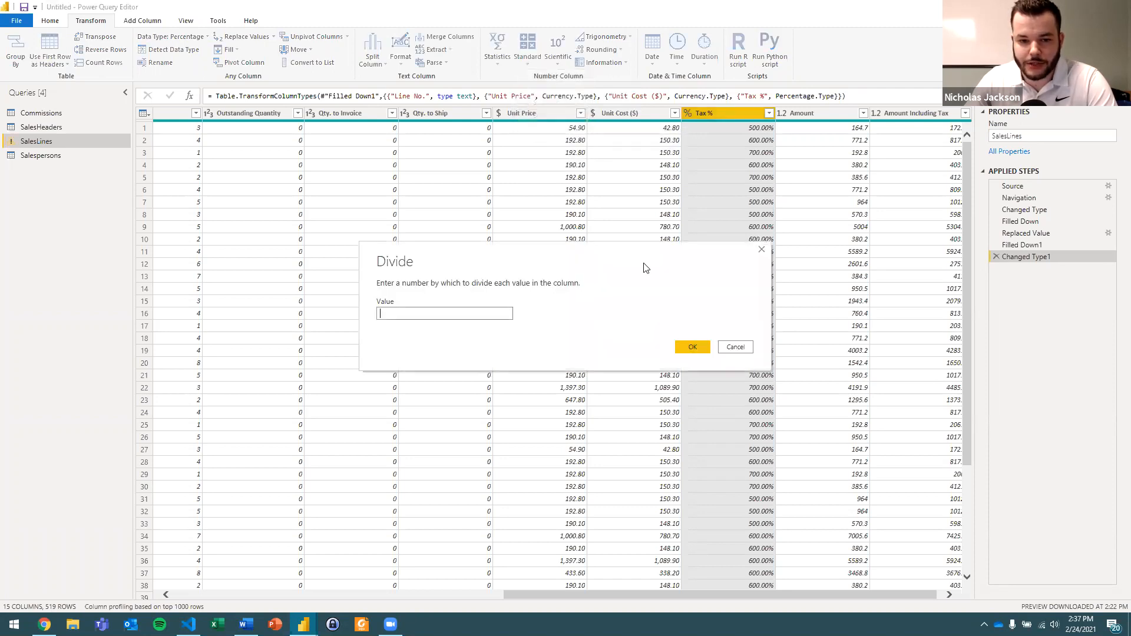
type("100")
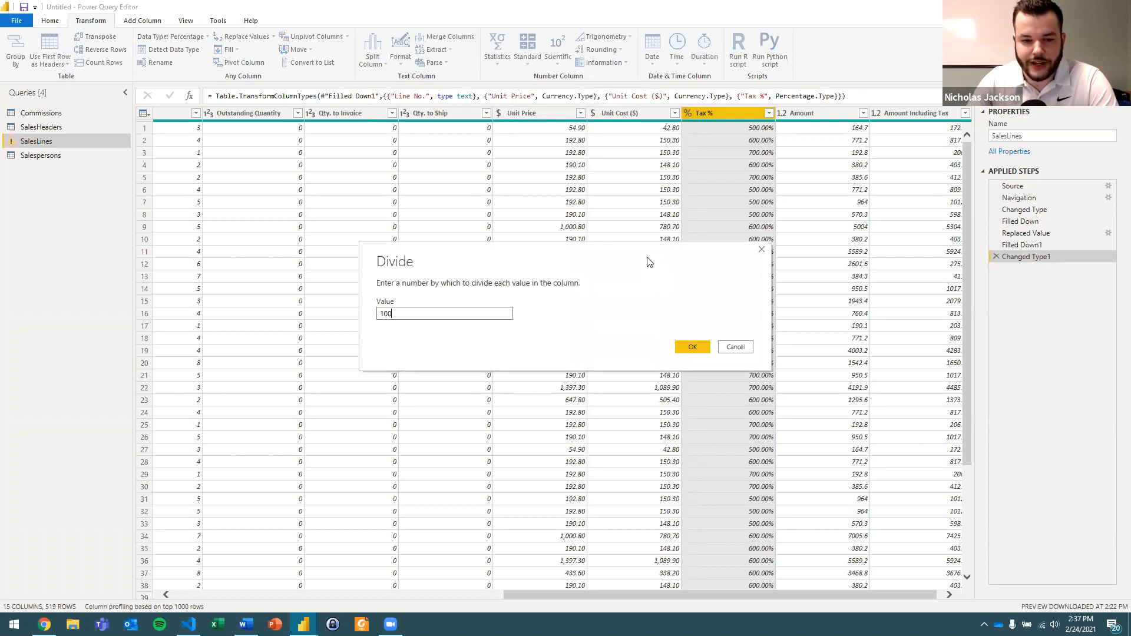
left_click(693, 346)
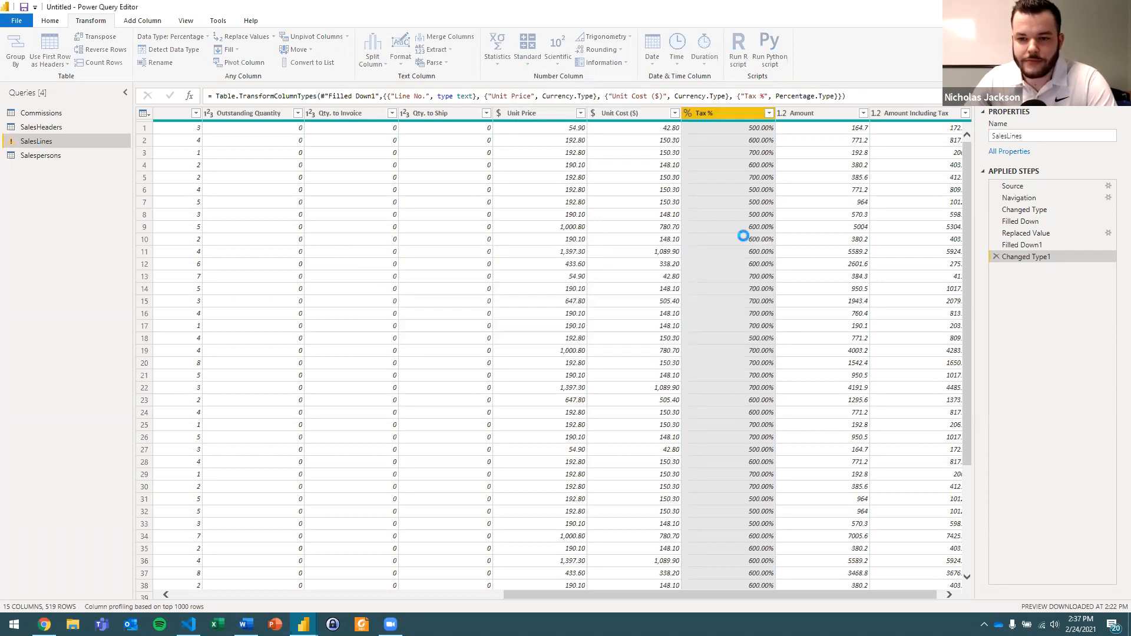
left_click(747, 130)
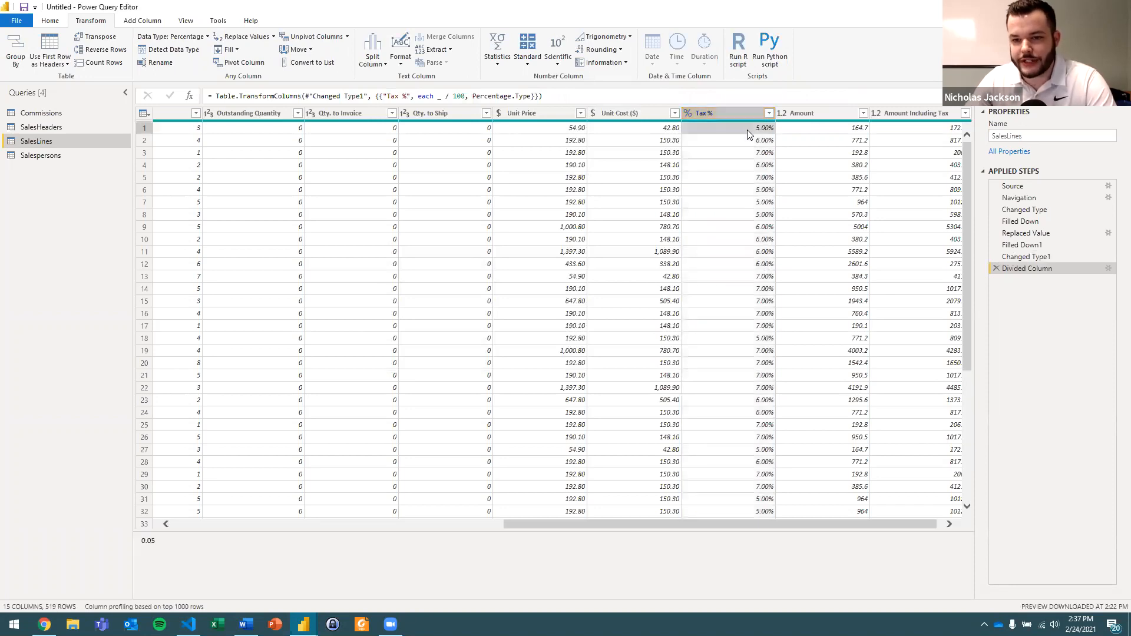
left_click(748, 140)
left_click(749, 152)
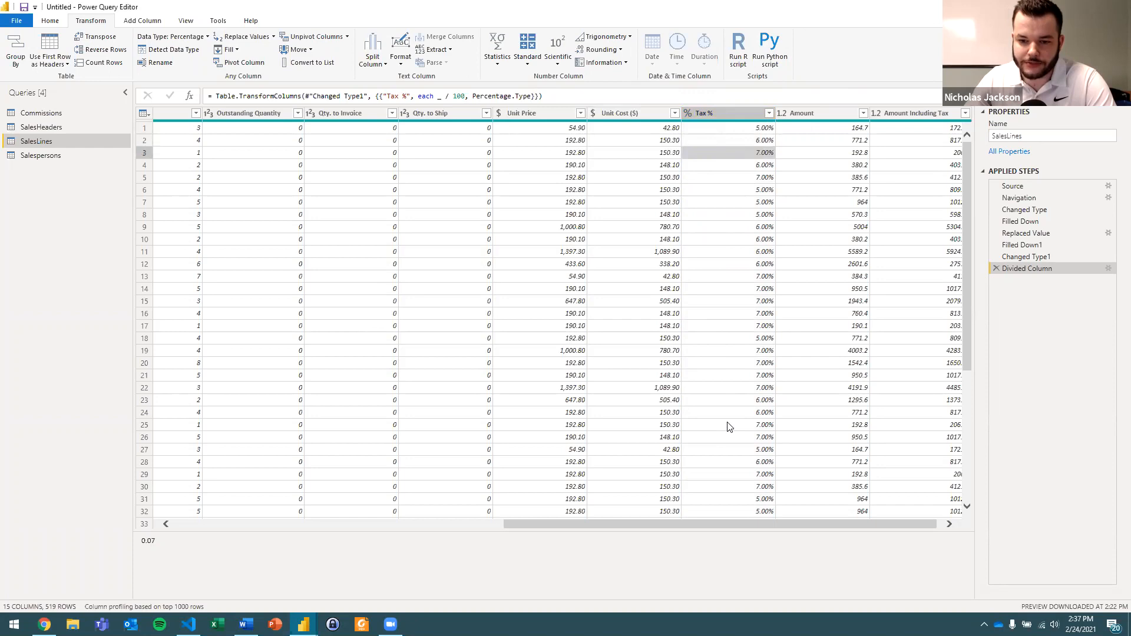
Change the data types of the Amount and Amount Including Tax columns to Fixed decimal number.
left_click(717, 113)
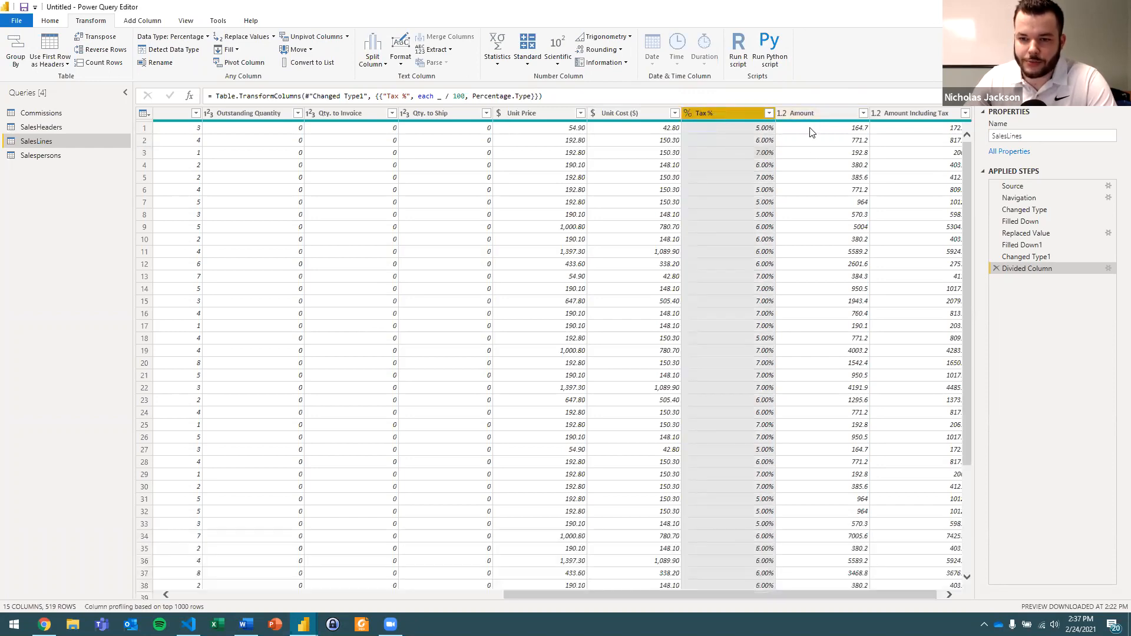
left_click(783, 115)
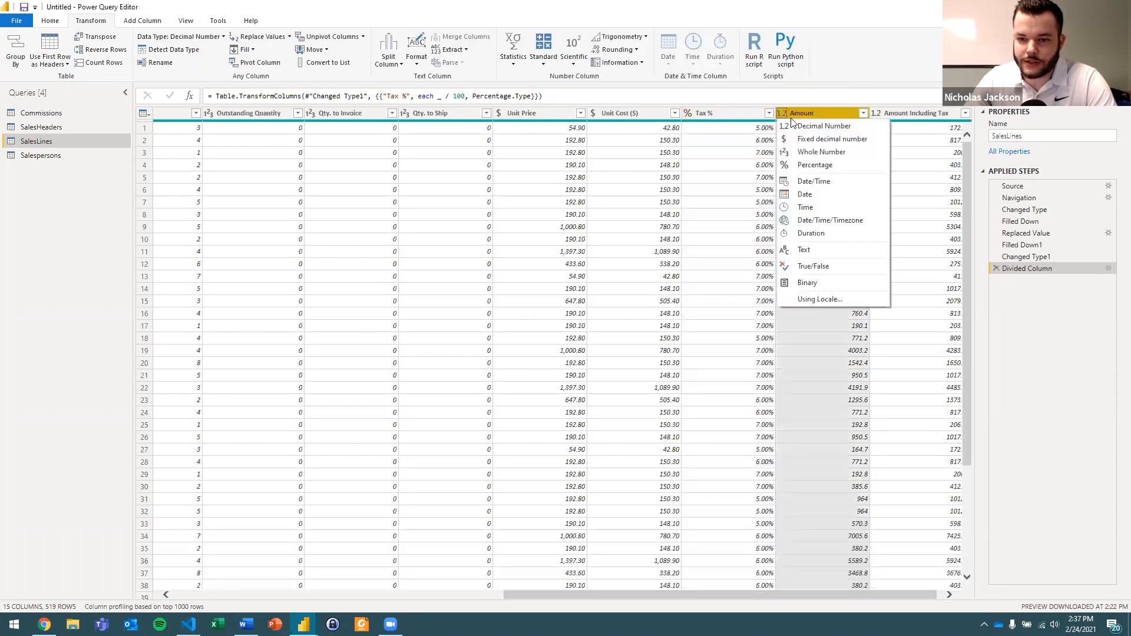
left_click(807, 138)
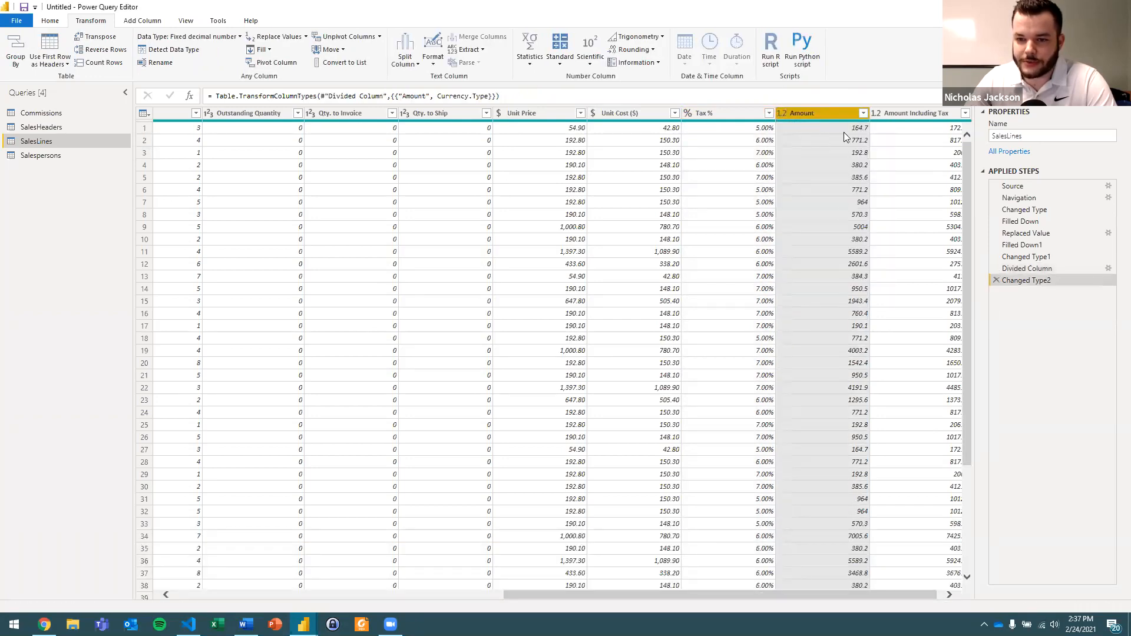
left_click(885, 114)
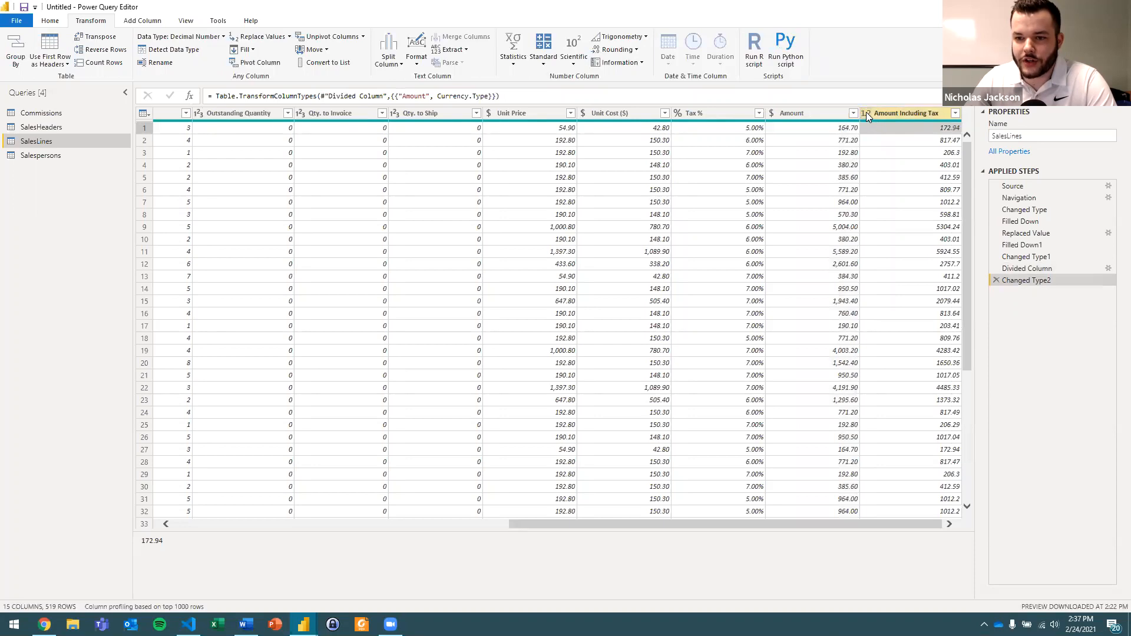
left_click(866, 112)
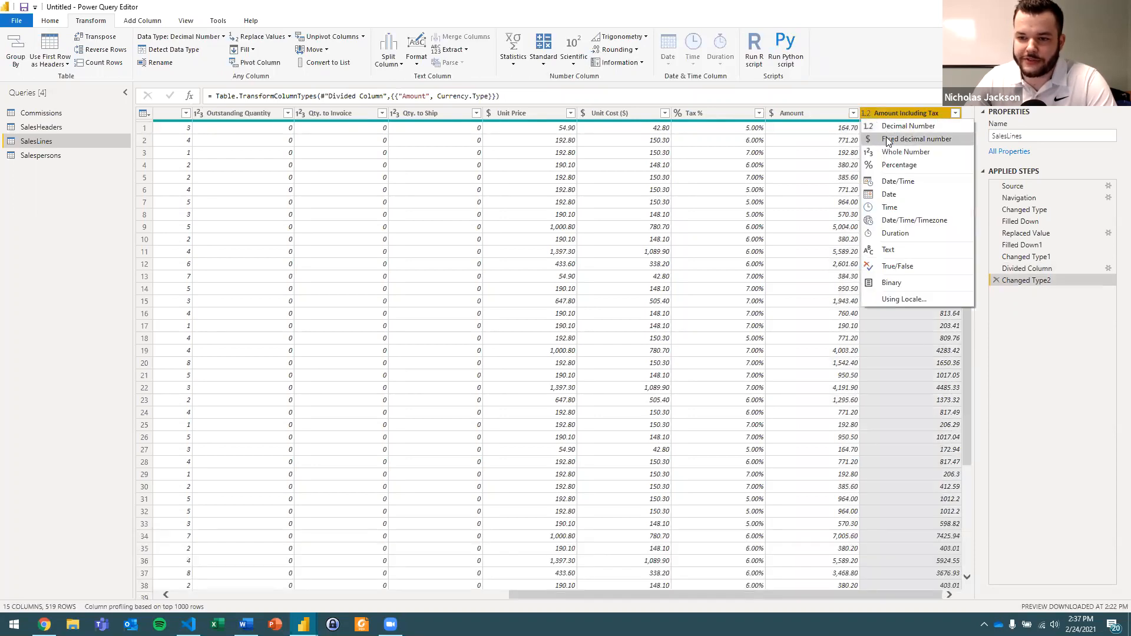
left_click(886, 138)
left_click(892, 127)
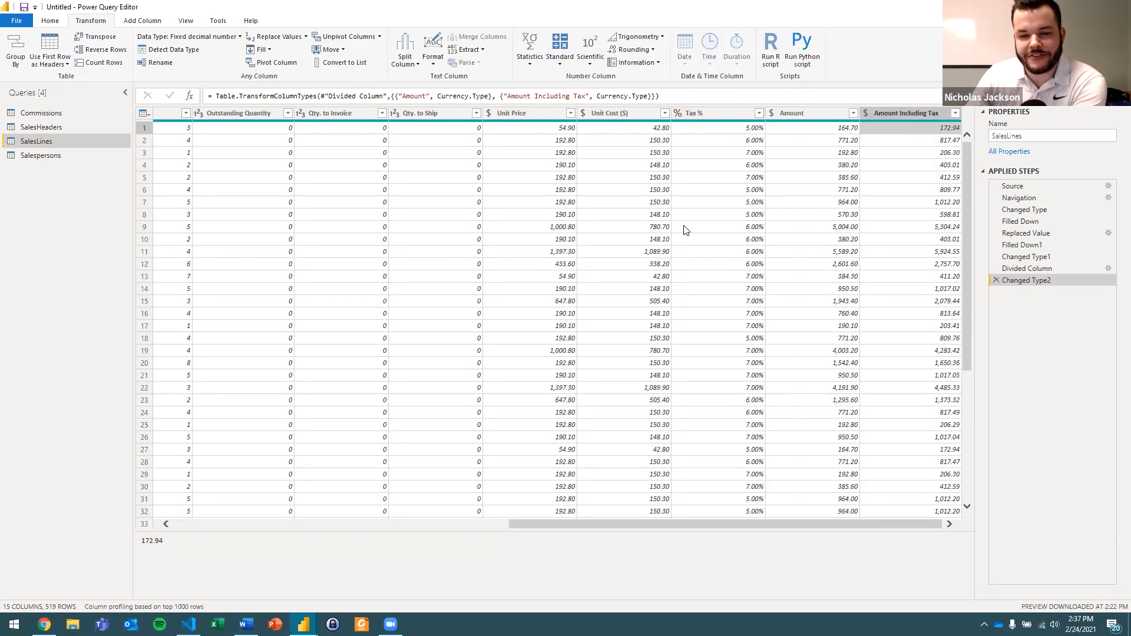
Examine the Unit Price and Unit Cost ($) columns side by side and compare their first-row values.
right_click(643, 178)
left_click(593, 128)
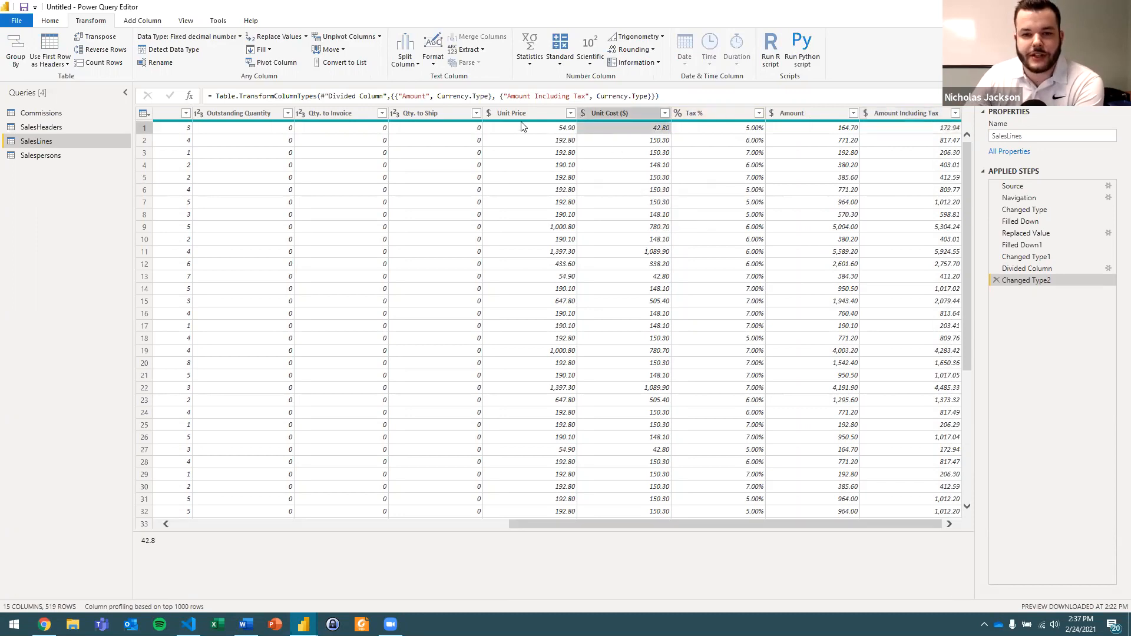
left_click(532, 116)
left_click(607, 115)
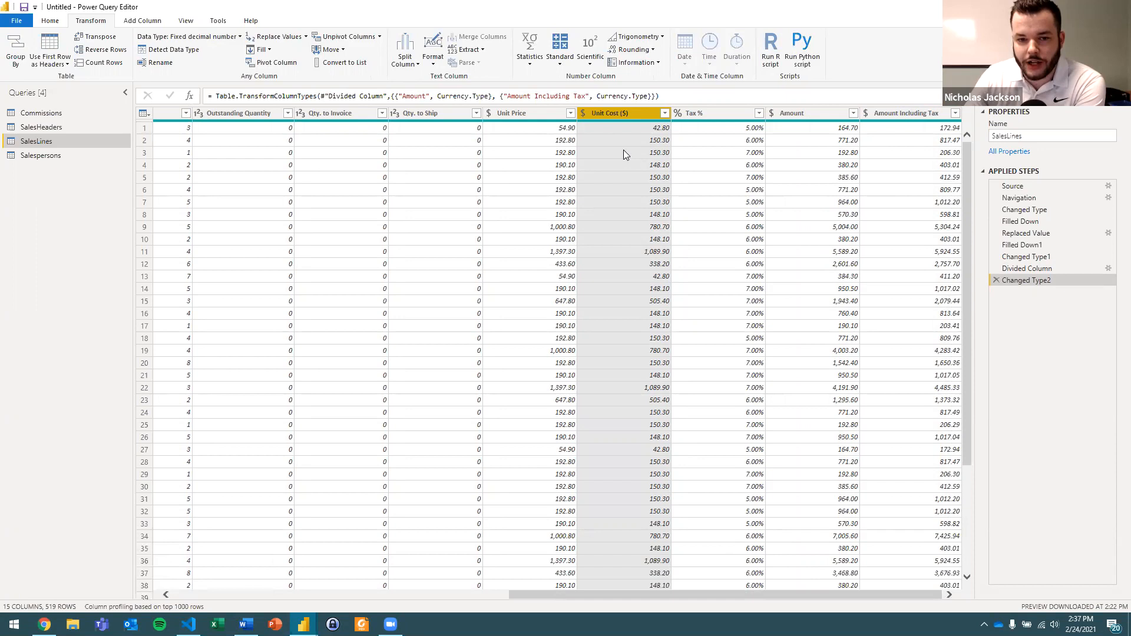
left_click(544, 116)
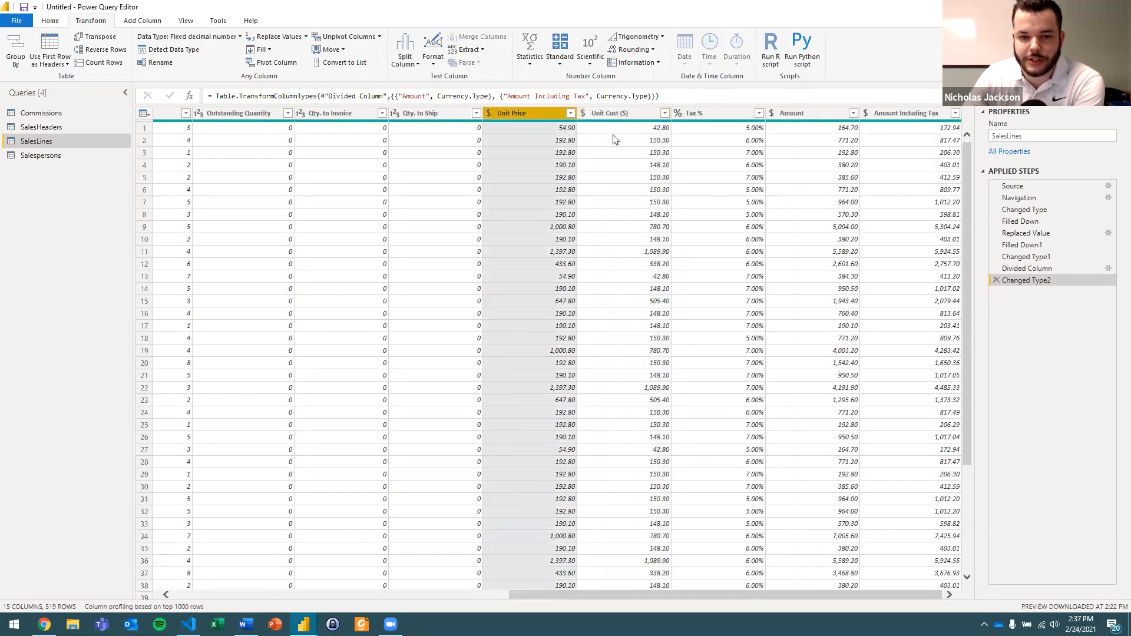
left_click(618, 116)
left_click(523, 128)
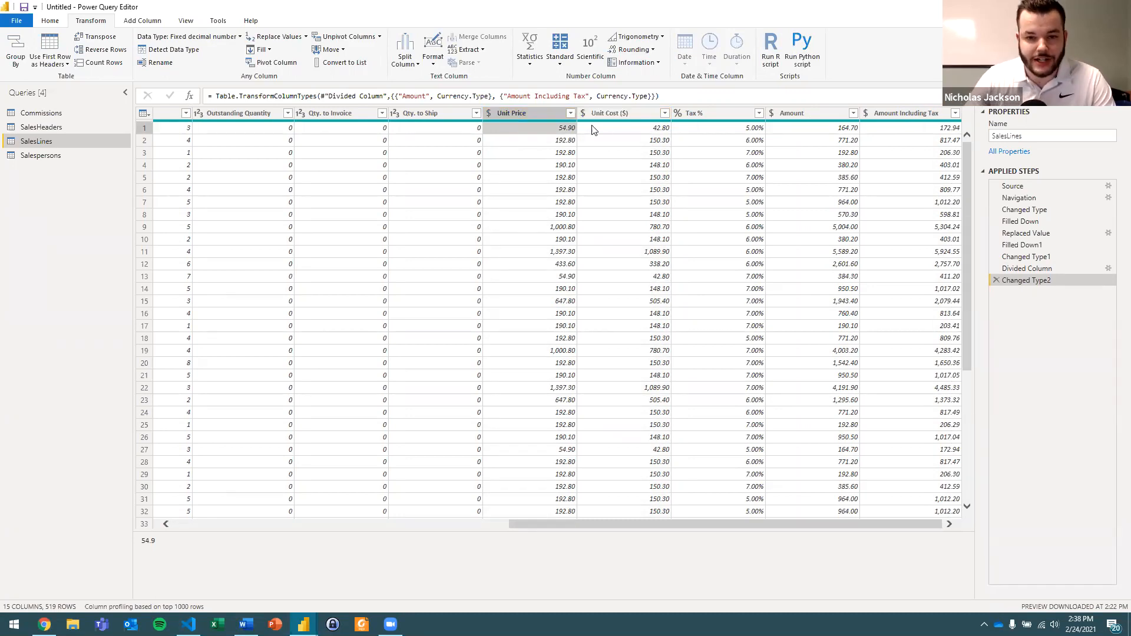
left_click(614, 127)
left_click(529, 128)
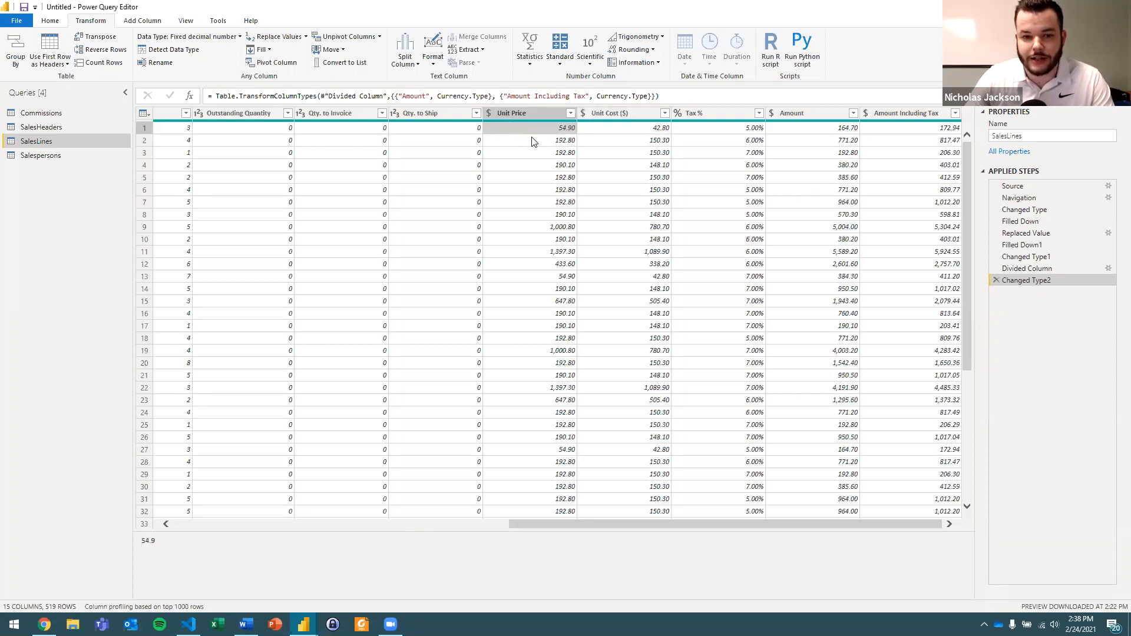
Add a column that subtracts Unit Cost ($) from Unit Price and check its first and ninth rows.
left_click(512, 114)
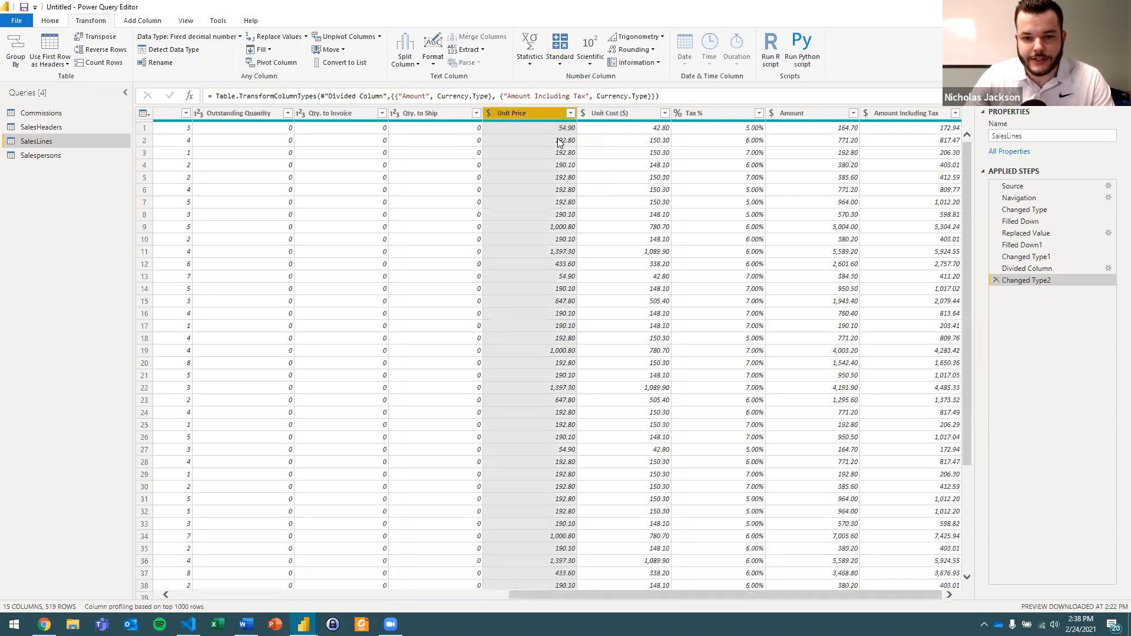
left_click(624, 114, "ctrl")
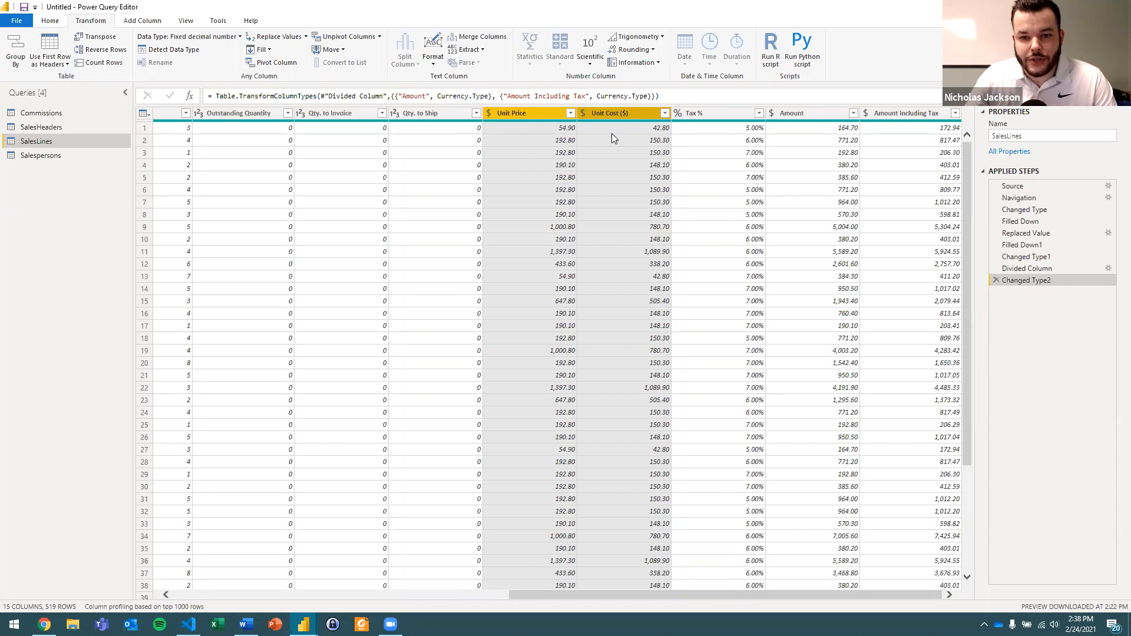
left_click(141, 21)
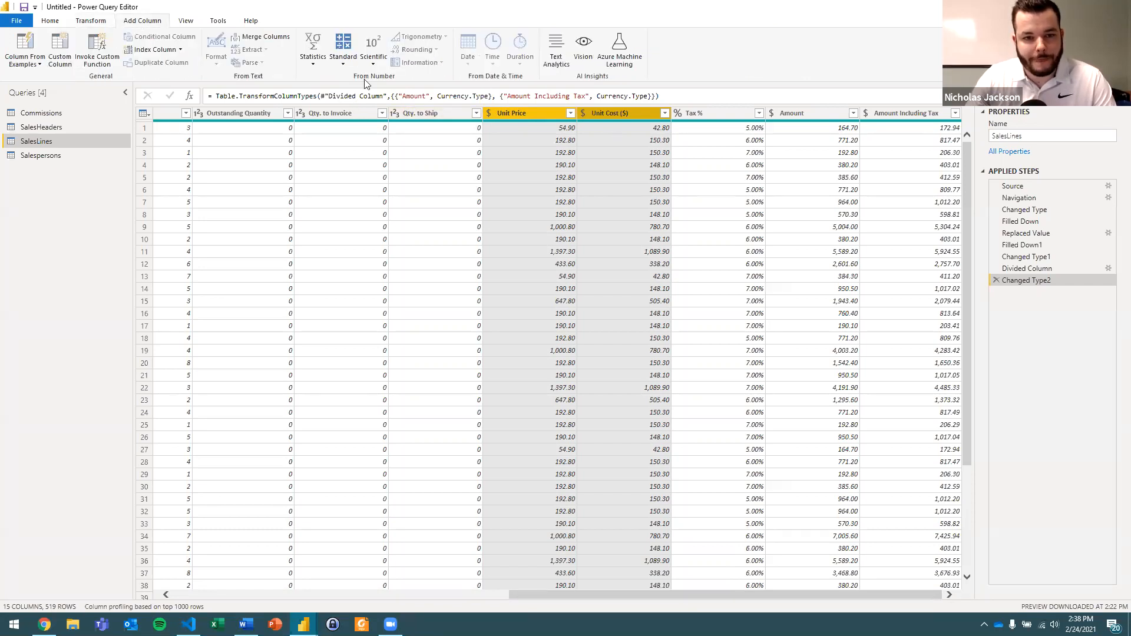
left_click(344, 65)
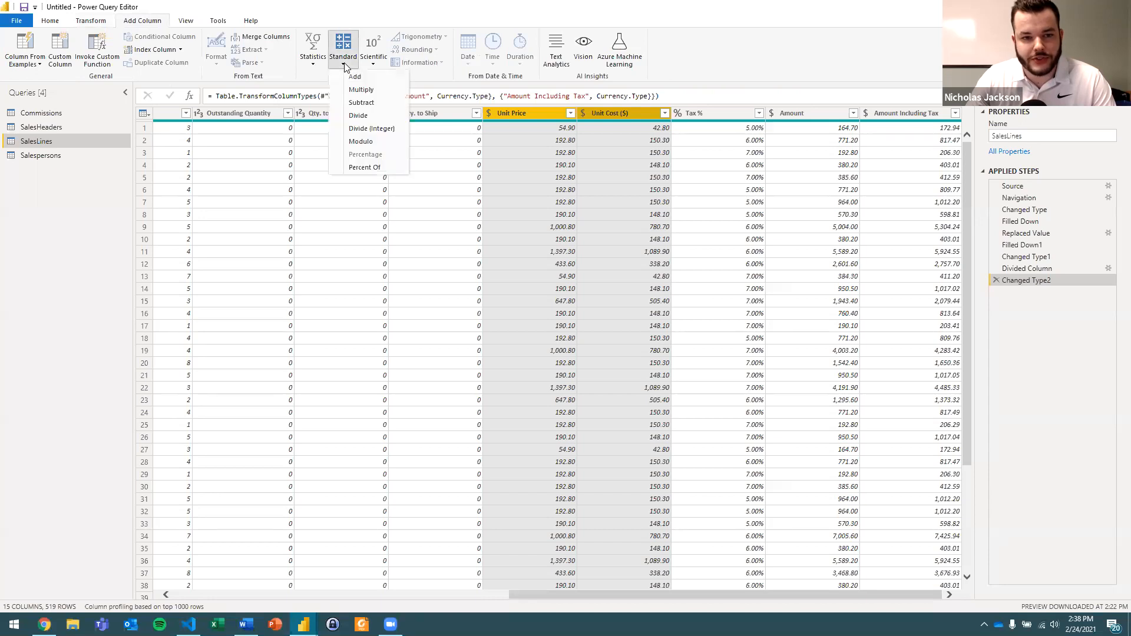
left_click(384, 104)
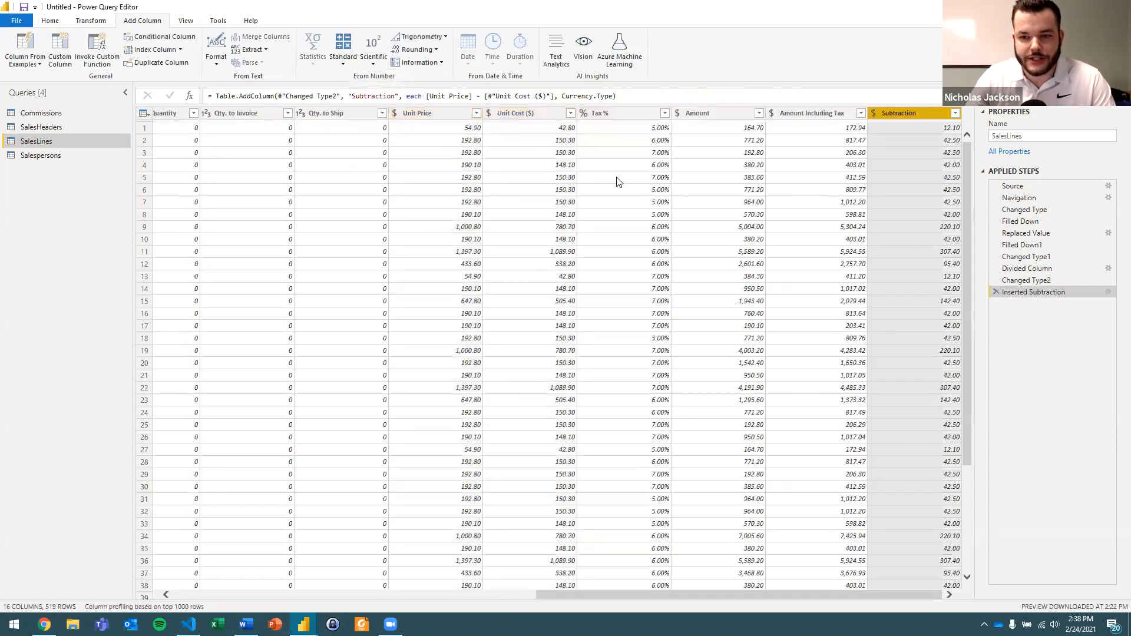
left_click(893, 127)
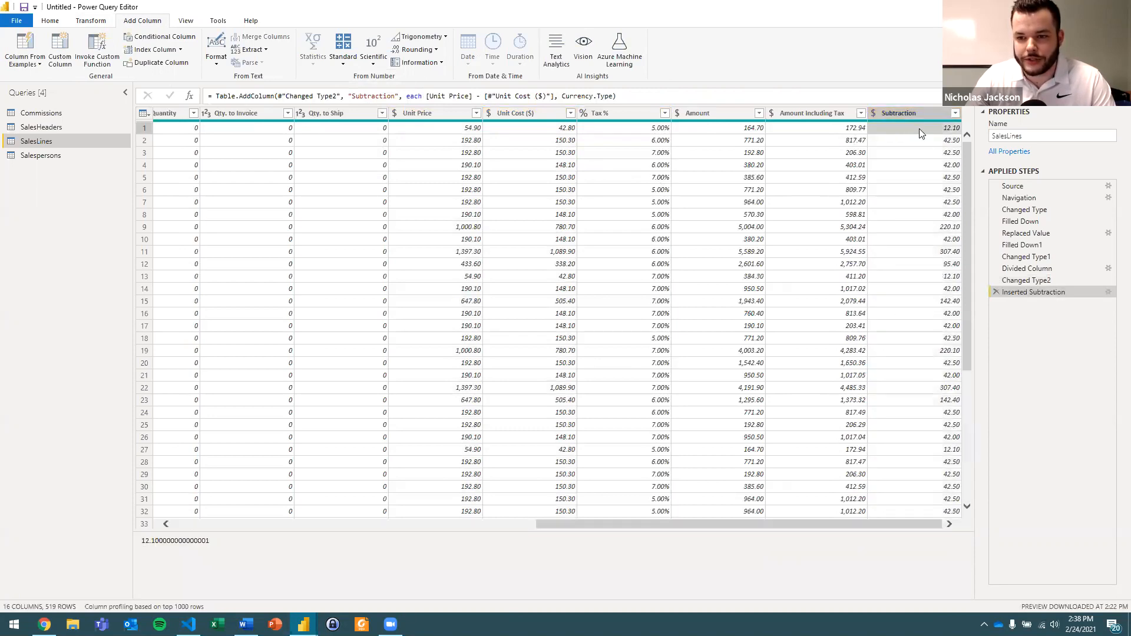
left_click(920, 228)
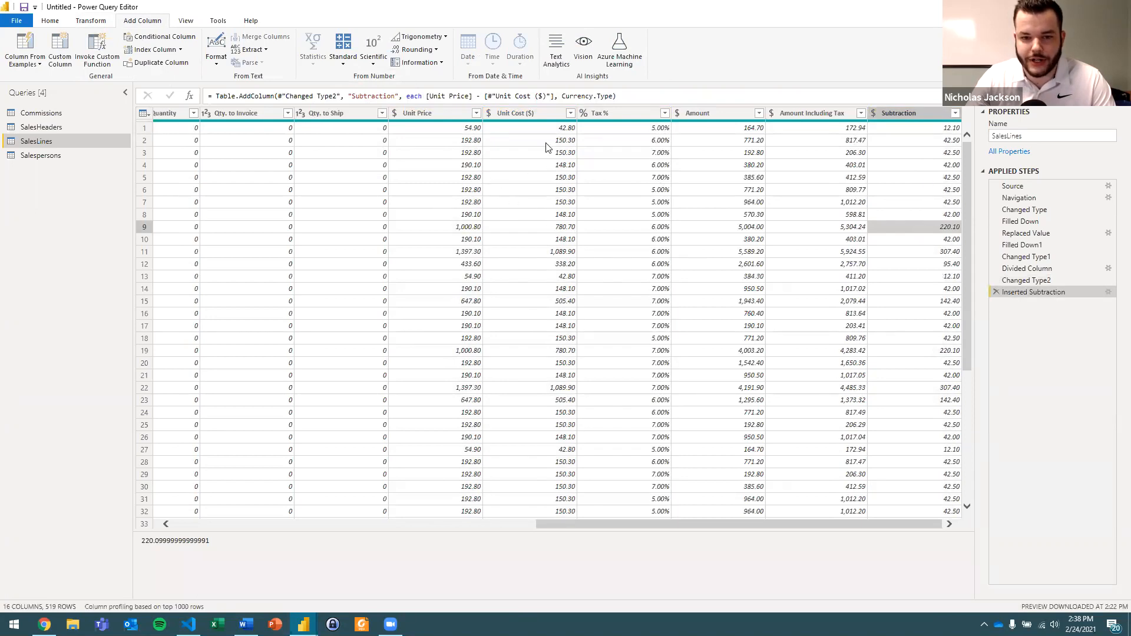
left_click(903, 129)
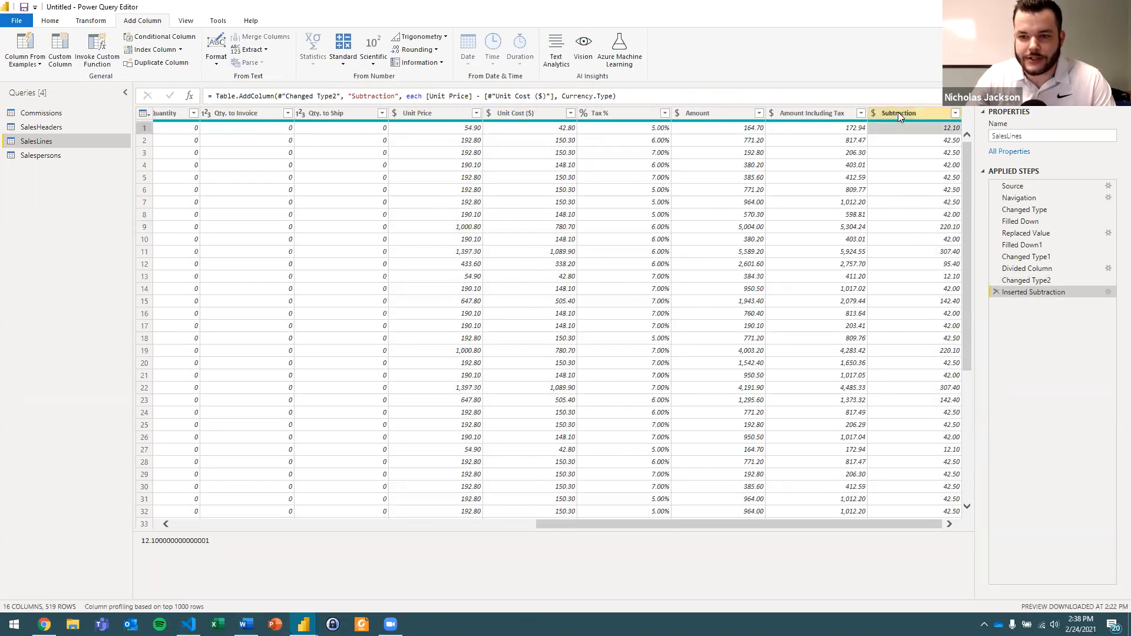
Rename the new Subtraction column as Profit.
left_click(898, 112)
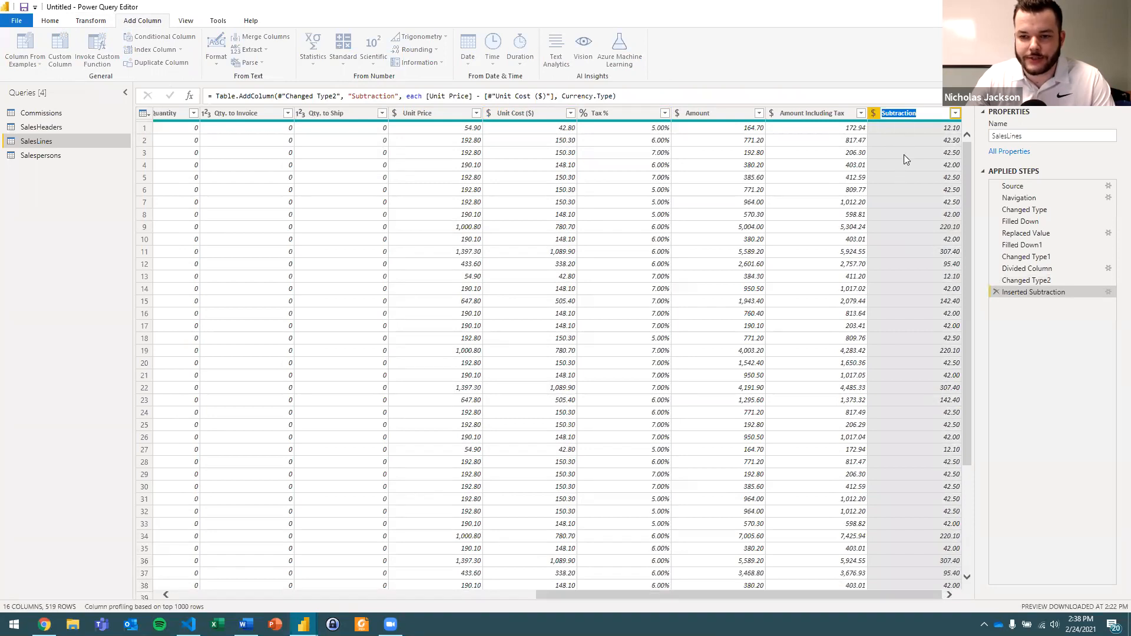
type("Profit")
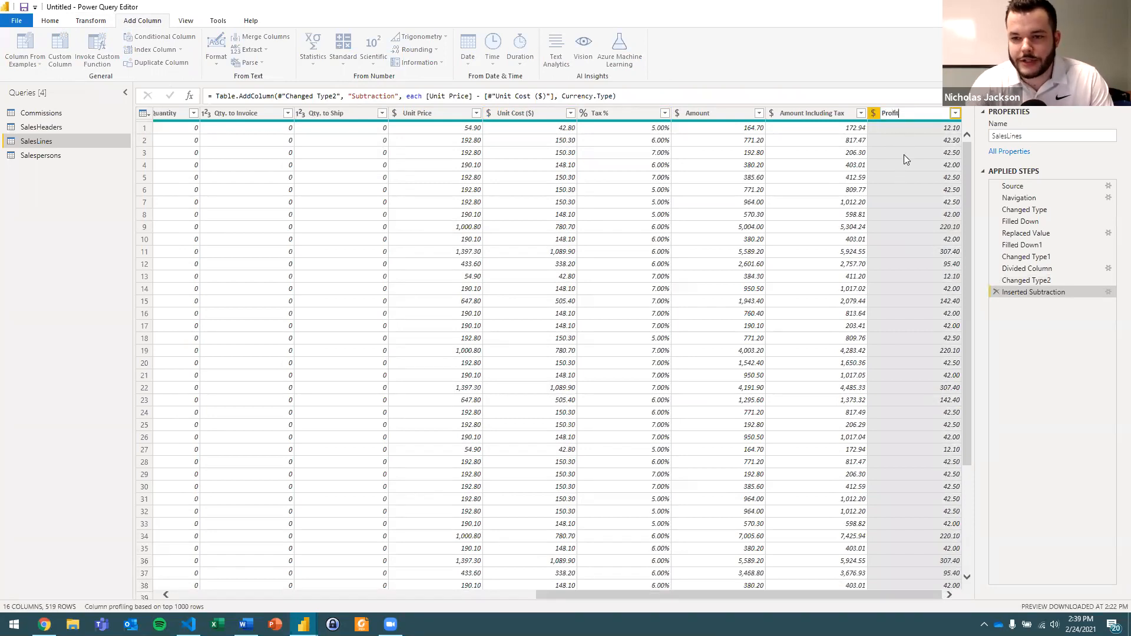
key("Return")
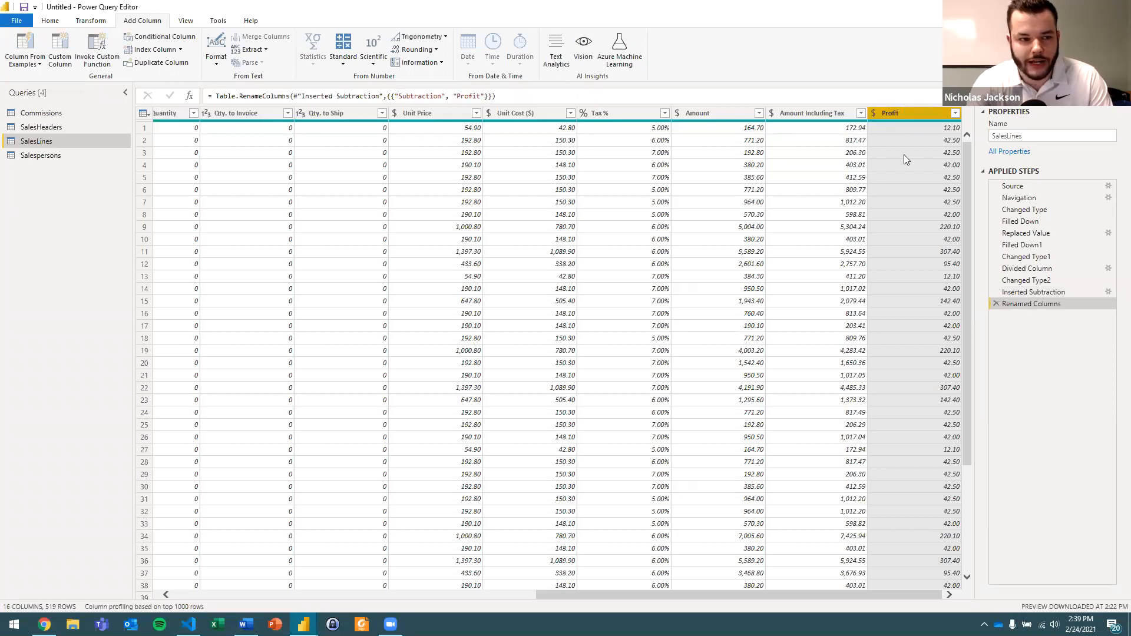
Open the Salespersons query and review its code, name and email columns.
key("alt+Tab")
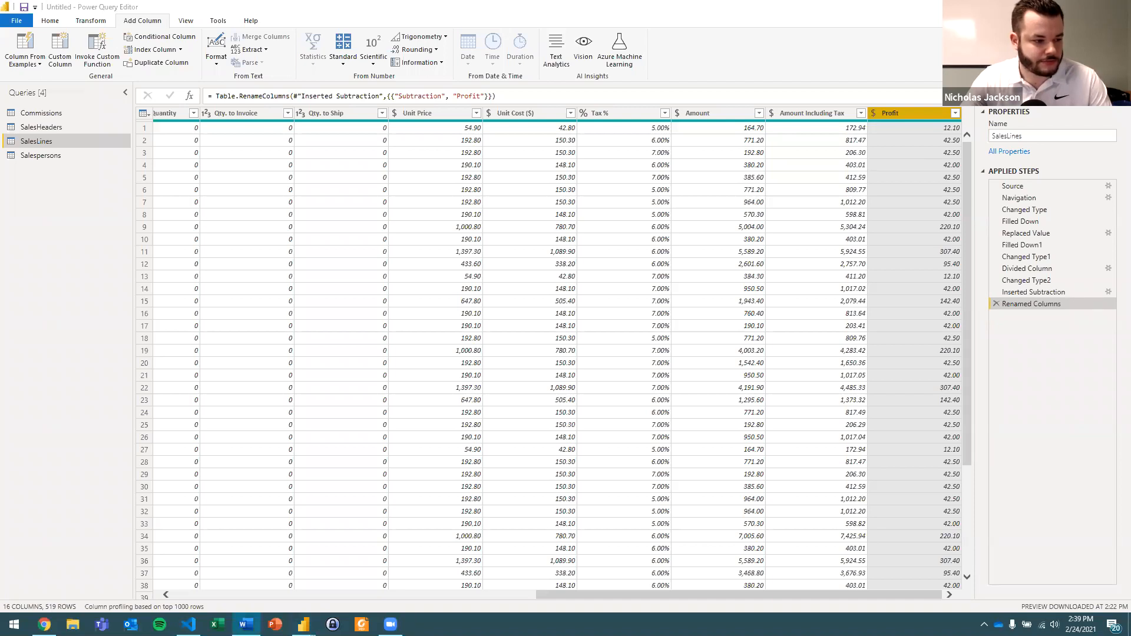
left_click(89, 195)
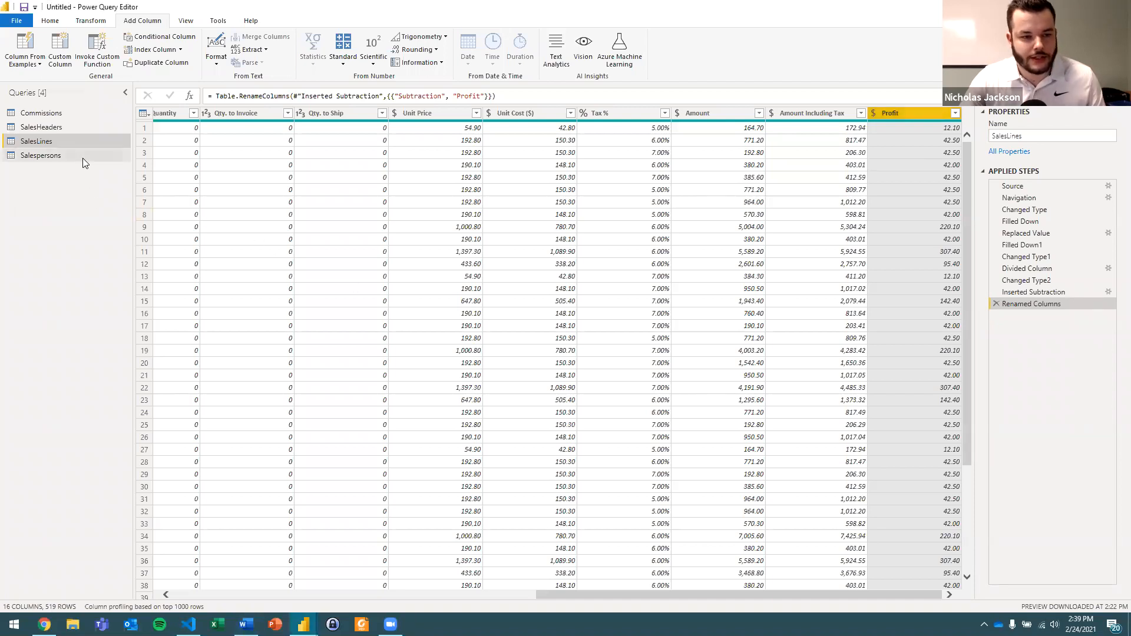
left_click(82, 158)
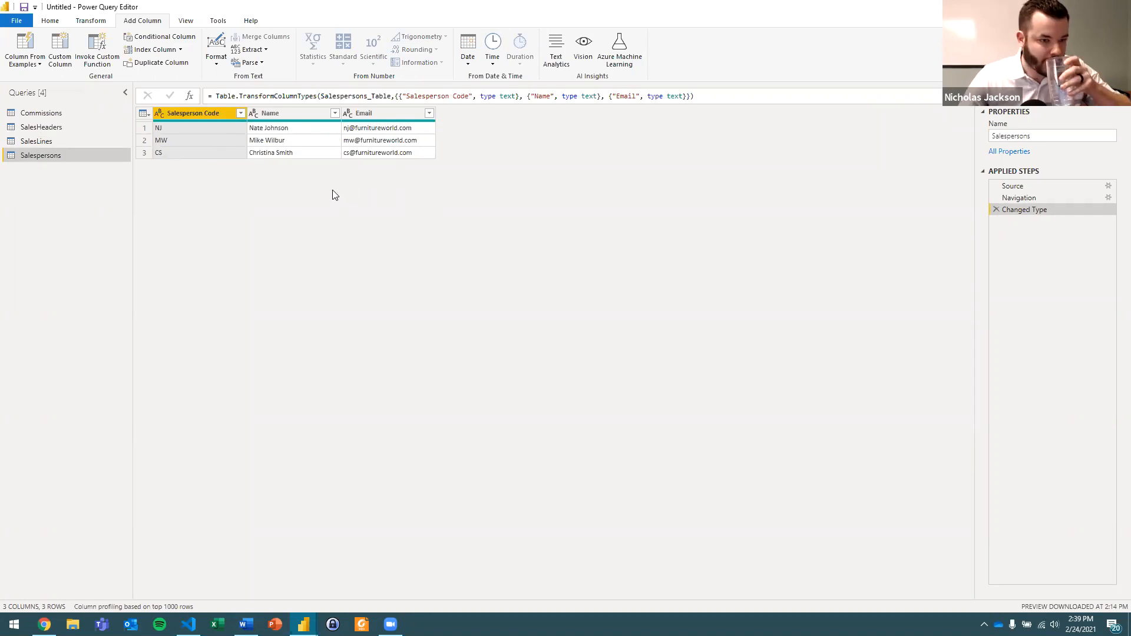
Open the Commissions query and examine its January and February columns.
left_click(94, 116)
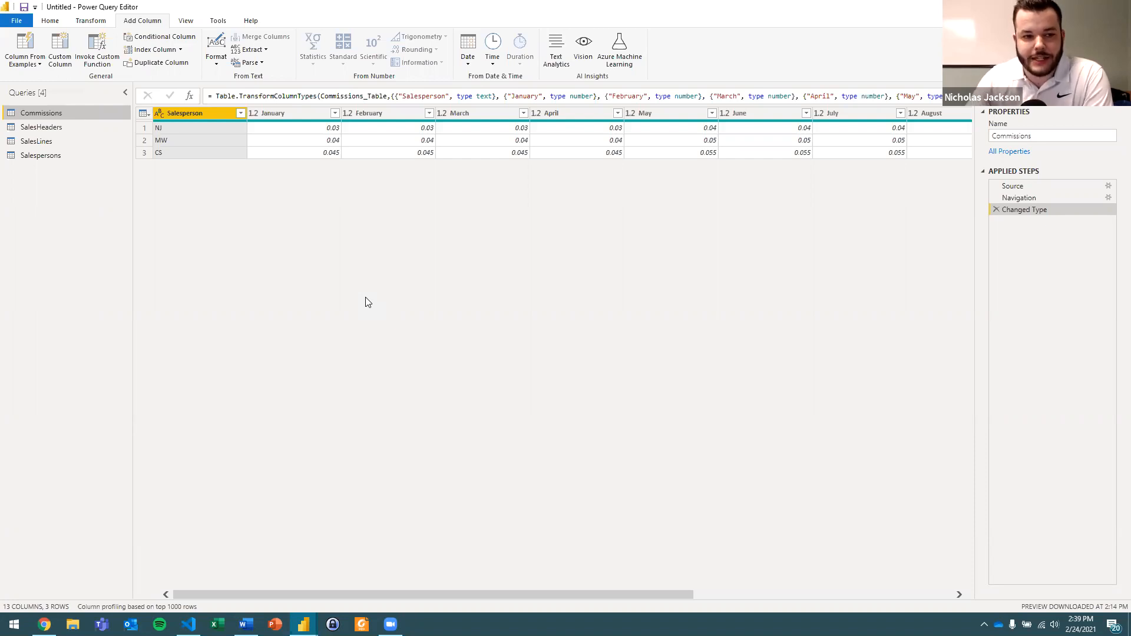
left_click(277, 118)
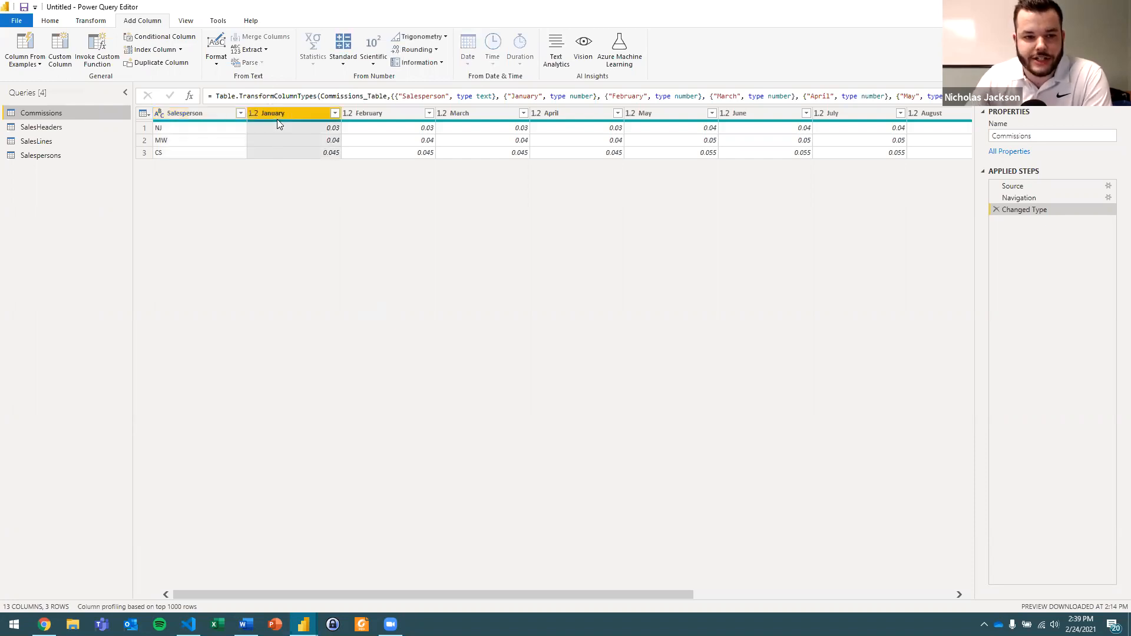
left_click(353, 113)
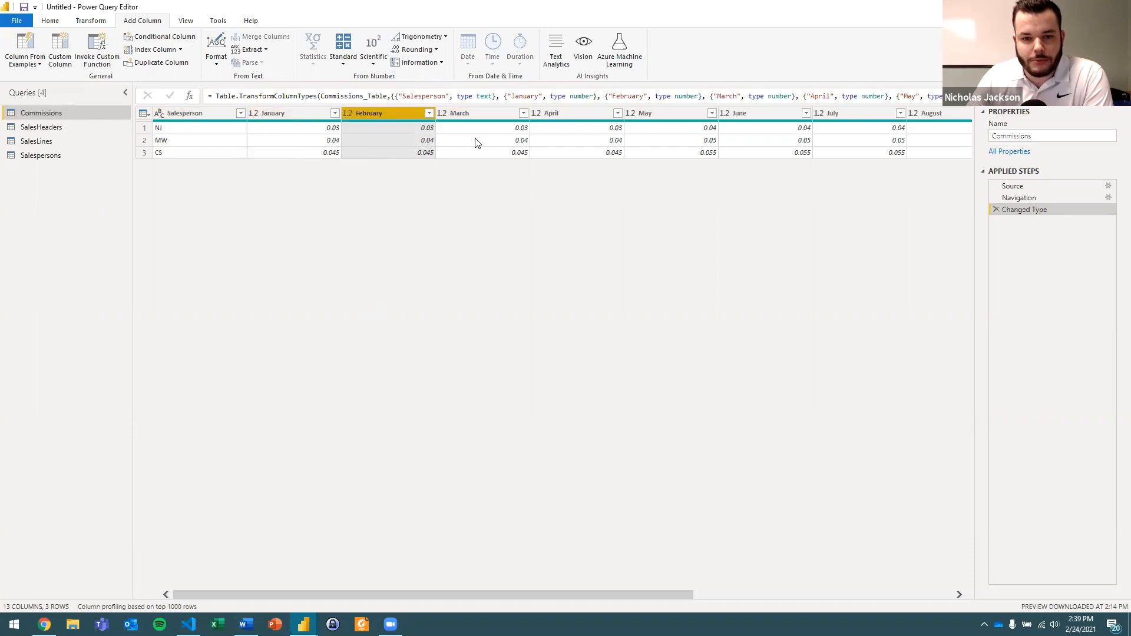
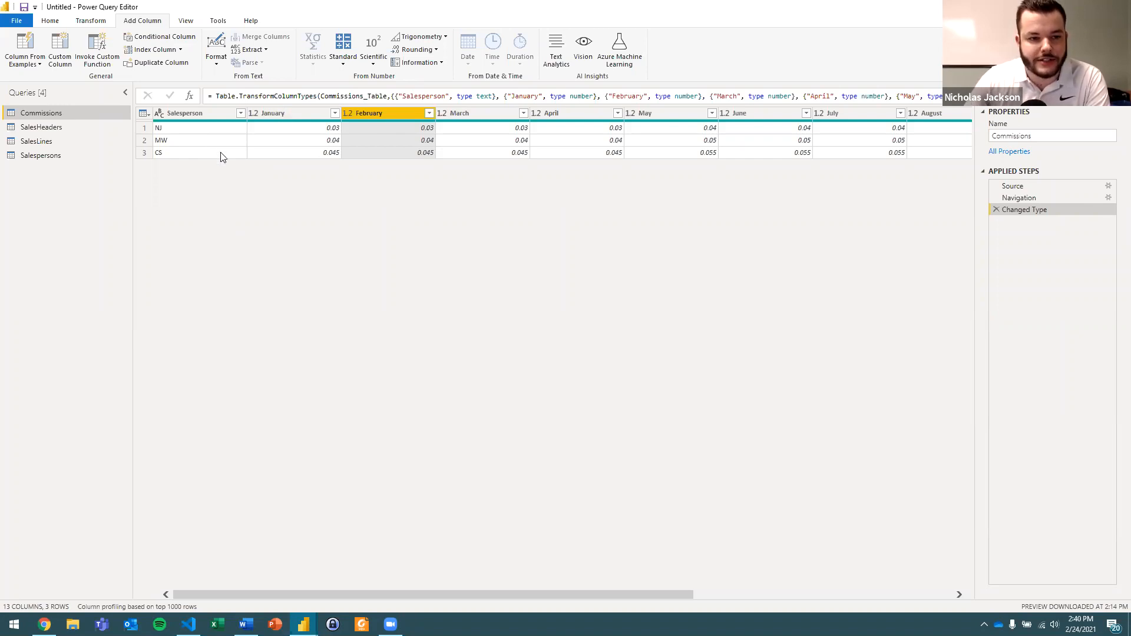
Unpivot every column of the Commissions query except Salesperson.
left_click(208, 127)
left_click(263, 113)
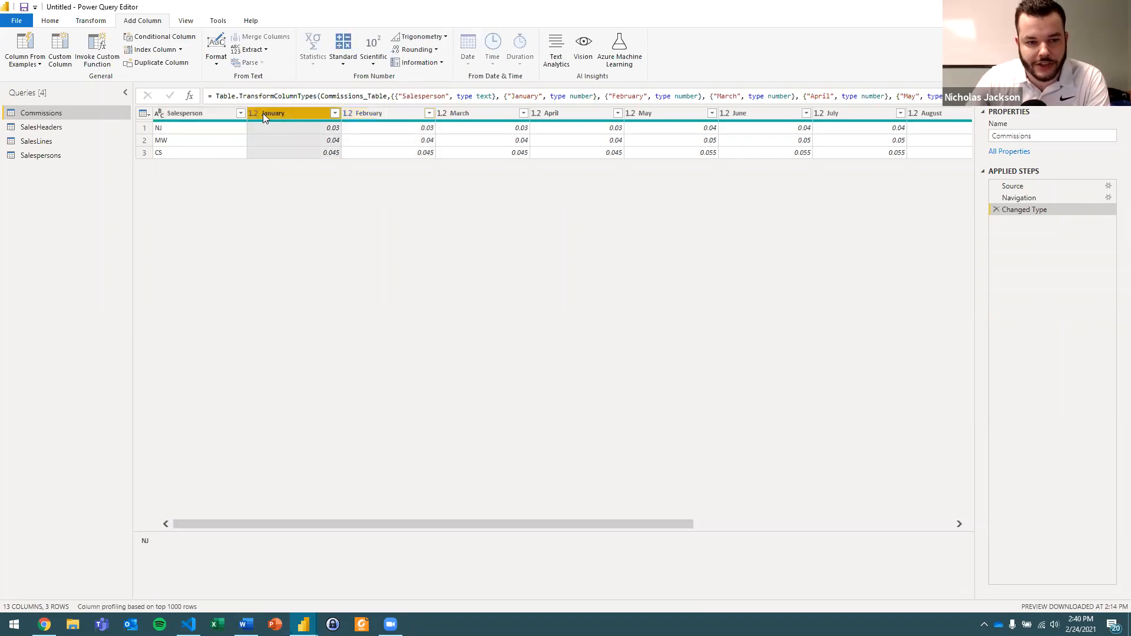
left_click(274, 128)
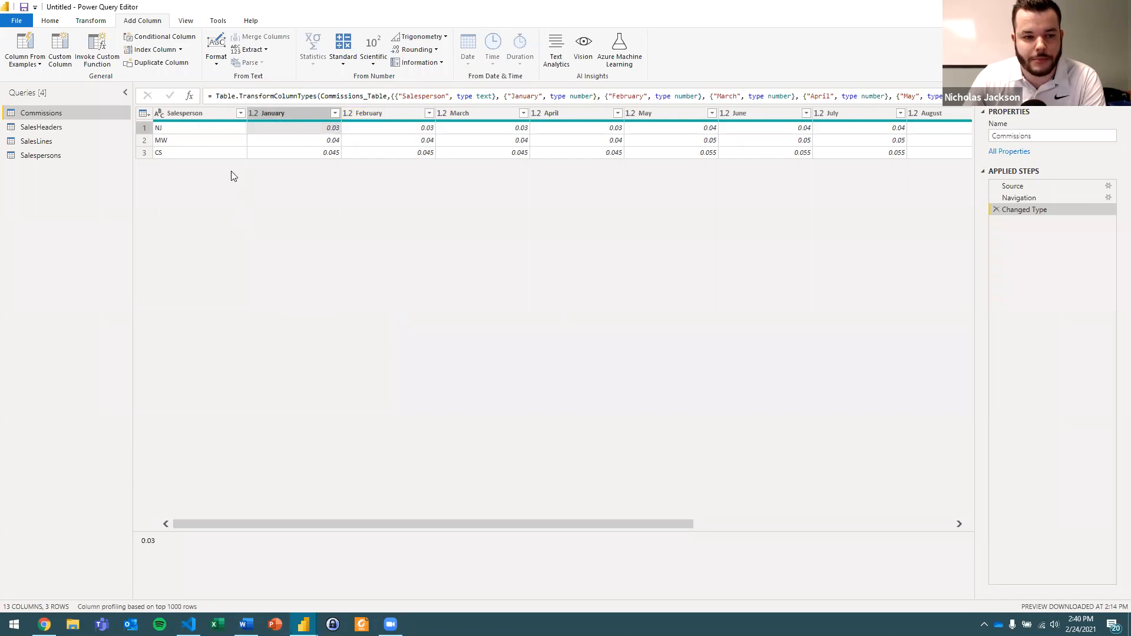
left_click(212, 118)
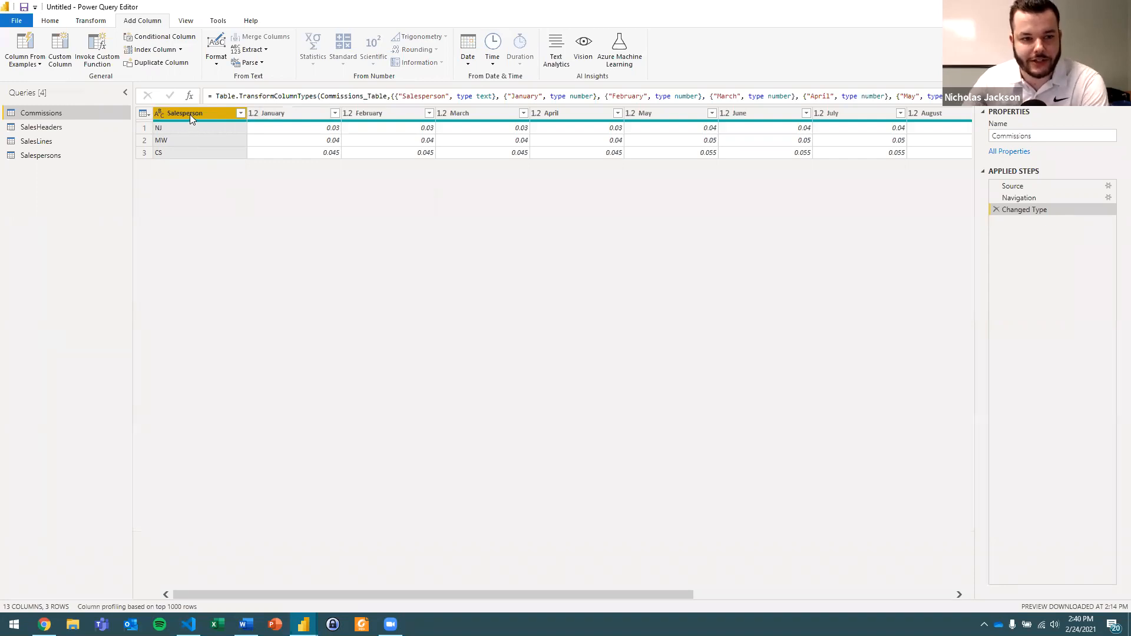
left_click(92, 21)
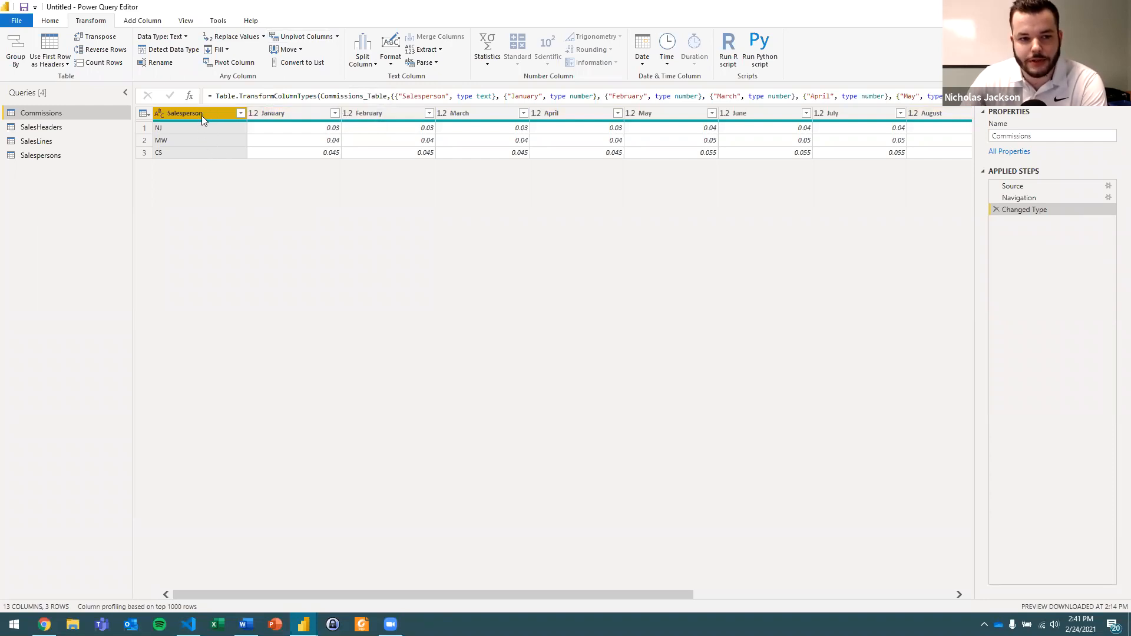
left_click(338, 37)
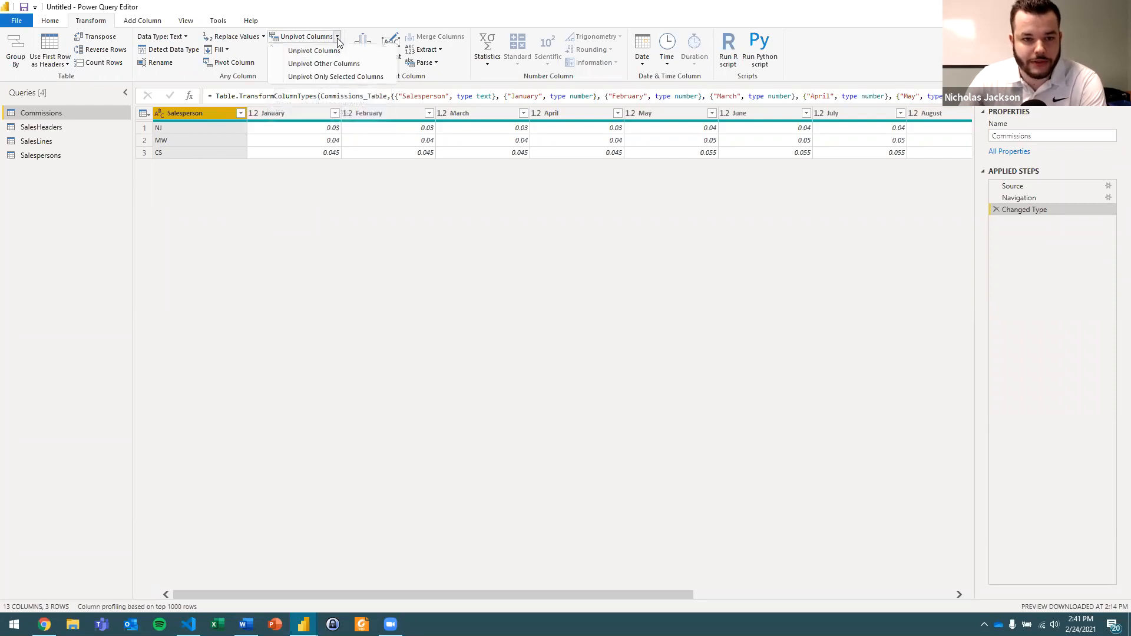
left_click(365, 64)
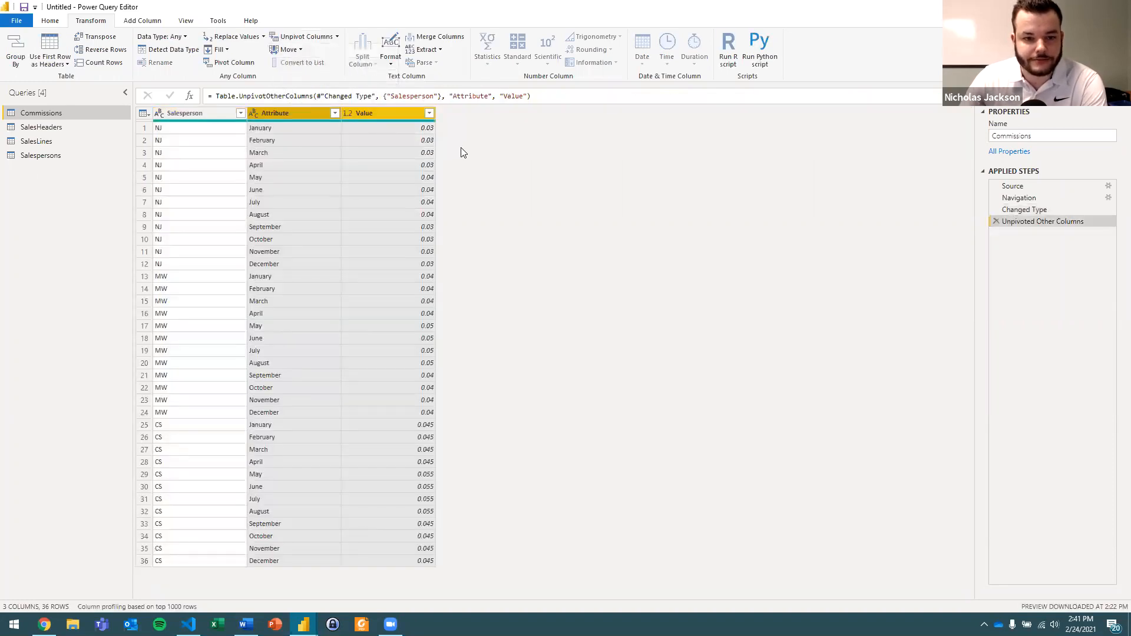
Look through the unpivoted Commissions rows, checking the Salesperson, Attribute and Value columns.
left_click(418, 129)
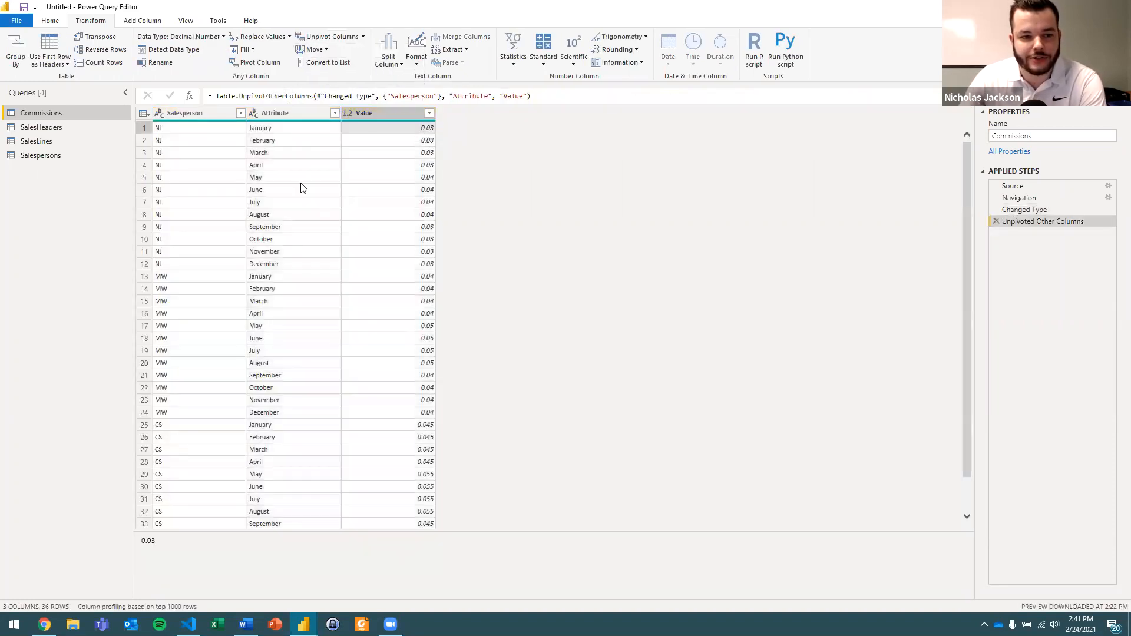
left_click(212, 131)
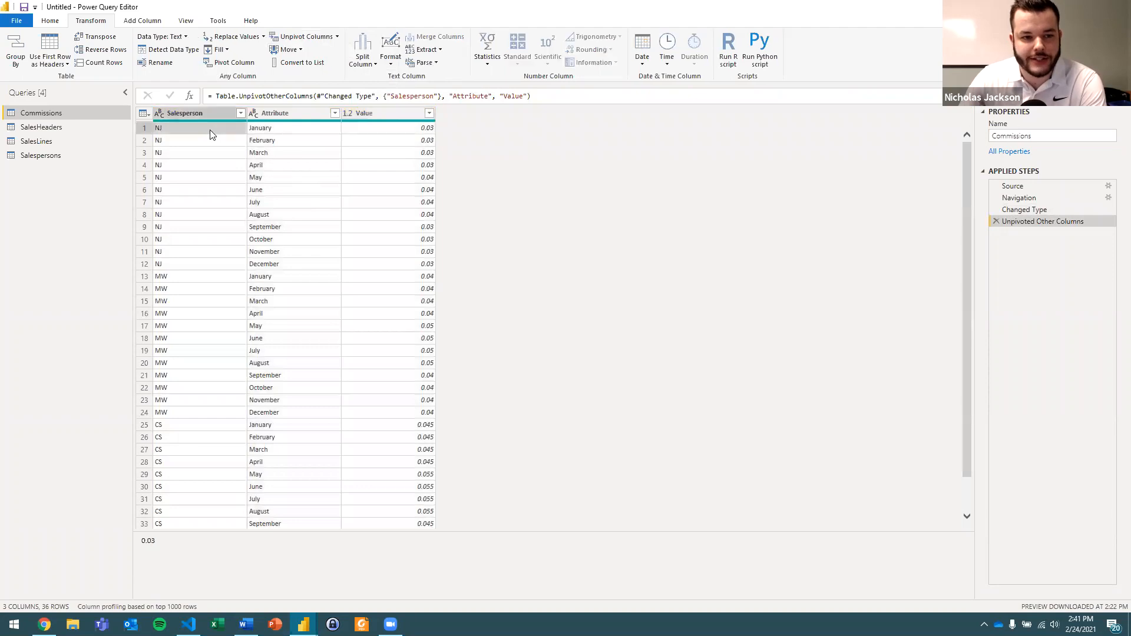
left_click(280, 131)
left_click(388, 127)
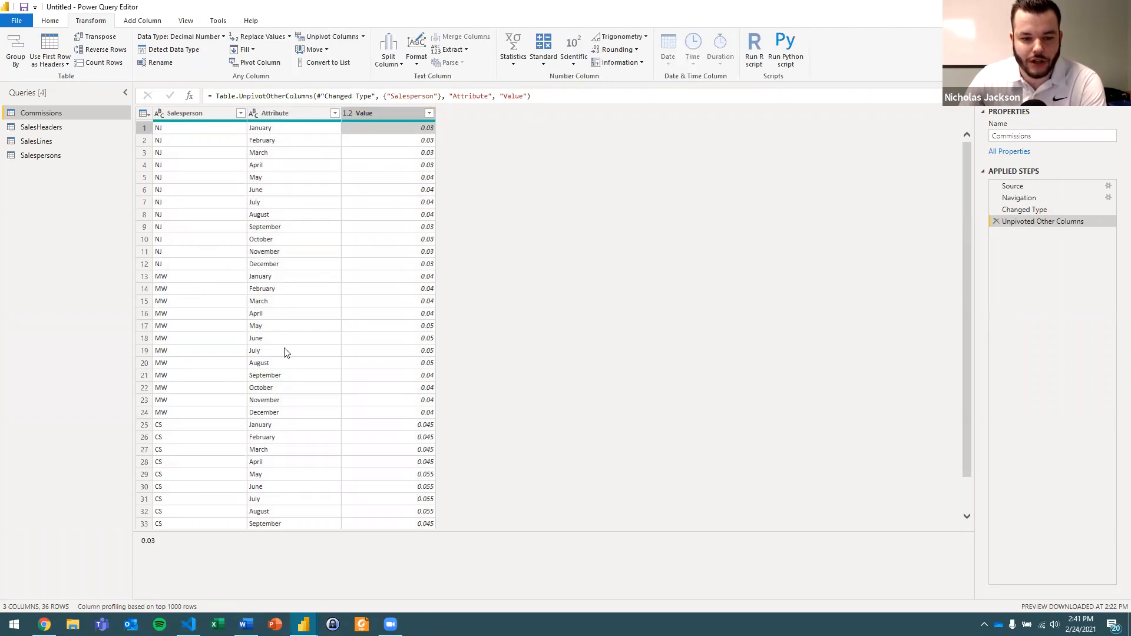
scroll(418, 330, "down", 1)
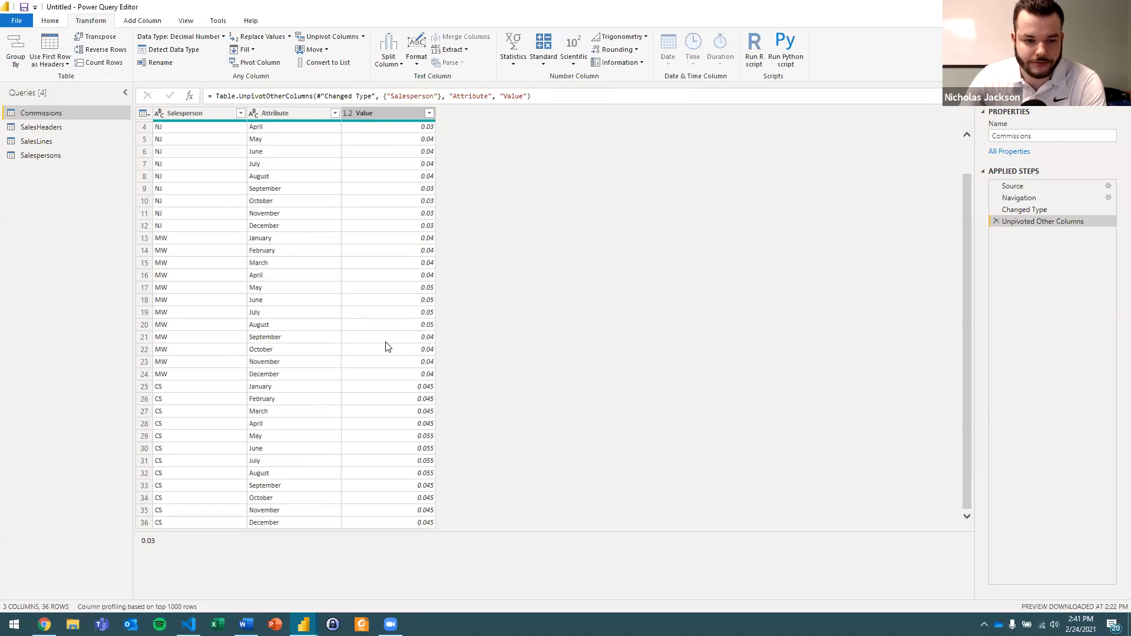
scroll(387, 347, "up", 1)
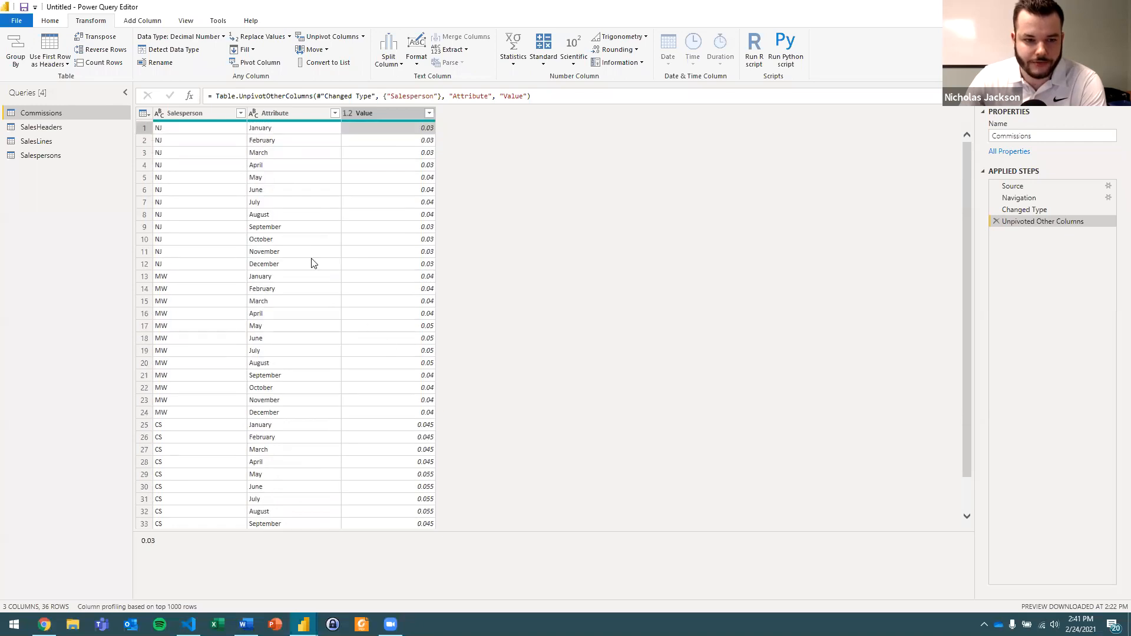
Rename the Attribute column as Month and the Value column as Commission.
double_click(276, 113)
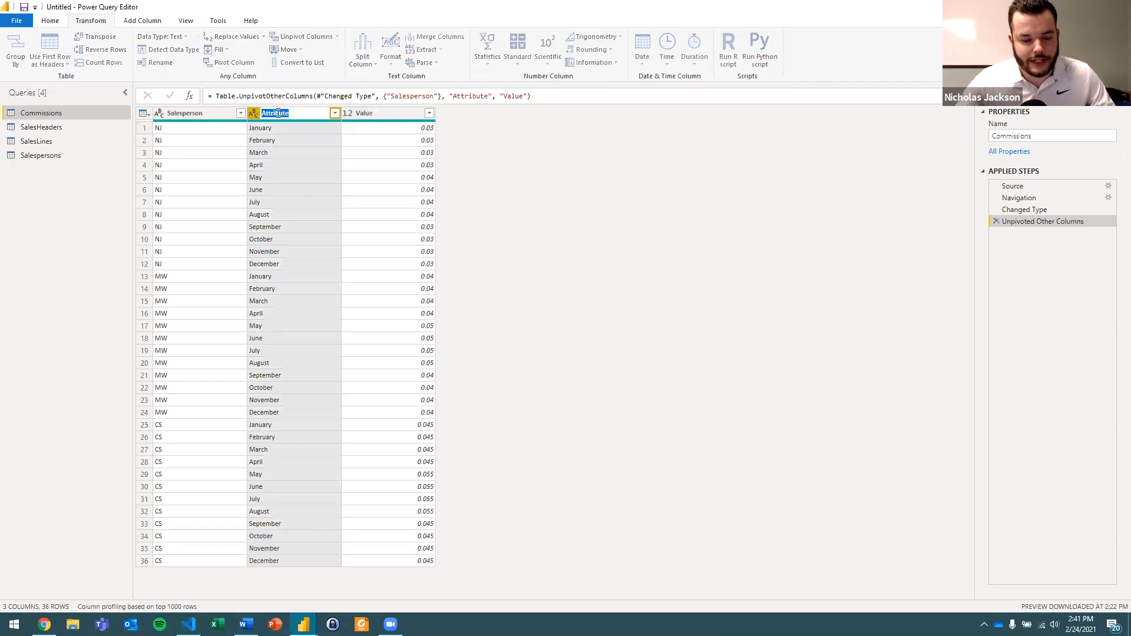
type("Month")
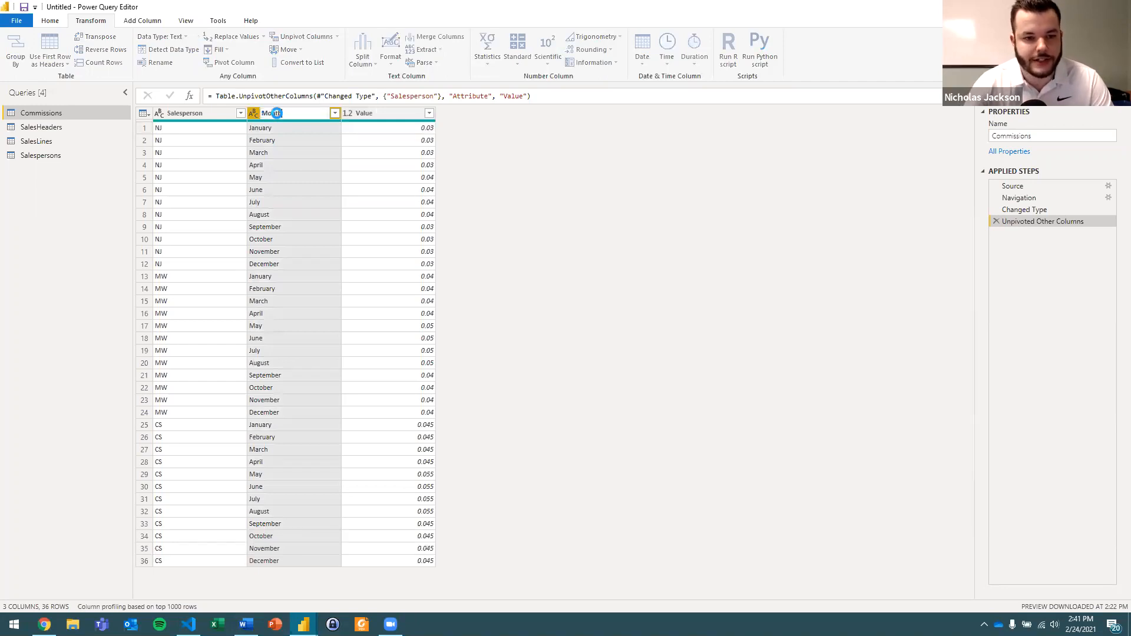
key("Return")
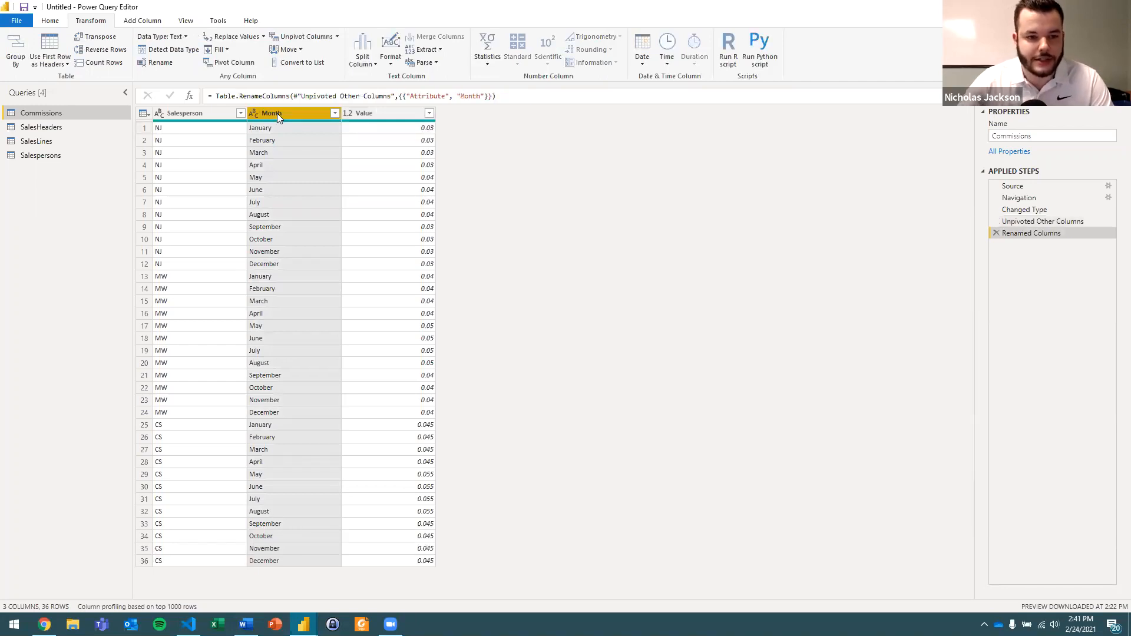
double_click(372, 114)
type("Commission")
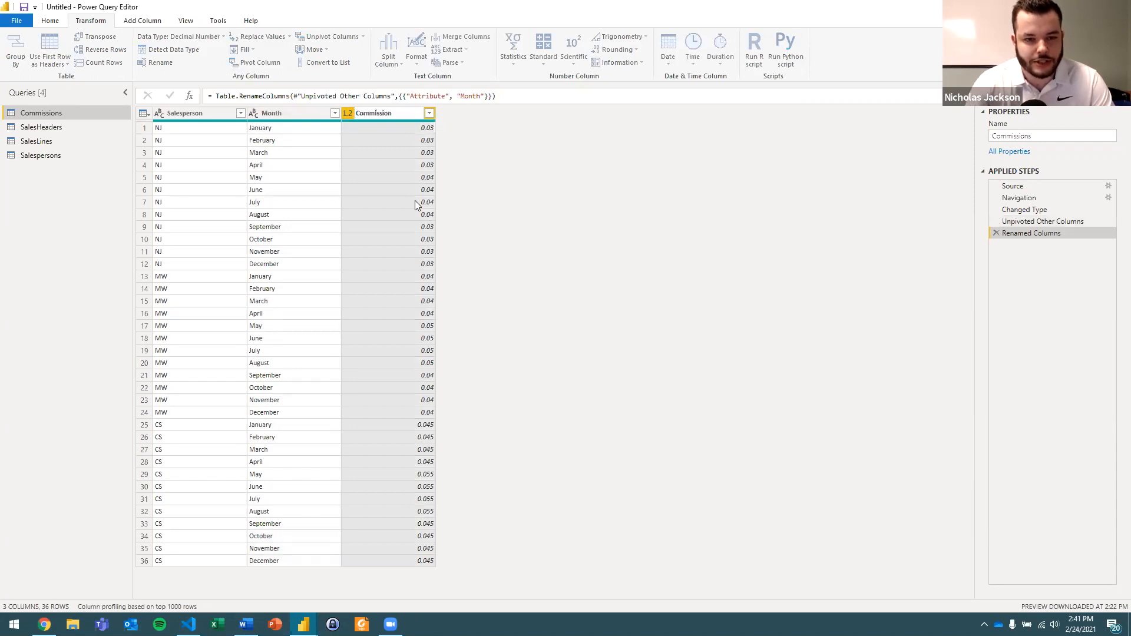
key("Return")
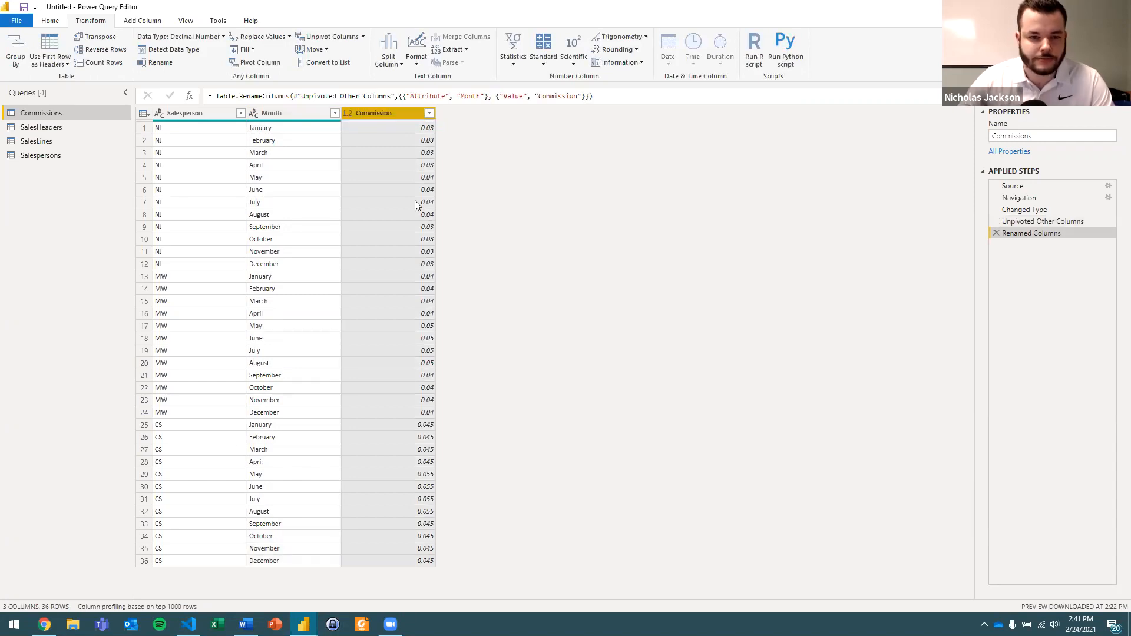
Change the Commission column's data type to Percentage and look over the converted values.
left_click(350, 116)
left_click(377, 165)
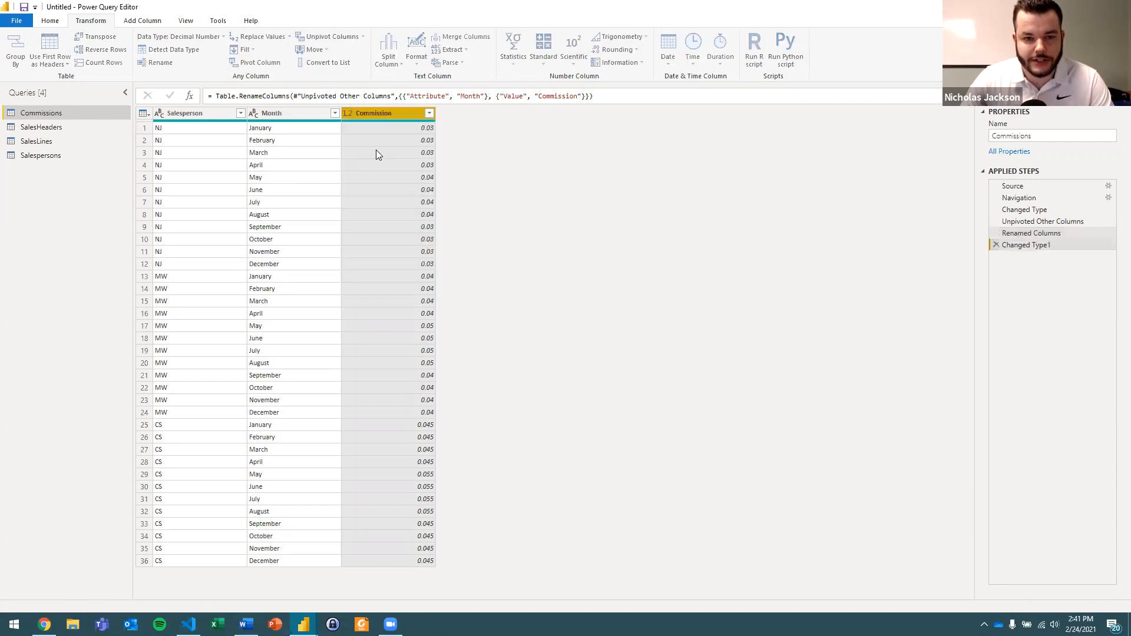
left_click(380, 127)
scroll(407, 296, "down", 2)
scroll(406, 296, "up", 2)
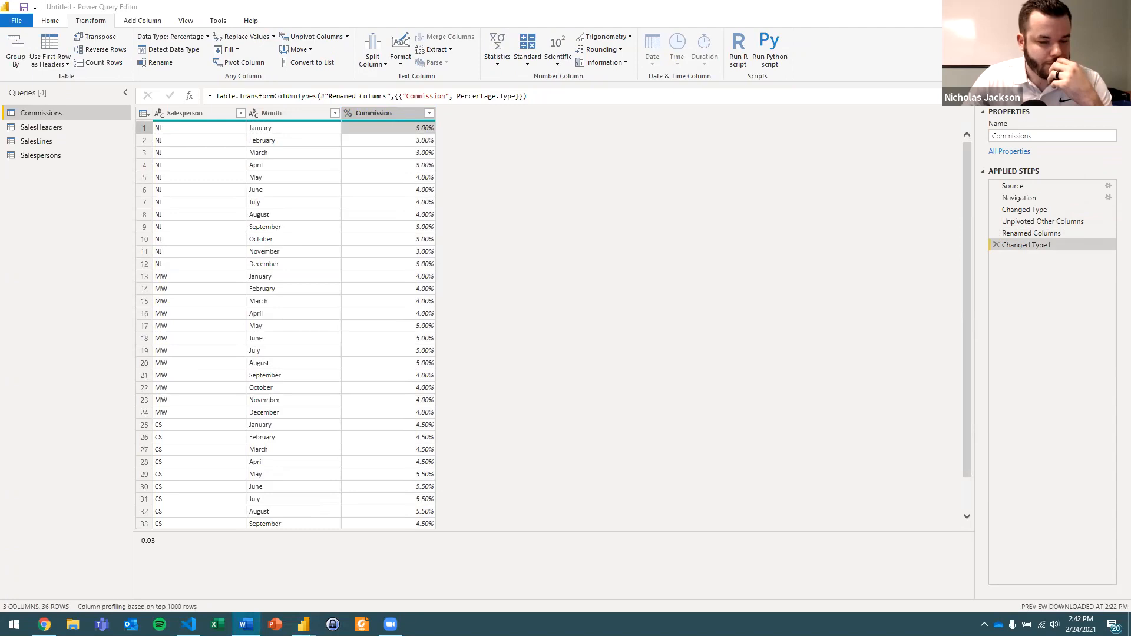
left_click(549, 176)
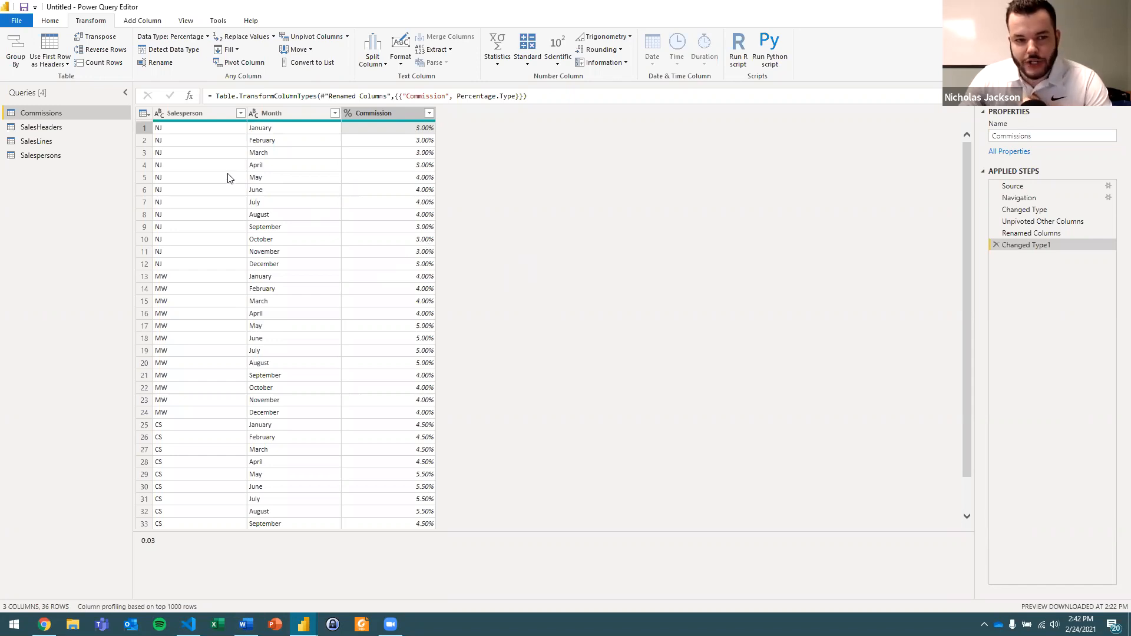
Examine the salesperson codes in Commissions and compare them with the Salesperson Code column in the Salespersons query.
left_click(212, 115)
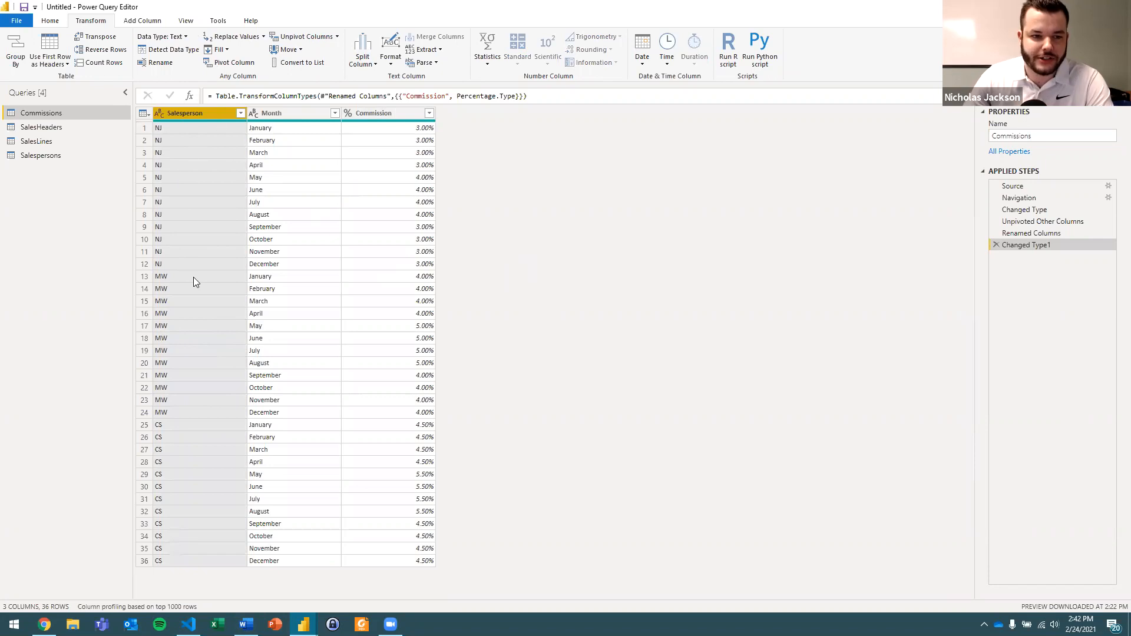
left_click(183, 437)
left_click(186, 377)
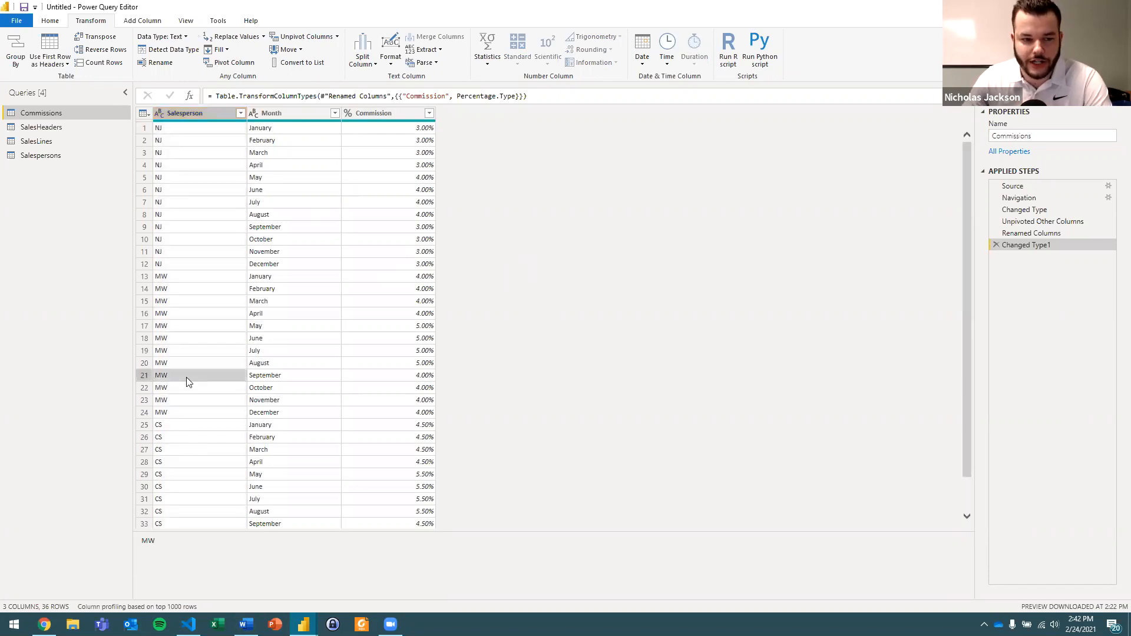
left_click(201, 215)
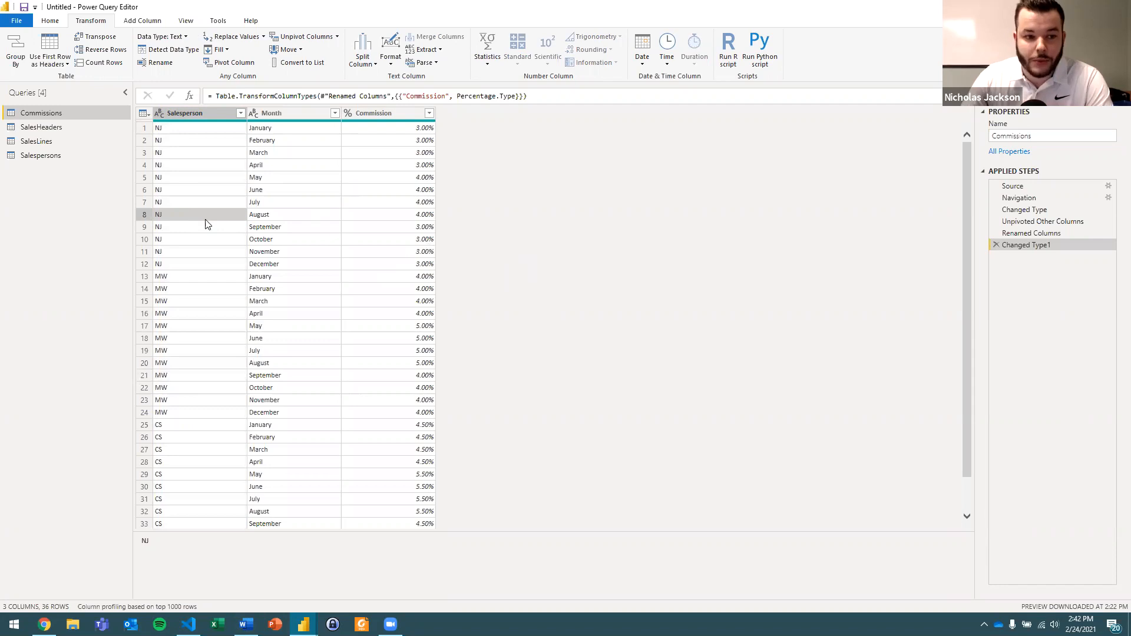
left_click(47, 156)
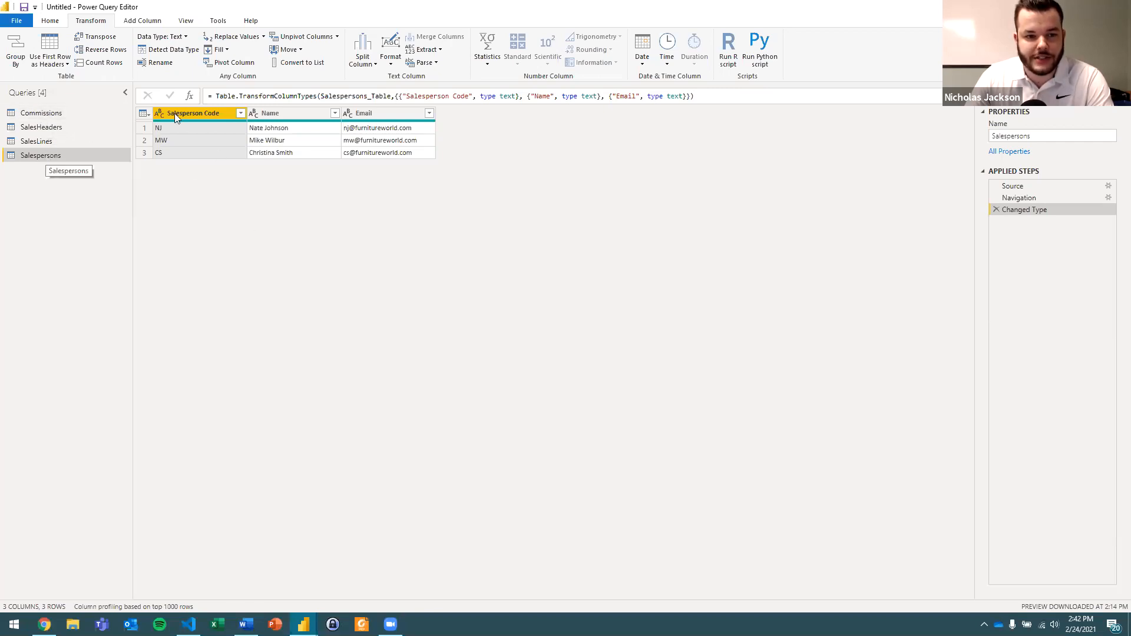
left_click(78, 113)
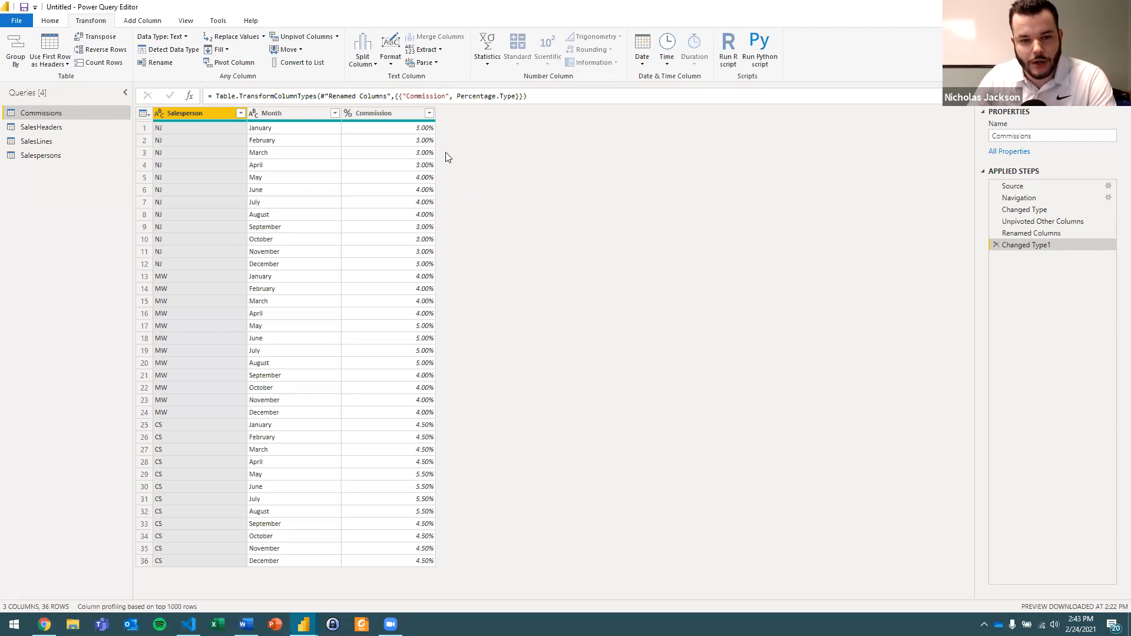
Merge Commissions with Salespersons by matching Salesperson to Salesperson Code, using a Left Outer join.
left_click(56, 23)
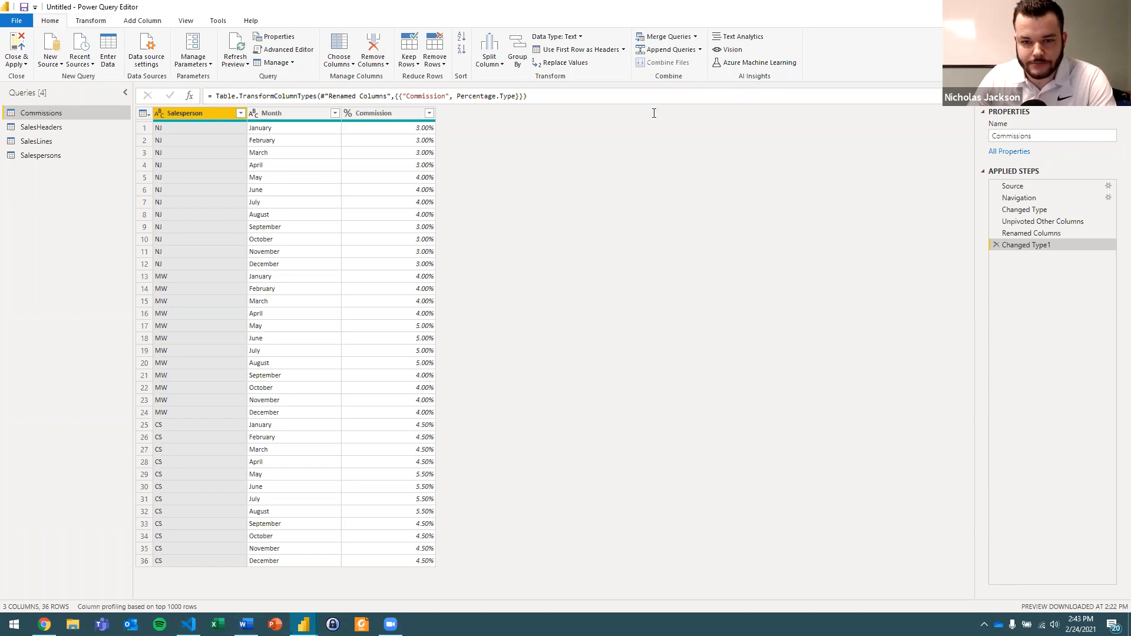
left_click(675, 40)
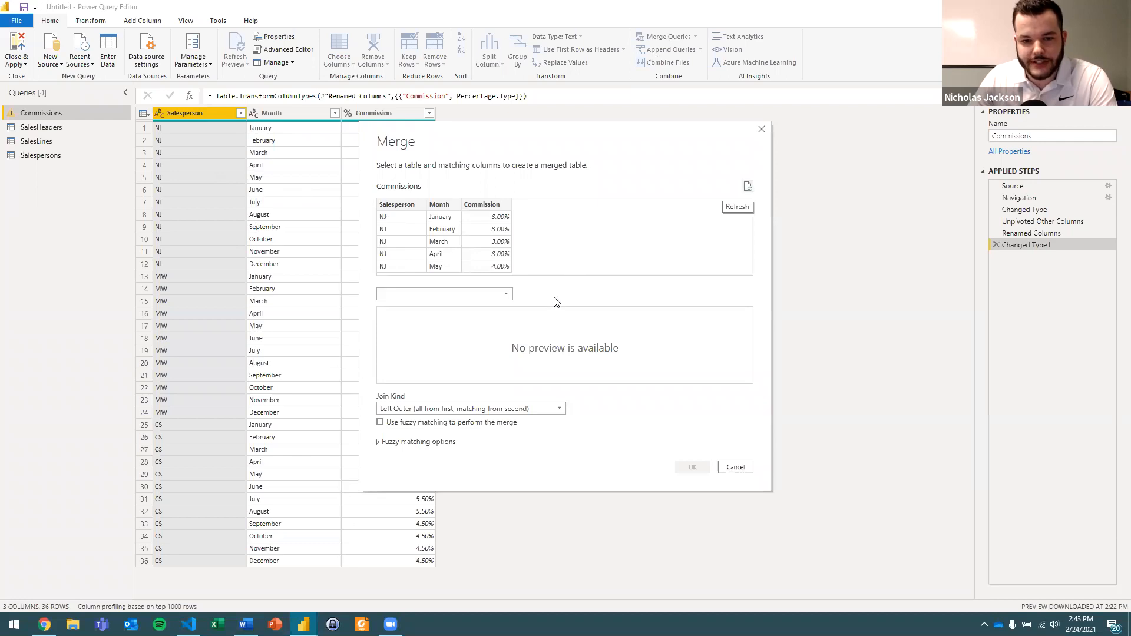
left_click(508, 297)
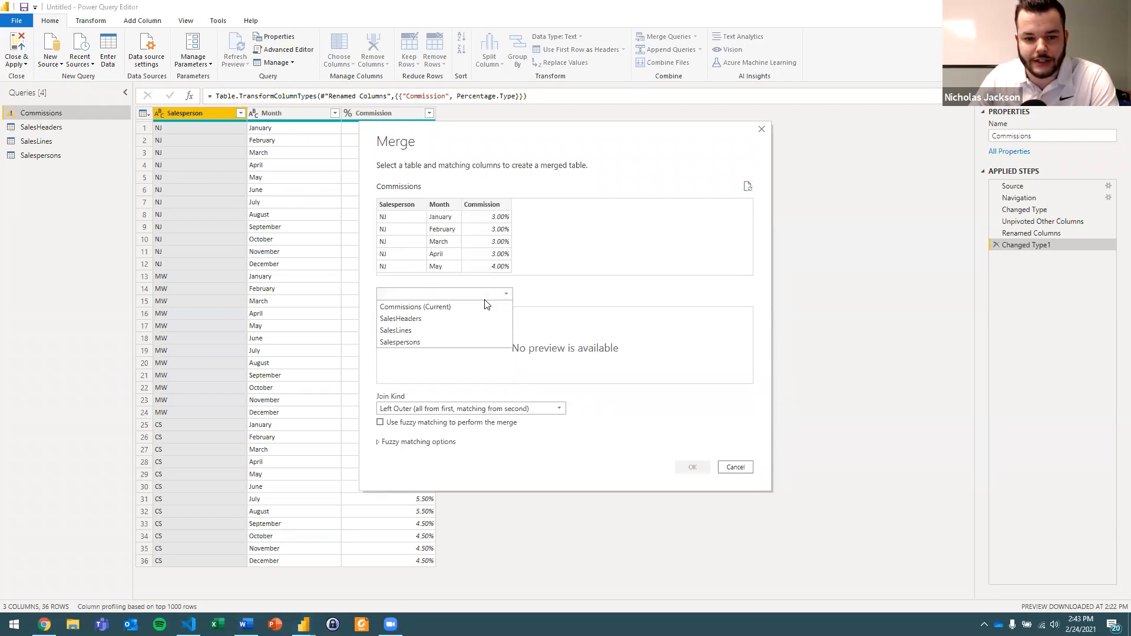
left_click(454, 343)
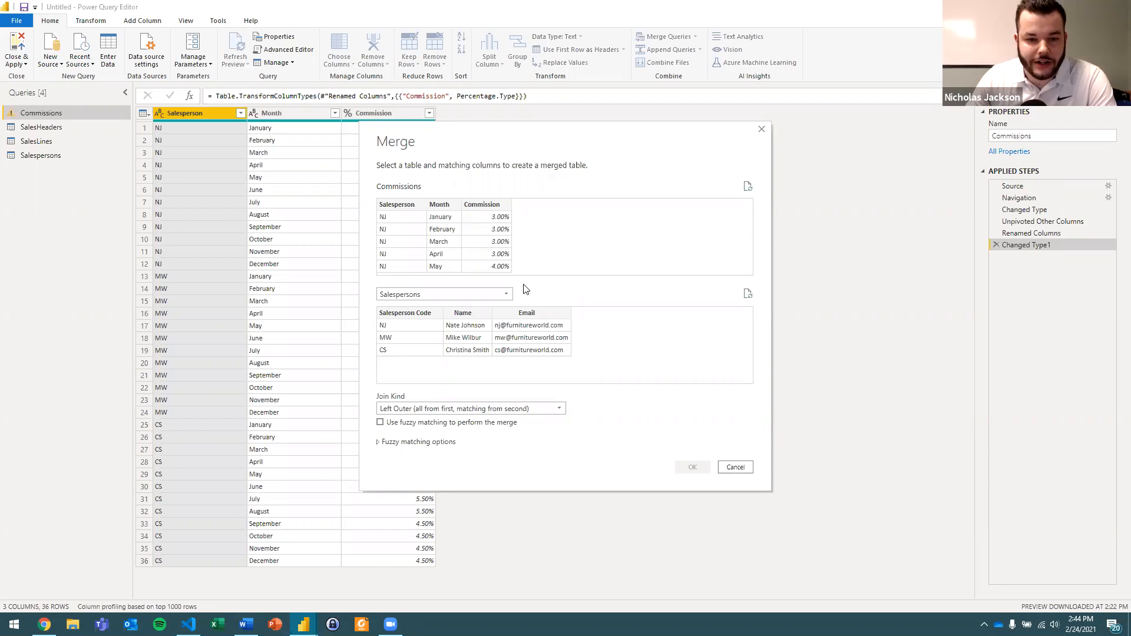
left_click(405, 206)
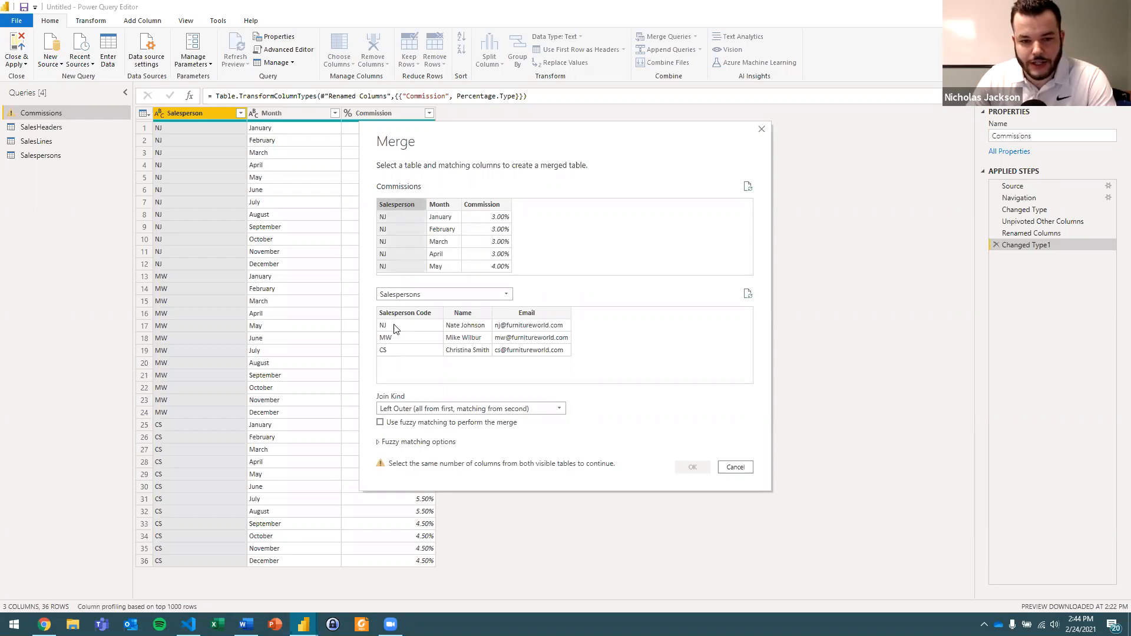
left_click(415, 314)
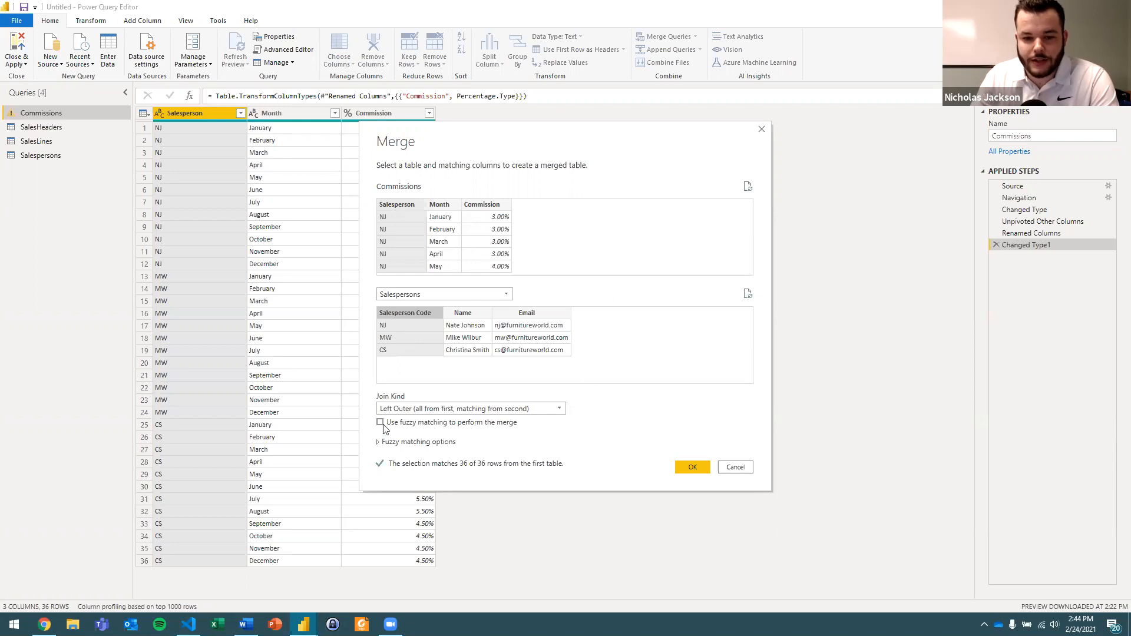
left_click(694, 468)
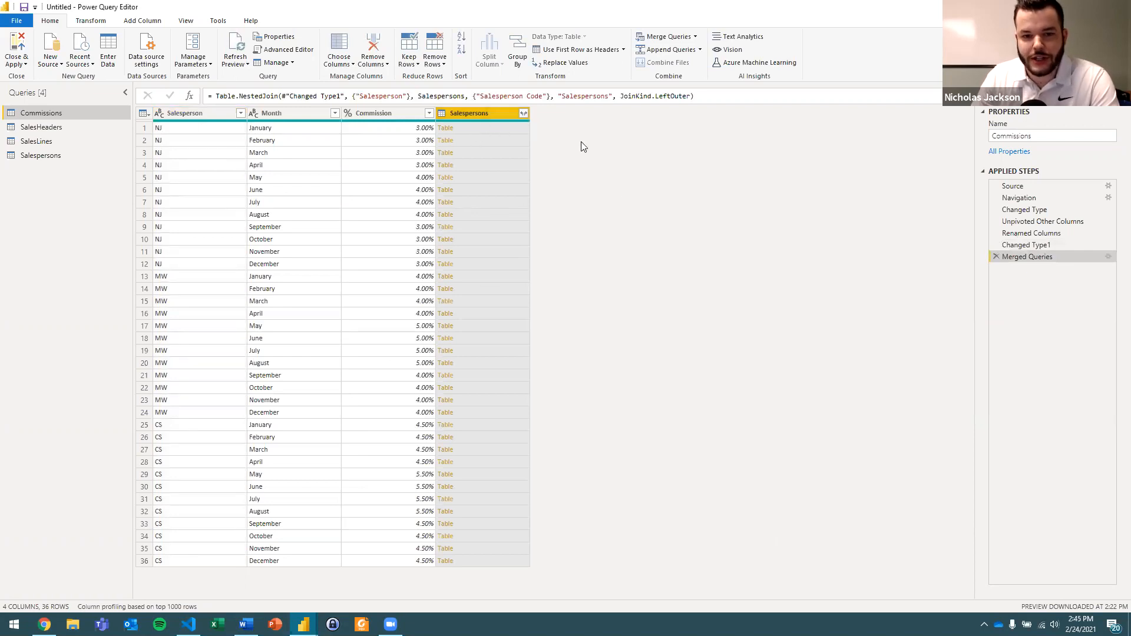
Drill into the first row's nested Salespersons table to inspect it, and remove the resulting applied step.
left_click(446, 129)
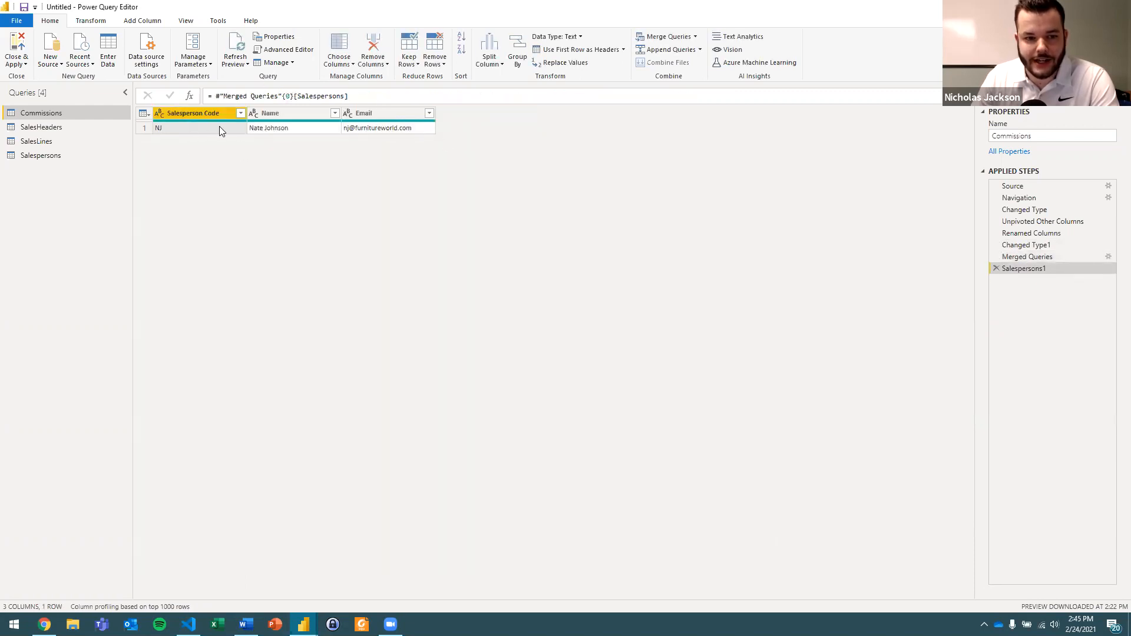
left_click(393, 133, "ctrl")
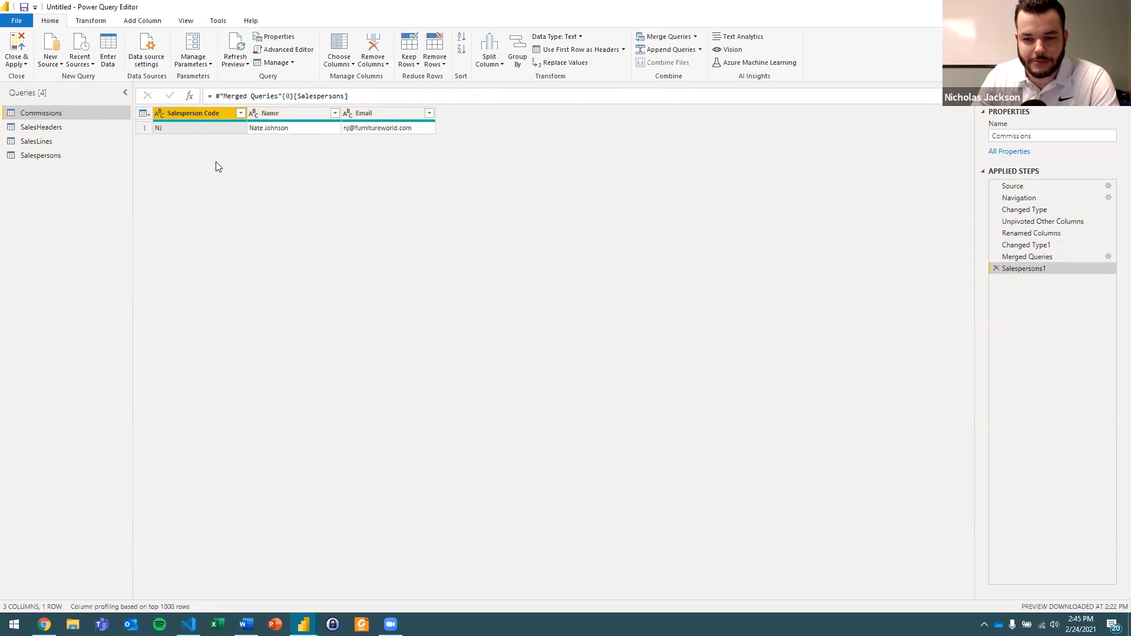
left_click(996, 268)
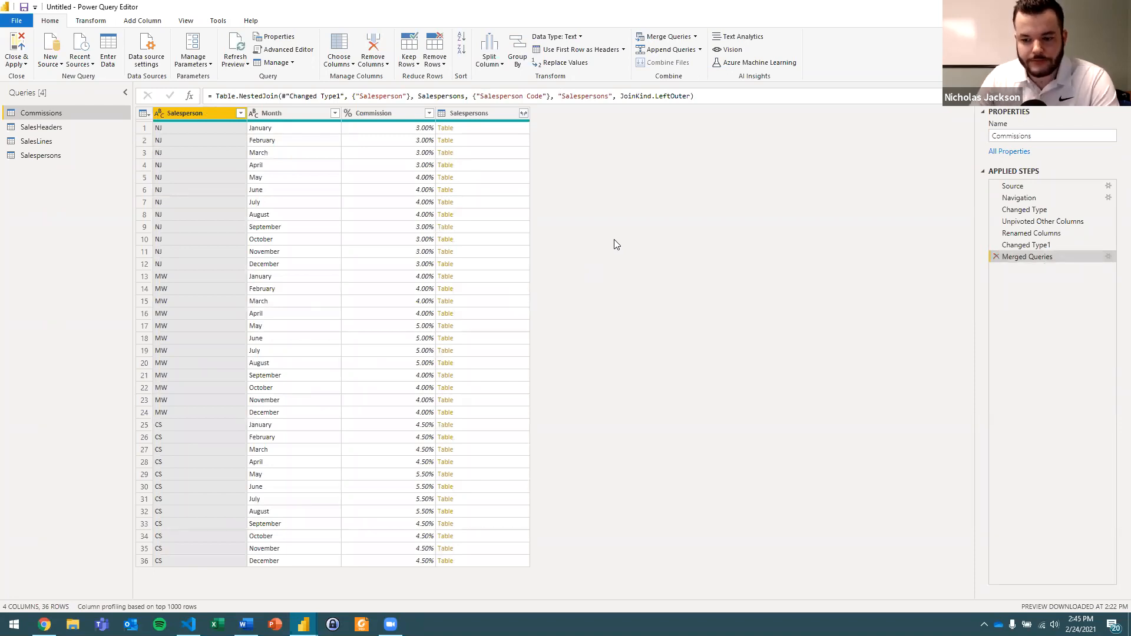
Expand the merged Salespersons column into Name and Email only, without using the original column name as prefix.
left_click(523, 113)
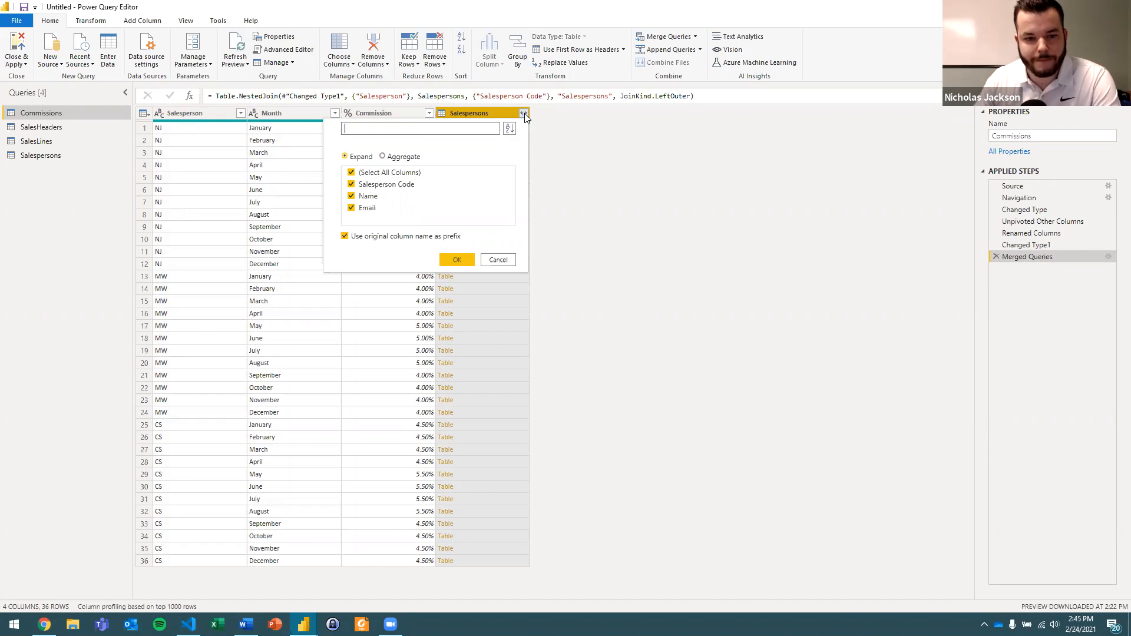
left_click(389, 187)
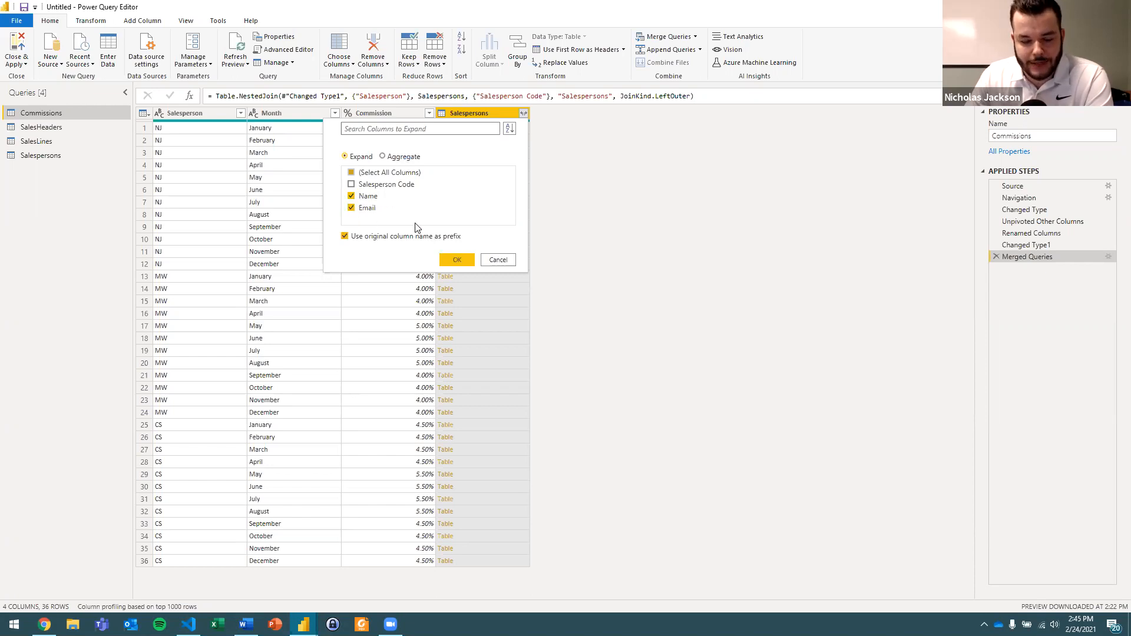
left_click(345, 237)
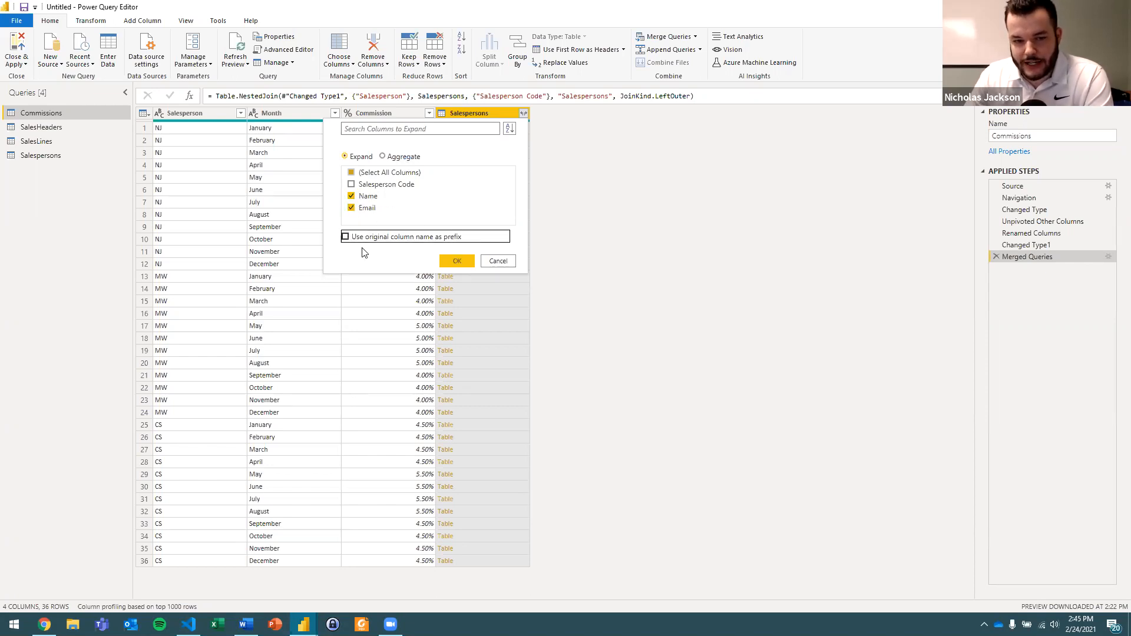
left_click(447, 260)
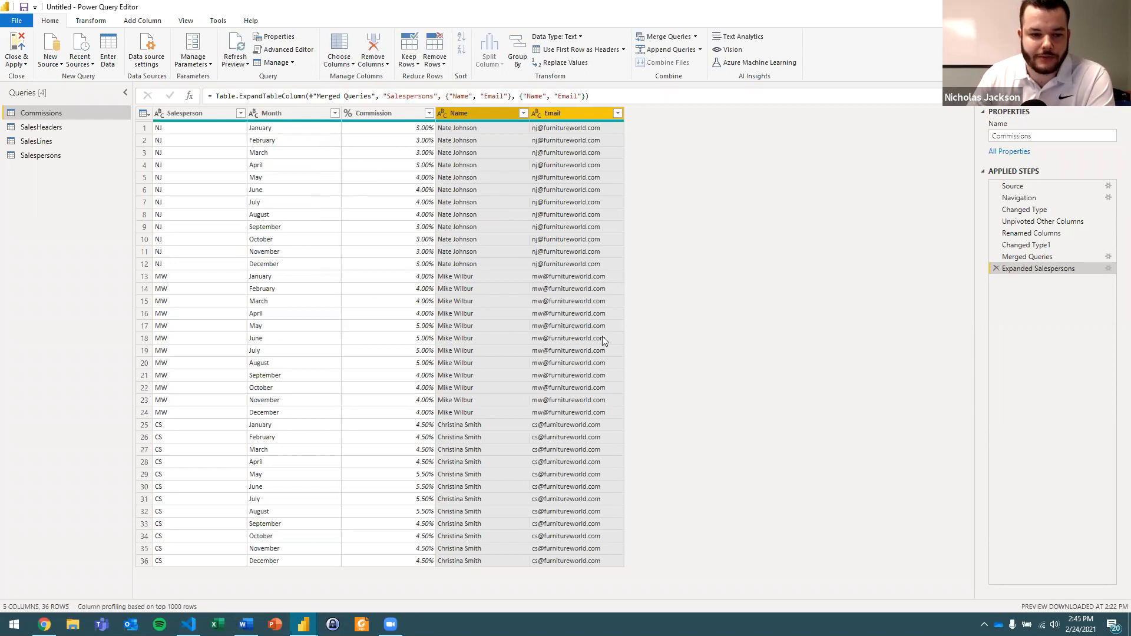
Move the Name and Email columns directly after Salesperson and check the first row's values across the Commissions columns.
left_click_drag(553, 113, 280, 111)
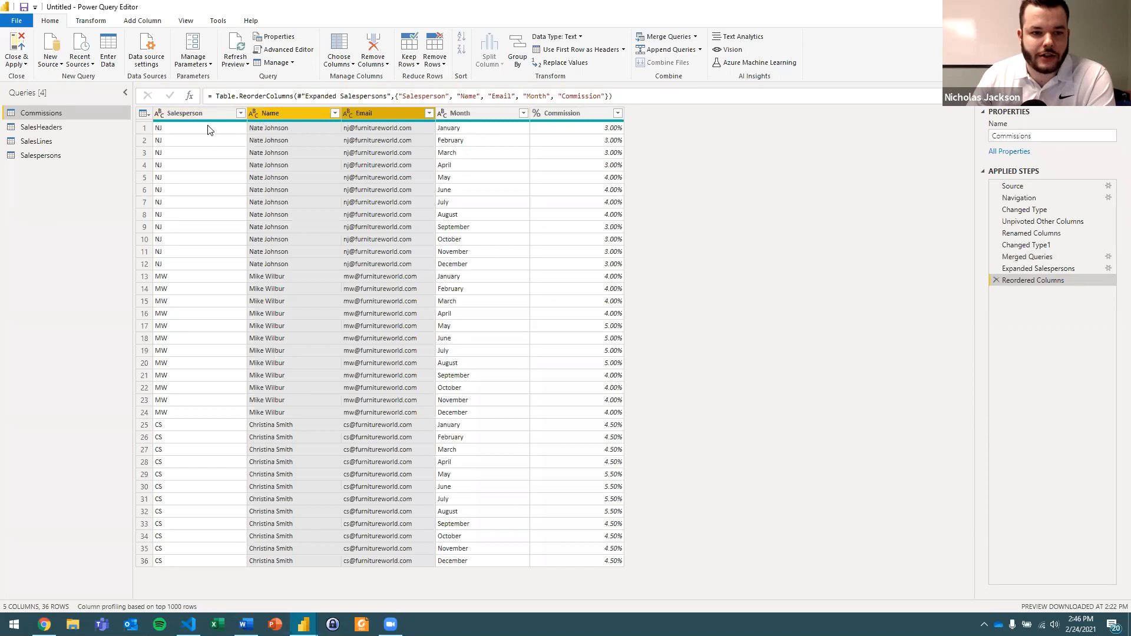
left_click(209, 128)
left_click(288, 133)
left_click(380, 134)
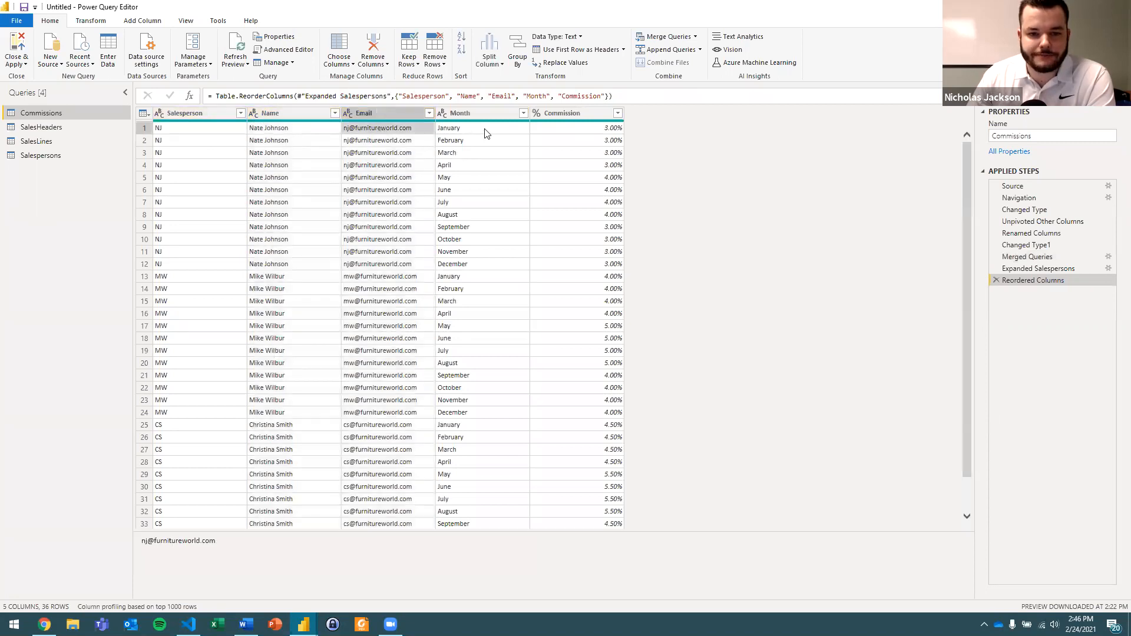
left_click(484, 133)
left_click(552, 132)
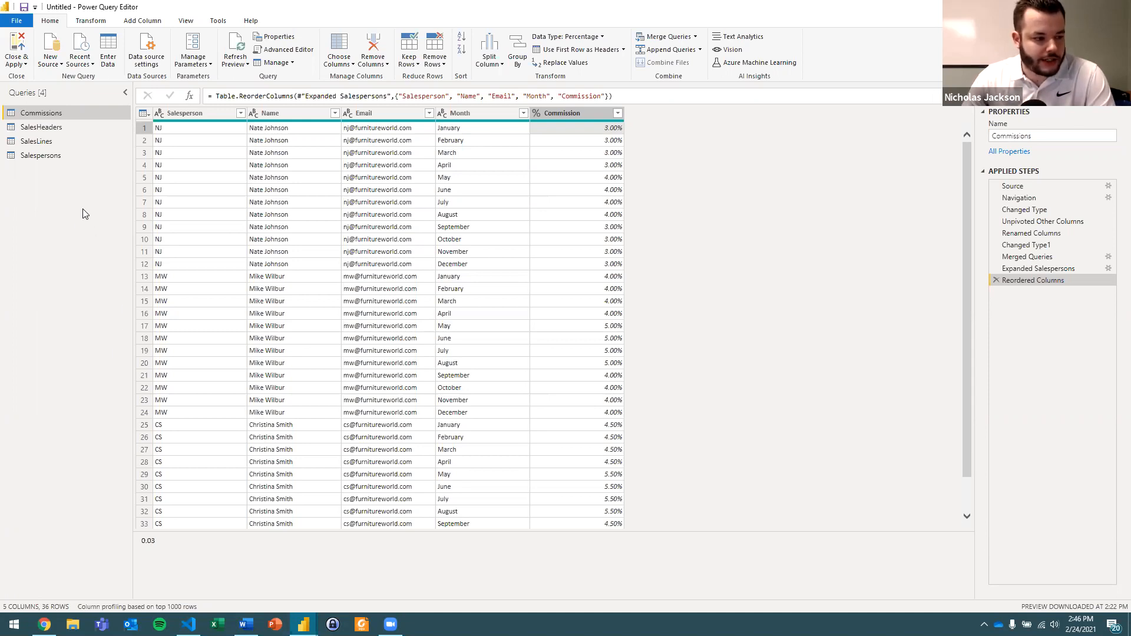
Examine the different codes in the Payment Terms Code column of the SalesHeaders query.
left_click(56, 128)
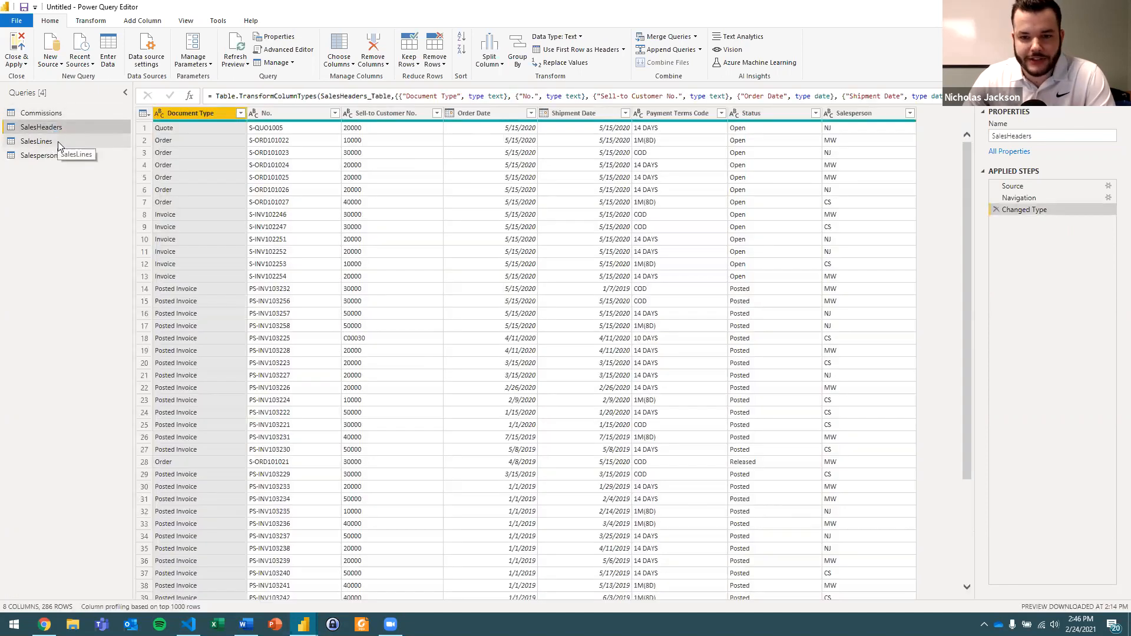
left_click(675, 114)
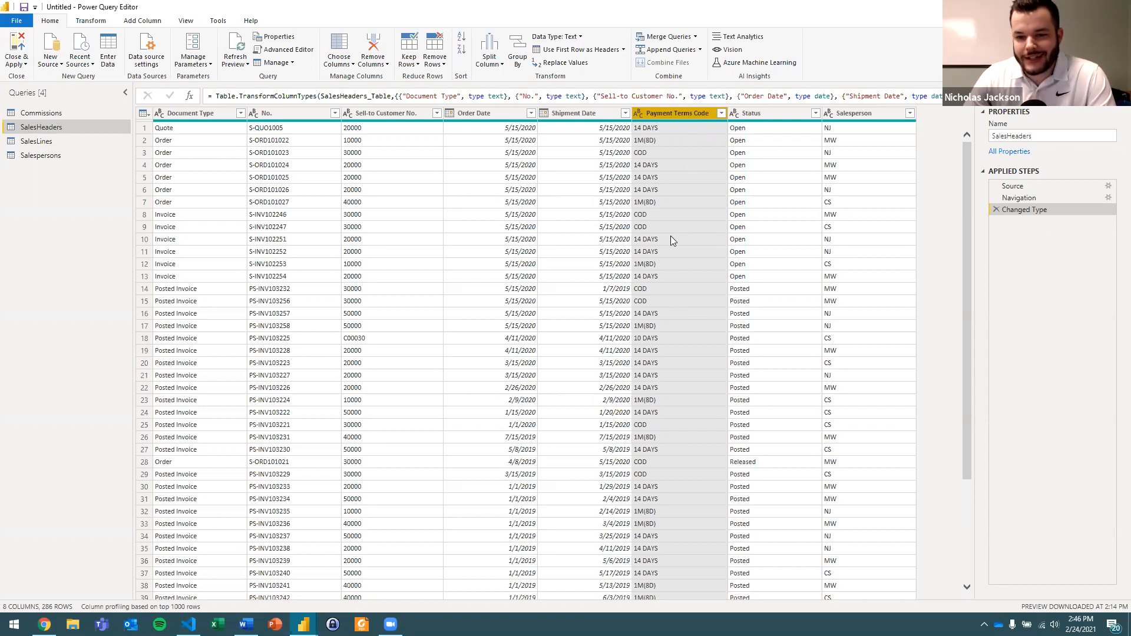
left_click(674, 201)
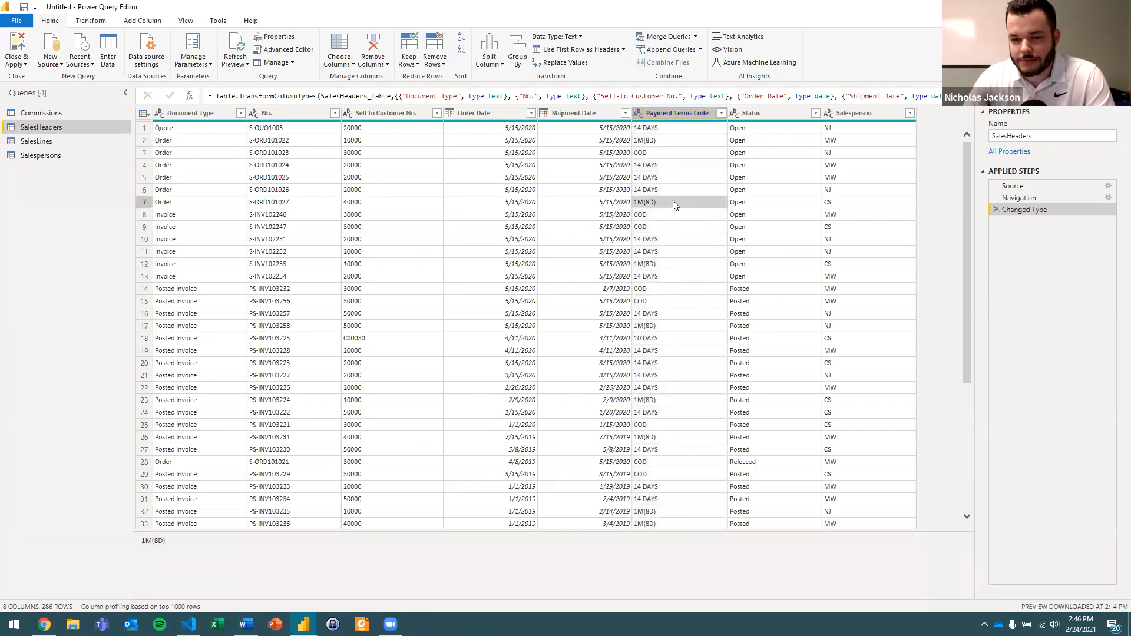
left_click(679, 151)
left_click(682, 214)
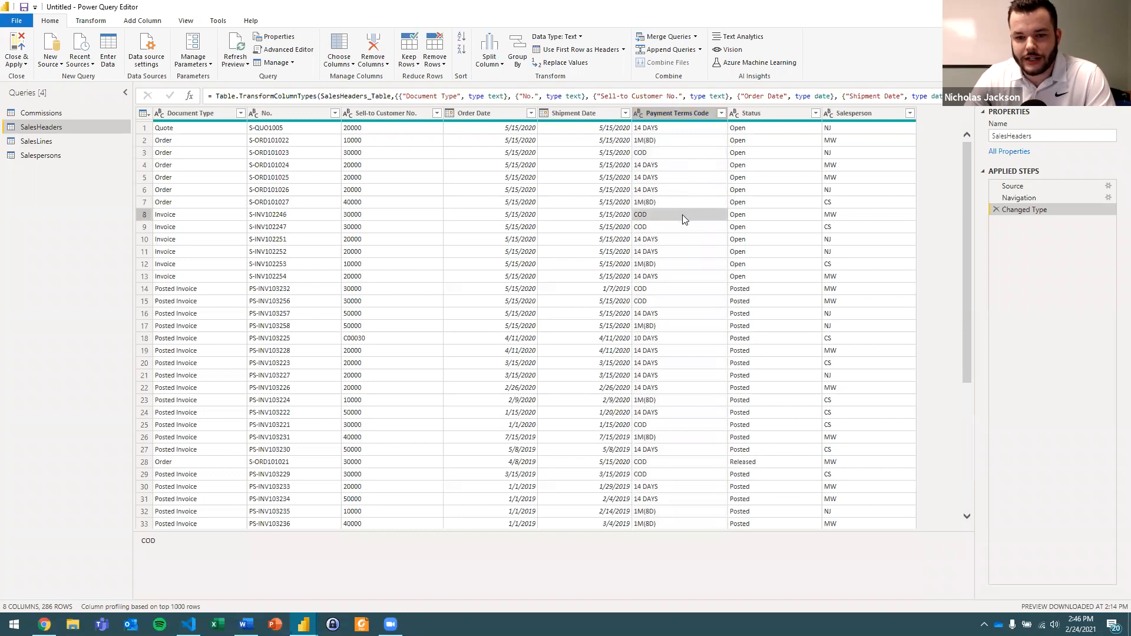
left_click(685, 239)
left_click(686, 264)
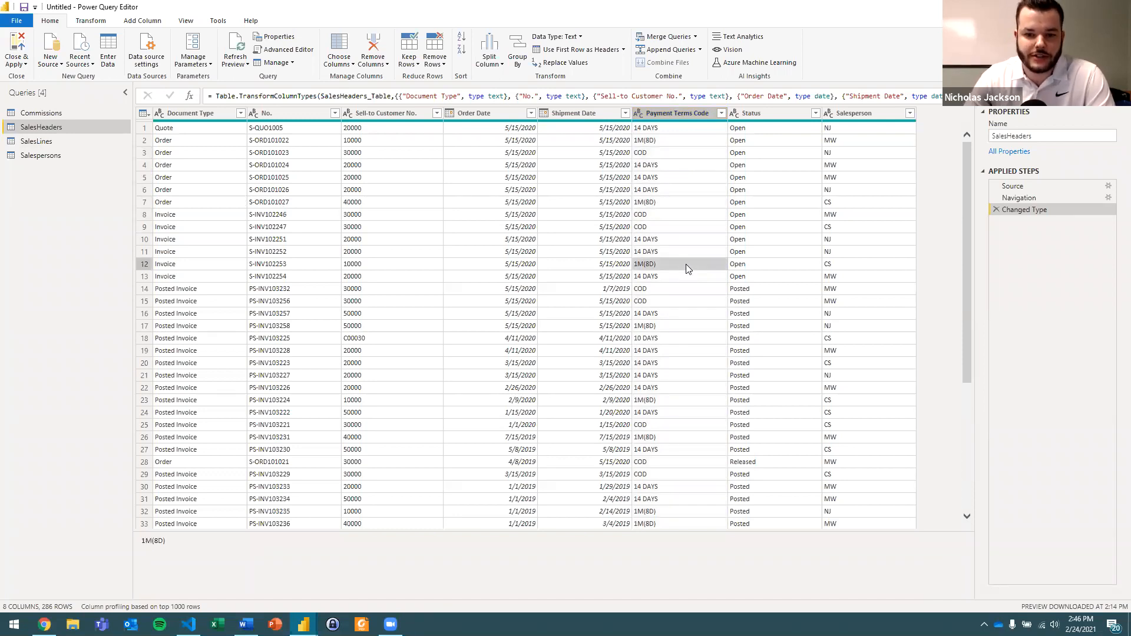
left_click(670, 126)
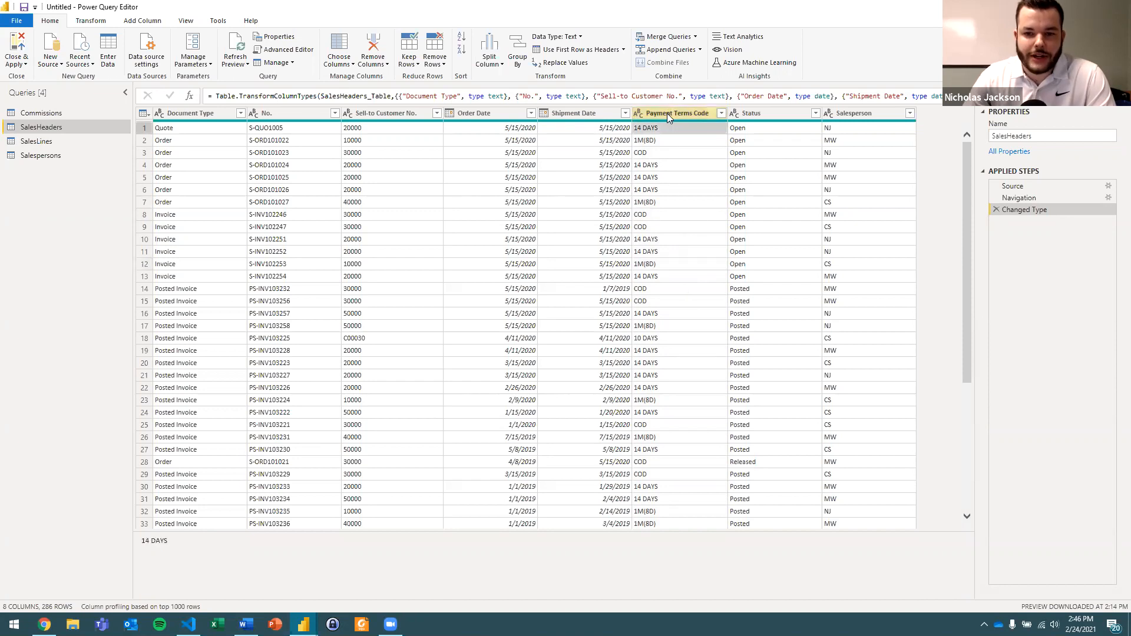
left_click(667, 176)
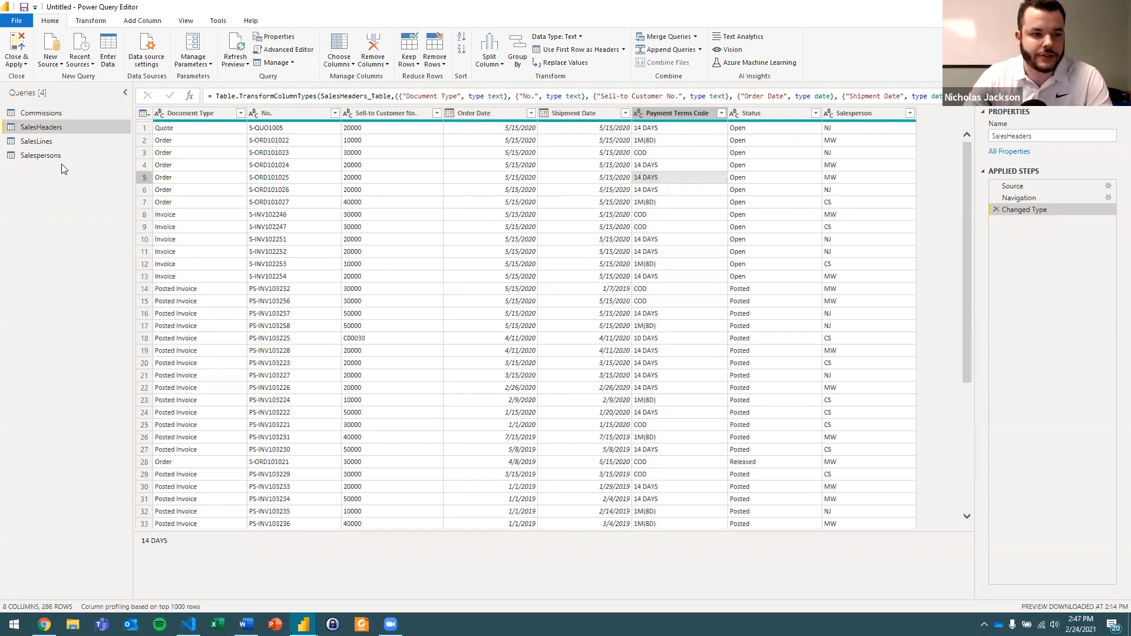
Import the text file Power BI Webinar - Payment Method Codes from the Raw Data folder as a new query.
left_click(51, 64)
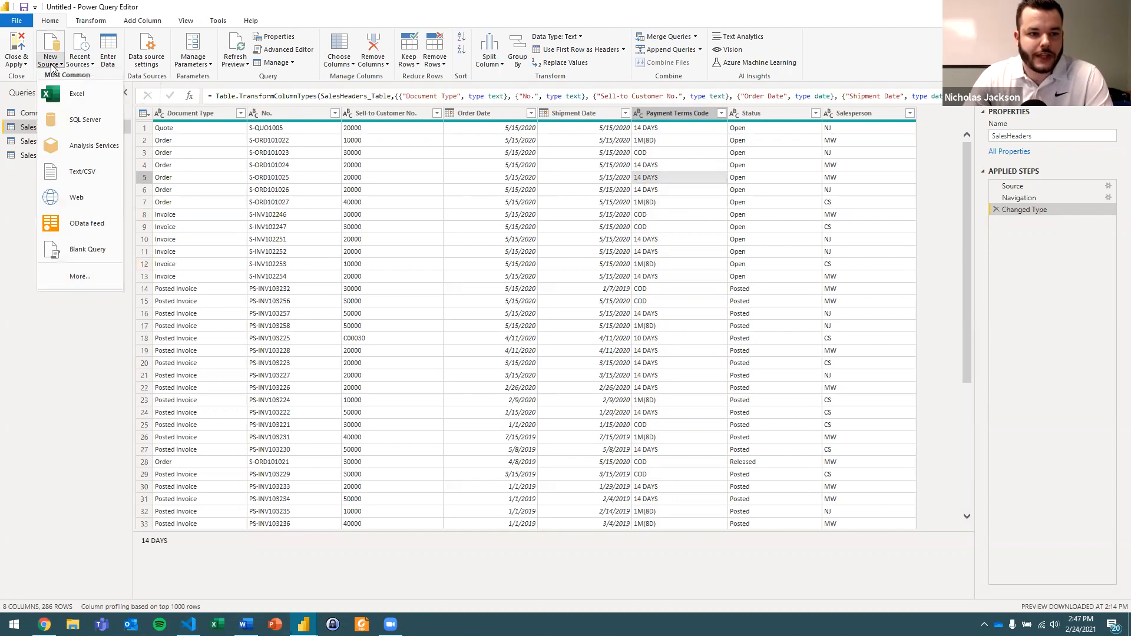
left_click(84, 172)
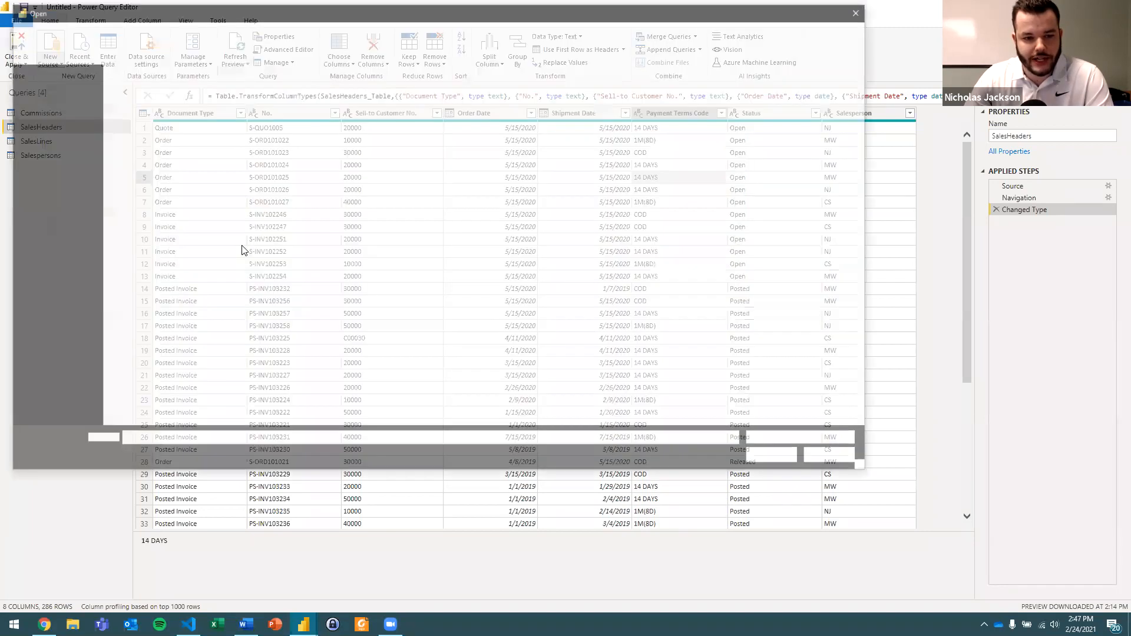
left_click(227, 101)
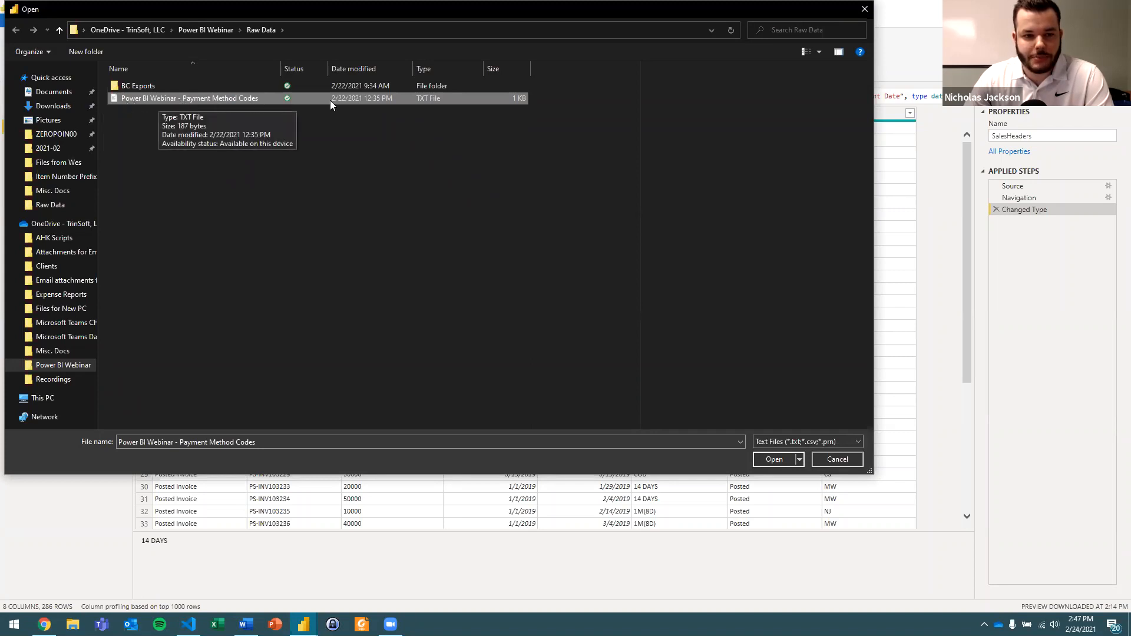
left_click(773, 459)
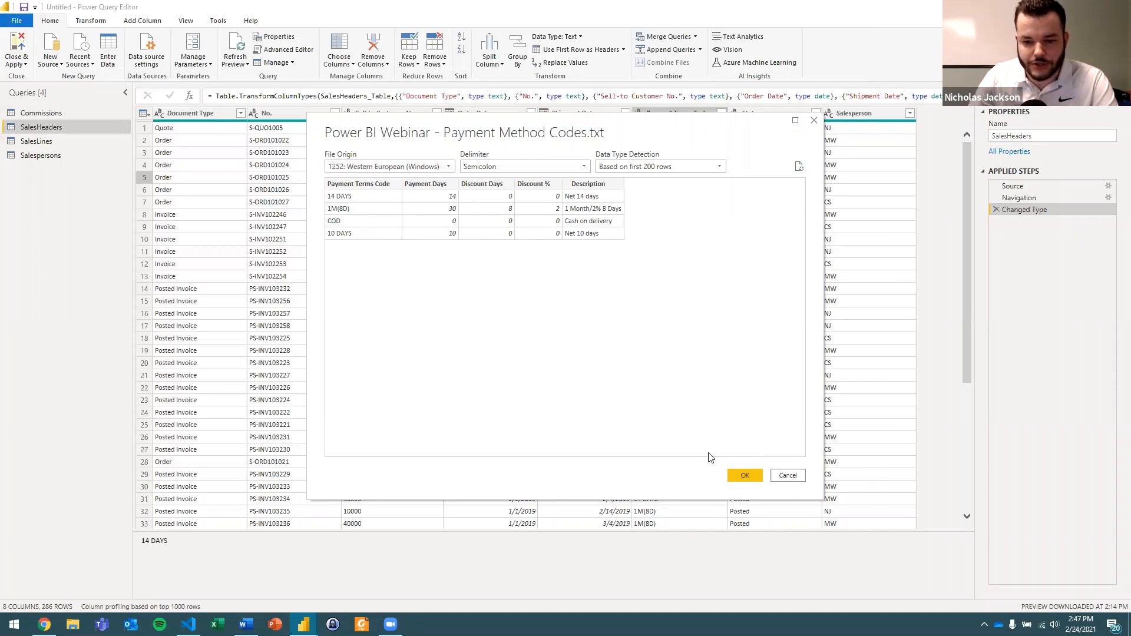
left_click(743, 476)
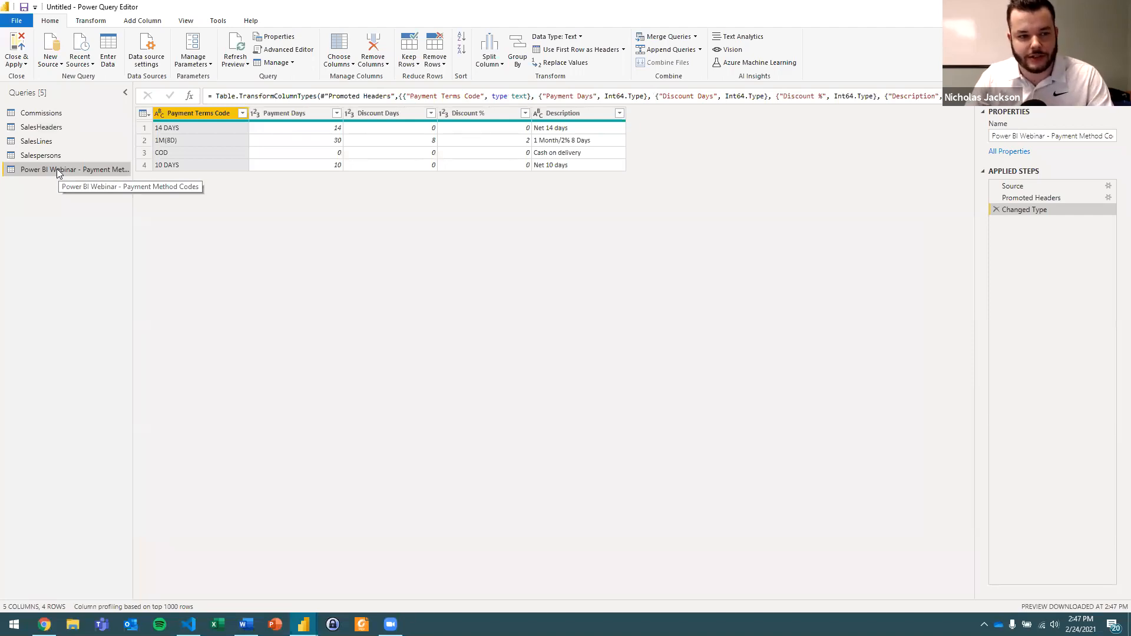
Rename the newly imported query as Payment Method Codes.
double_click(58, 170)
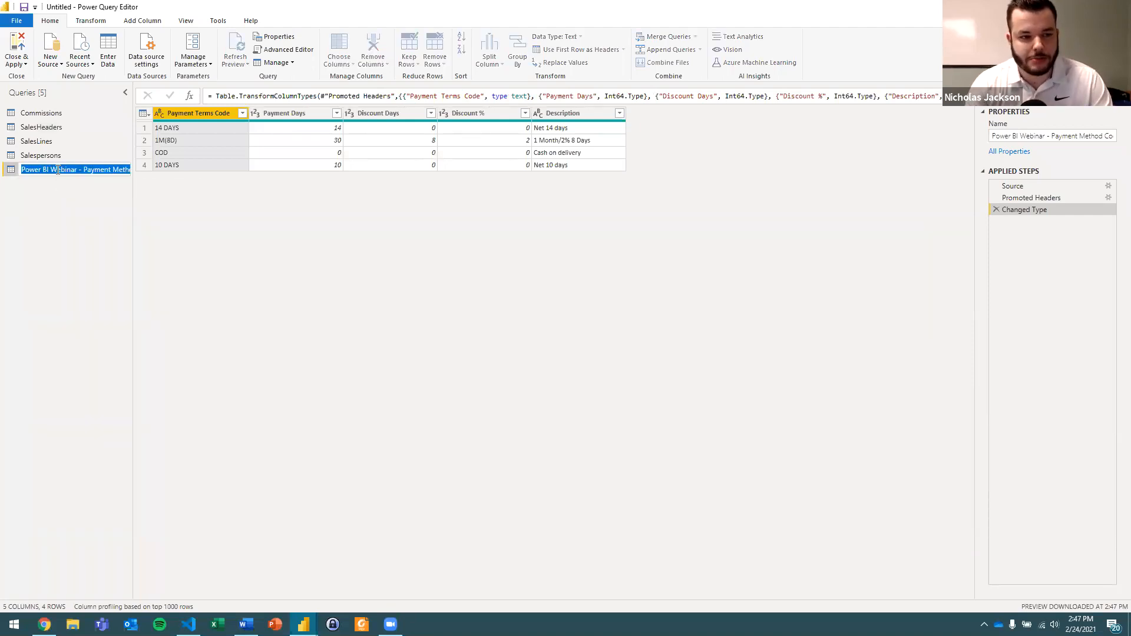
type("Commissio")
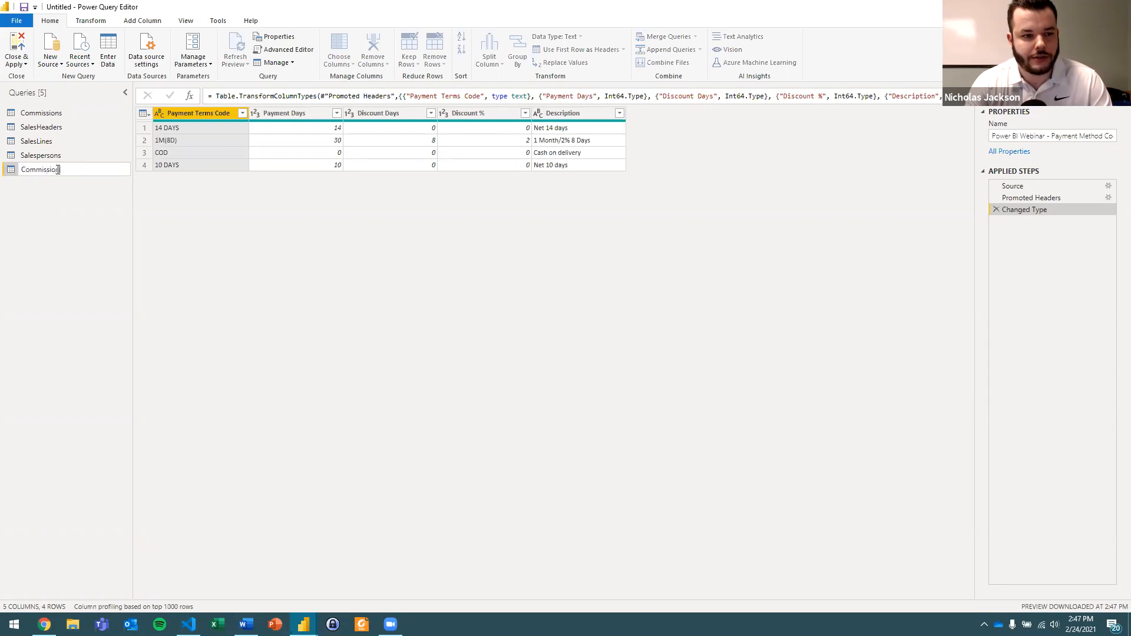
key("ctrl+BackSpace")
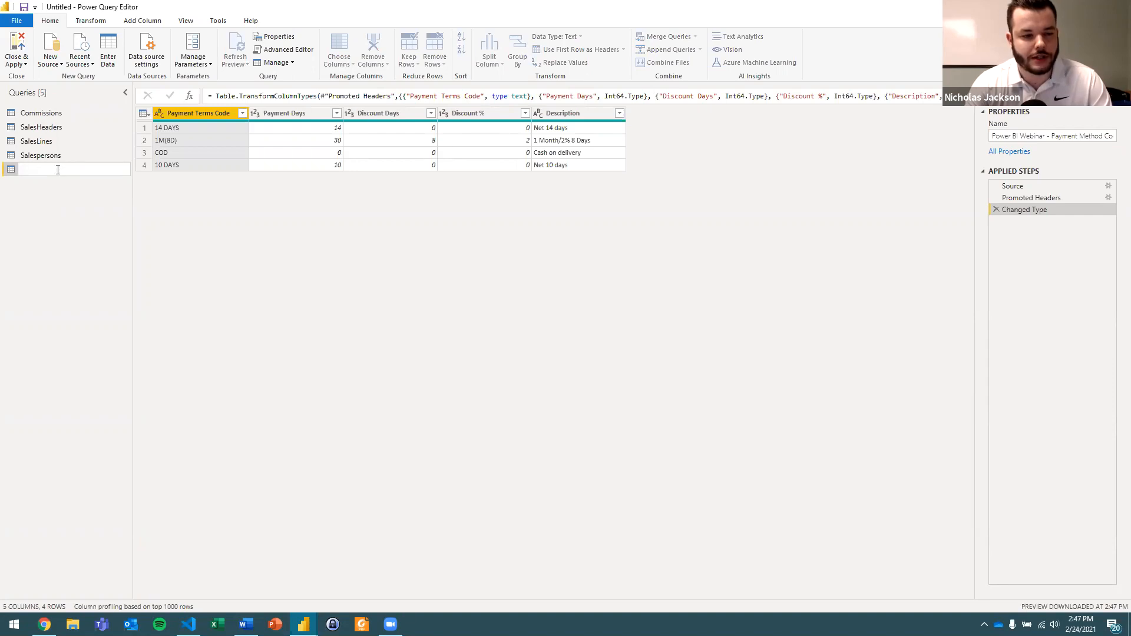
type("Payment Method Codes")
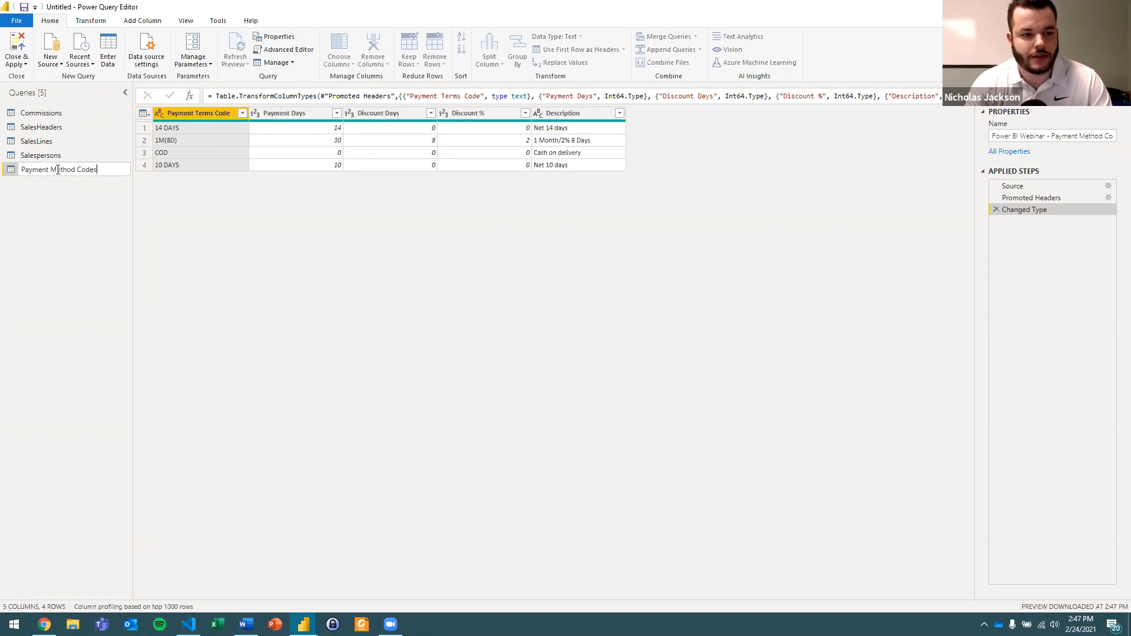
key("Return")
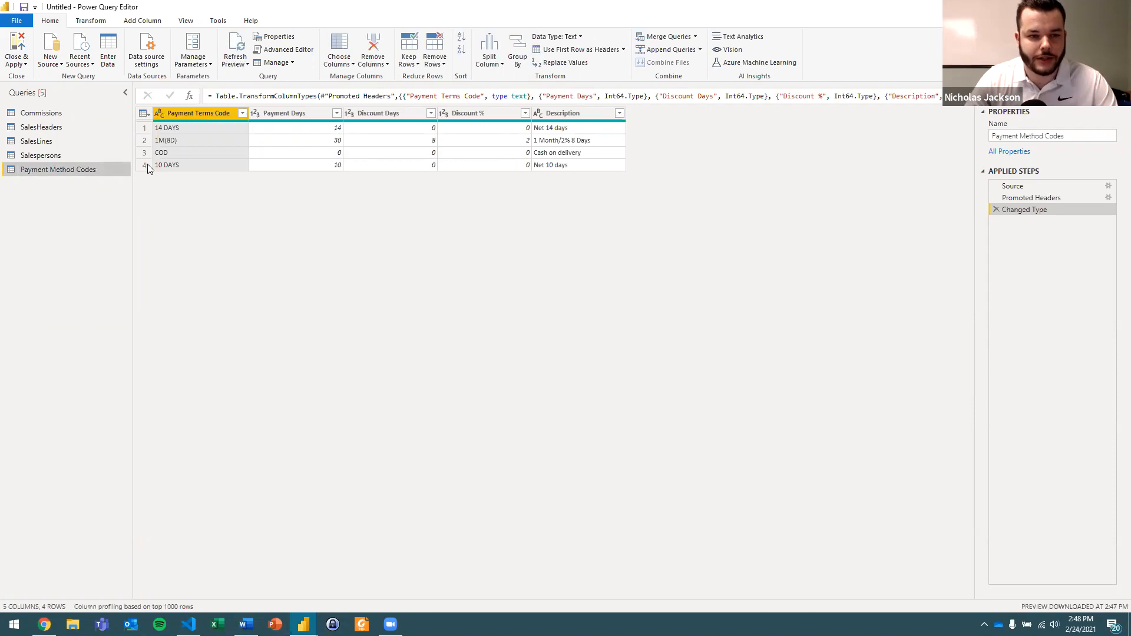
Replace Method with Terms in the imported query's name so that it reads Payment TermsCodes.
double_click(61, 172)
double_click(62, 171)
type("Terms")
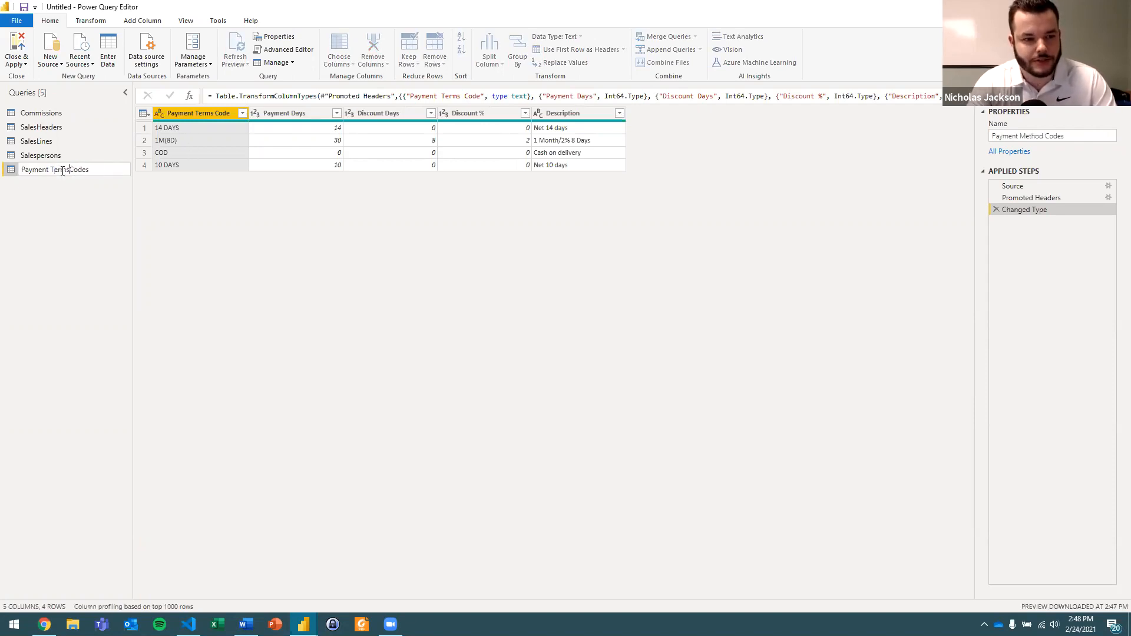
key("Return")
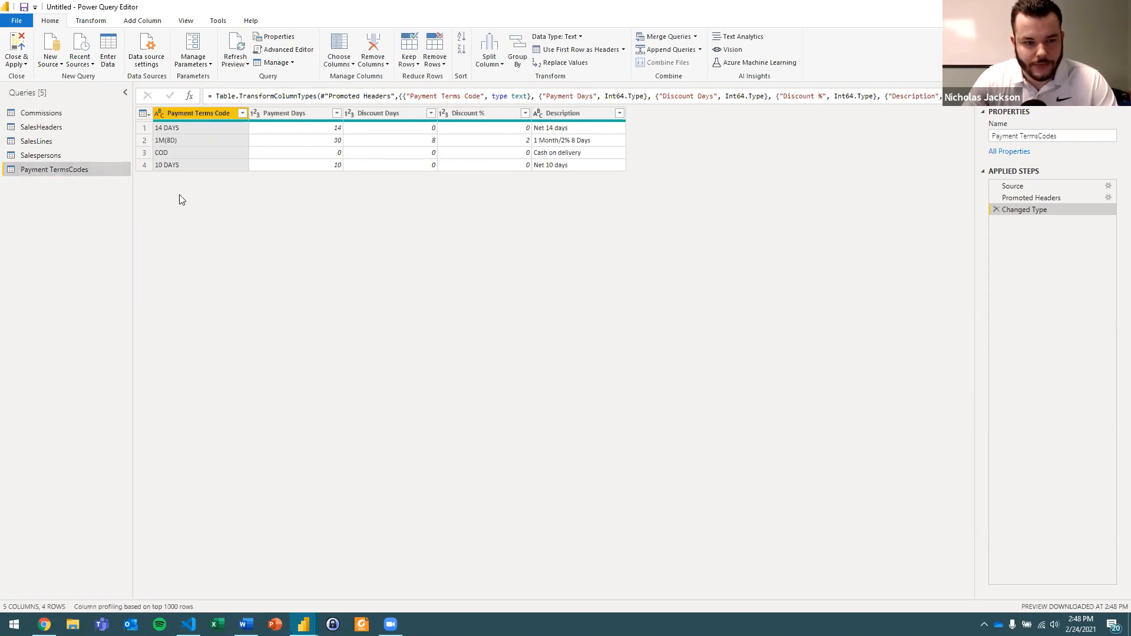
Merge the Payment TermsCodes query into SalesHeaders, matching on Payment Terms Code with a Left Outer join.
left_click(75, 128)
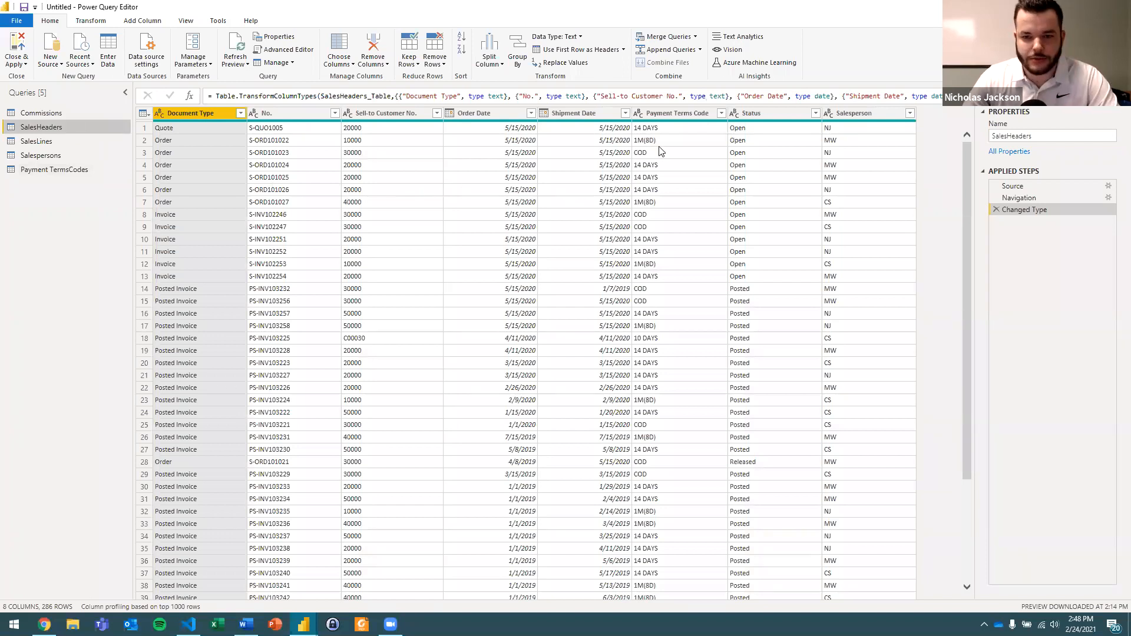
left_click(667, 118)
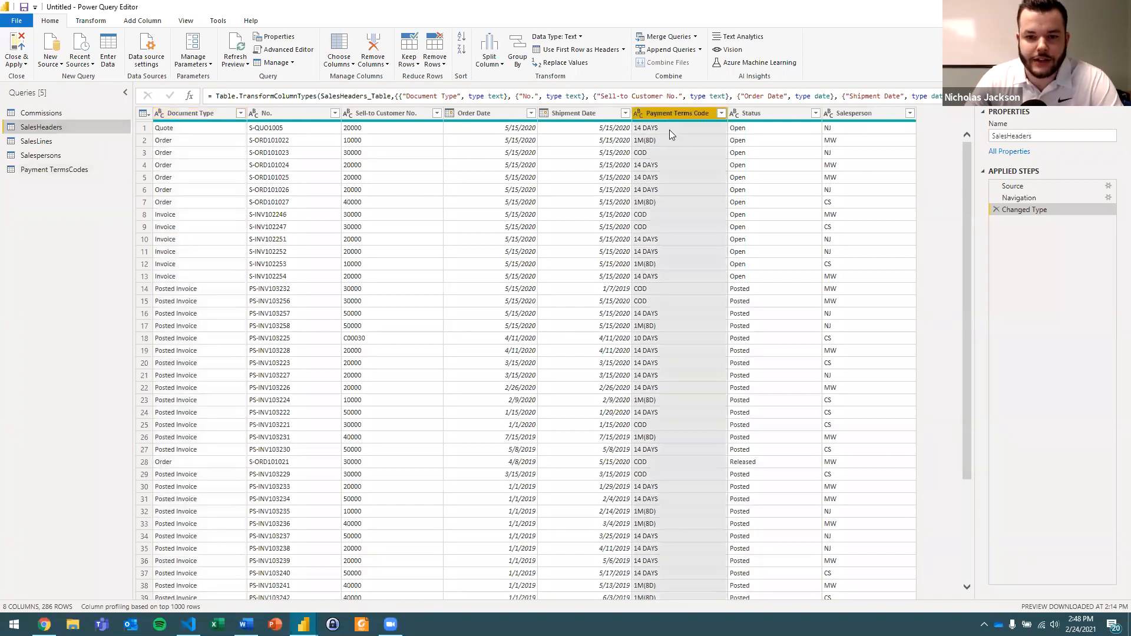
left_click(673, 135)
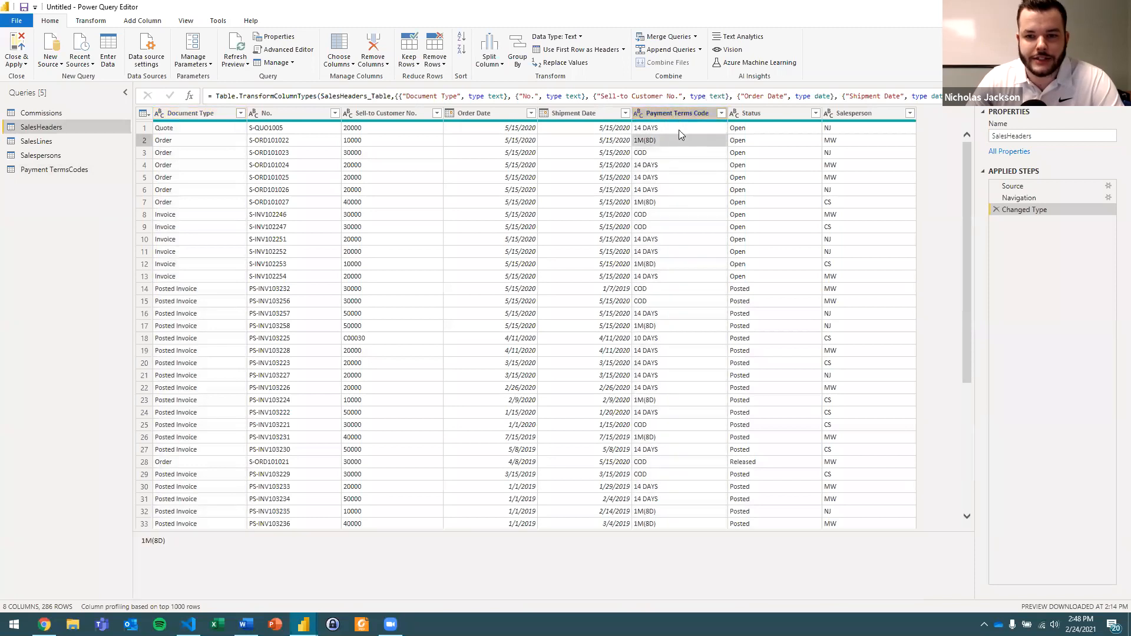
left_click(679, 128)
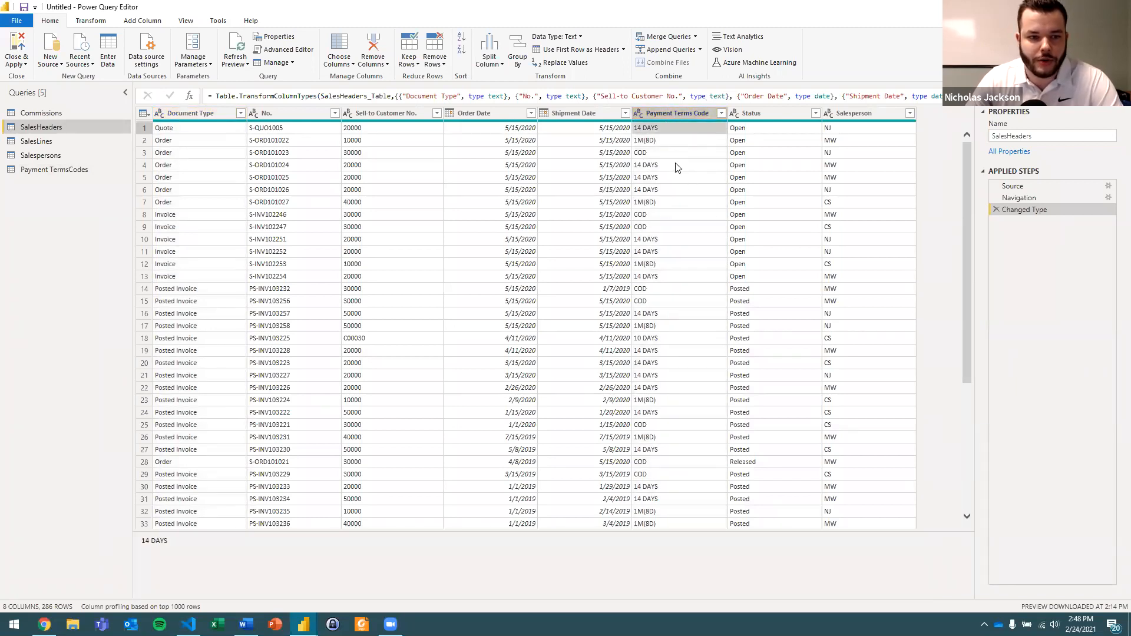
left_click(672, 40)
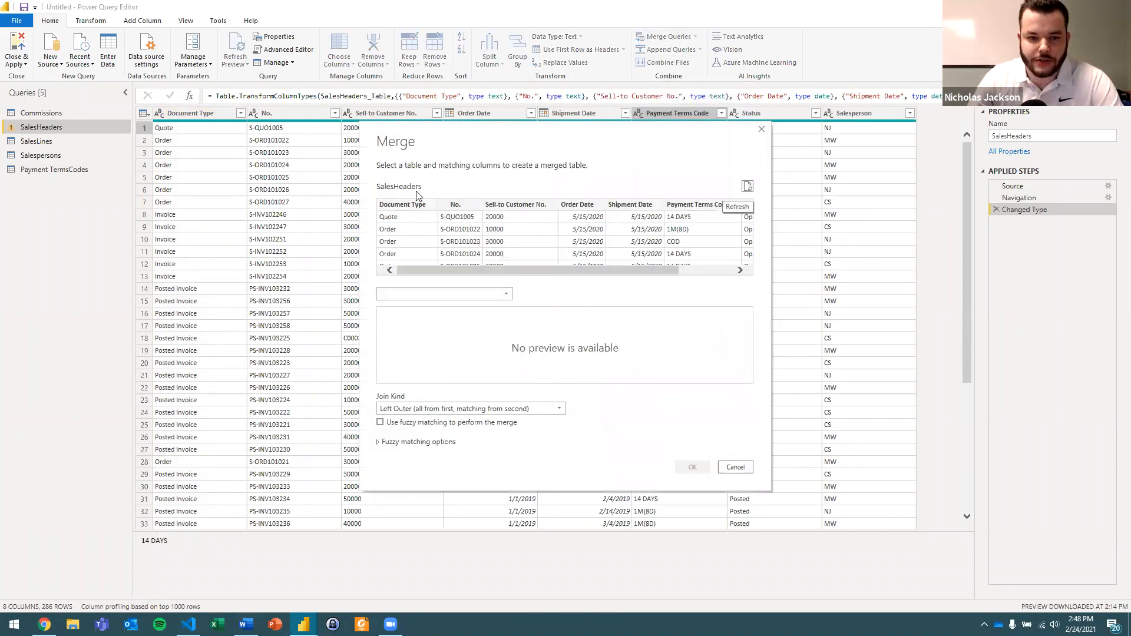
left_click(421, 294)
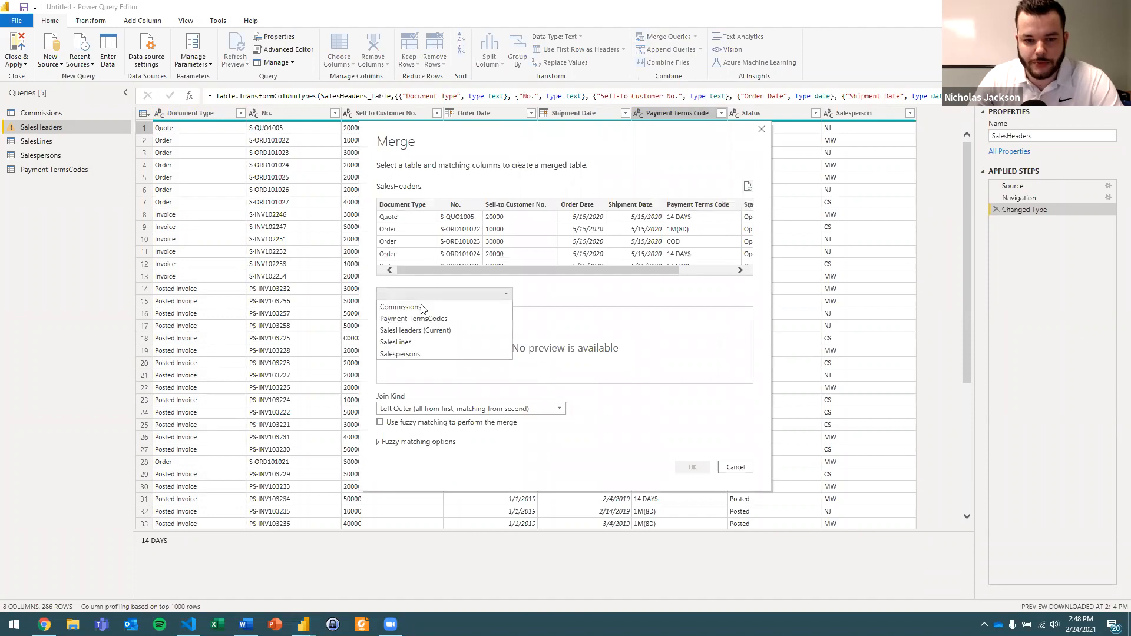
left_click(456, 318)
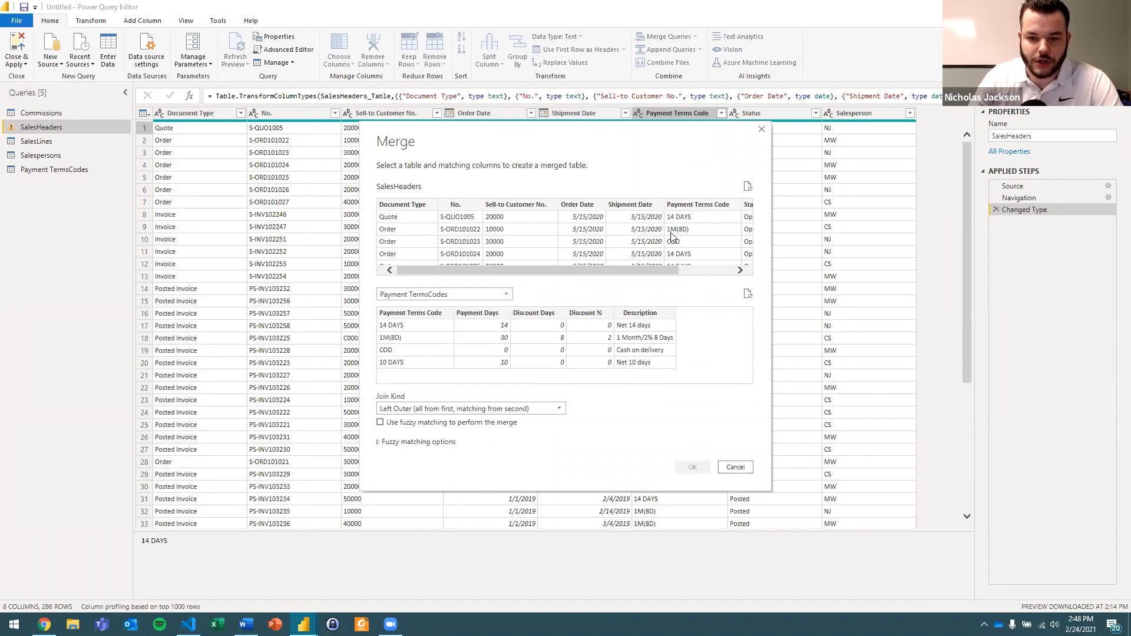
left_click(690, 207)
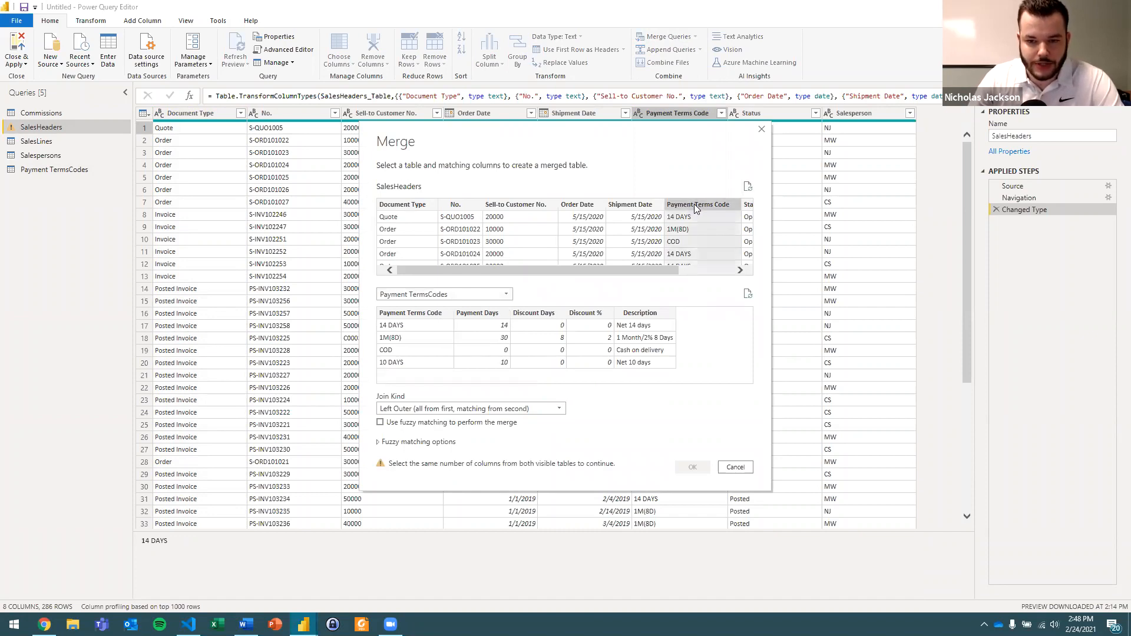
left_click(426, 315)
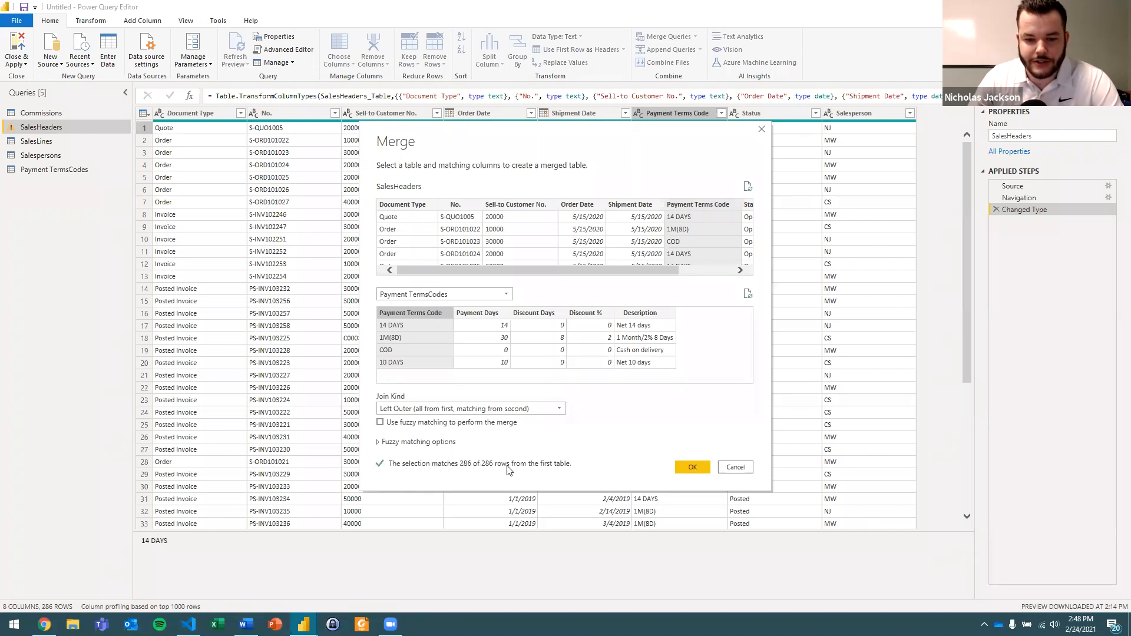
left_click(687, 467)
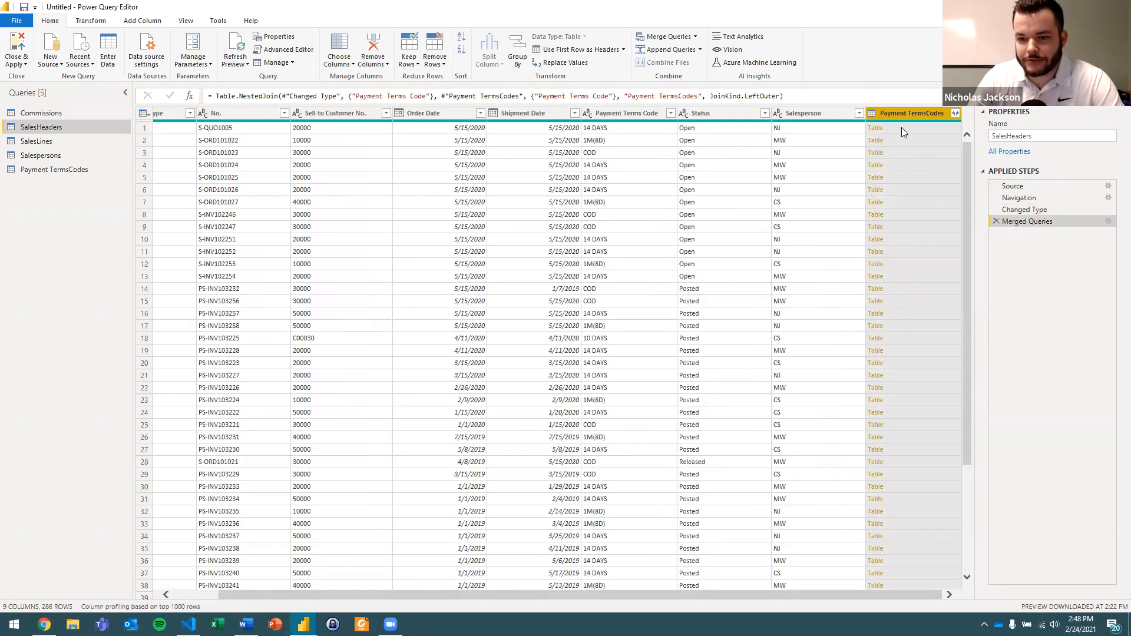
Expand the merged Payment TermsCodes column into all fields except Payment Terms Code, using the original column name as prefix.
left_click(955, 114)
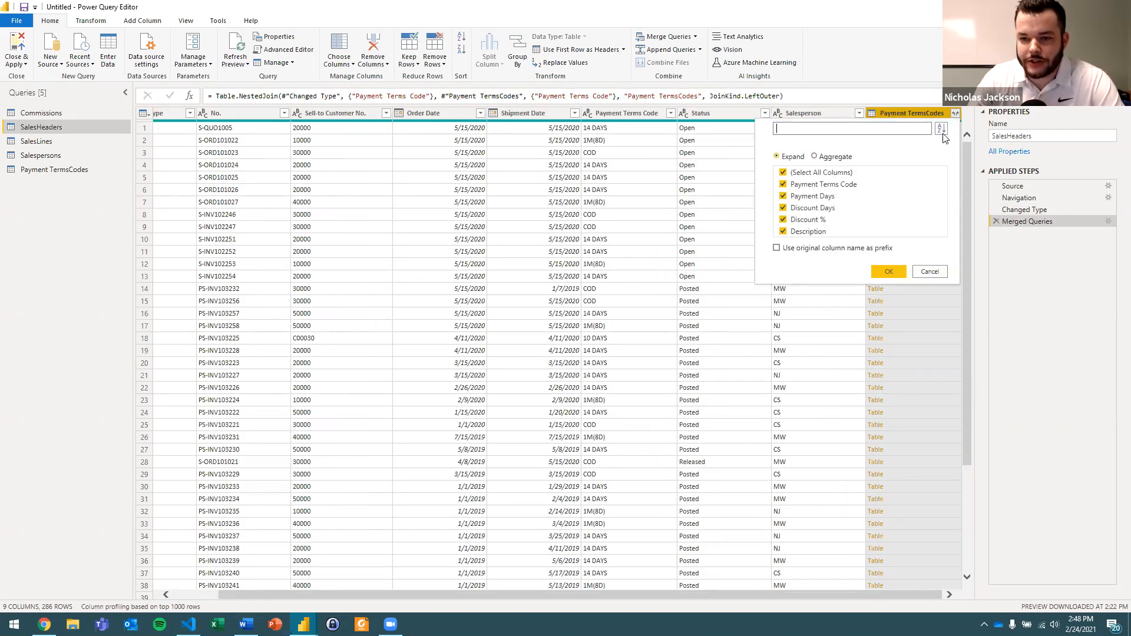
left_click(821, 184)
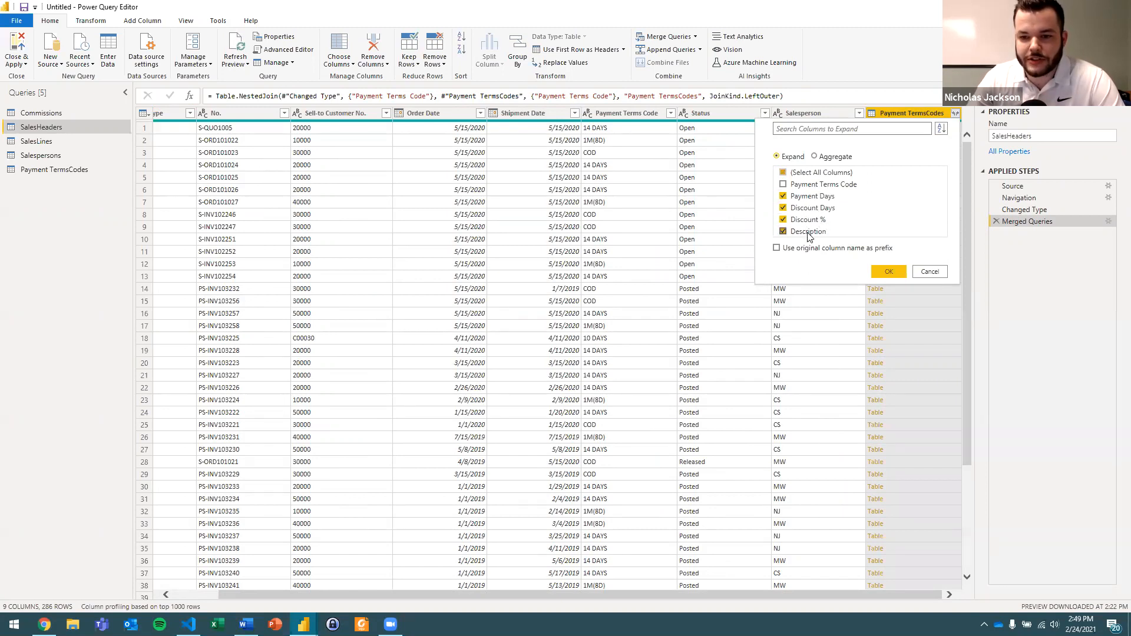
left_click(801, 250)
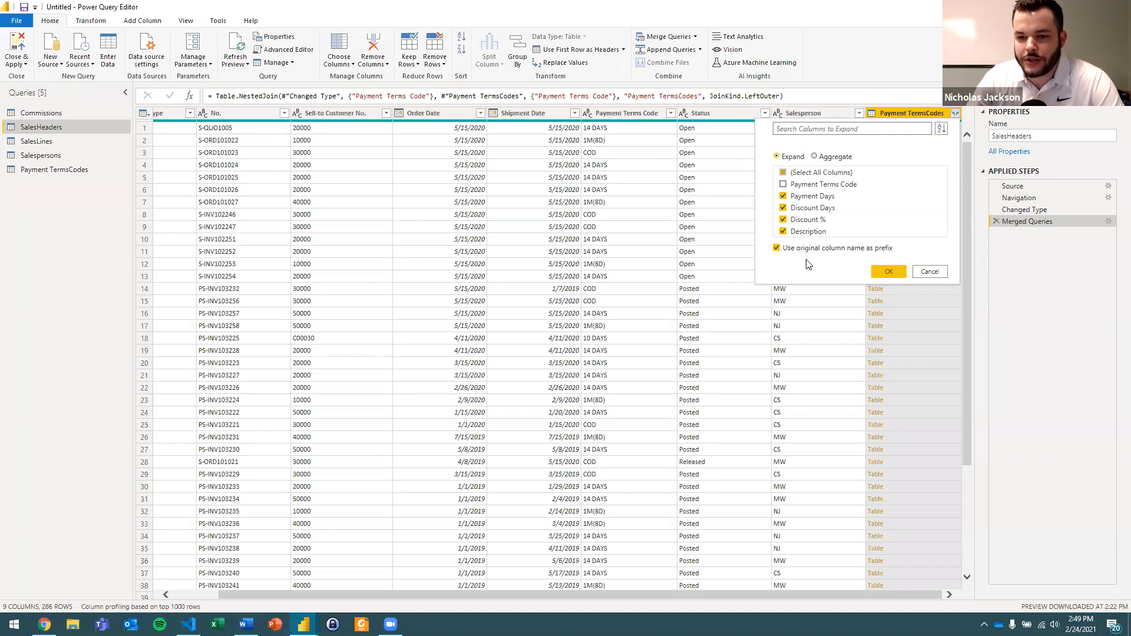
left_click(882, 272)
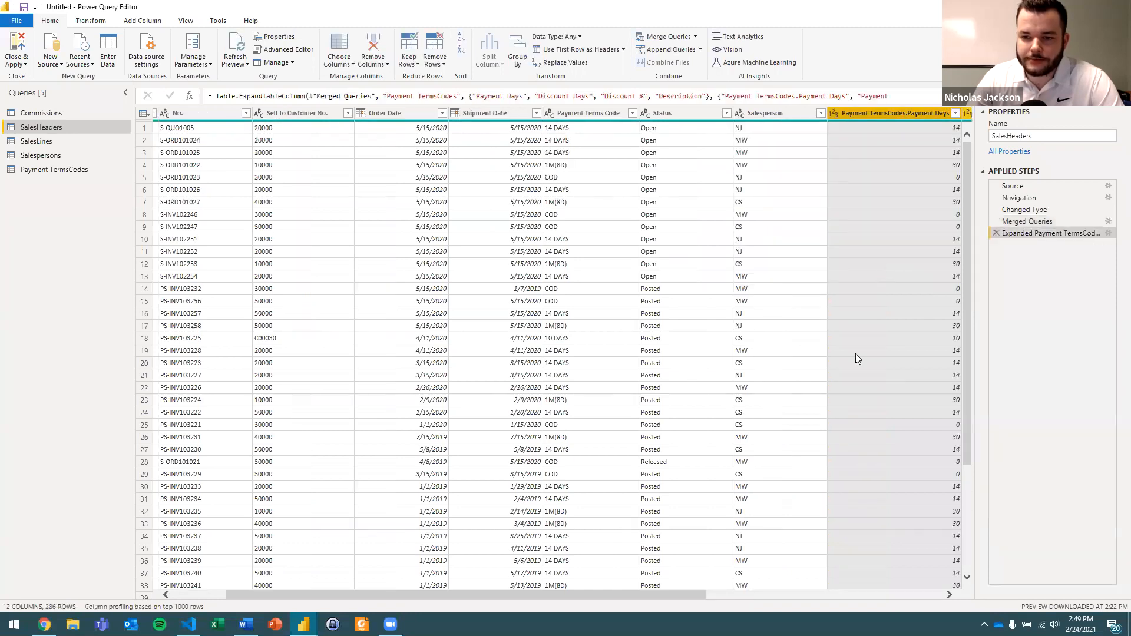
left_click_drag(668, 593, 903, 595)
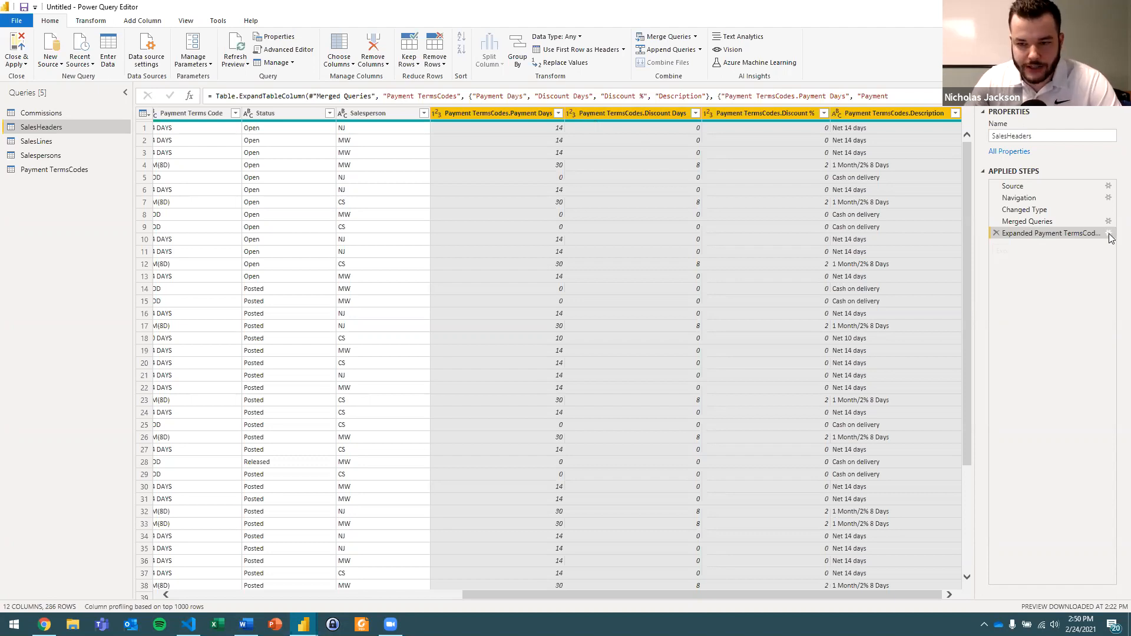
Edit the expand step of SalesHeaders so that its default column name prefix is PTC.
left_click(1108, 233)
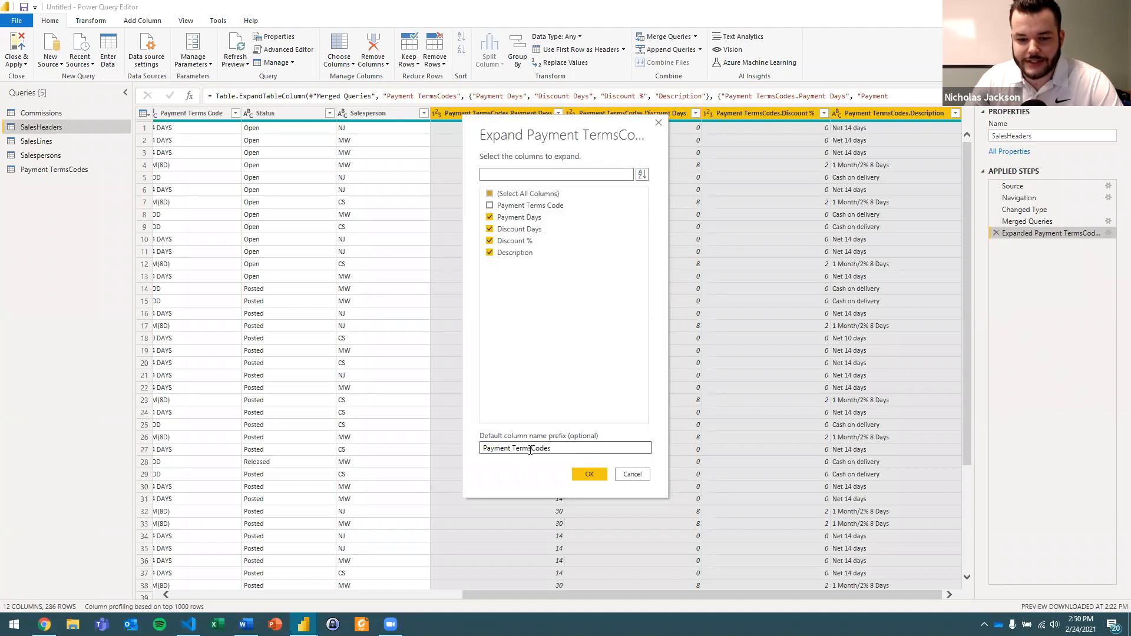
left_click_drag(551, 449, 482, 450)
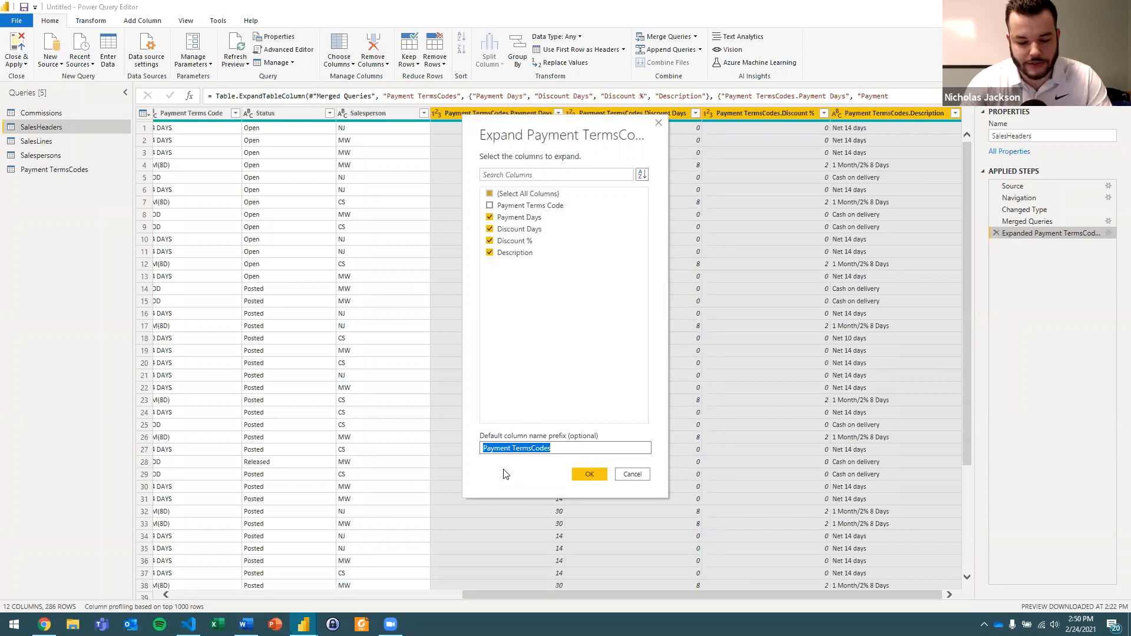
type("PTC")
left_click(589, 475)
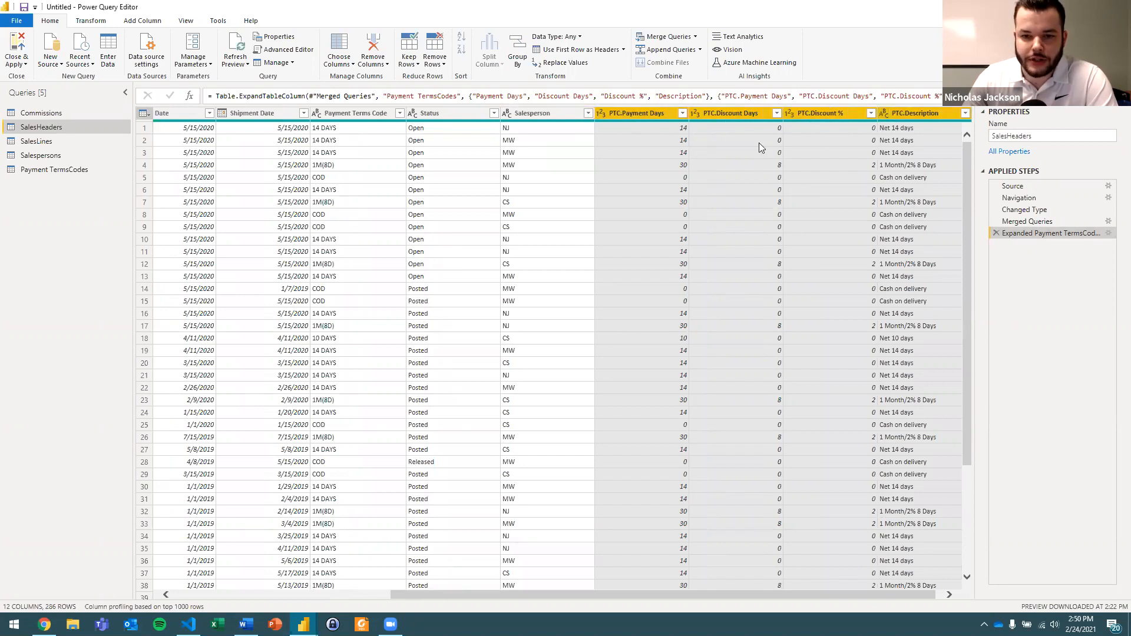
left_click(668, 129)
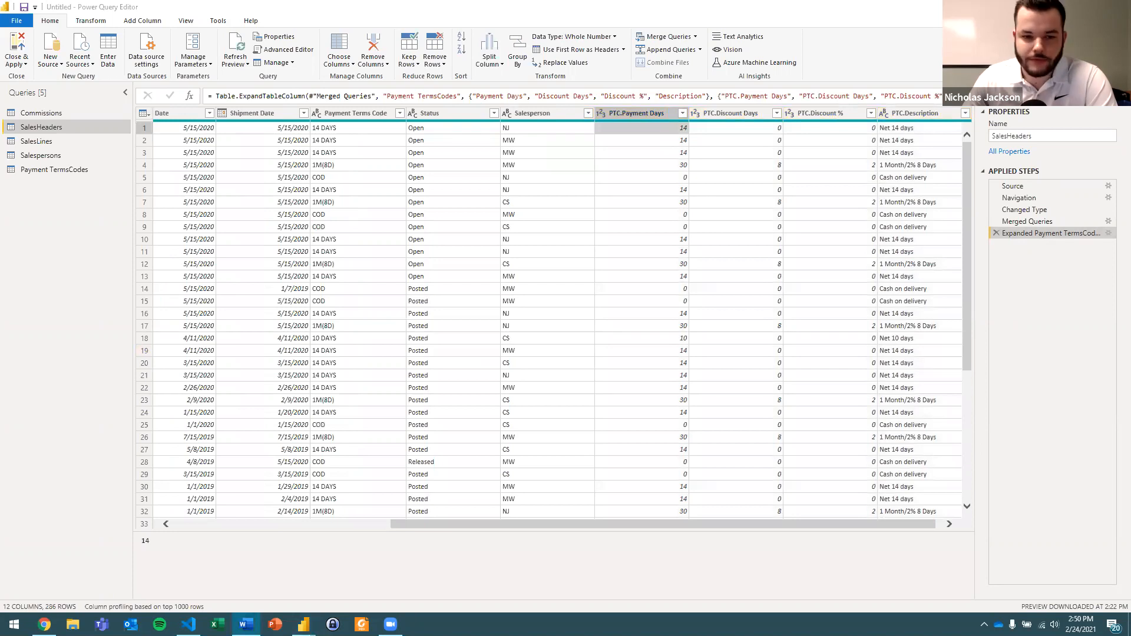
left_click(511, 203)
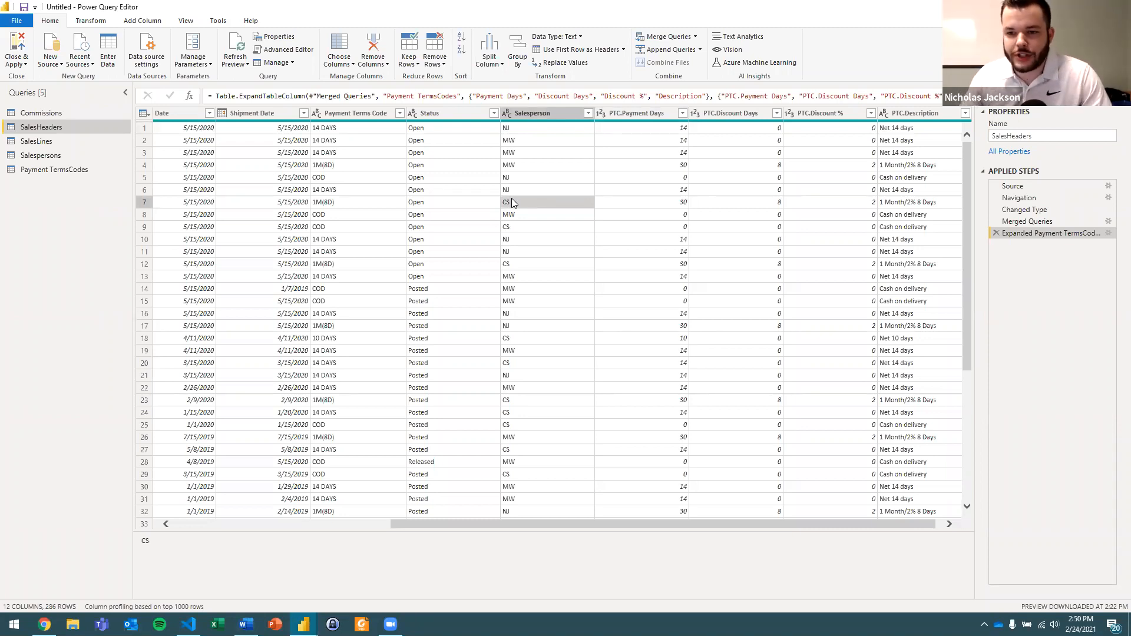
Set the data type of the PTC.Discount % column to Percentage.
left_click(799, 114)
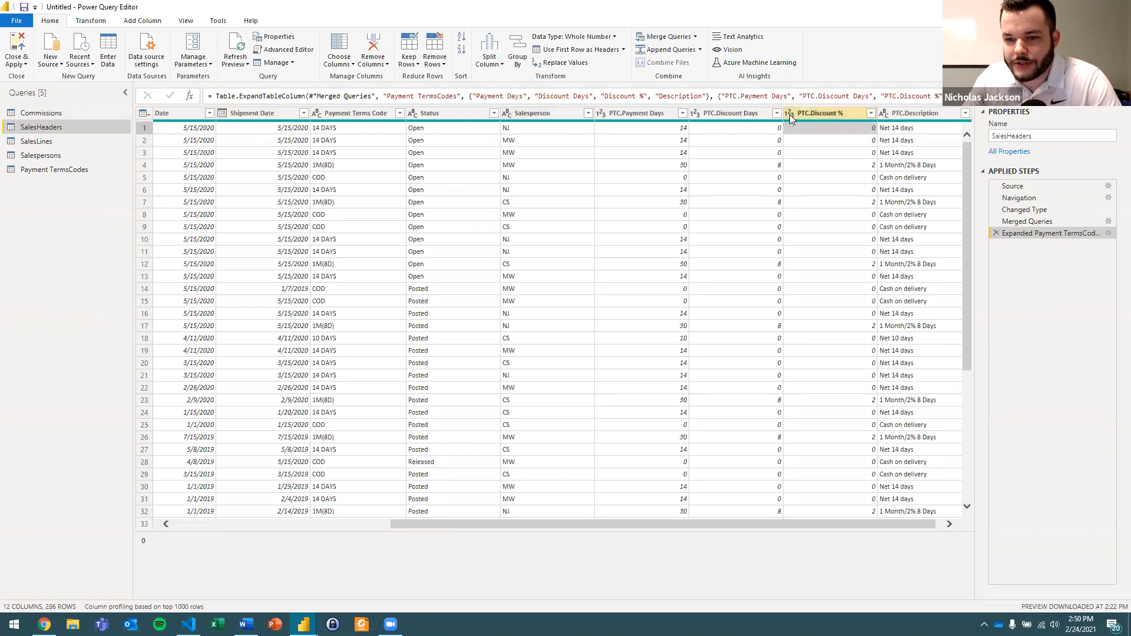
left_click(789, 114)
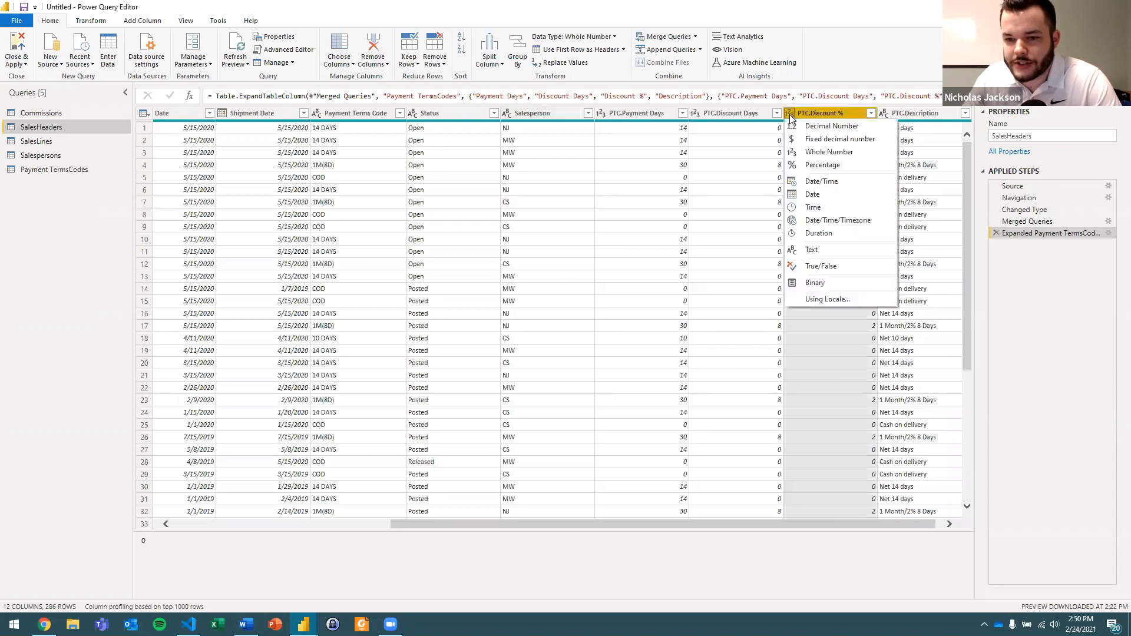
left_click(817, 165)
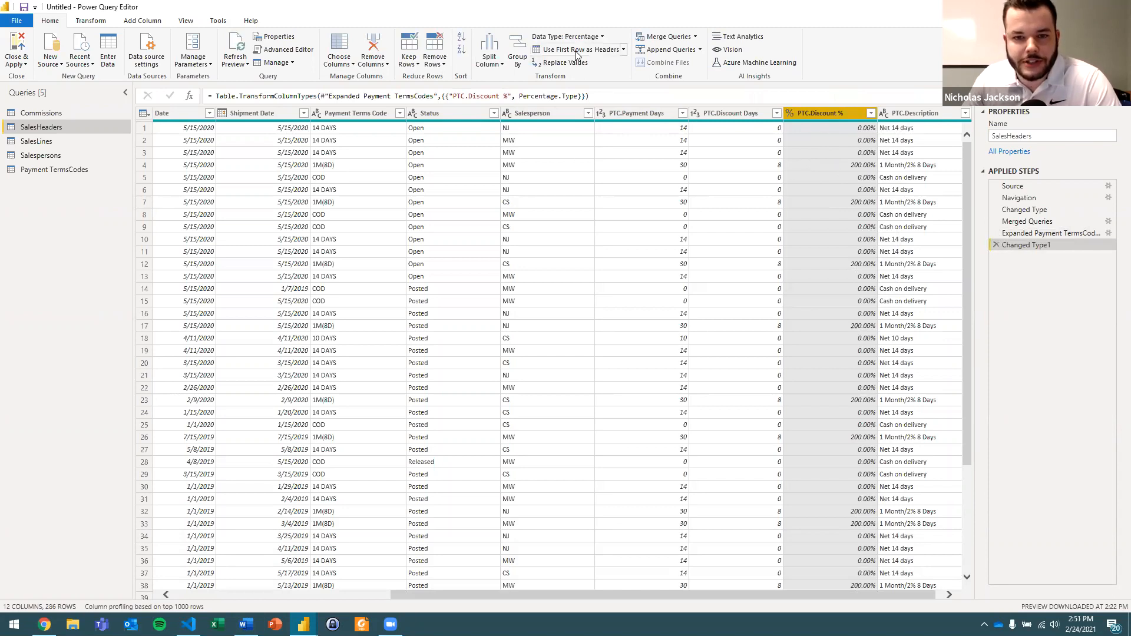
Divide the values in the PTC.Discount % column by 100.
left_click(100, 23)
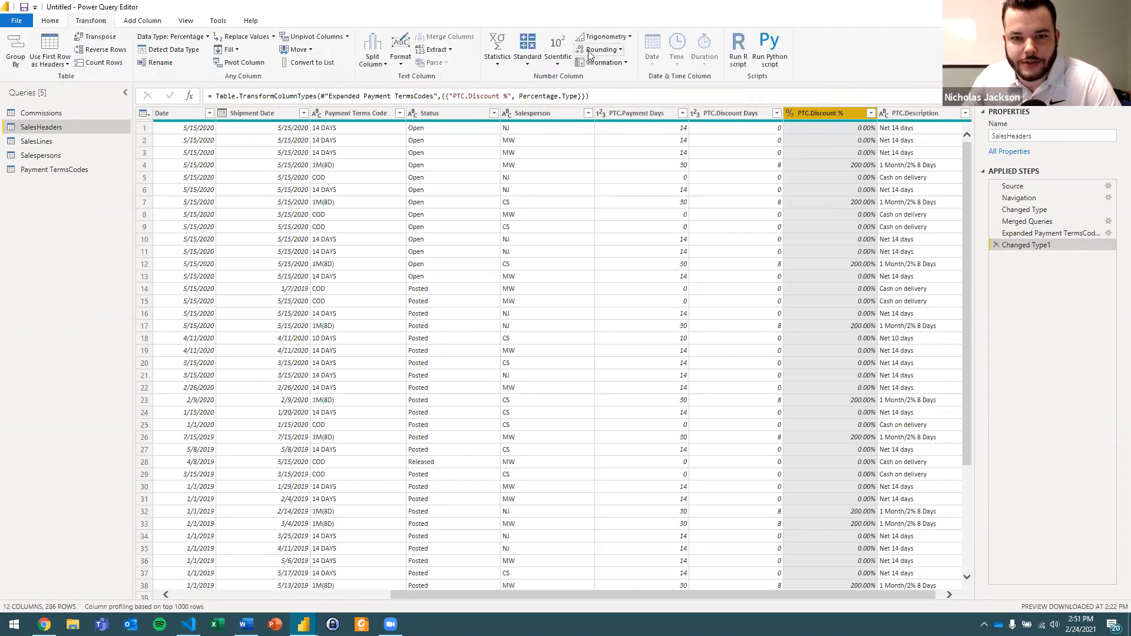
left_click(525, 53)
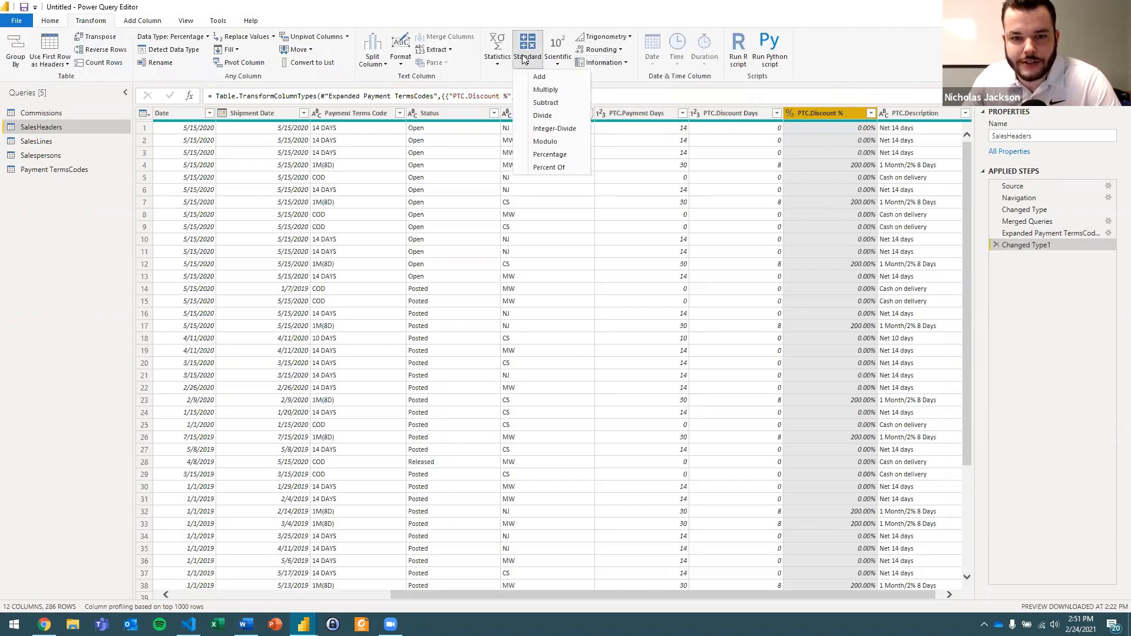
left_click(542, 115)
type("100")
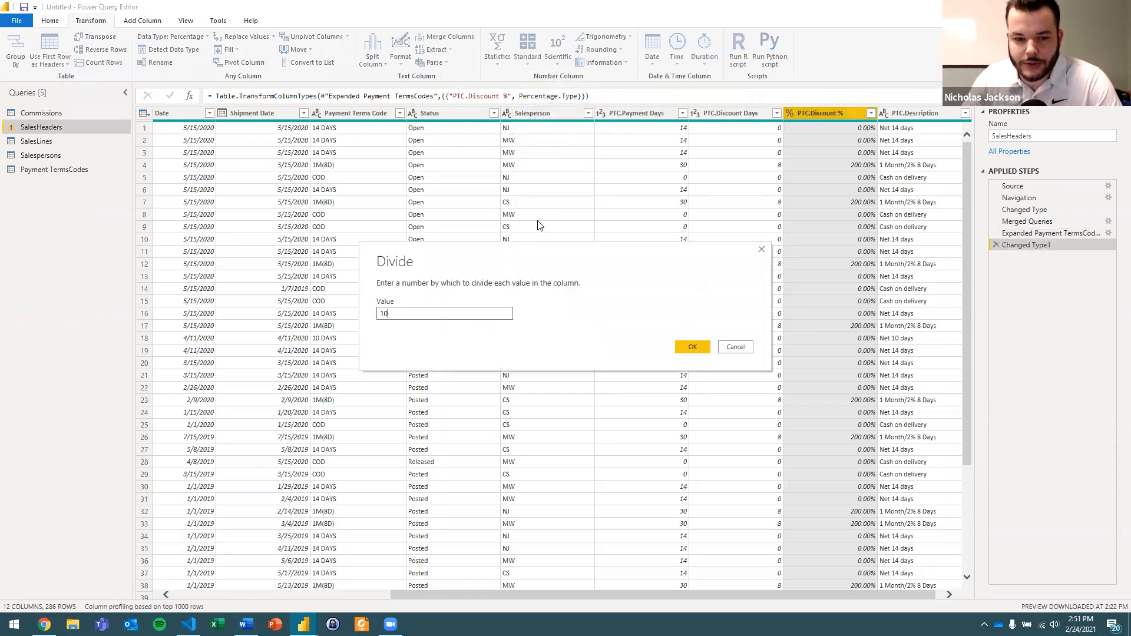
key("Return")
left_click(862, 165)
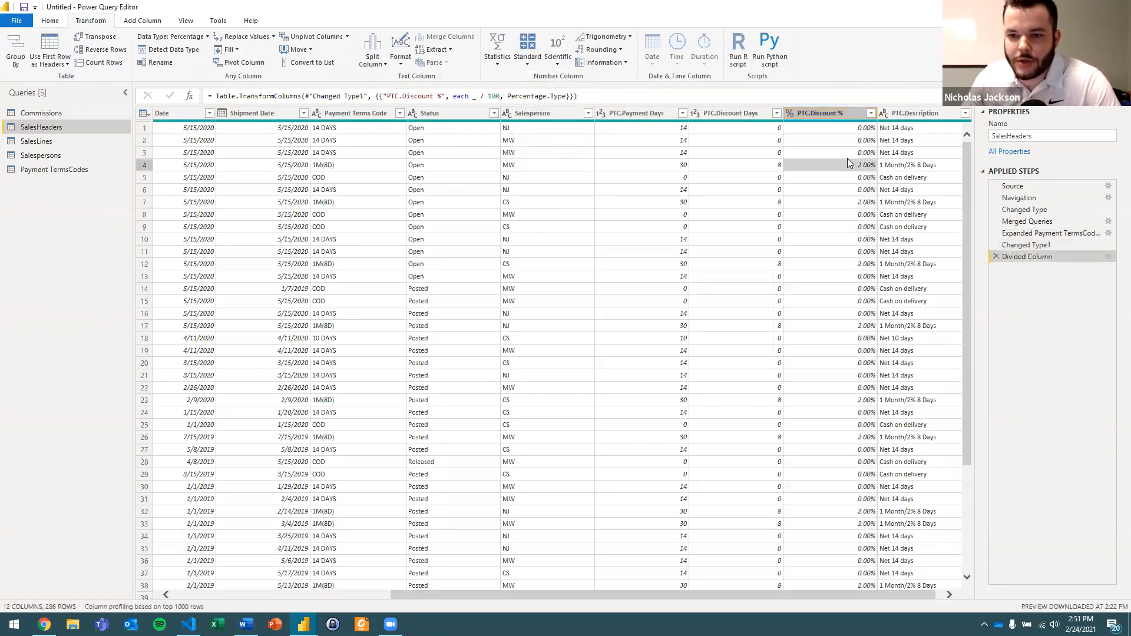
Apply the query changes and close Power Query Editor to return to the Power BI Desktop report.
left_click_drag(759, 526, 377, 528)
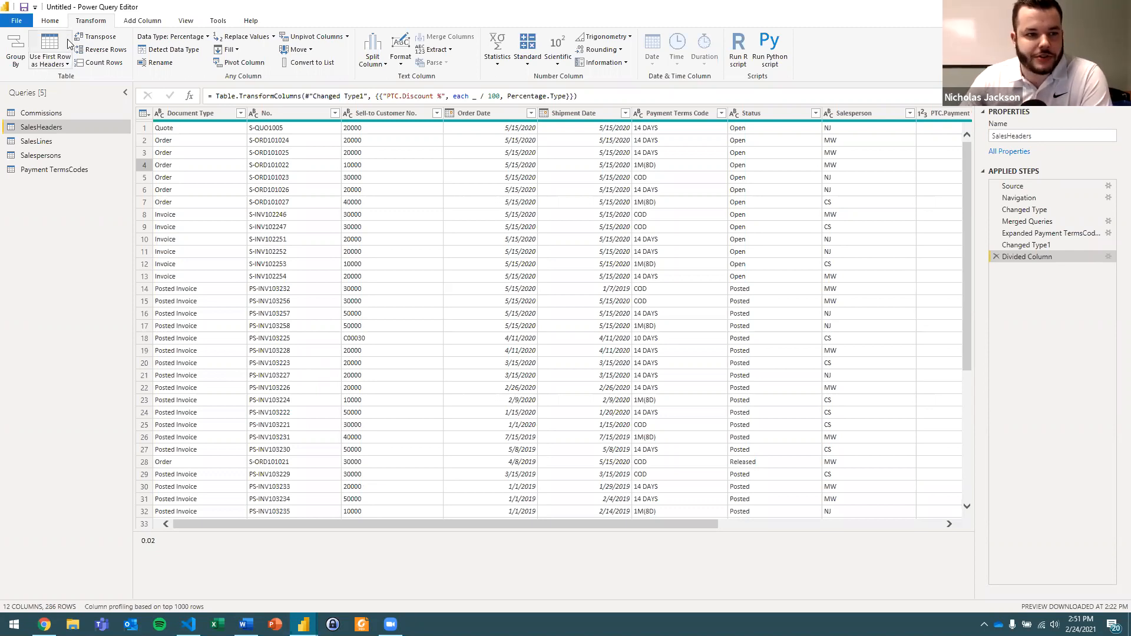
left_click(50, 21)
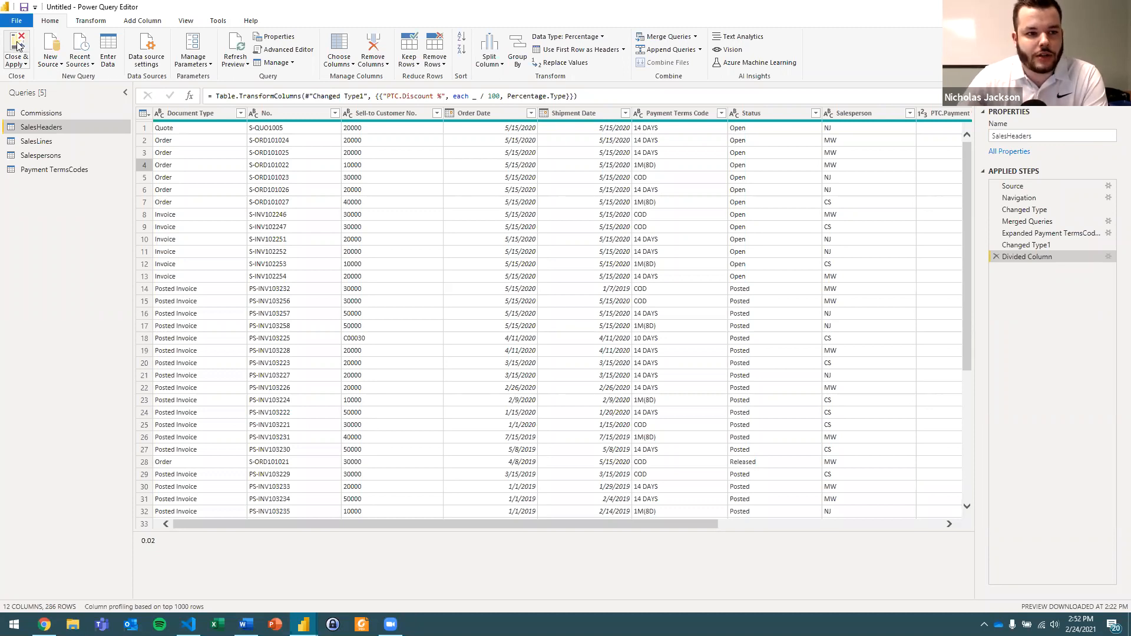
left_click(18, 46)
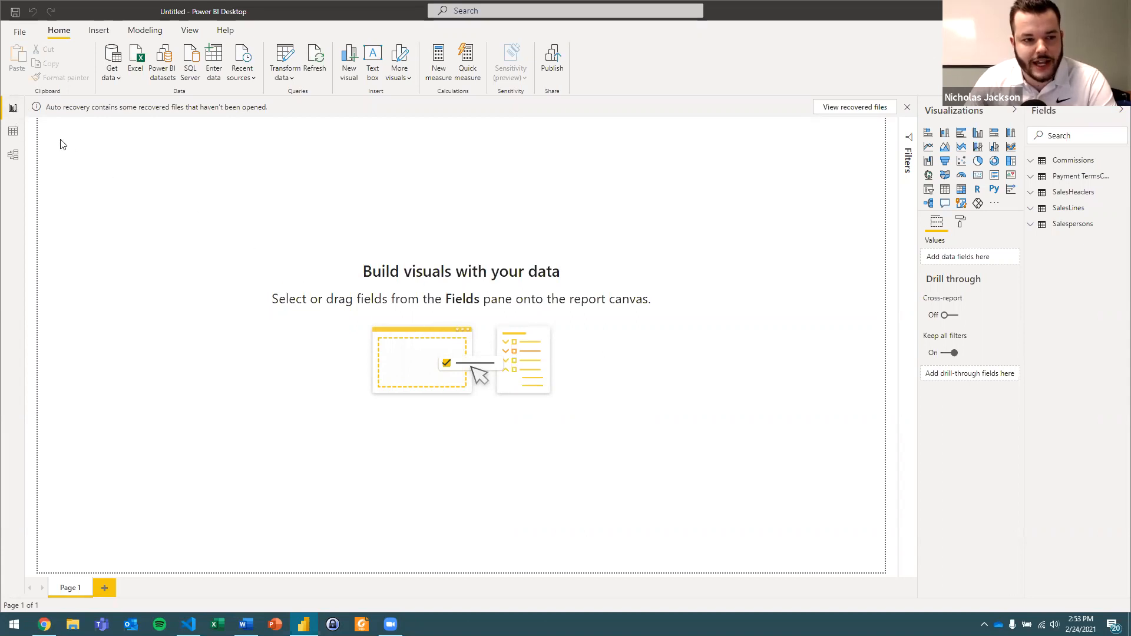
Show the loaded SalesHeaders table in data view and look through its rows and added PTC columns.
left_click(13, 135)
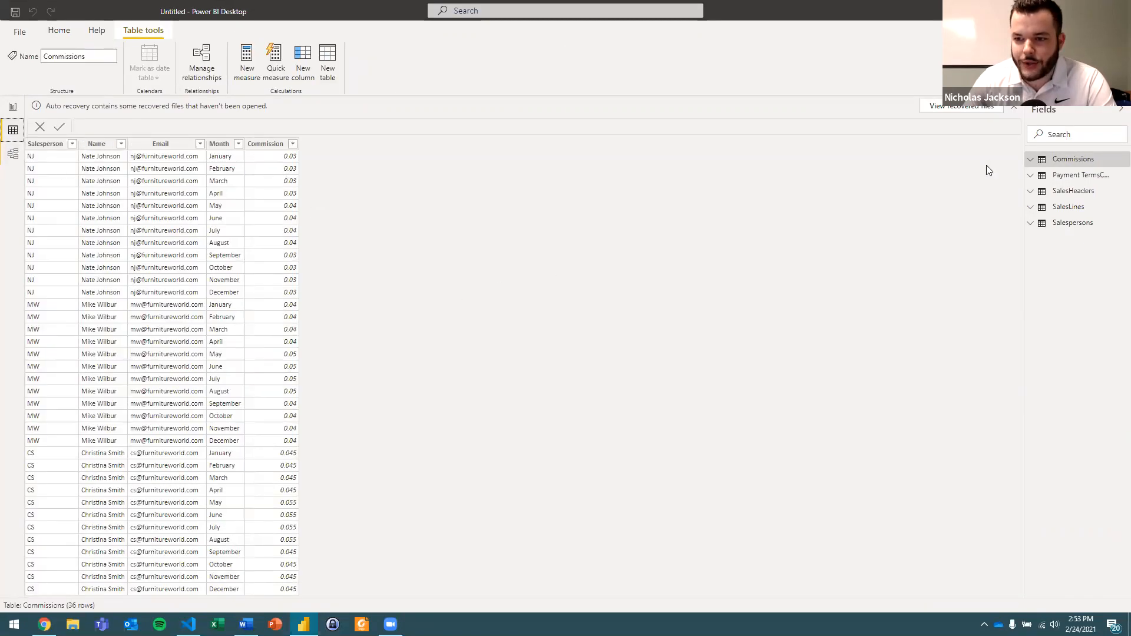
left_click(1084, 192)
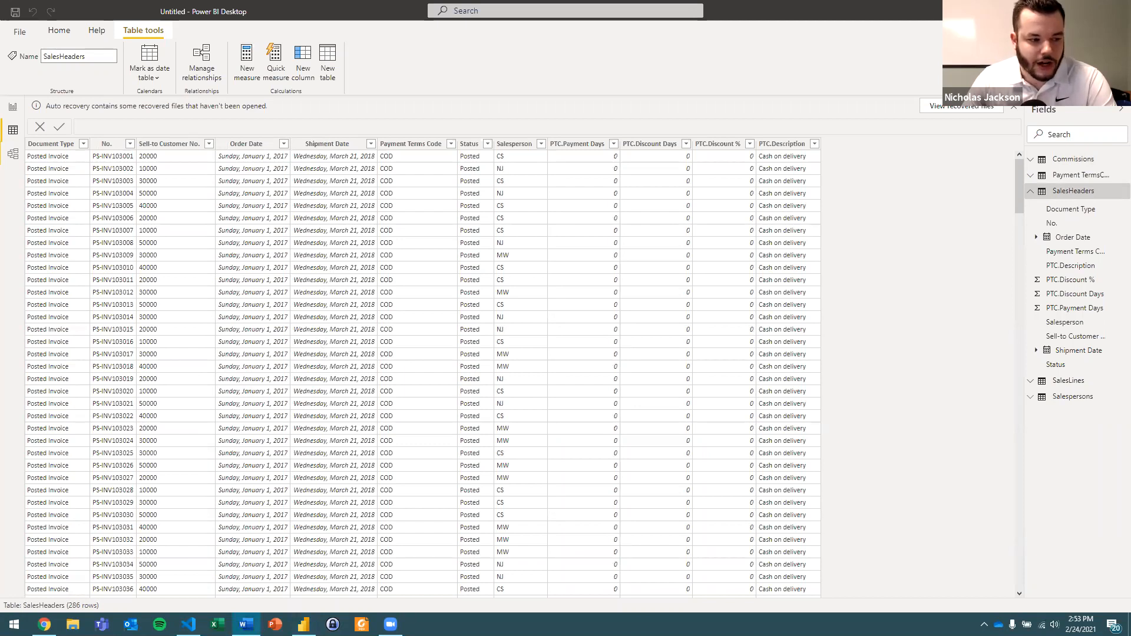
left_click(865, 284)
scroll(865, 284, "down", 2)
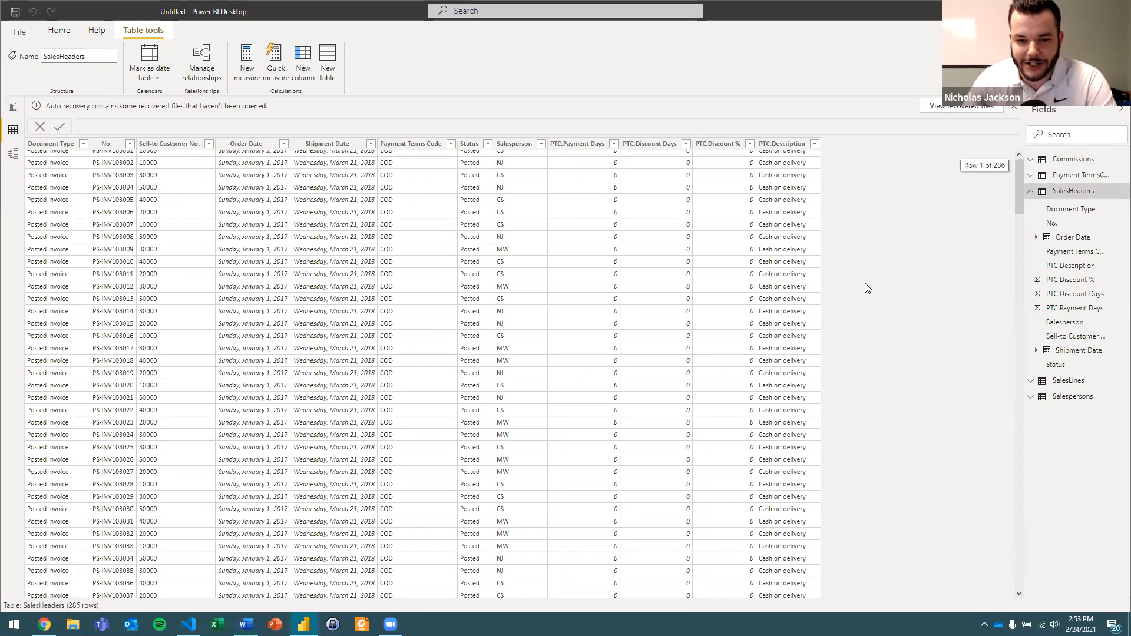
scroll(865, 282, "up", 1)
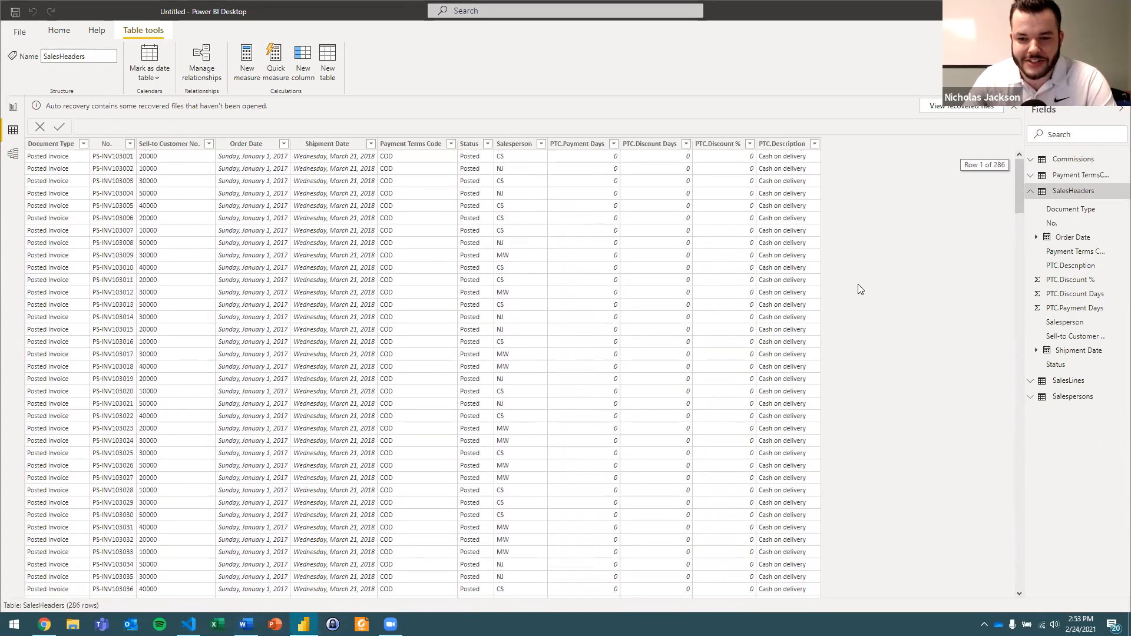